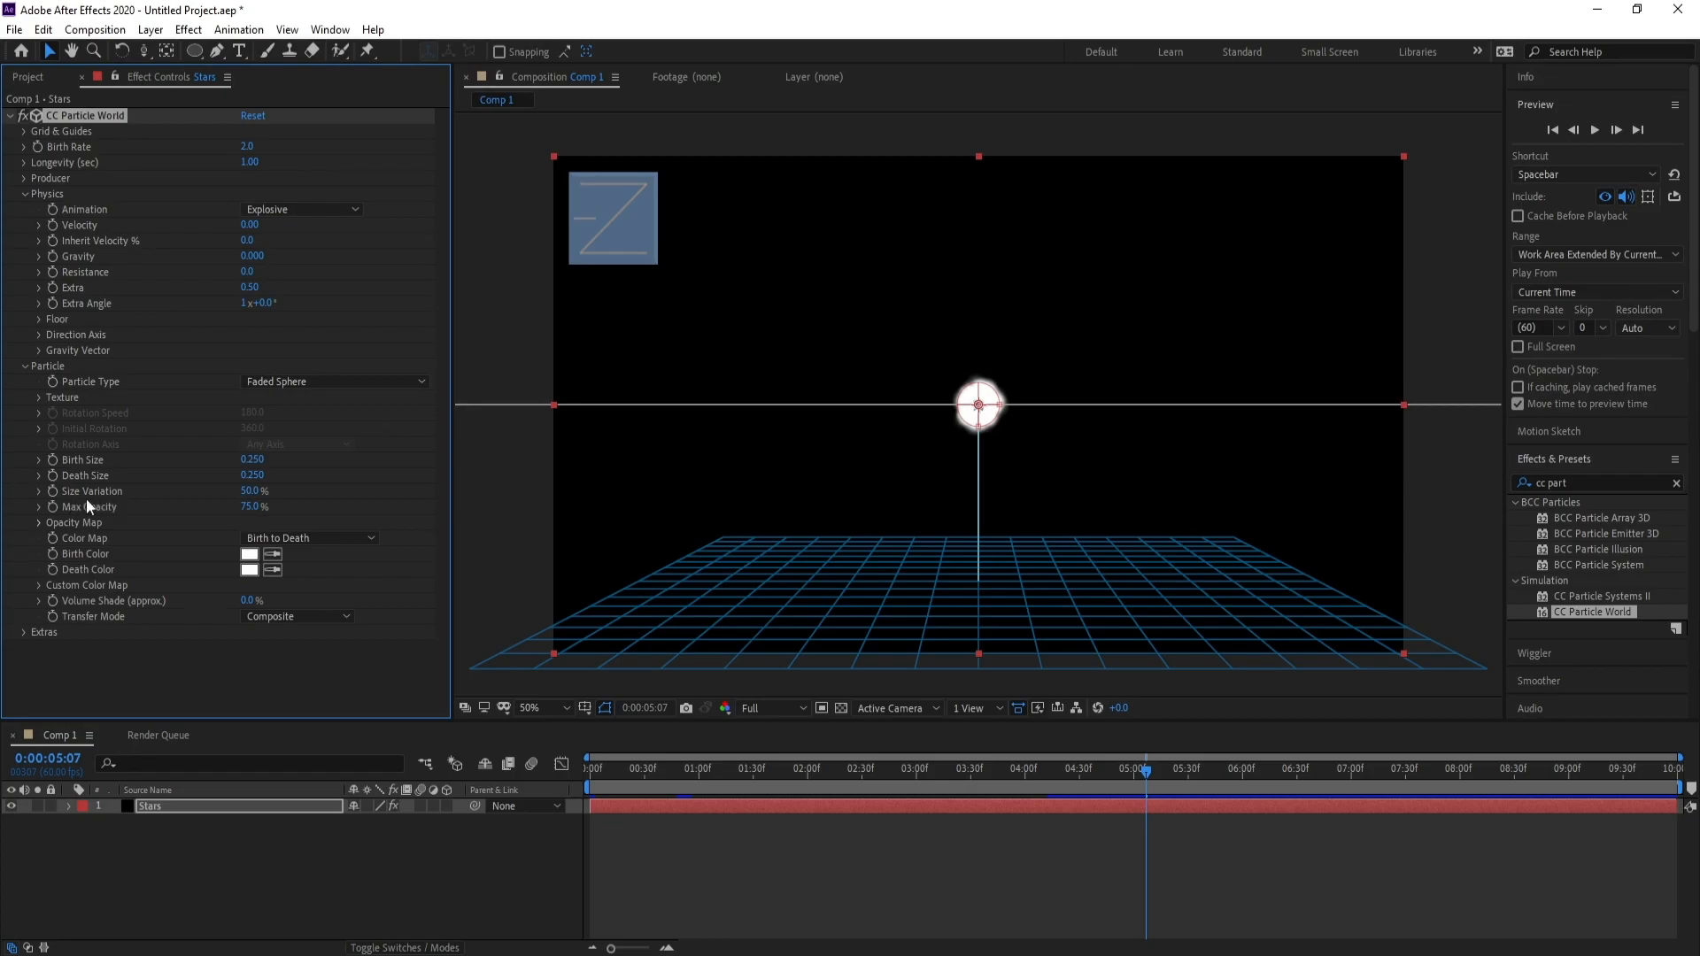
# Step: Raise the star particles' Size Variation to 100% and Max Opacity to 100%
pyautogui.moveTo(250, 490); pyautogui.dragTo(689, 491)
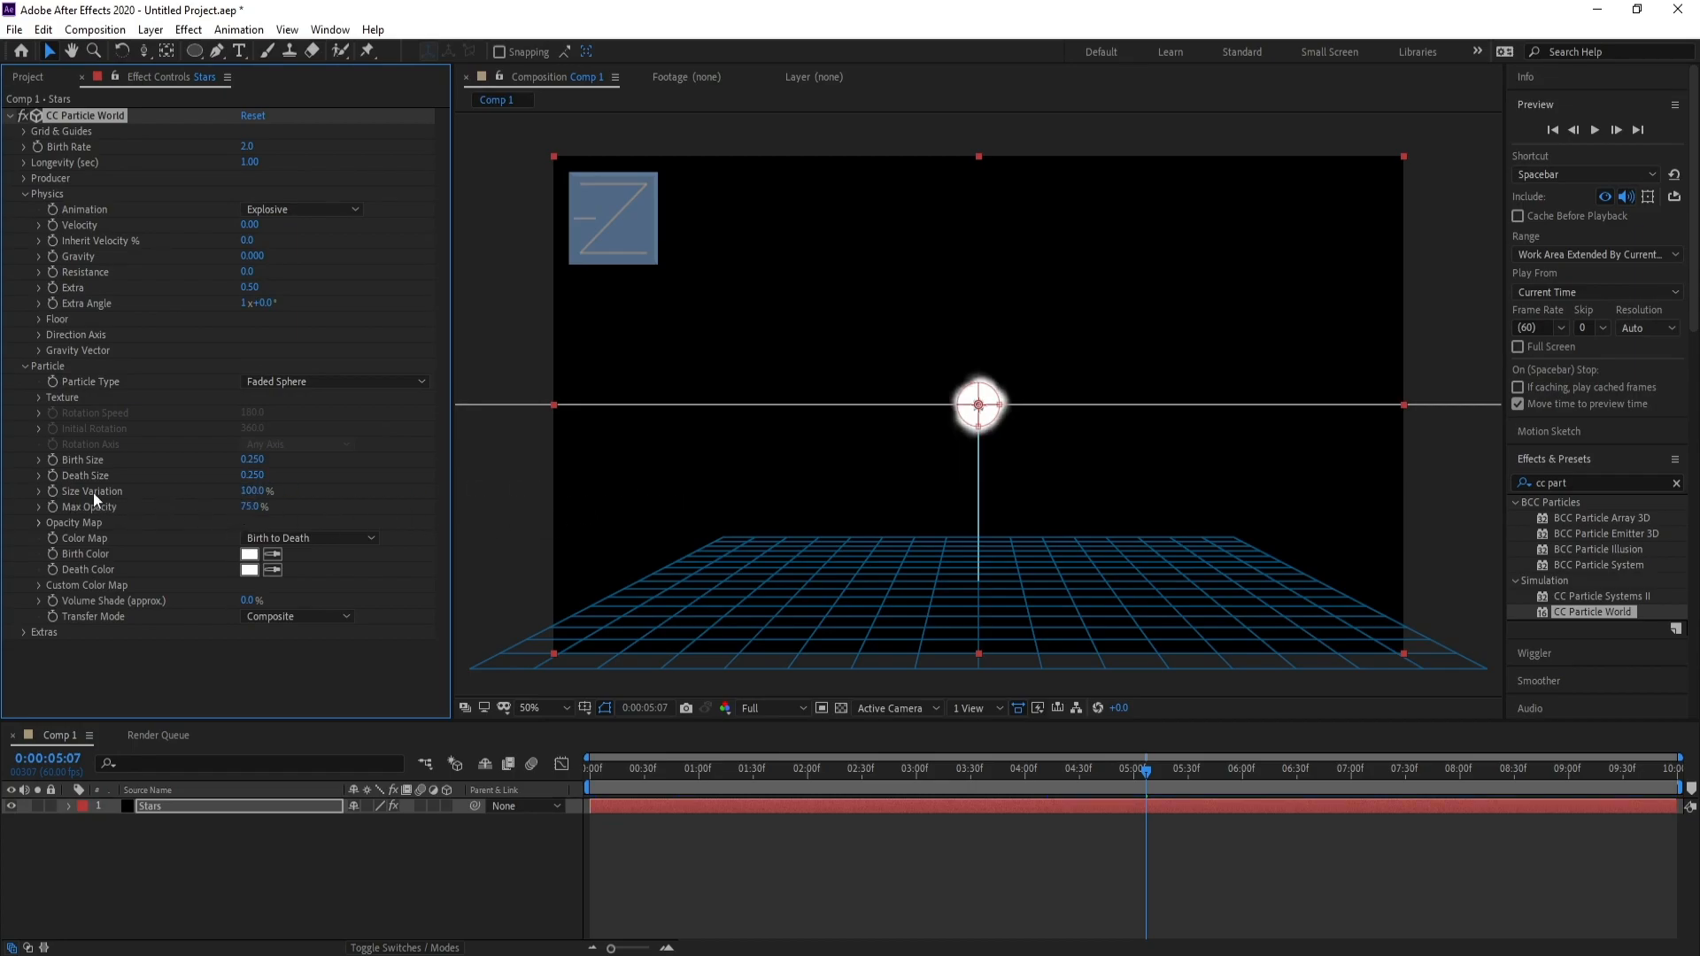
pyautogui.moveTo(249, 511); pyautogui.dragTo(719, 509)
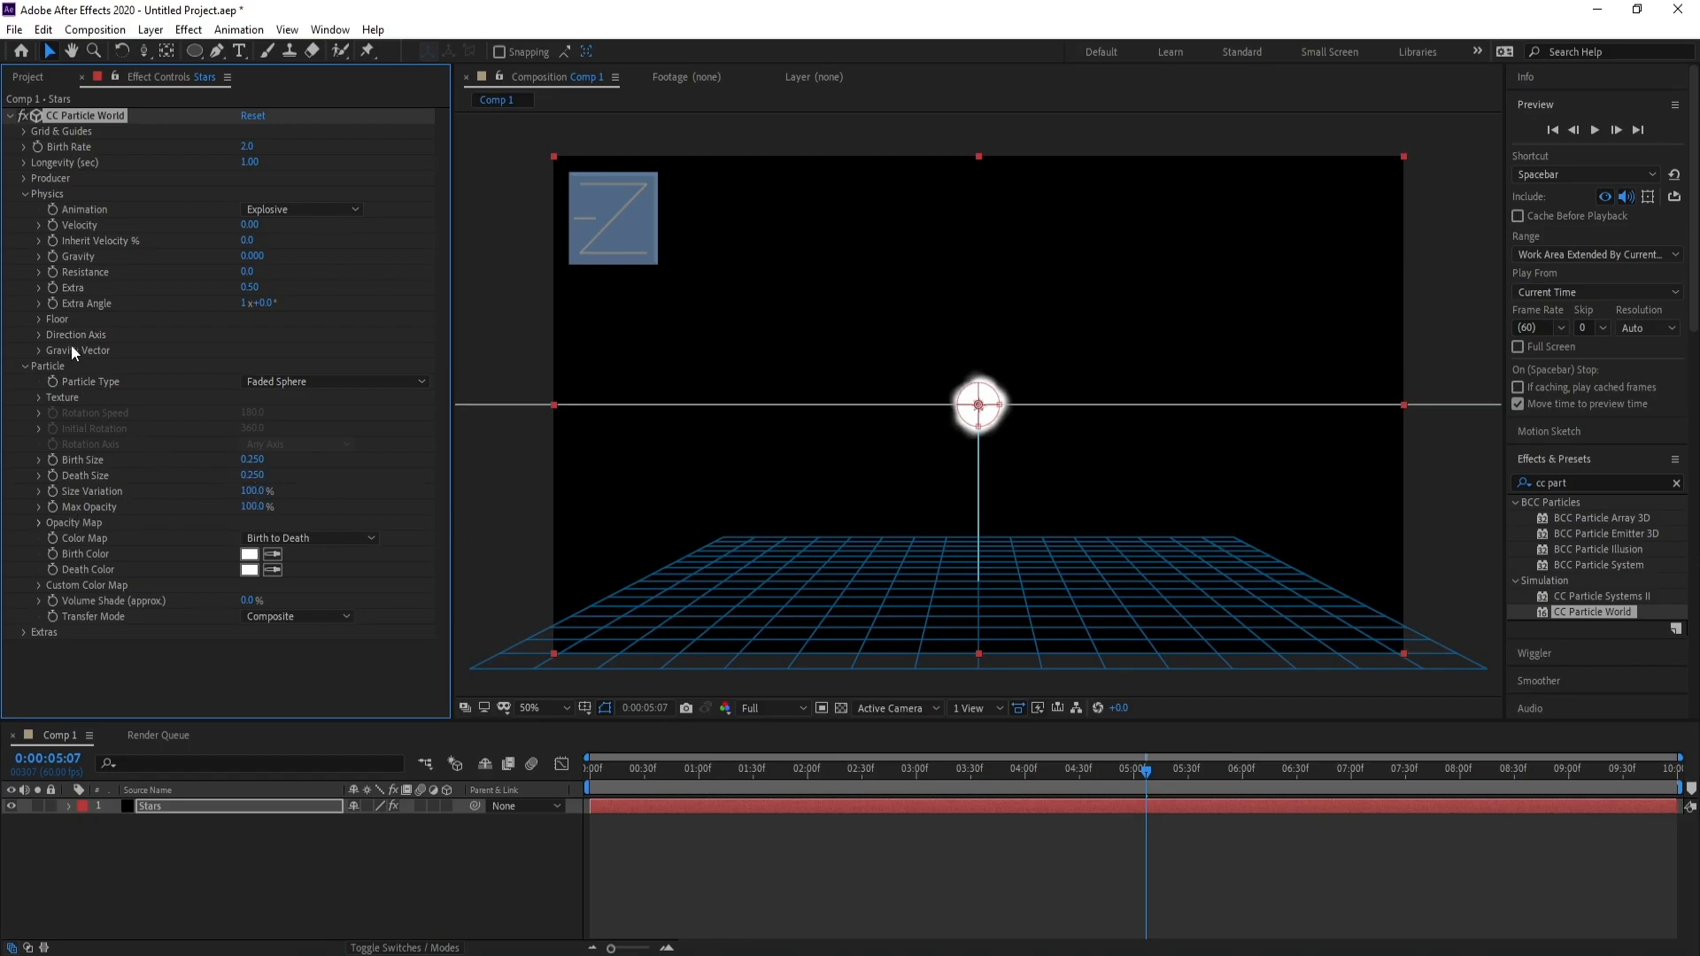
# Step: Spread the particle producer to Radius X 0.675, Radius Y 0.515 and Radius Z 3.095, and preview the animation
pyautogui.click(25, 178)
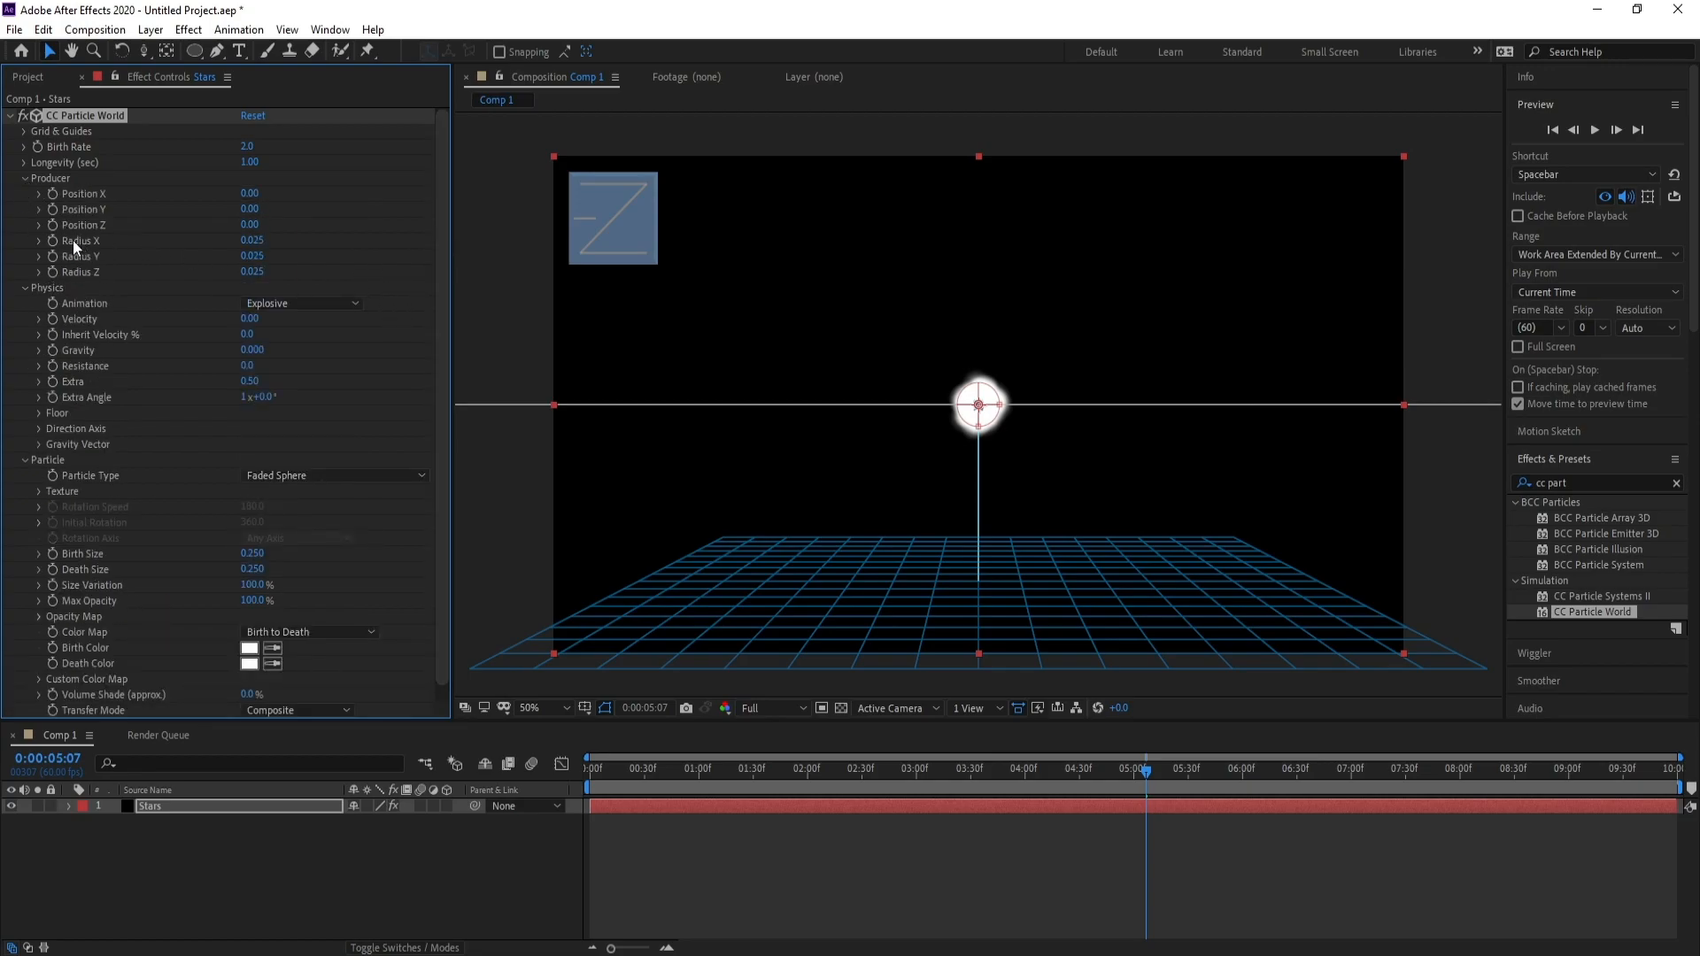
pyautogui.moveTo(255, 240); pyautogui.dragTo(828, 349)
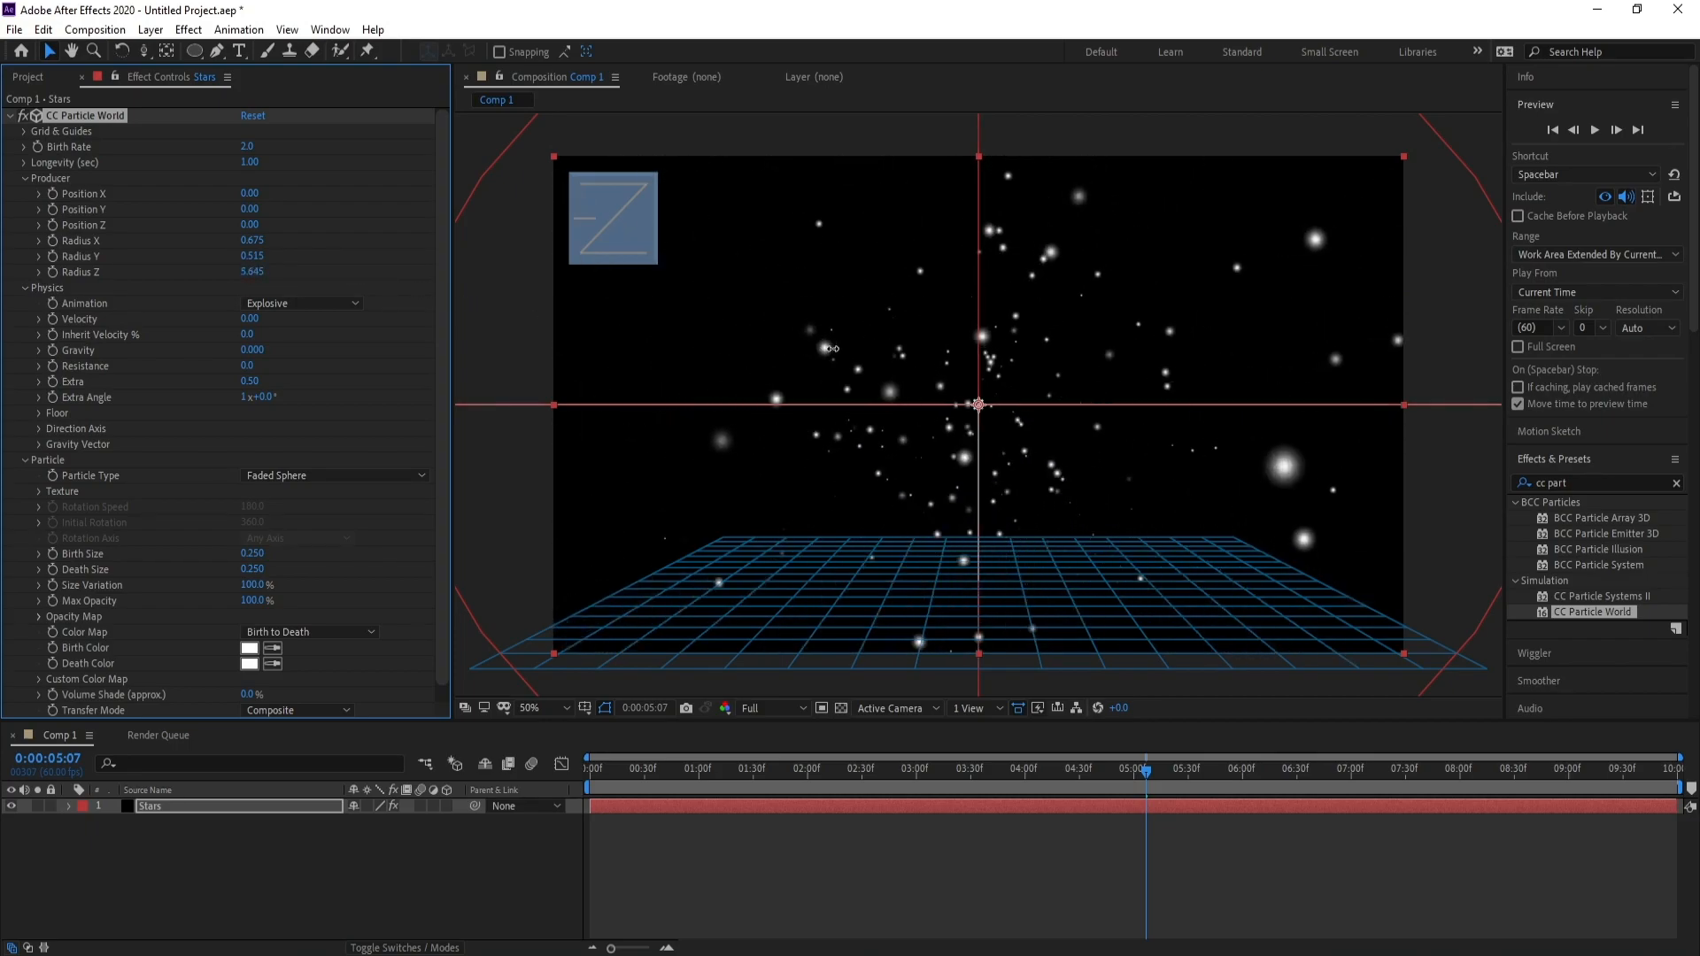
pyautogui.moveTo(252, 272); pyautogui.dragTo(3, 288)
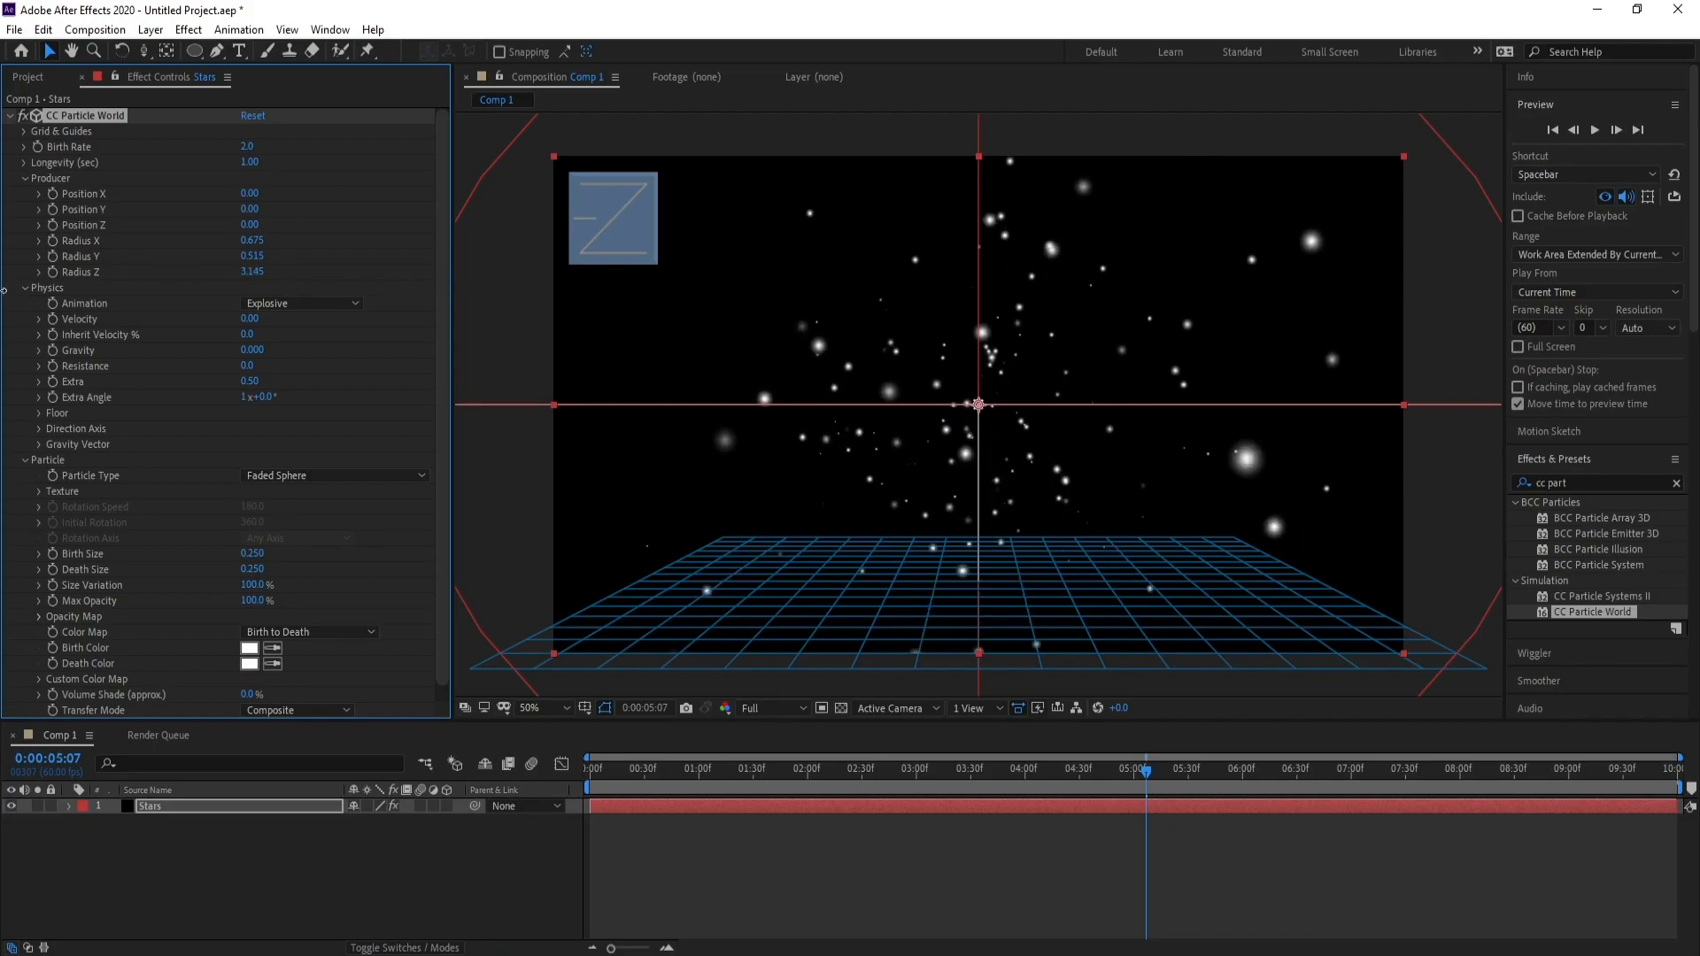
pyautogui.moveTo(253, 273); pyautogui.dragTo(315, 304)
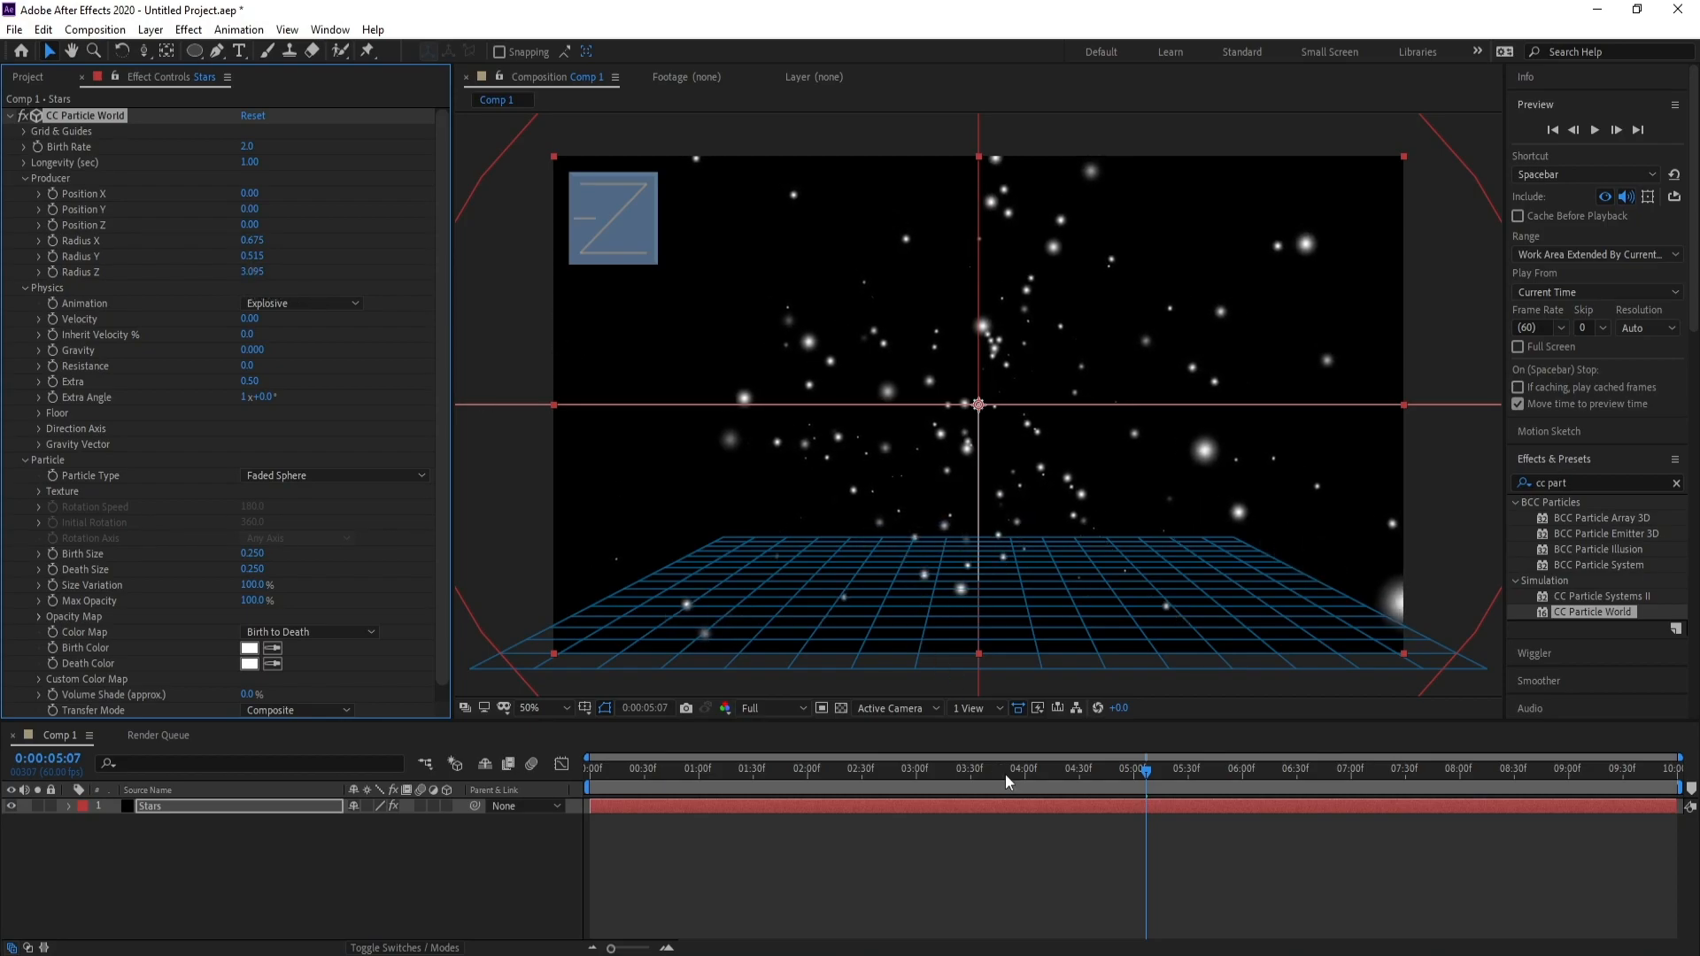
pyautogui.press('space')
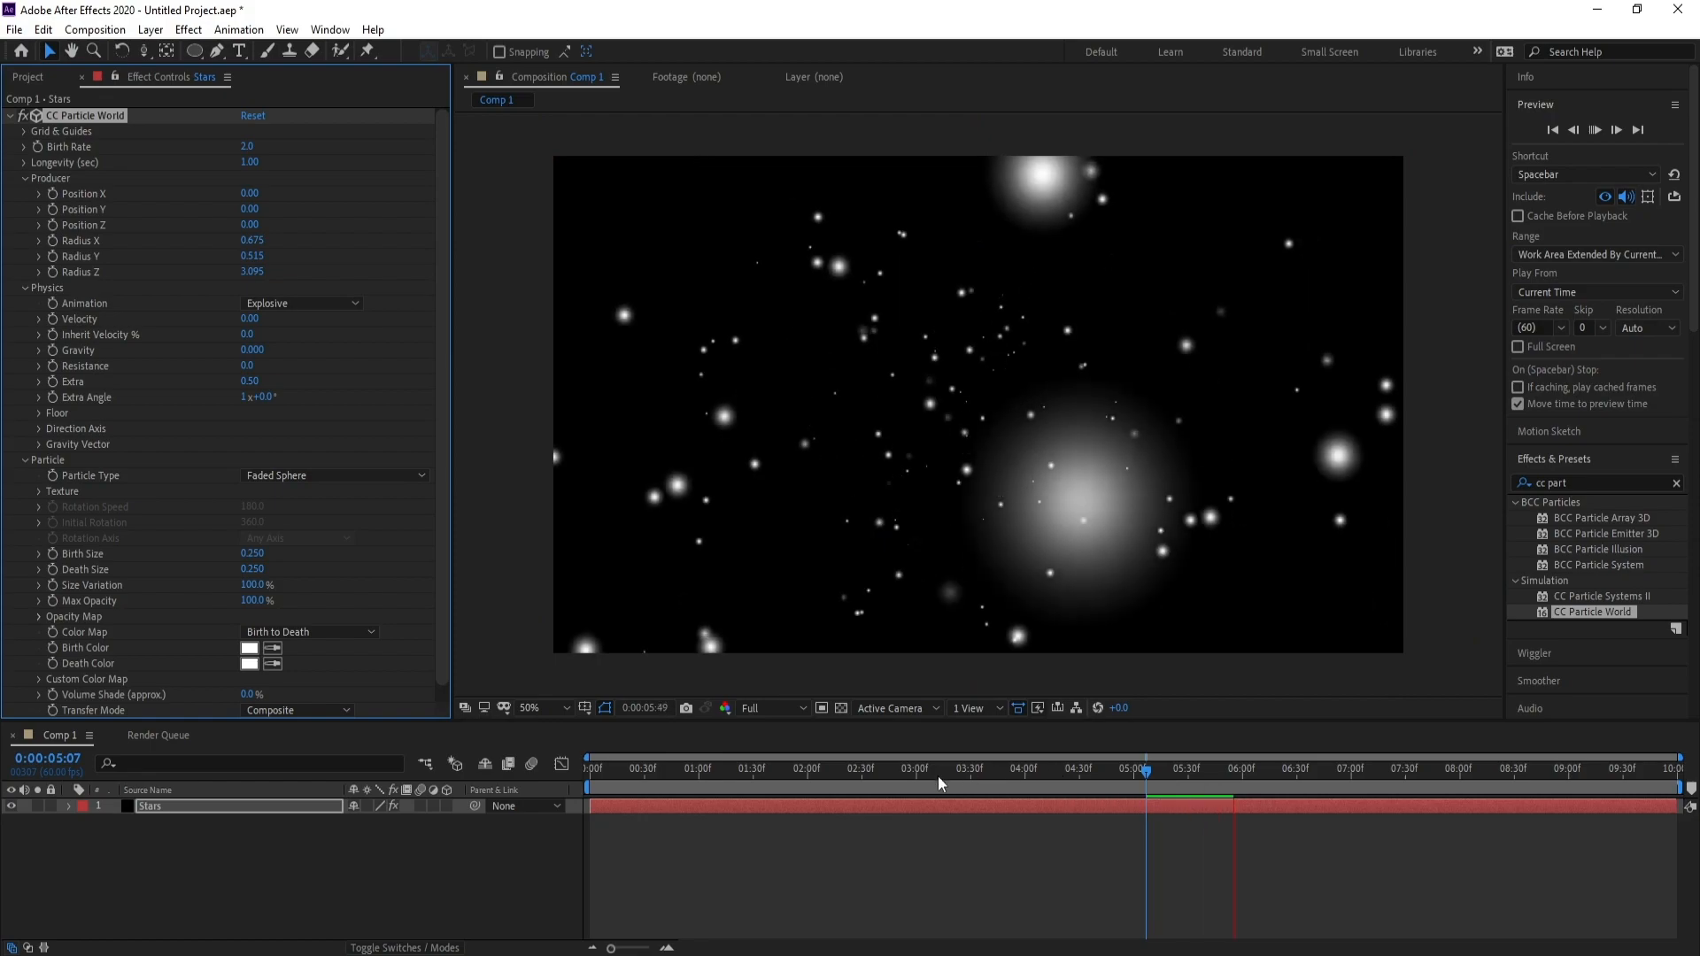
pyautogui.click(931, 769)
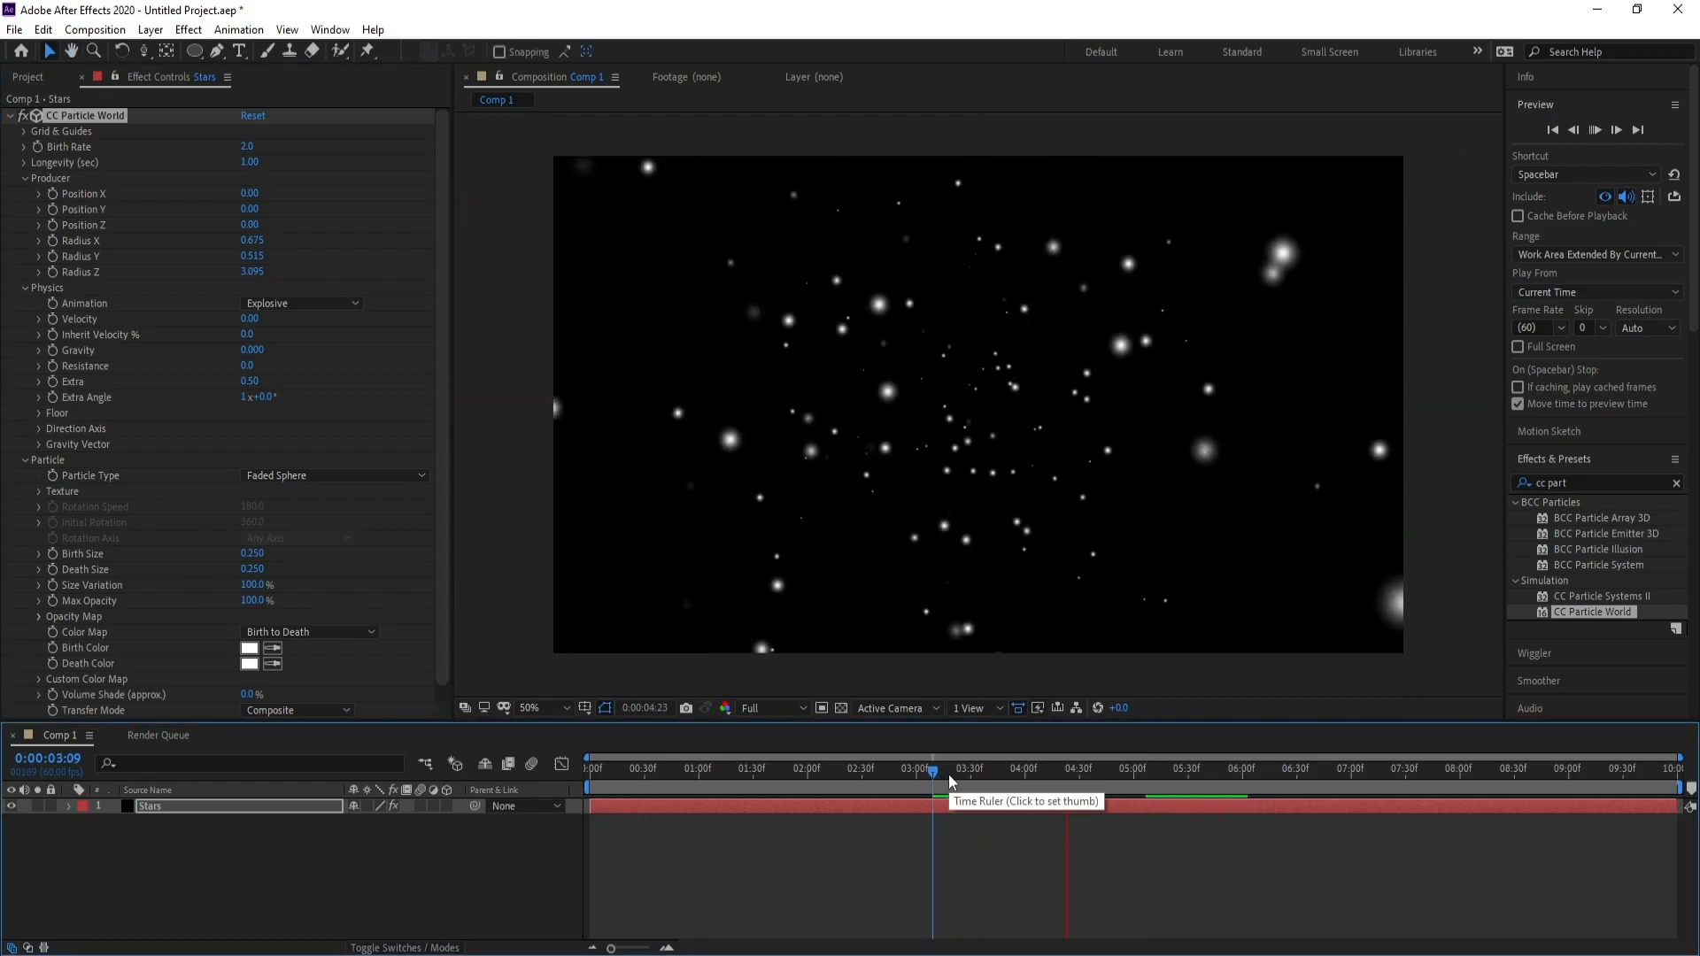
pyautogui.press('space')
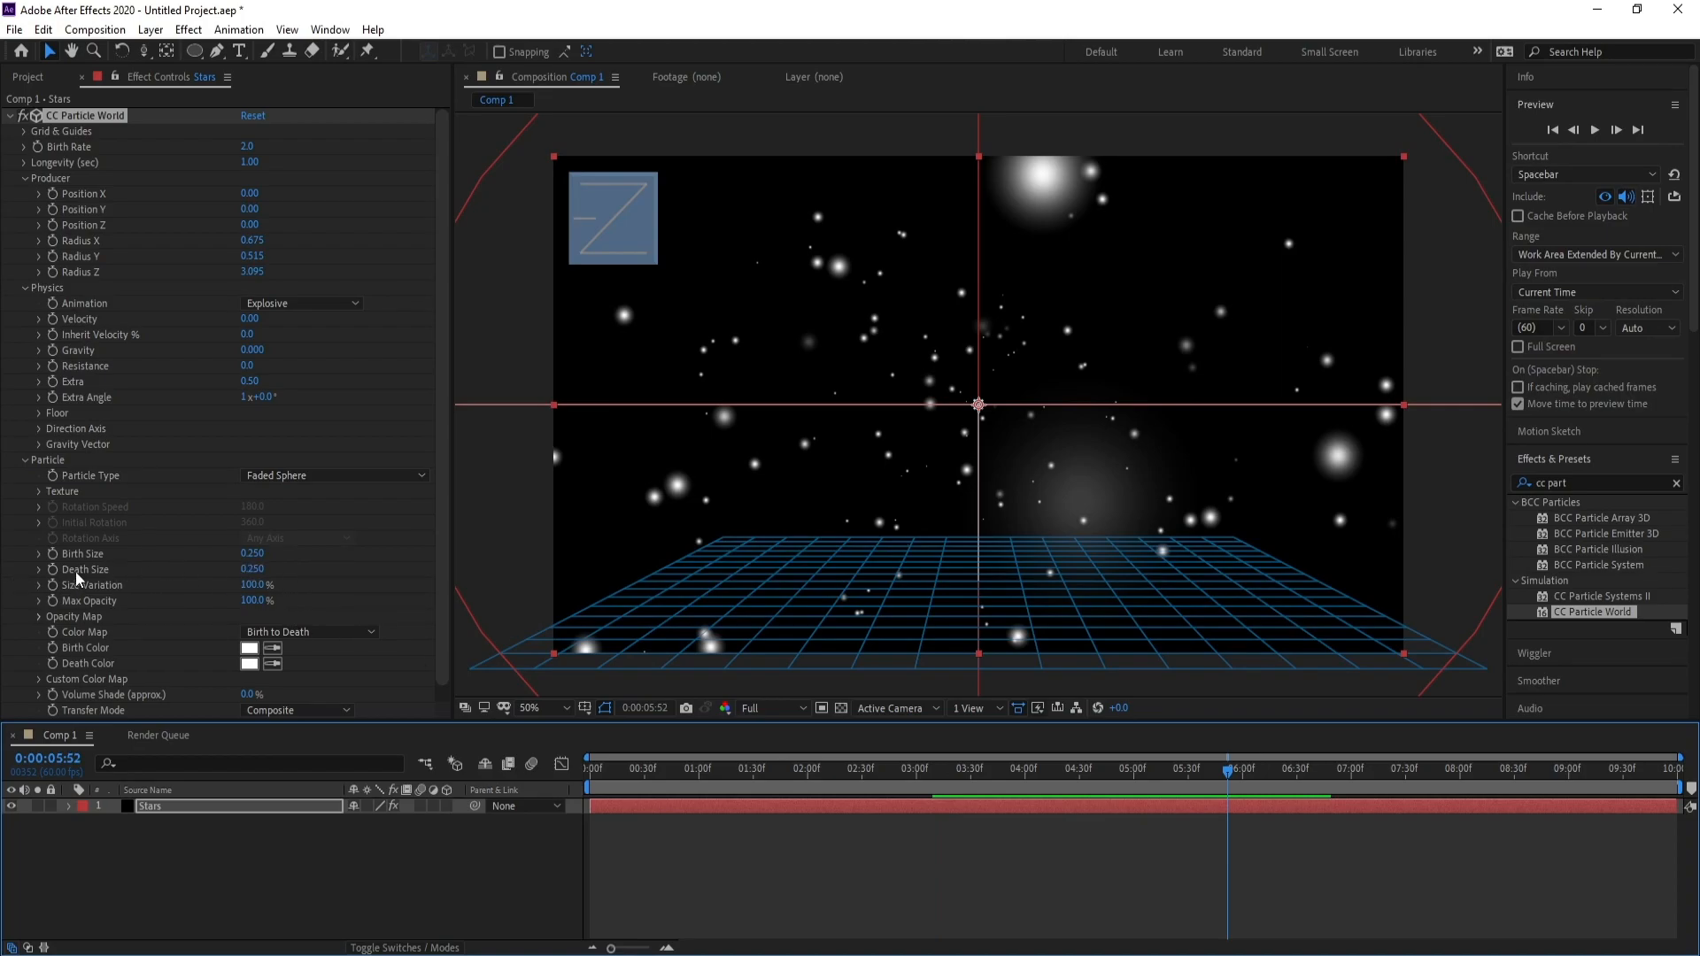
# Step: Shrink the particles to a Birth Size of 0.040 and a Death Size of 0.150, and play back the result
pyautogui.moveTo(255, 557); pyautogui.dragTo(240, 561)
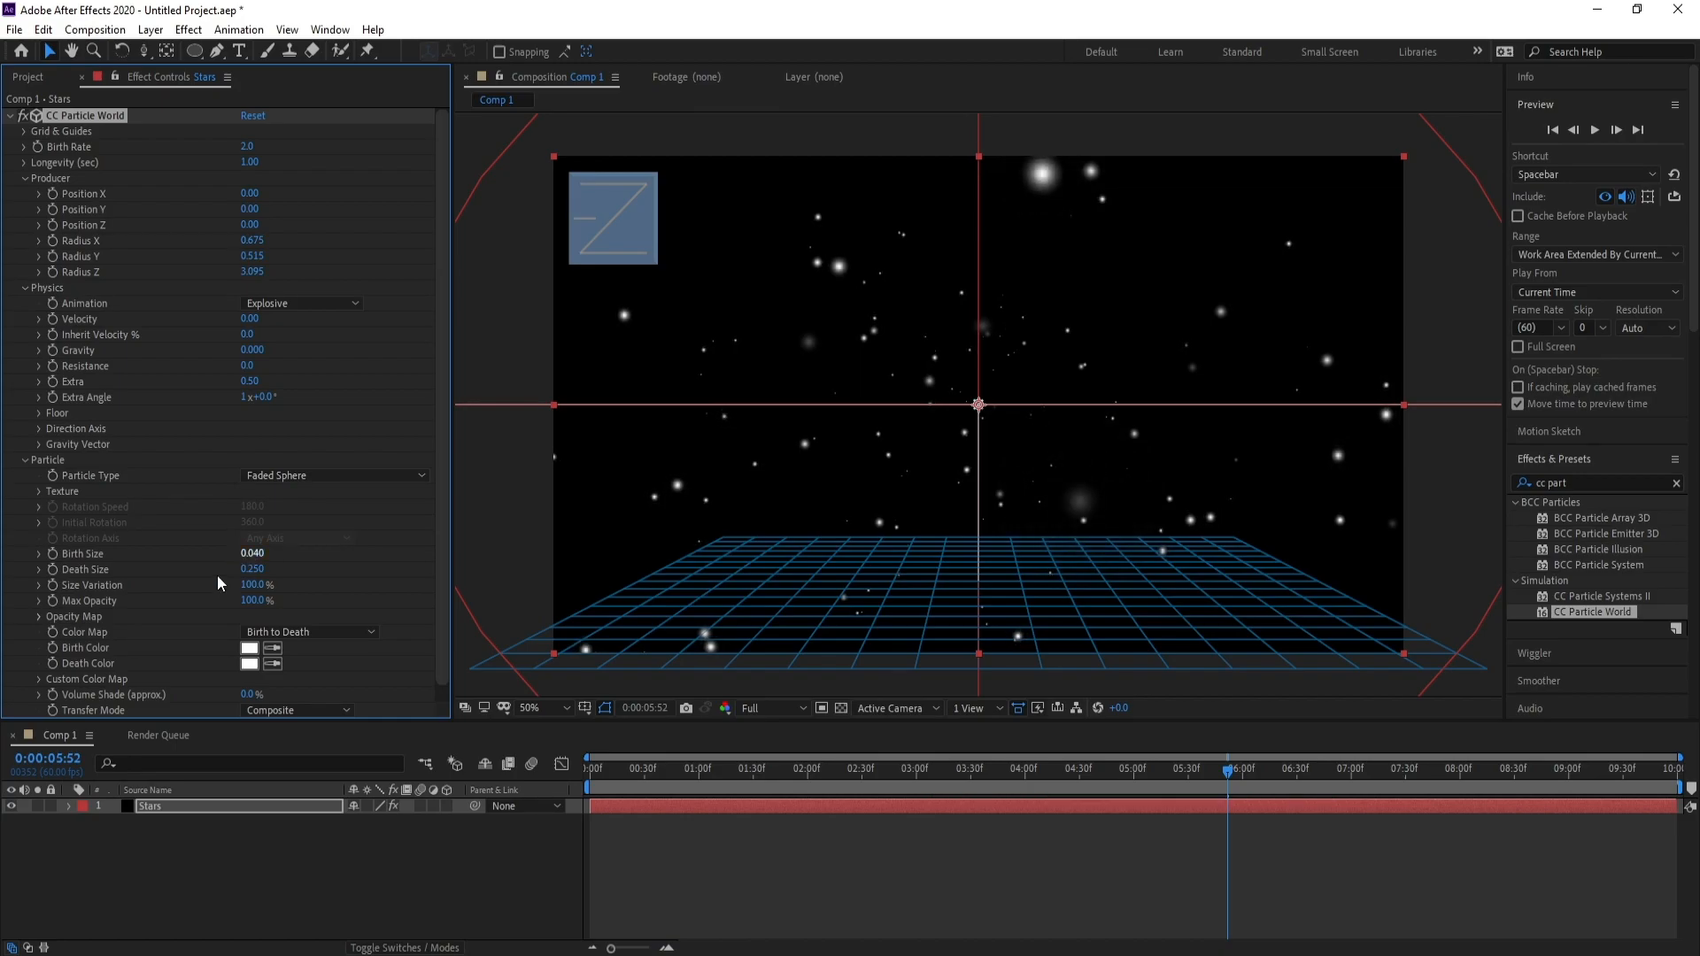
pyautogui.moveTo(252, 569); pyautogui.dragTo(249, 575)
pyautogui.press('space')
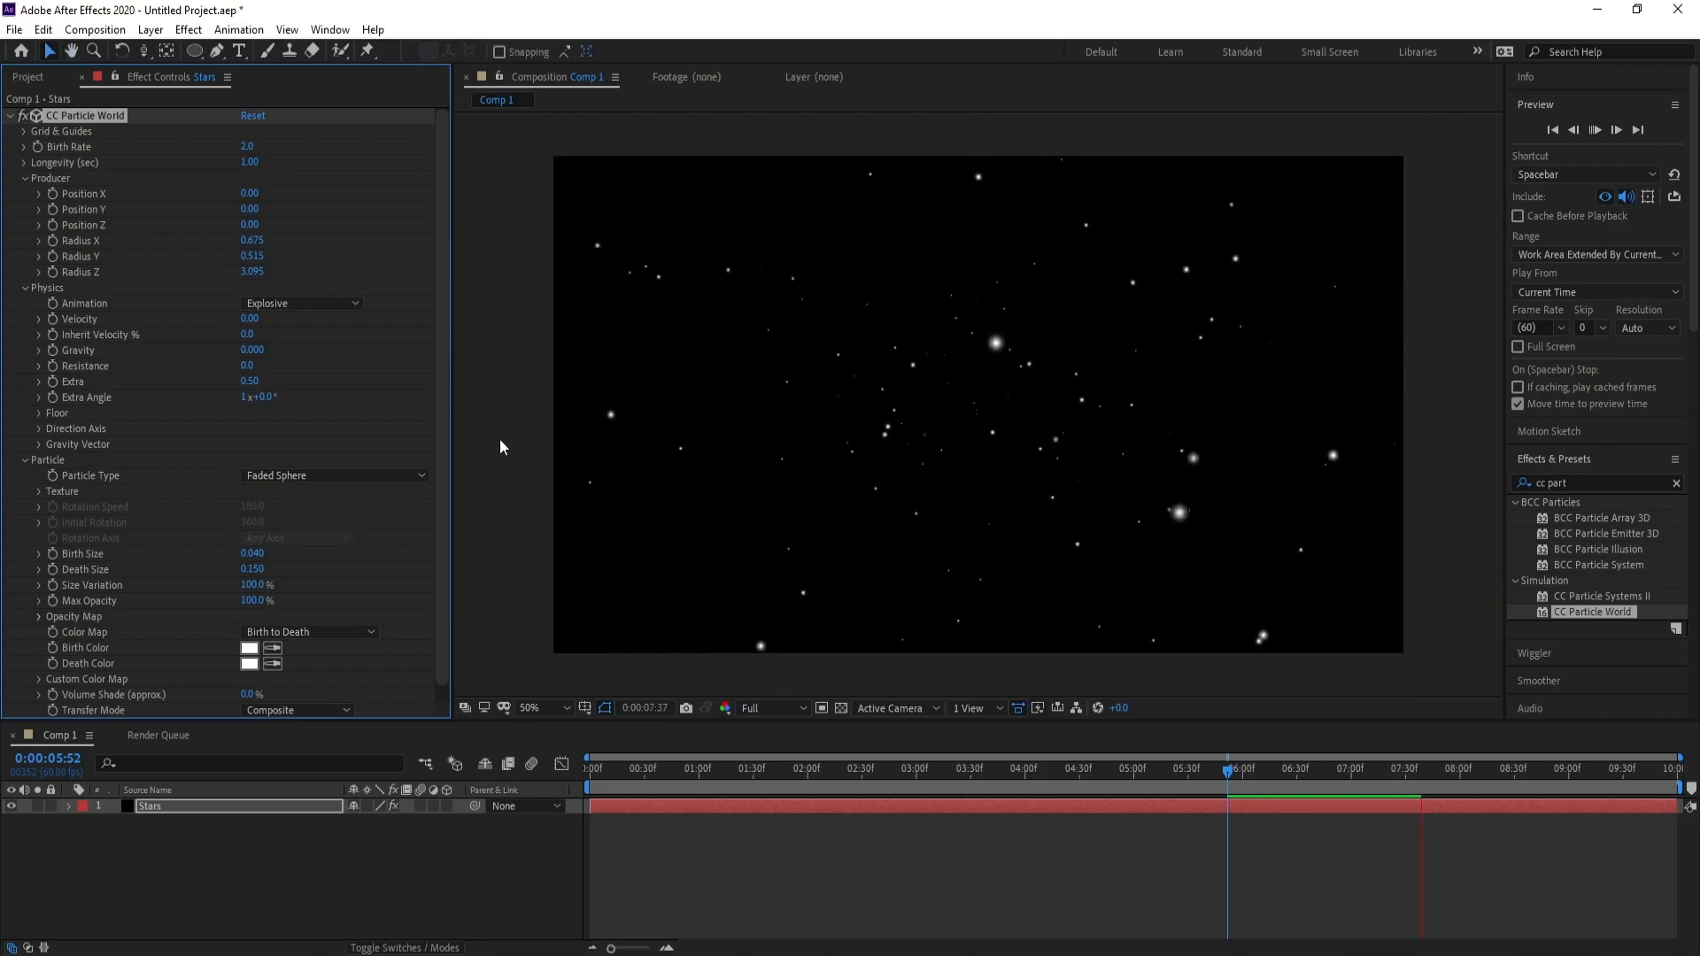
pyautogui.press('space')
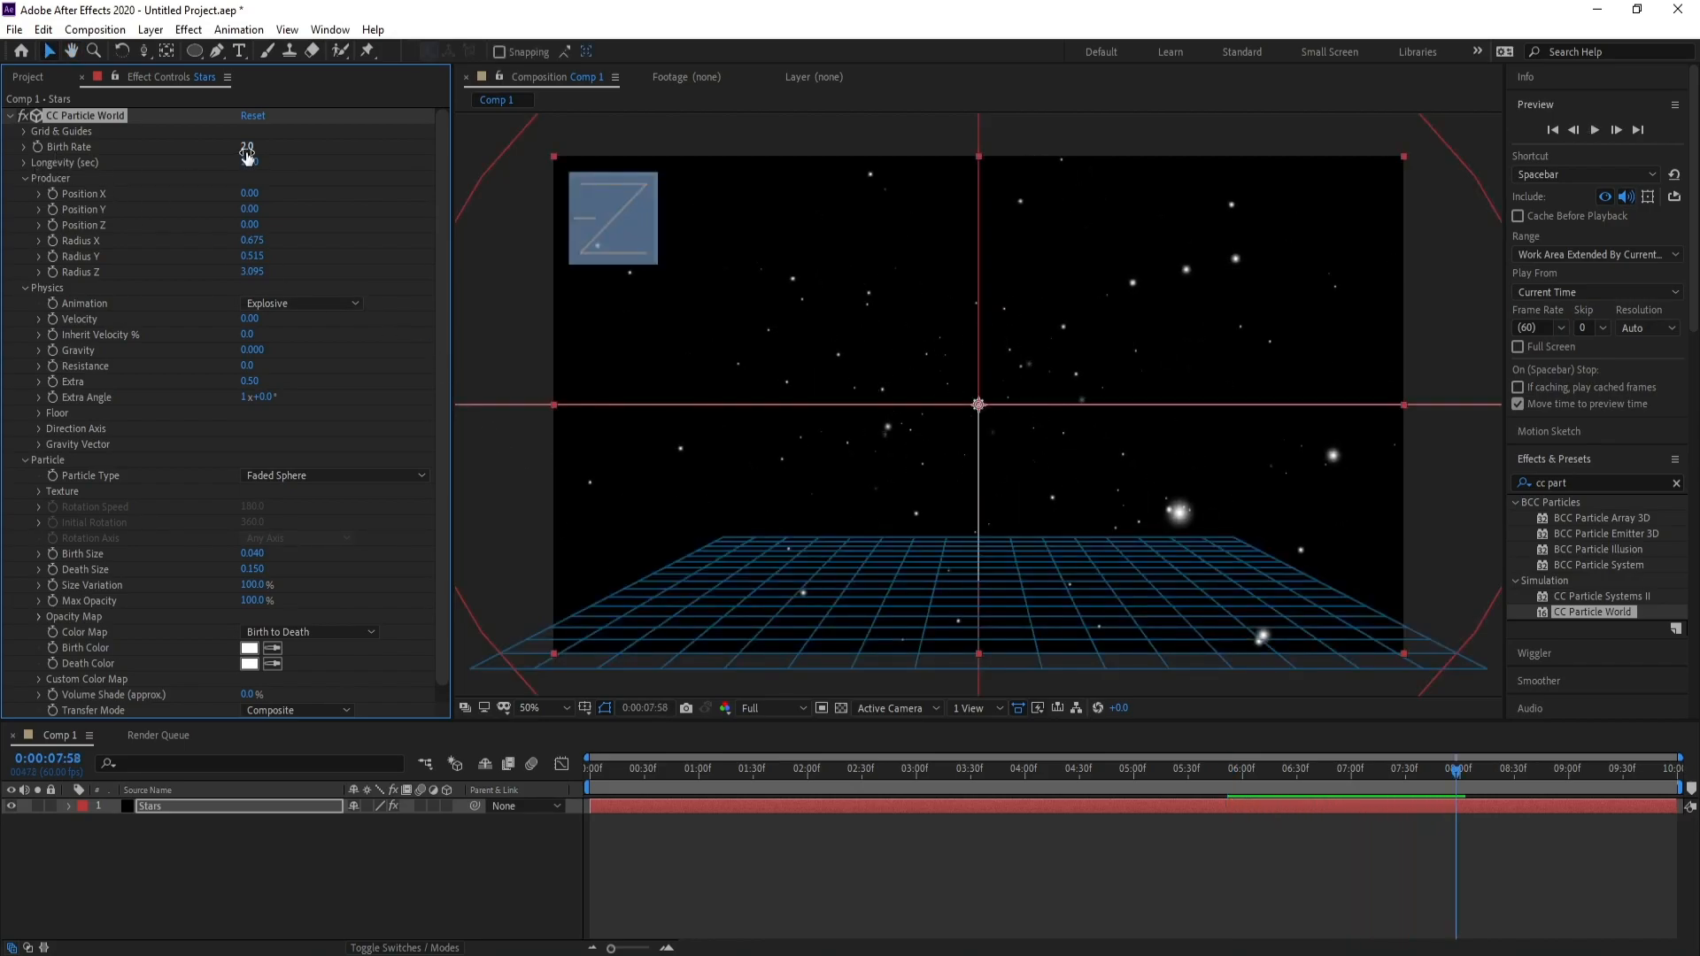
# Step: Increase the particle Birth Rate to 15.0 and preview the star field from about two seconds
pyautogui.moveTo(247, 146); pyautogui.dragTo(367, 161)
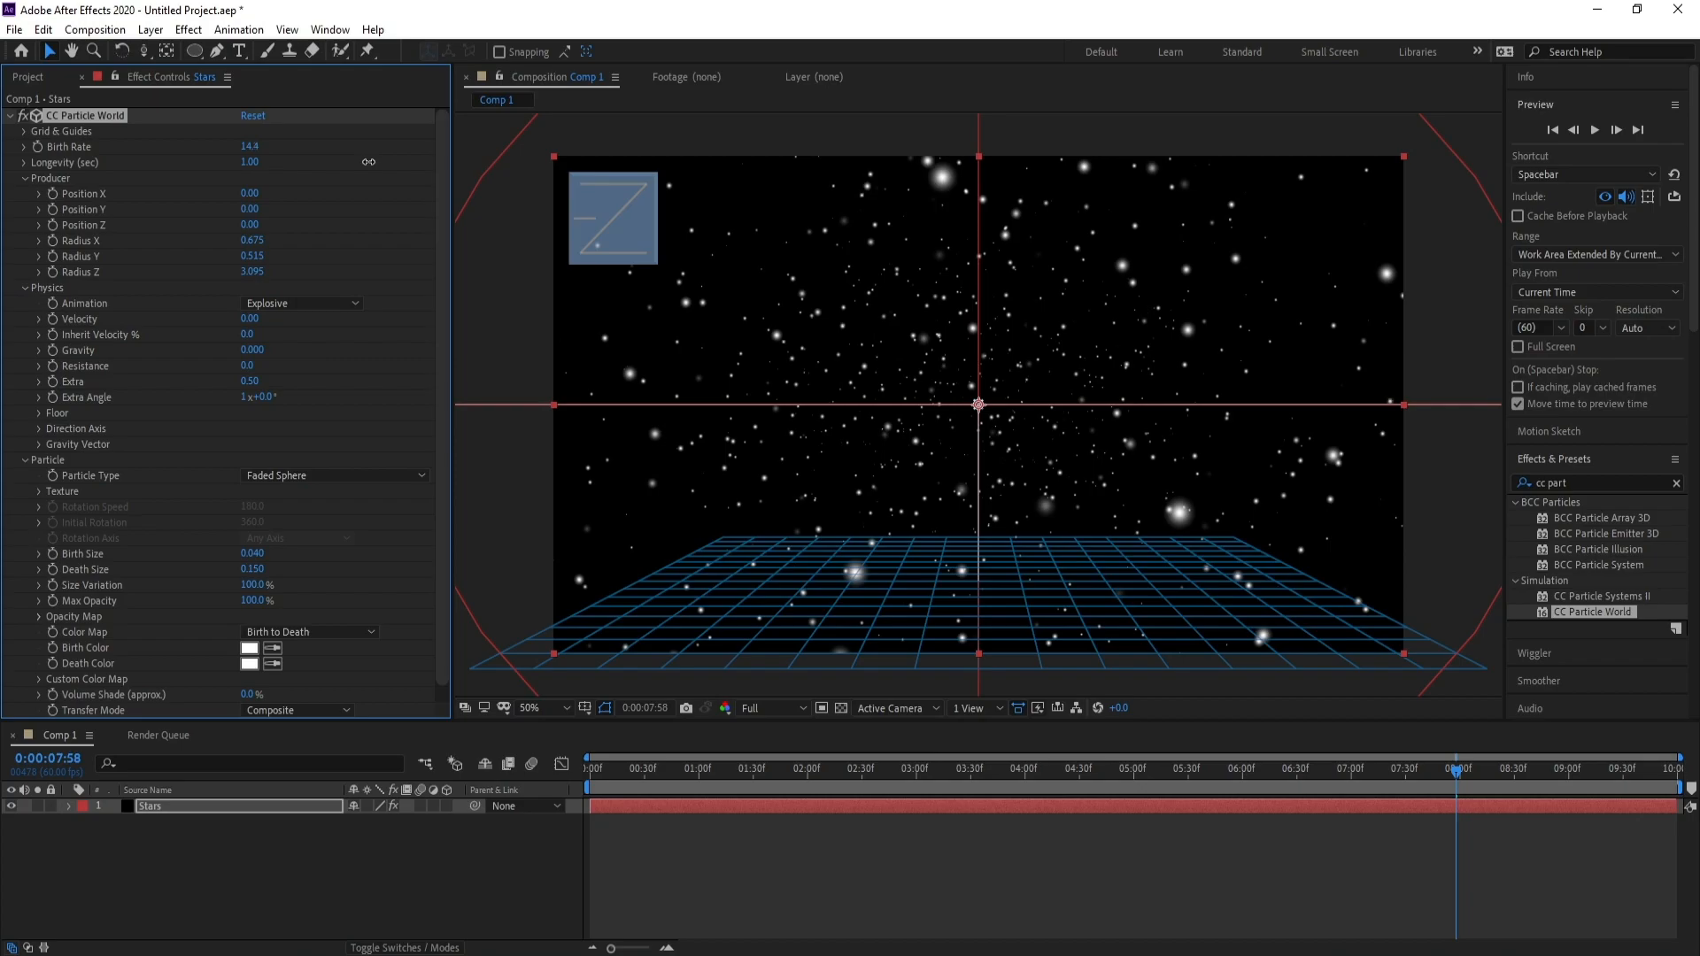
pyautogui.moveTo(369, 162); pyautogui.dragTo(376, 161)
pyautogui.moveTo(1013, 772); pyautogui.dragTo(819, 808)
pyautogui.press('space')
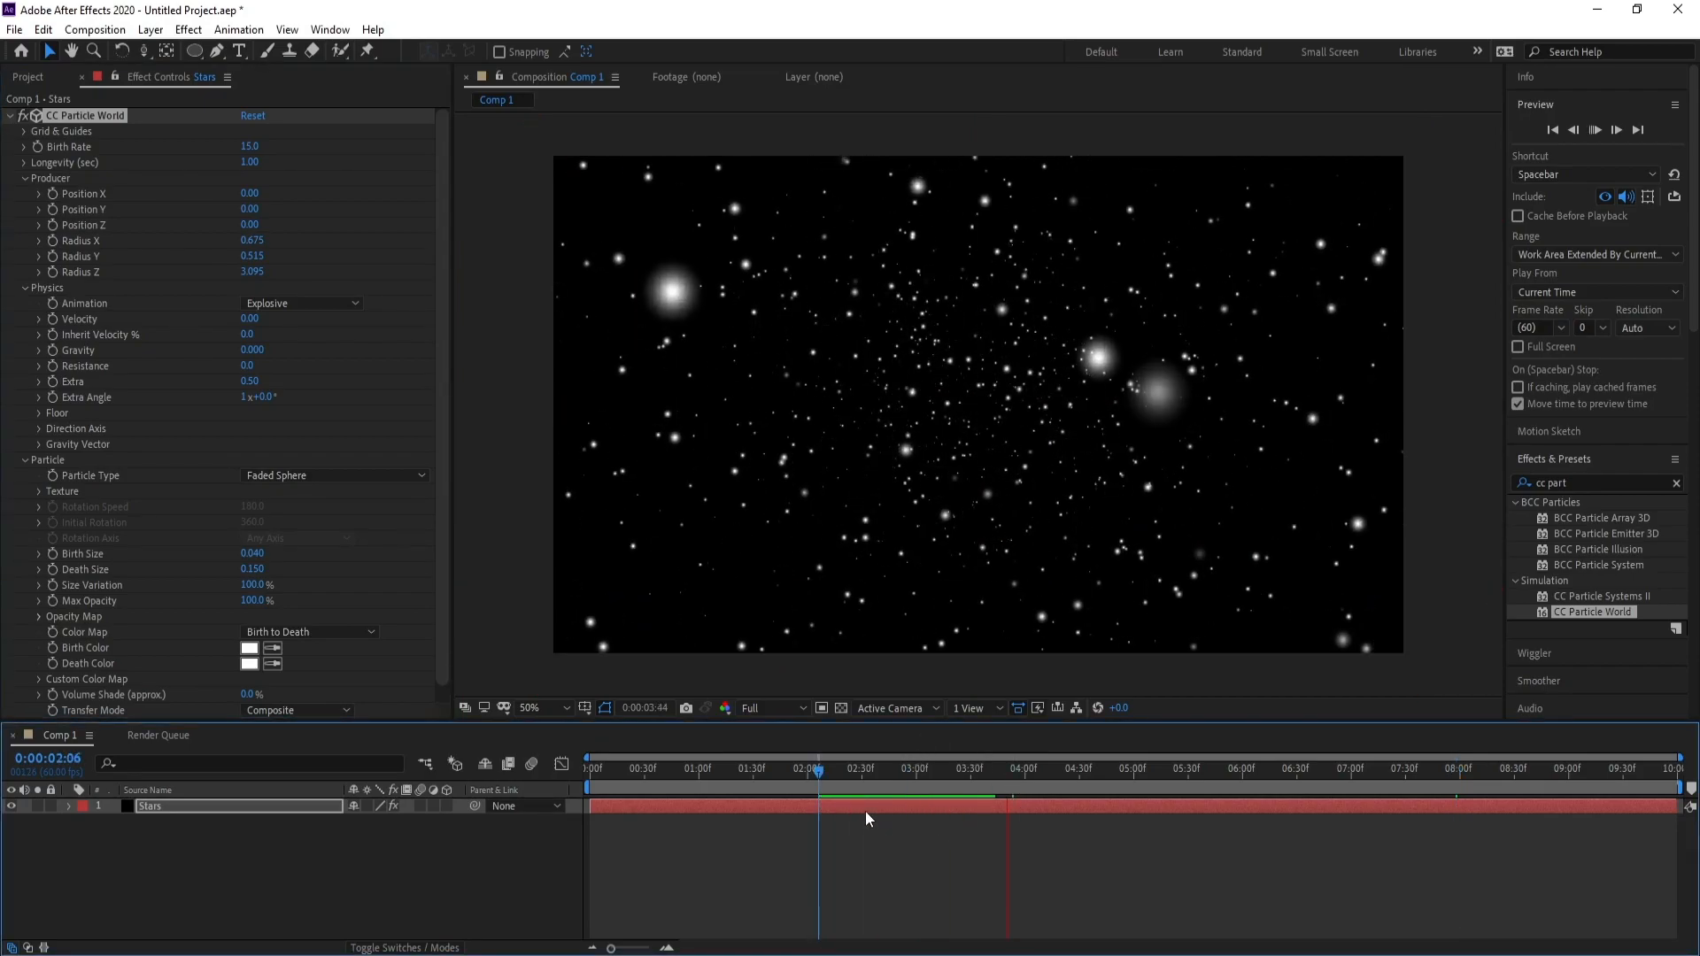
pyautogui.press('space')
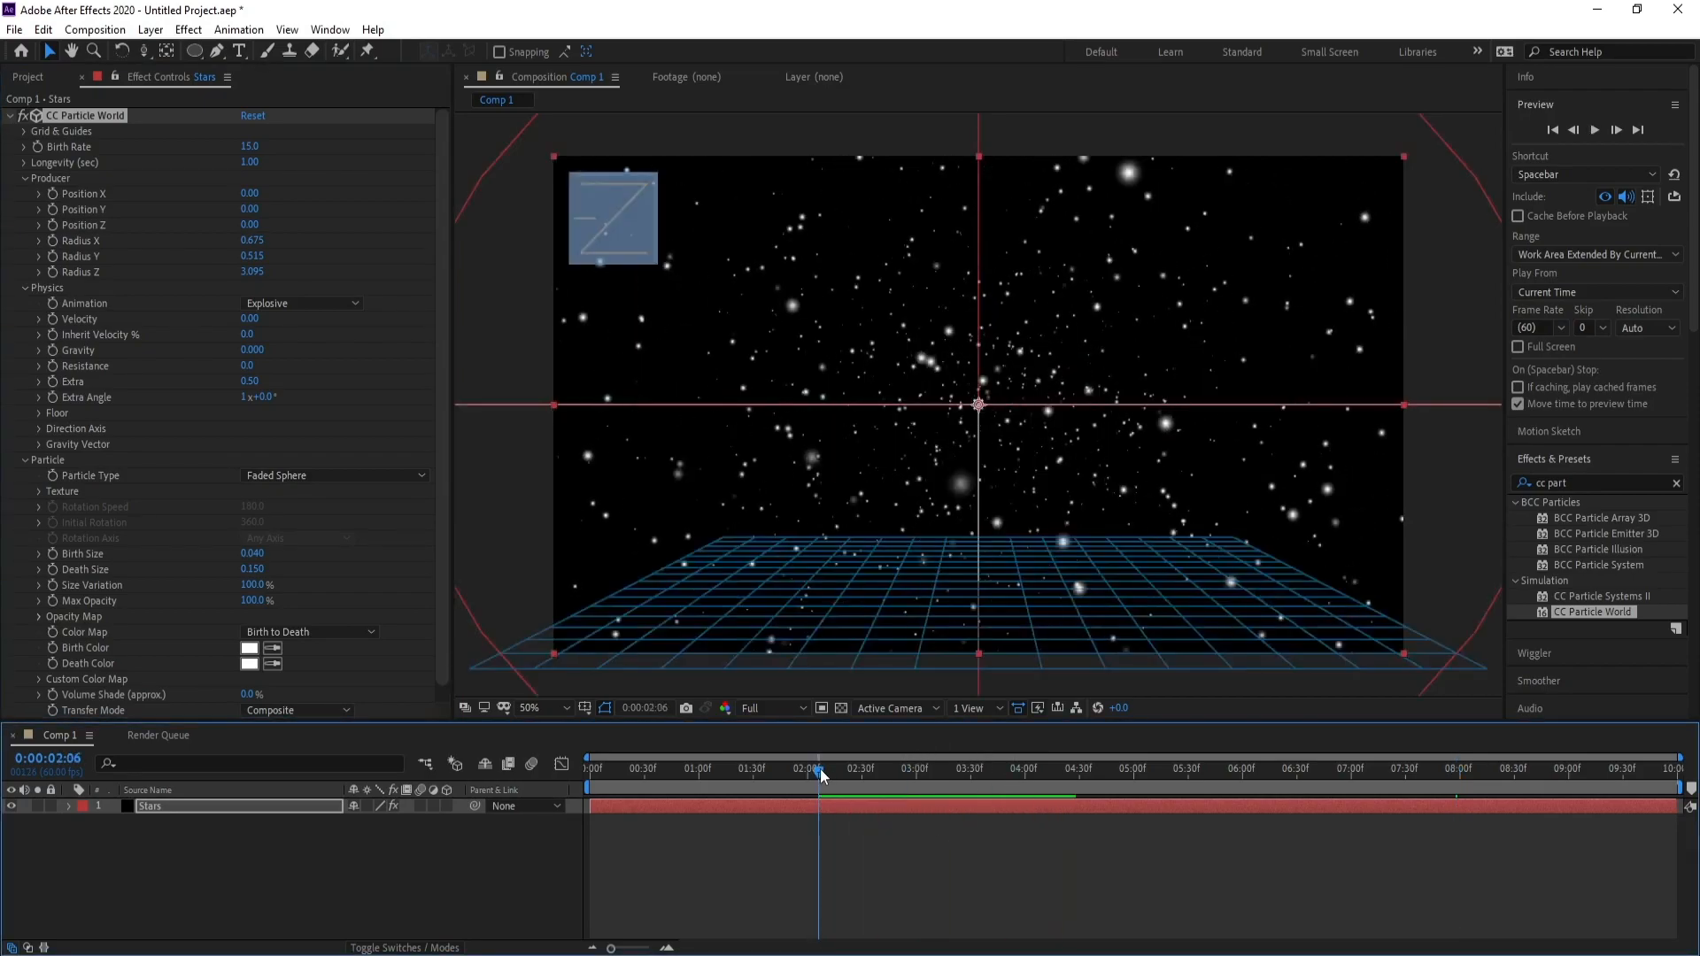
# Step: Add a new camera layer with the offered settings and reveal its transform properties
pyautogui.click(158, 34)
pyautogui.moveTo(181, 49)
pyautogui.click(468, 114)
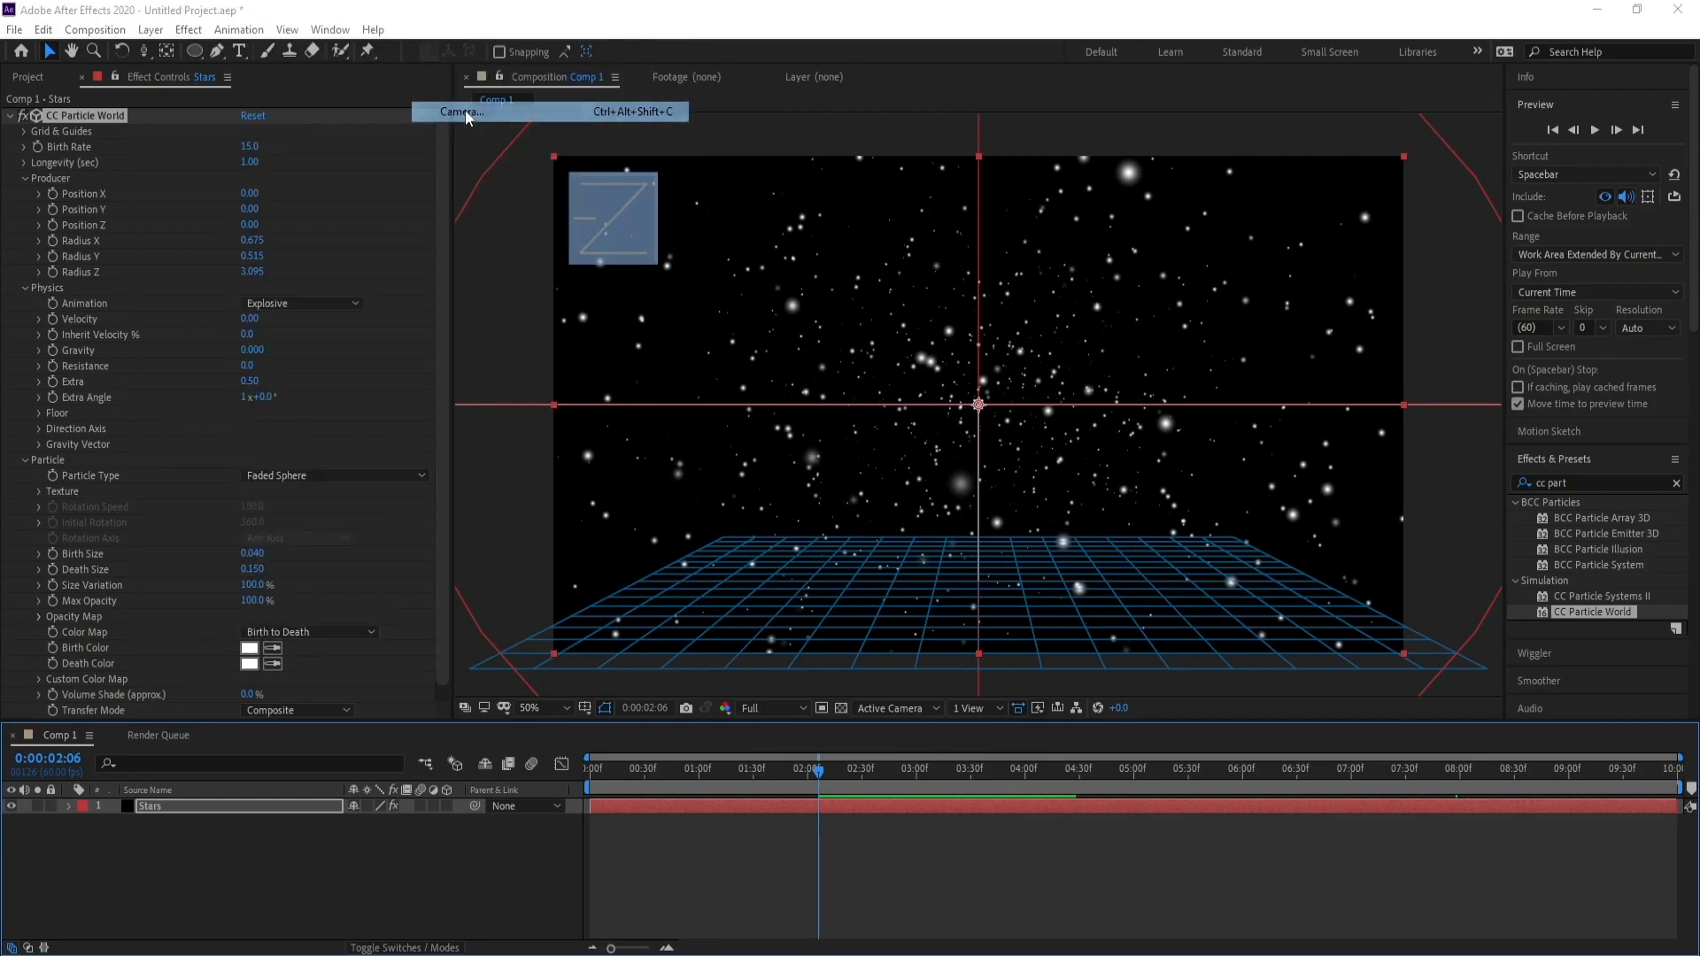
pyautogui.click(1029, 688)
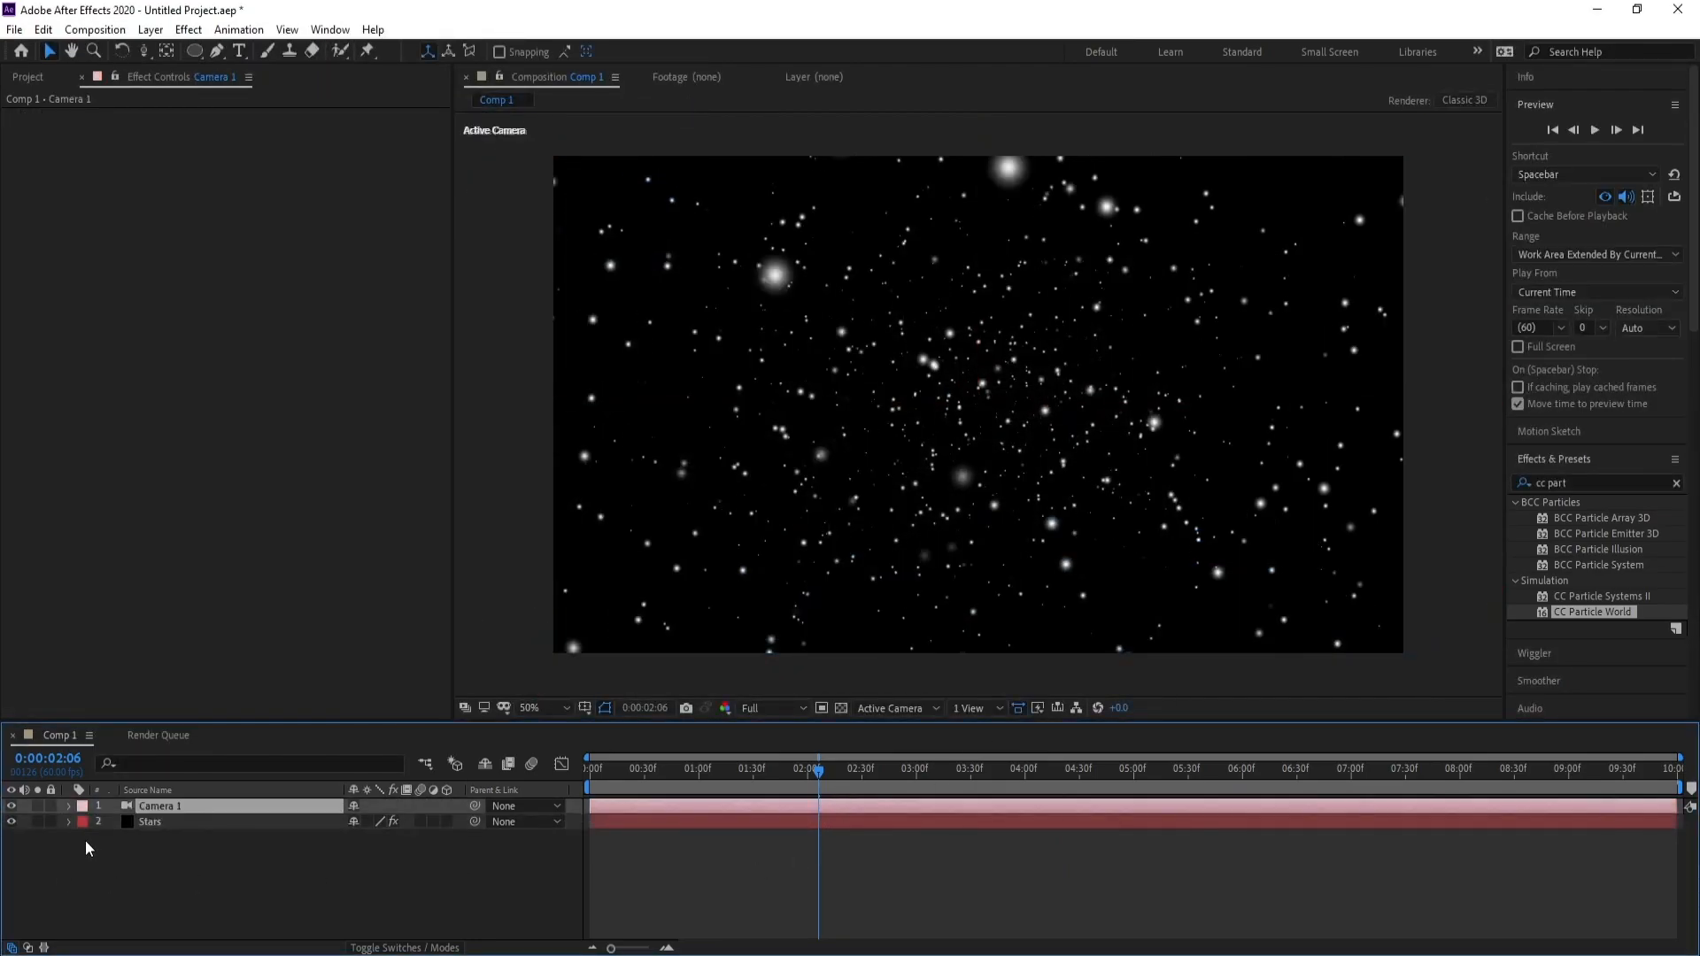
pyautogui.click(68, 806)
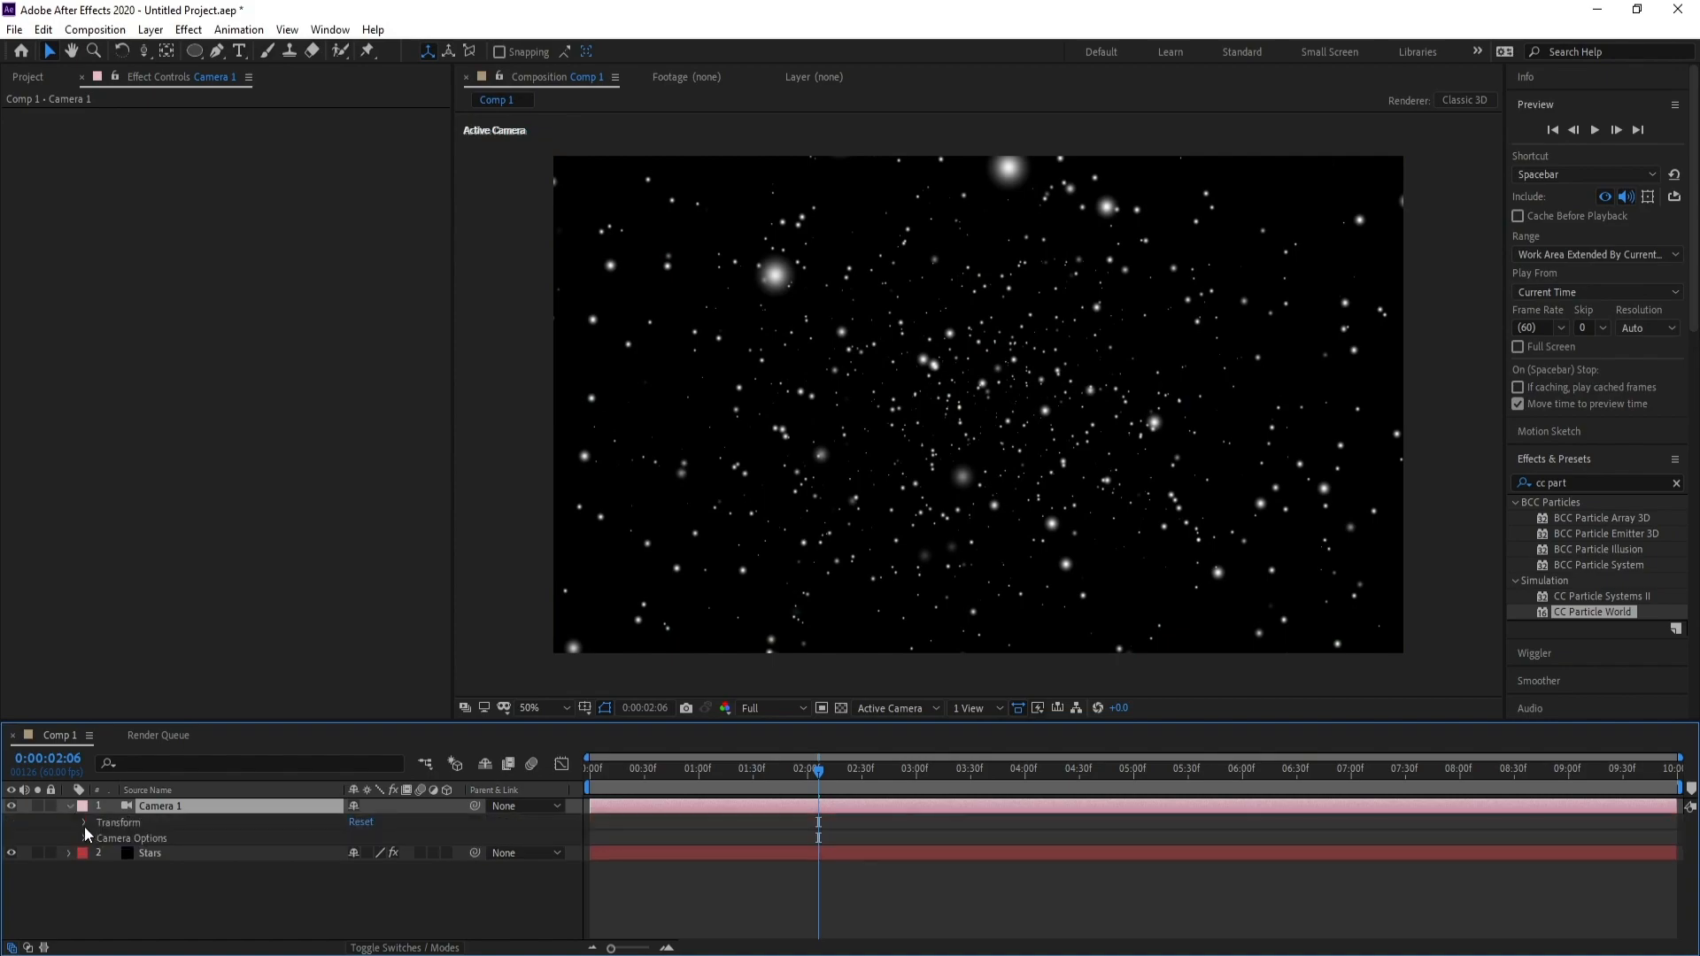
pyautogui.click(84, 823)
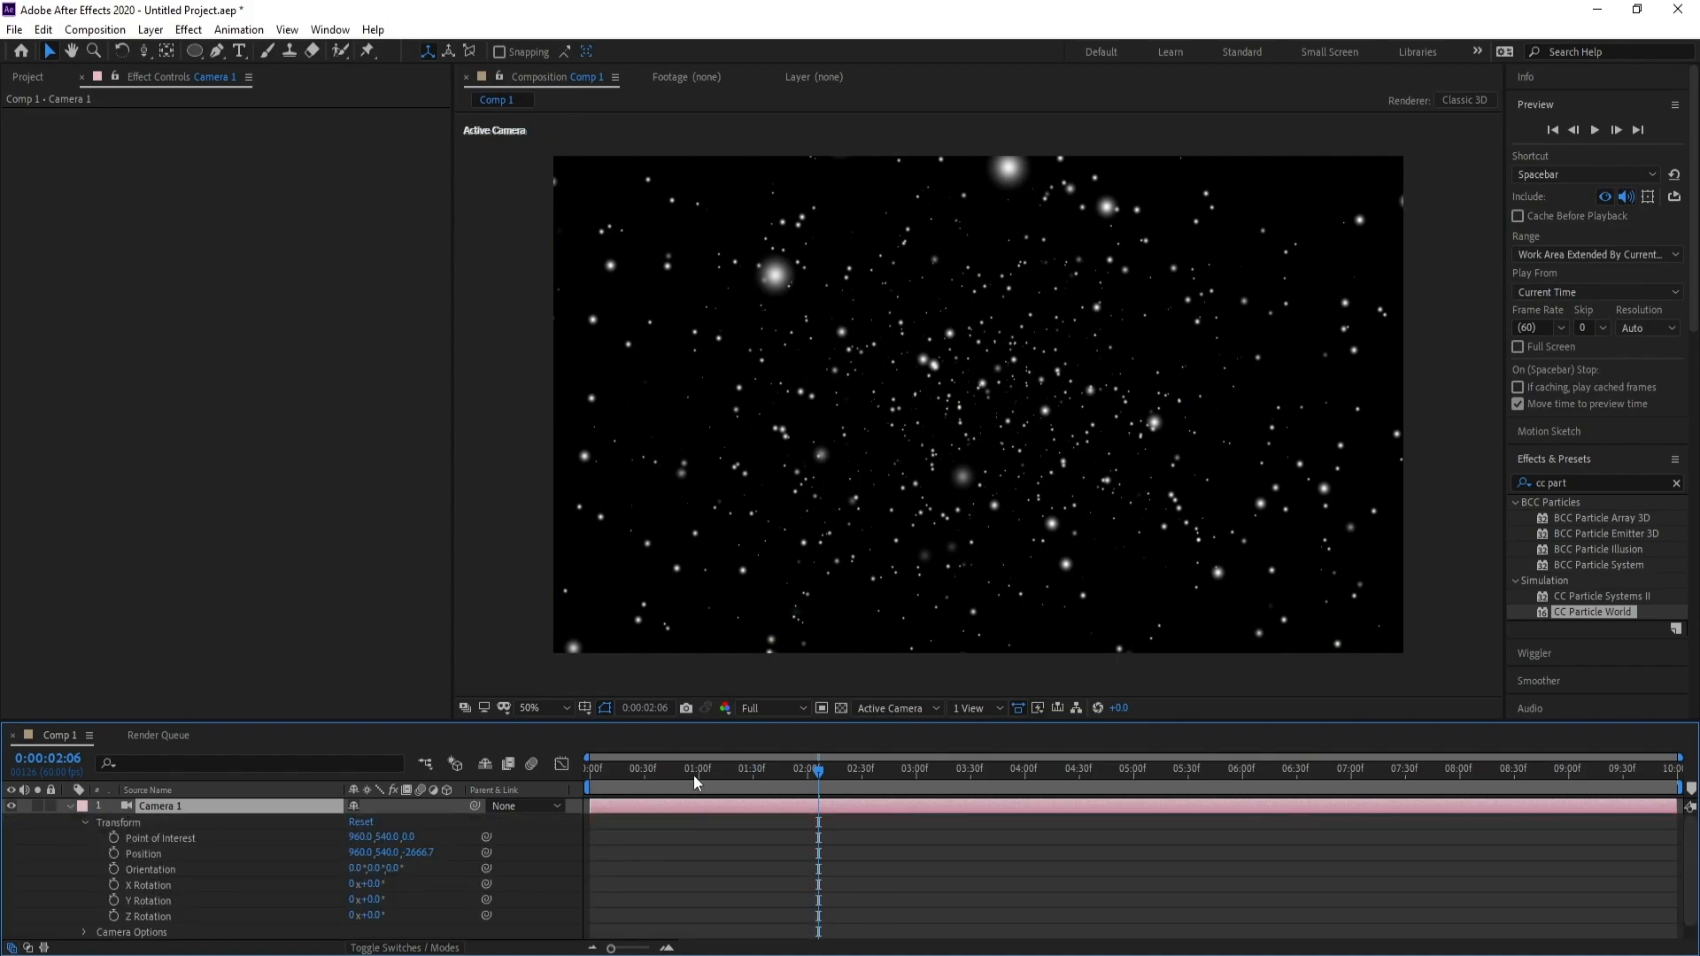
# Step: Shift the Stars layer about 1.5 seconds earlier so stars fill the first frame, and extend its end to the composition's end
pyautogui.press('Home')
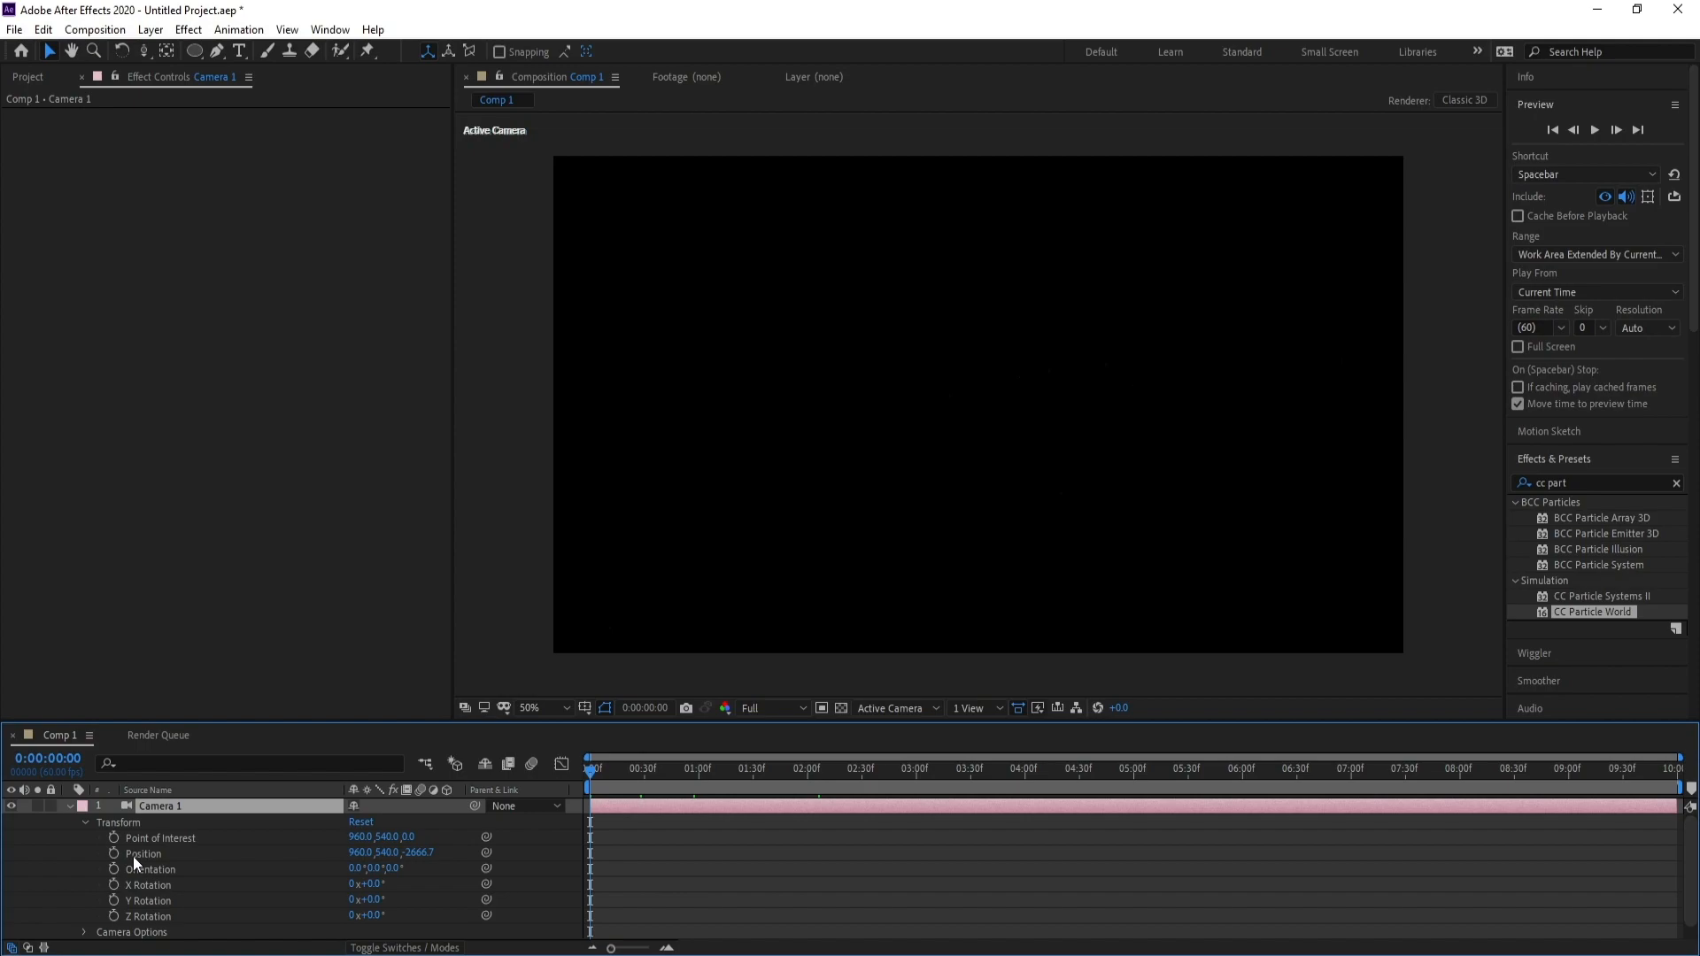
pyautogui.scroll(-1, 155, 863)
pyautogui.click(199, 929)
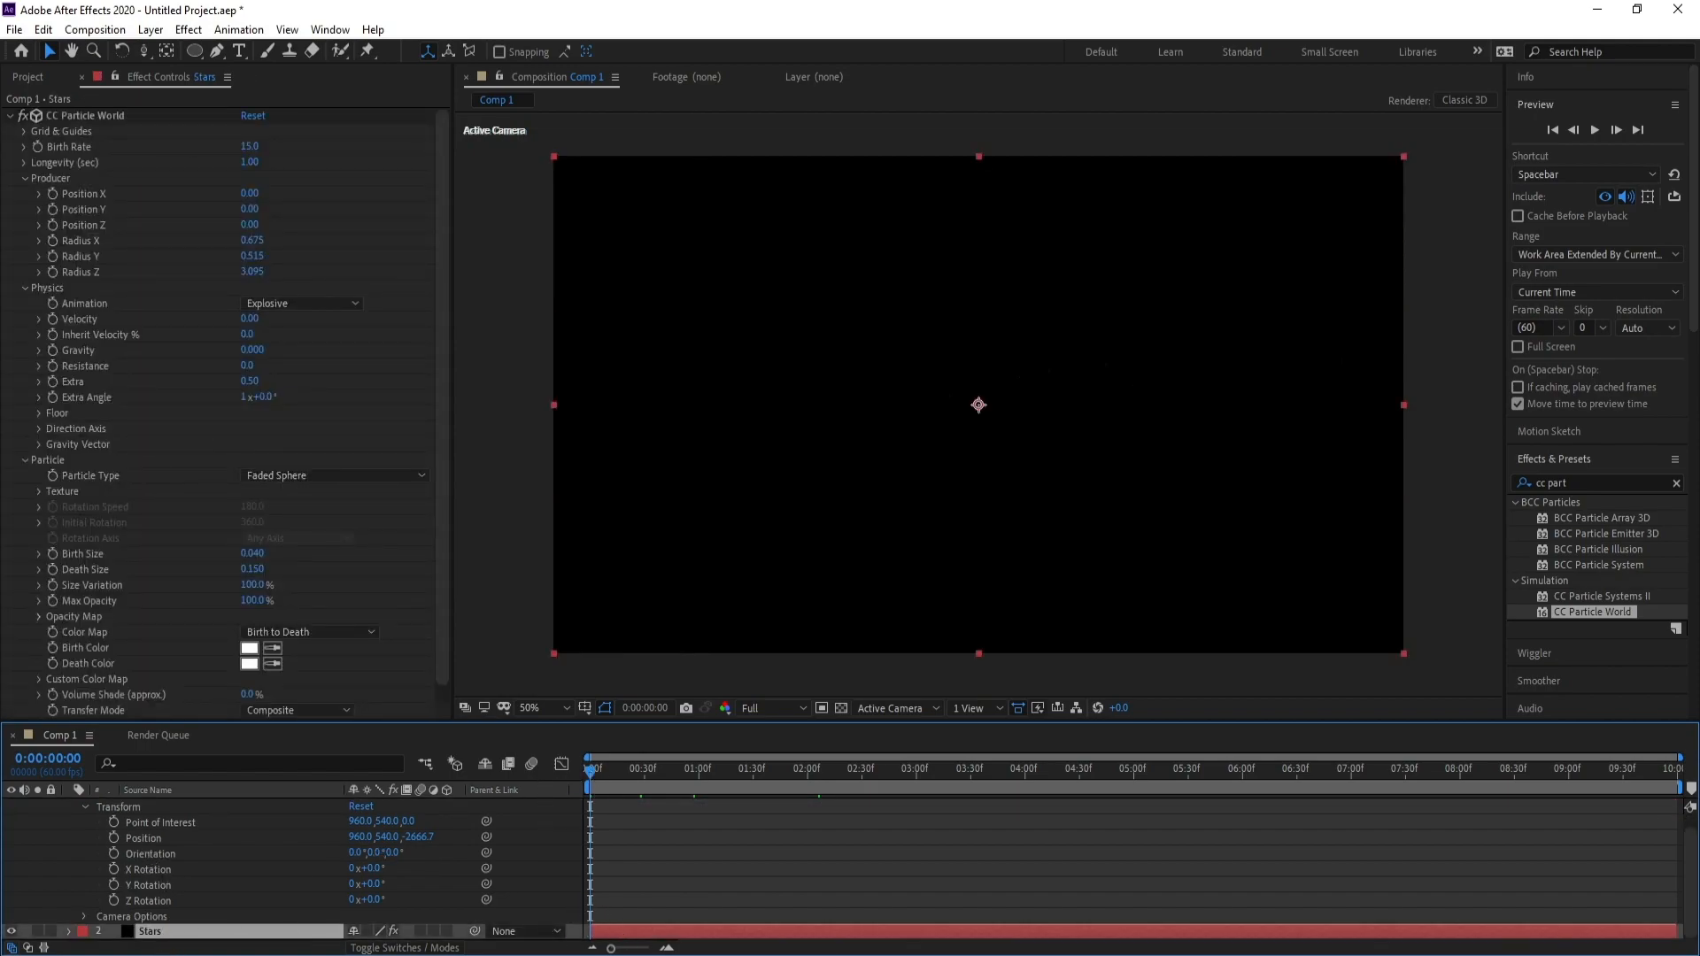
pyautogui.moveTo(884, 927); pyautogui.dragTo(737, 940)
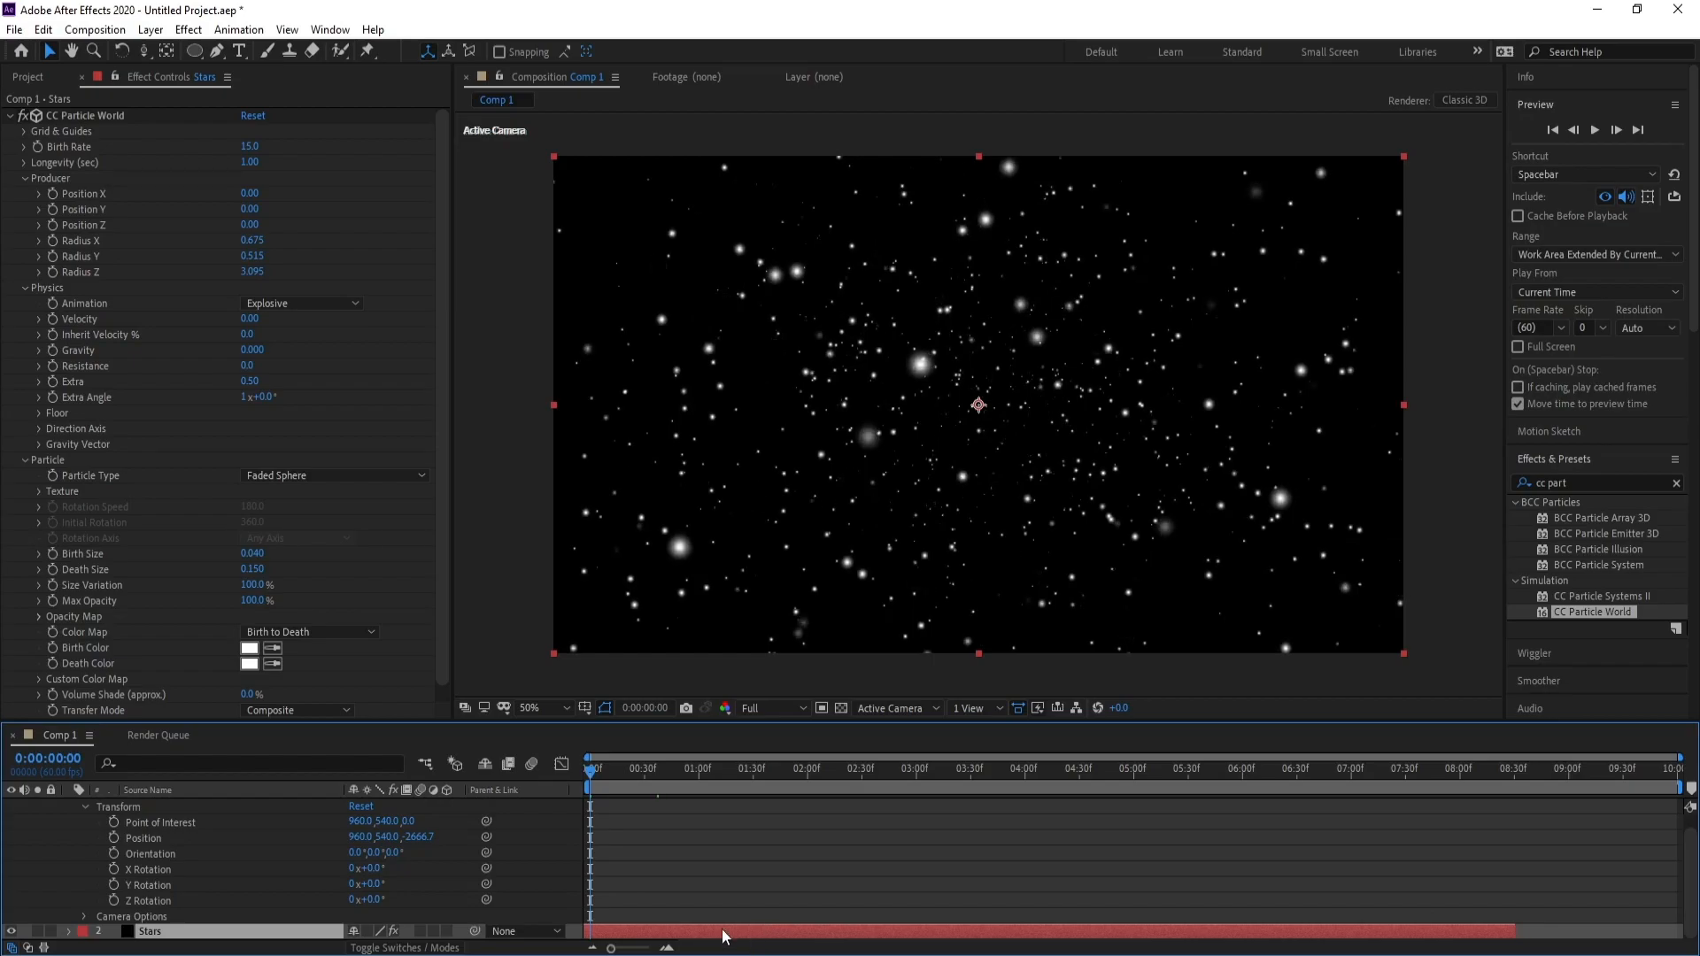
pyautogui.moveTo(1517, 928); pyautogui.dragTo(1664, 927)
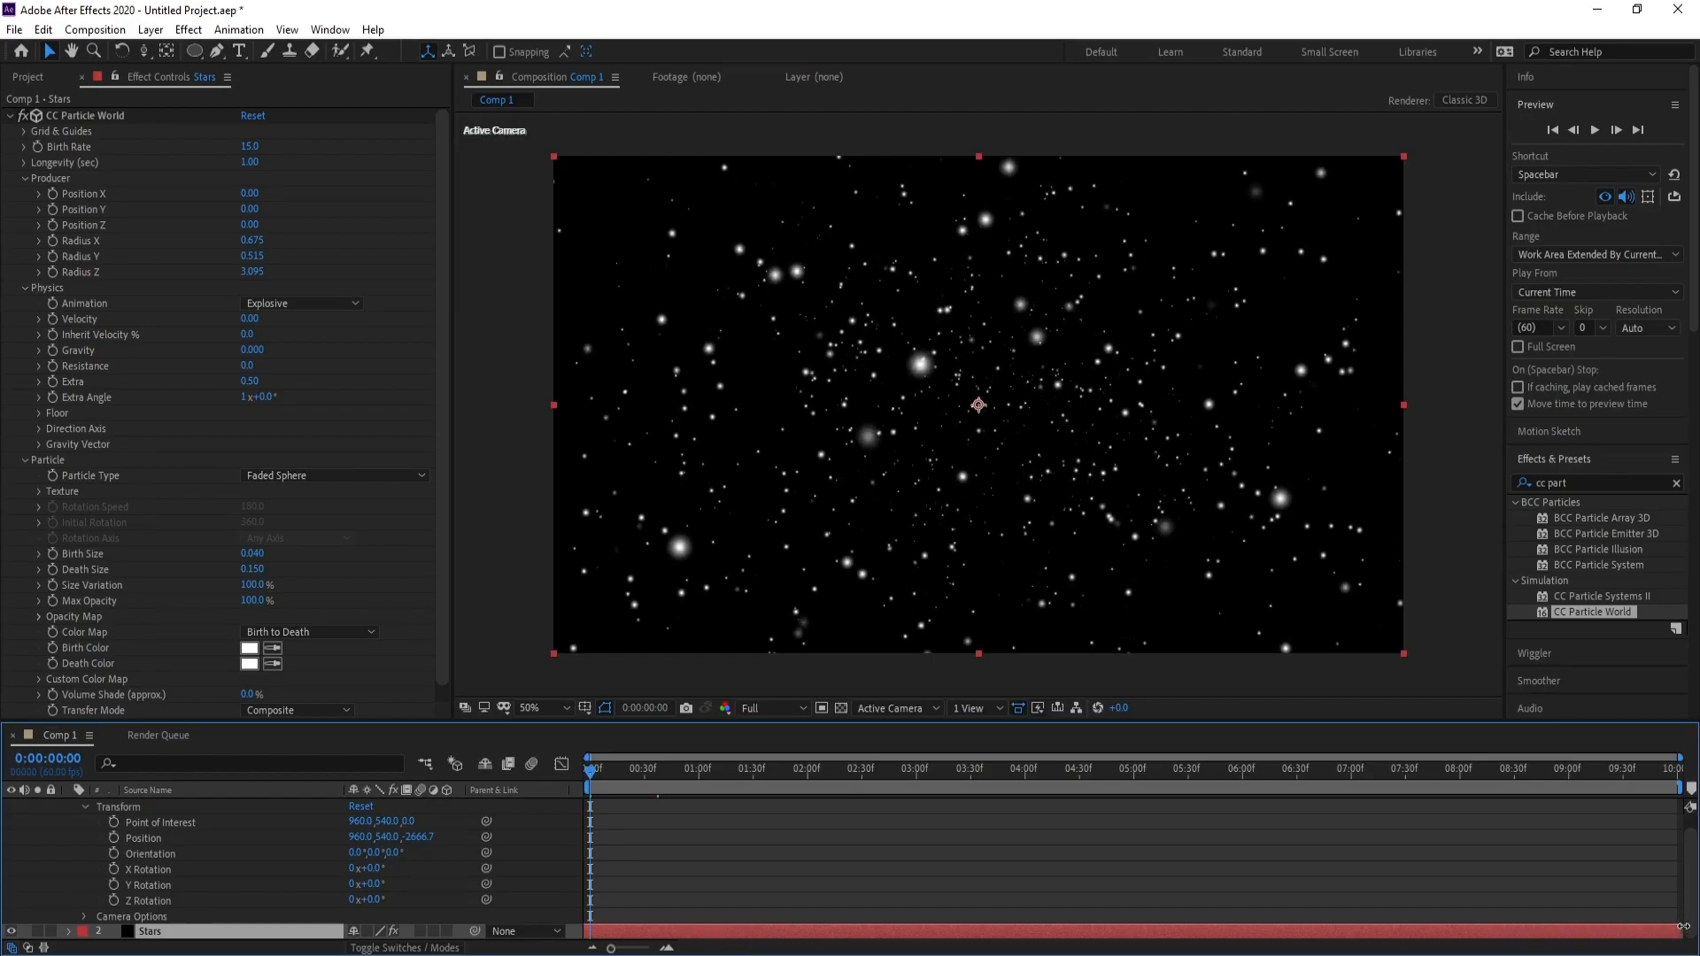
# Step: Set a Position keyframe for Camera 1 at the first frame
pyautogui.scroll(1, 517, 900)
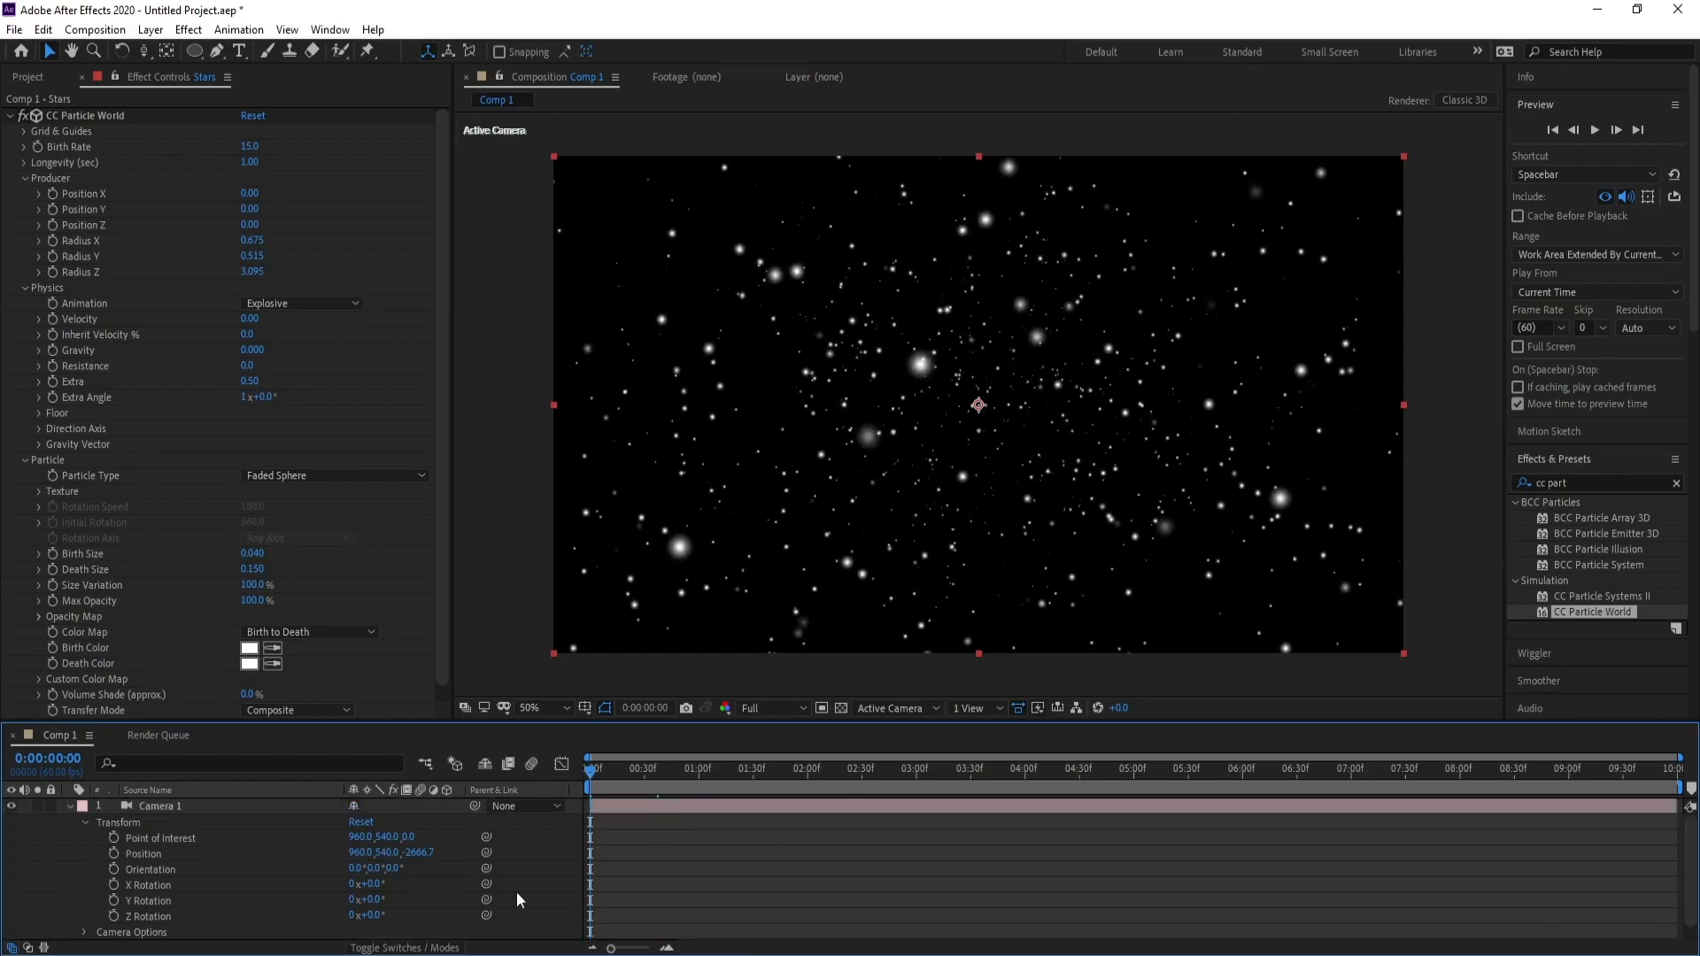
pyautogui.click(171, 806)
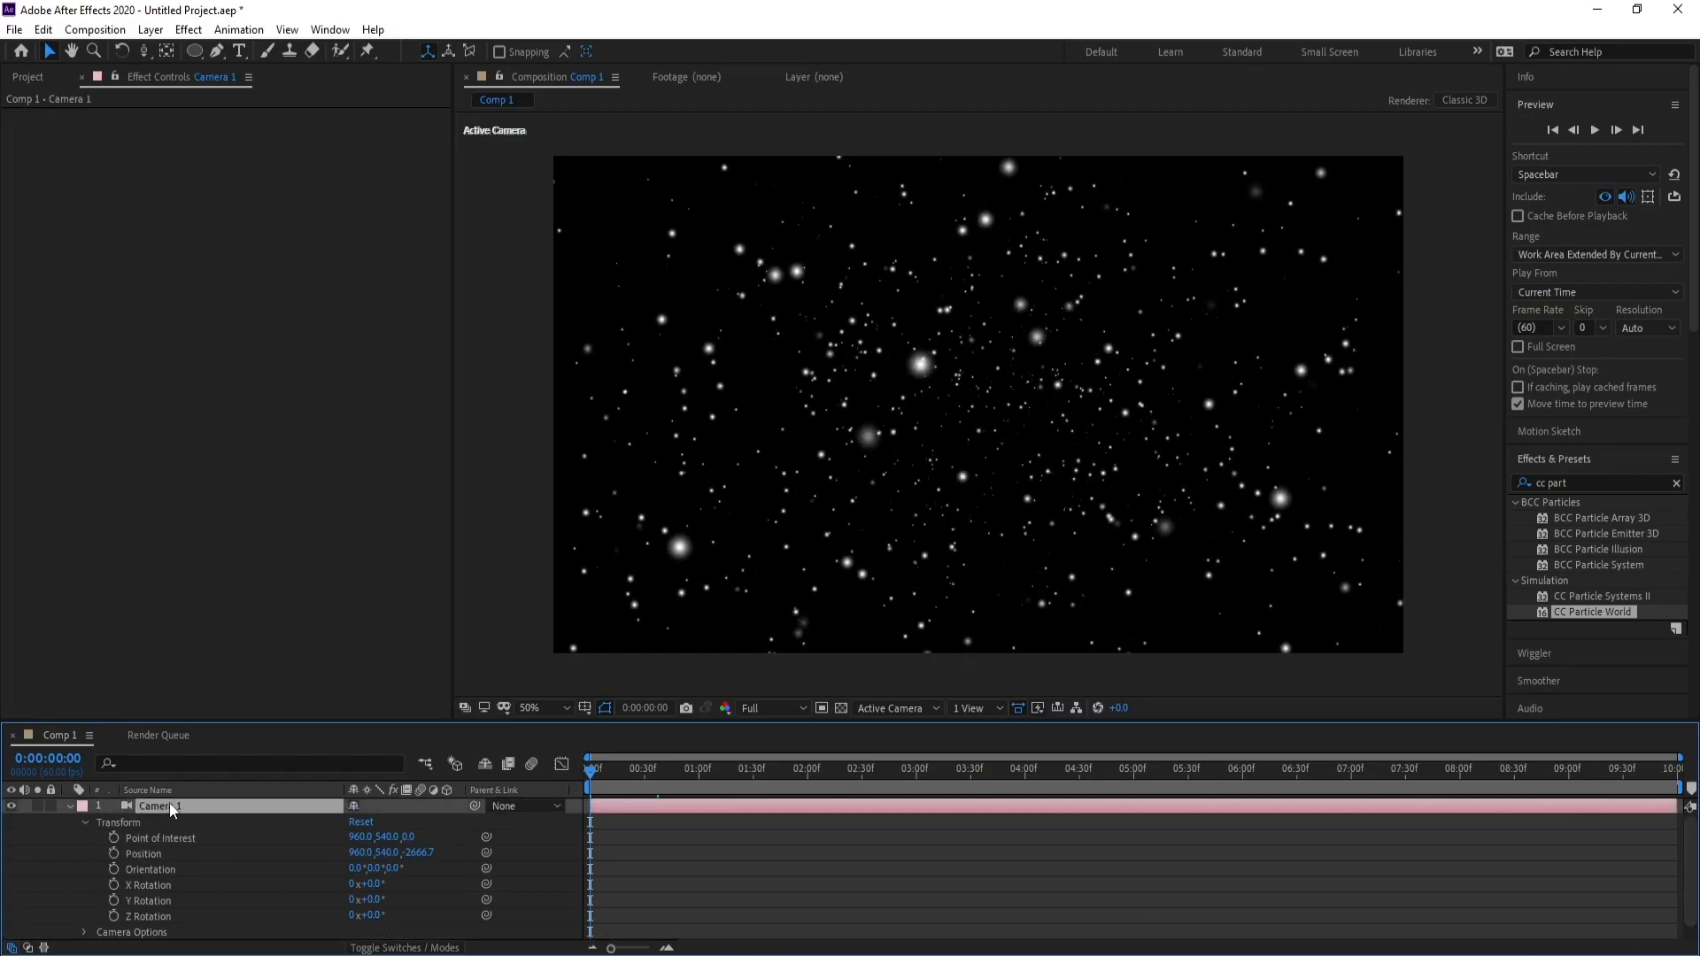
pyautogui.click(115, 851)
# Step: At 0:00:09:59, through the Camera 1 view, push the camera forward to a Z position of about -554.7
pyautogui.moveTo(898, 769); pyautogui.dragTo(1680, 770)
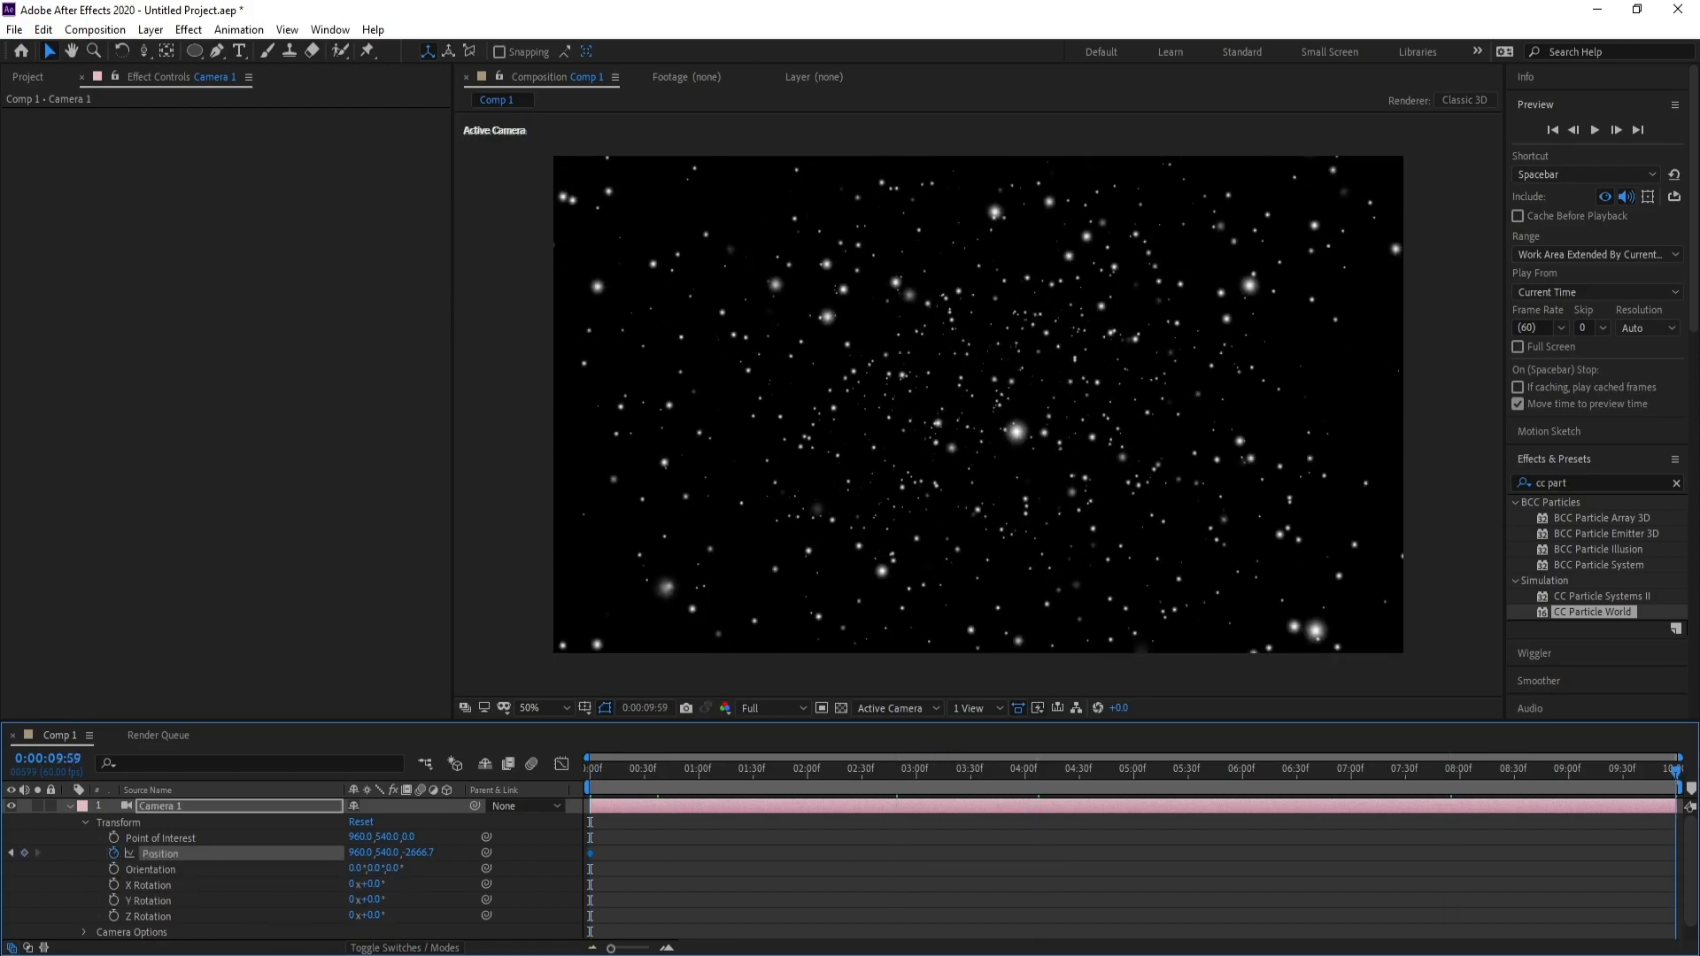
pyautogui.click(906, 710)
pyautogui.click(917, 749)
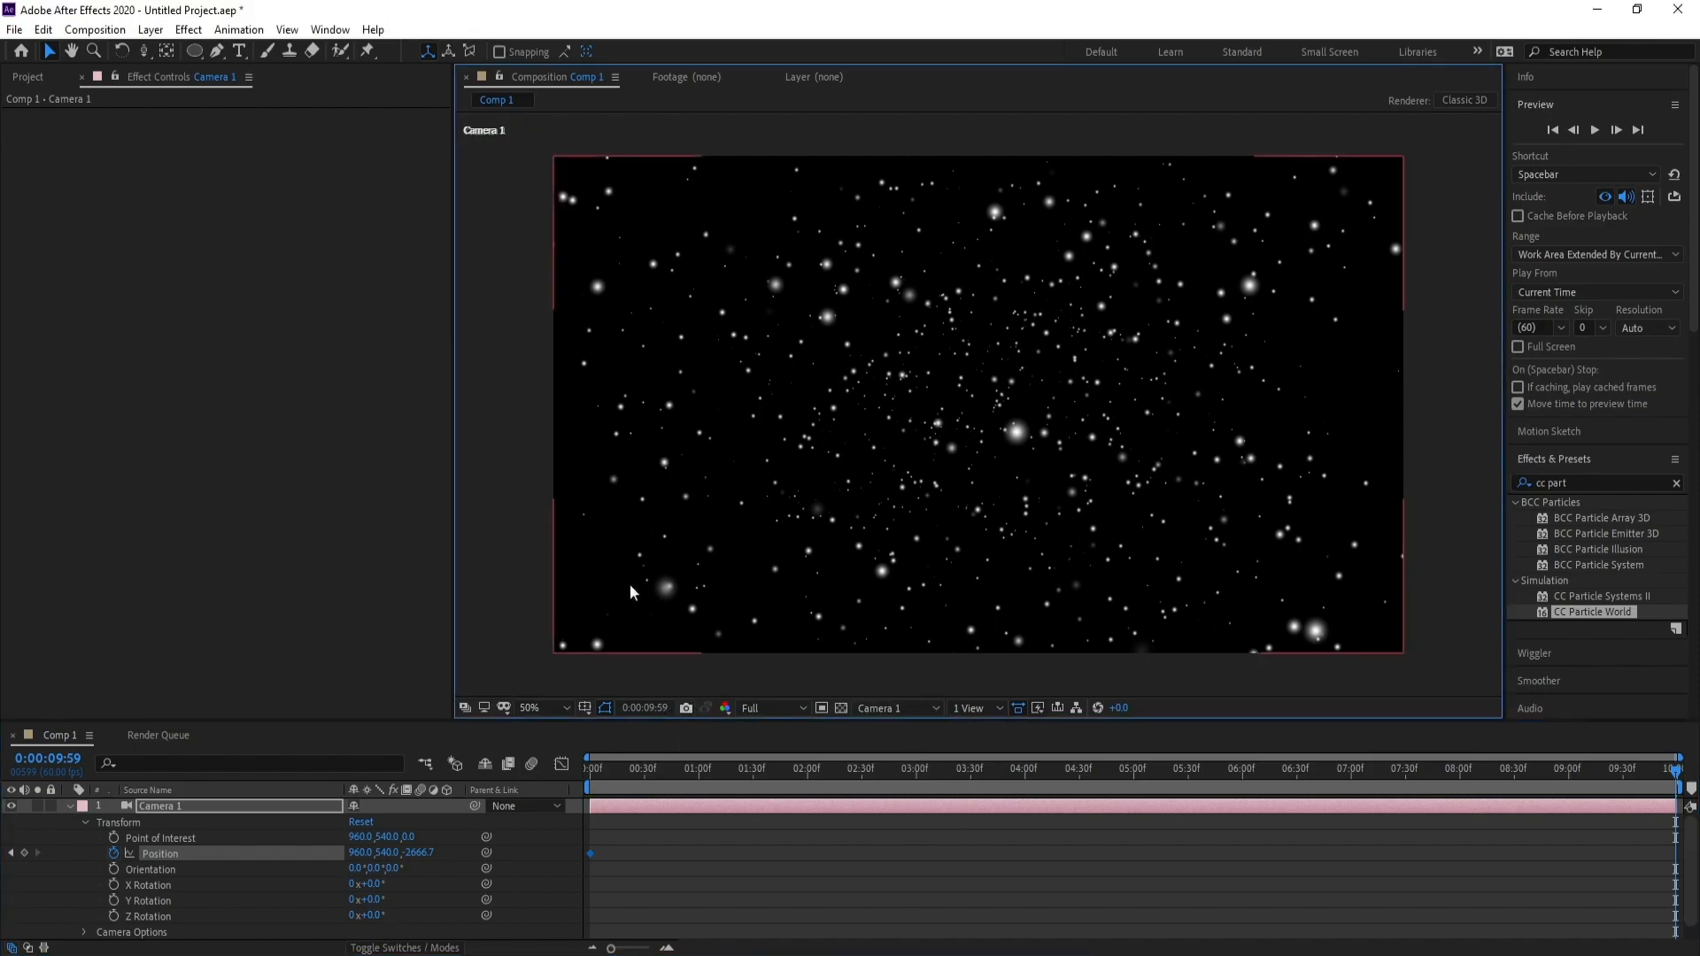
pyautogui.moveTo(142, 49); pyautogui.dragTo(198, 109)
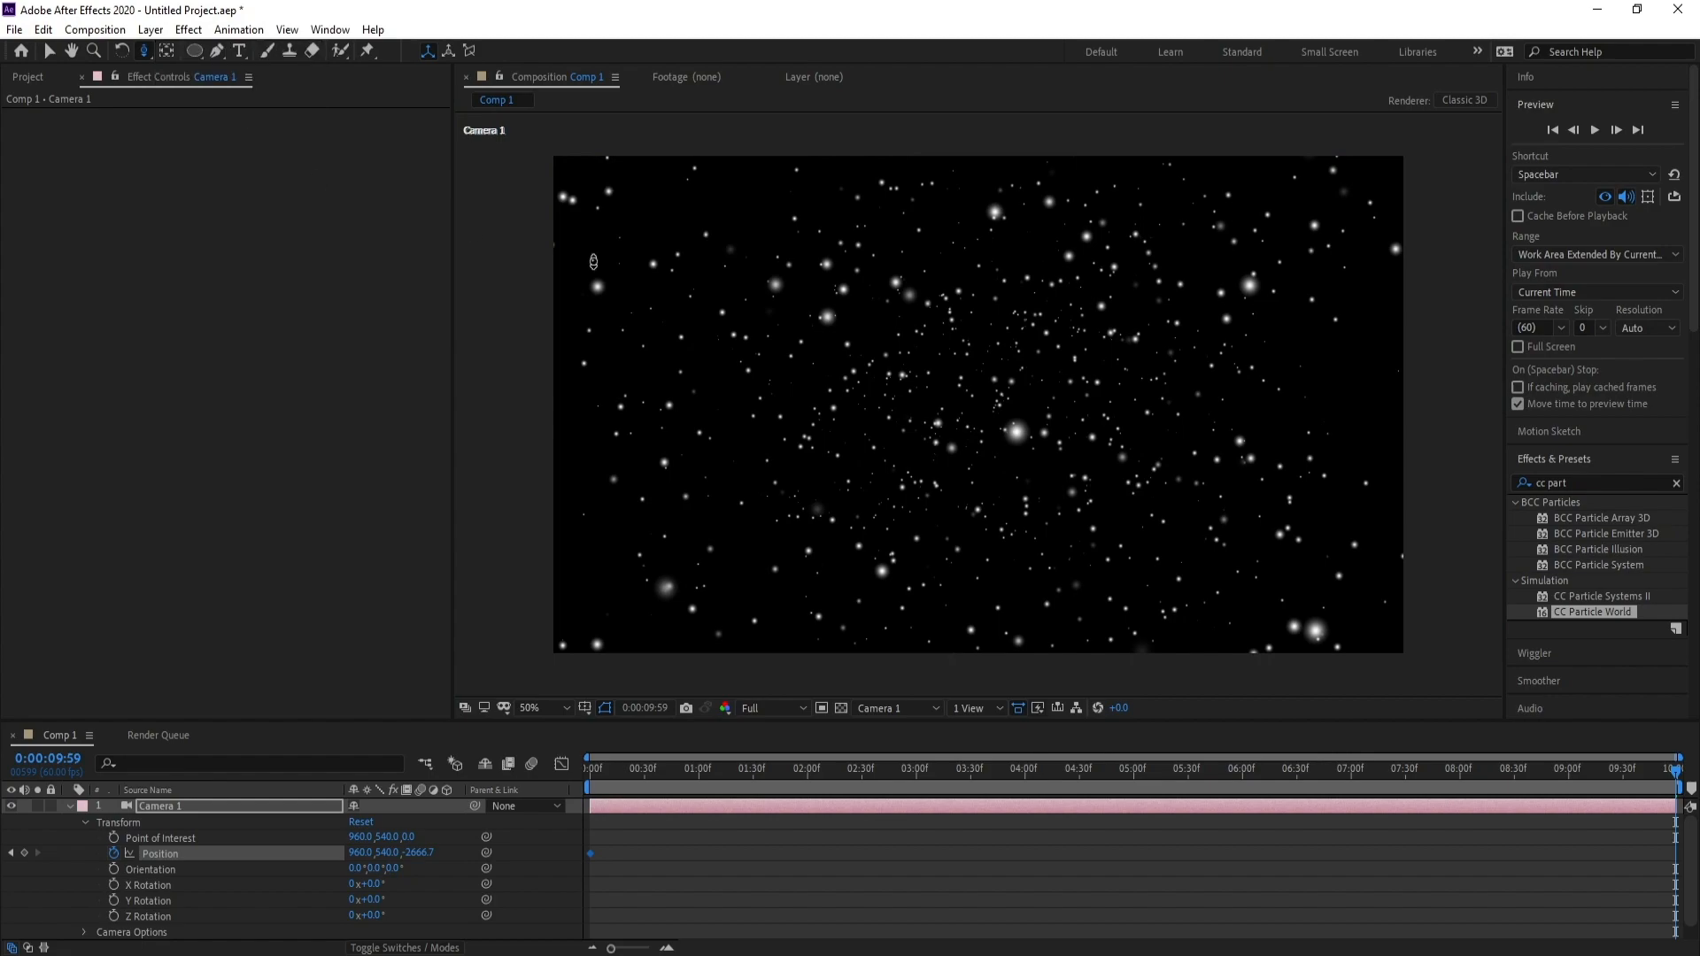
pyautogui.moveTo(1019, 472); pyautogui.dragTo(1021, 542)
pyautogui.moveTo(1030, 419); pyautogui.dragTo(1031, 366)
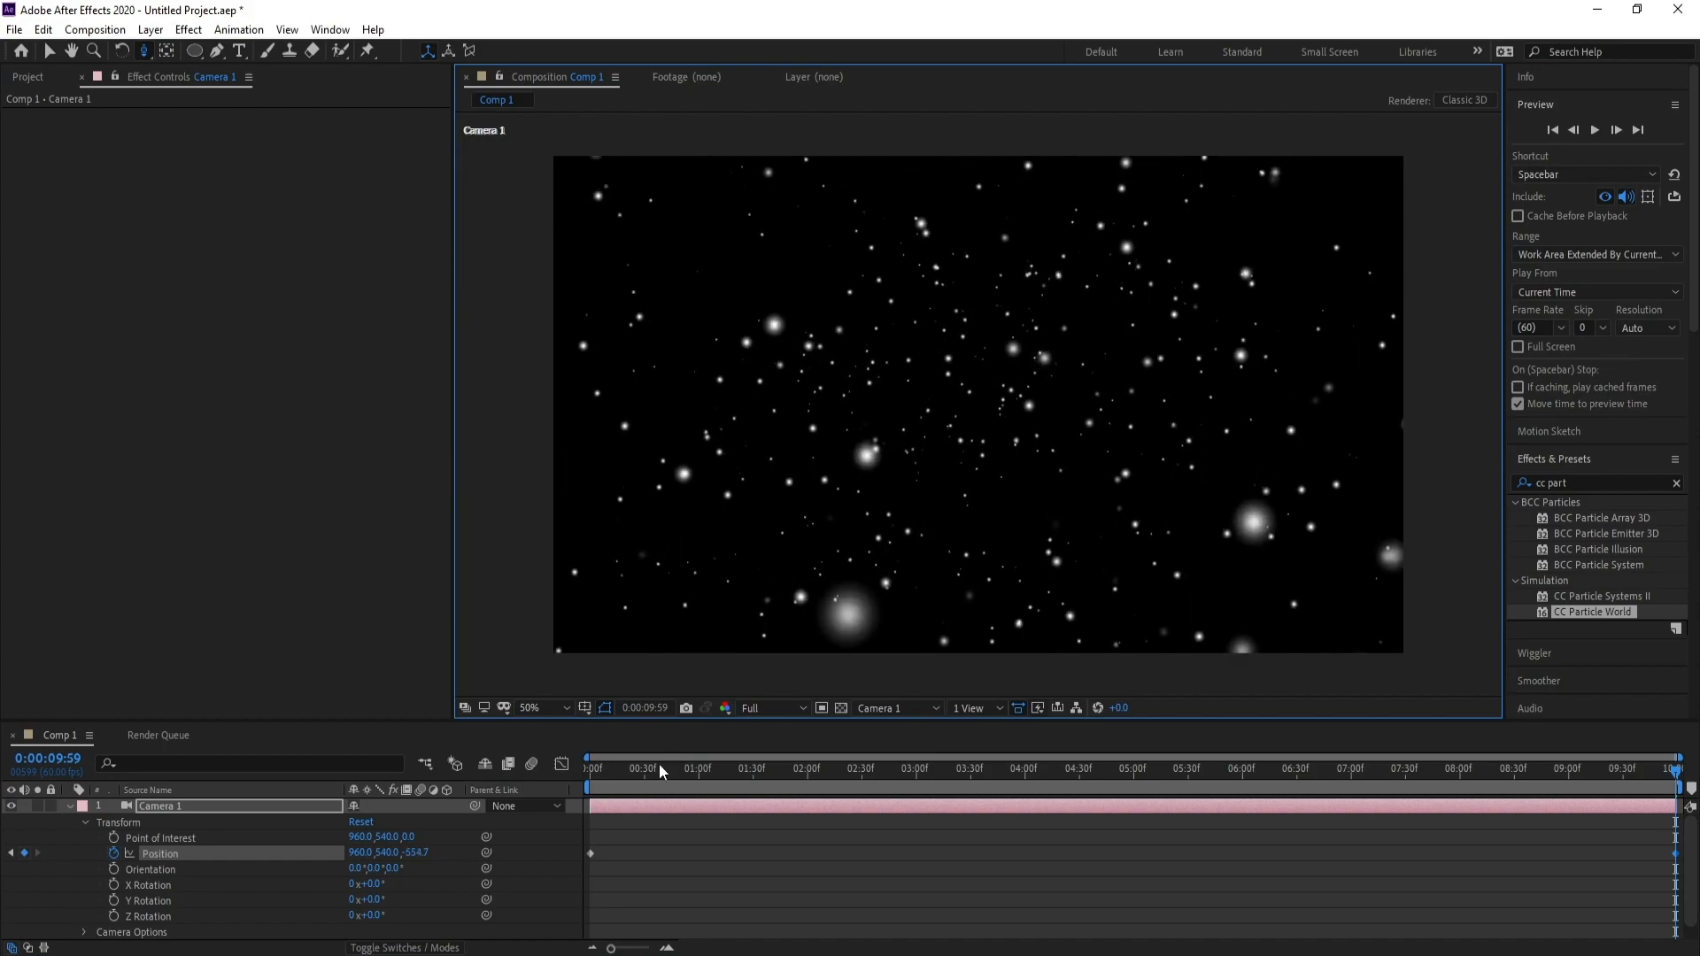
# Step: Preview the camera's move through the stars, and return to the first frame with the camera's properties collapsed
pyautogui.press('space')
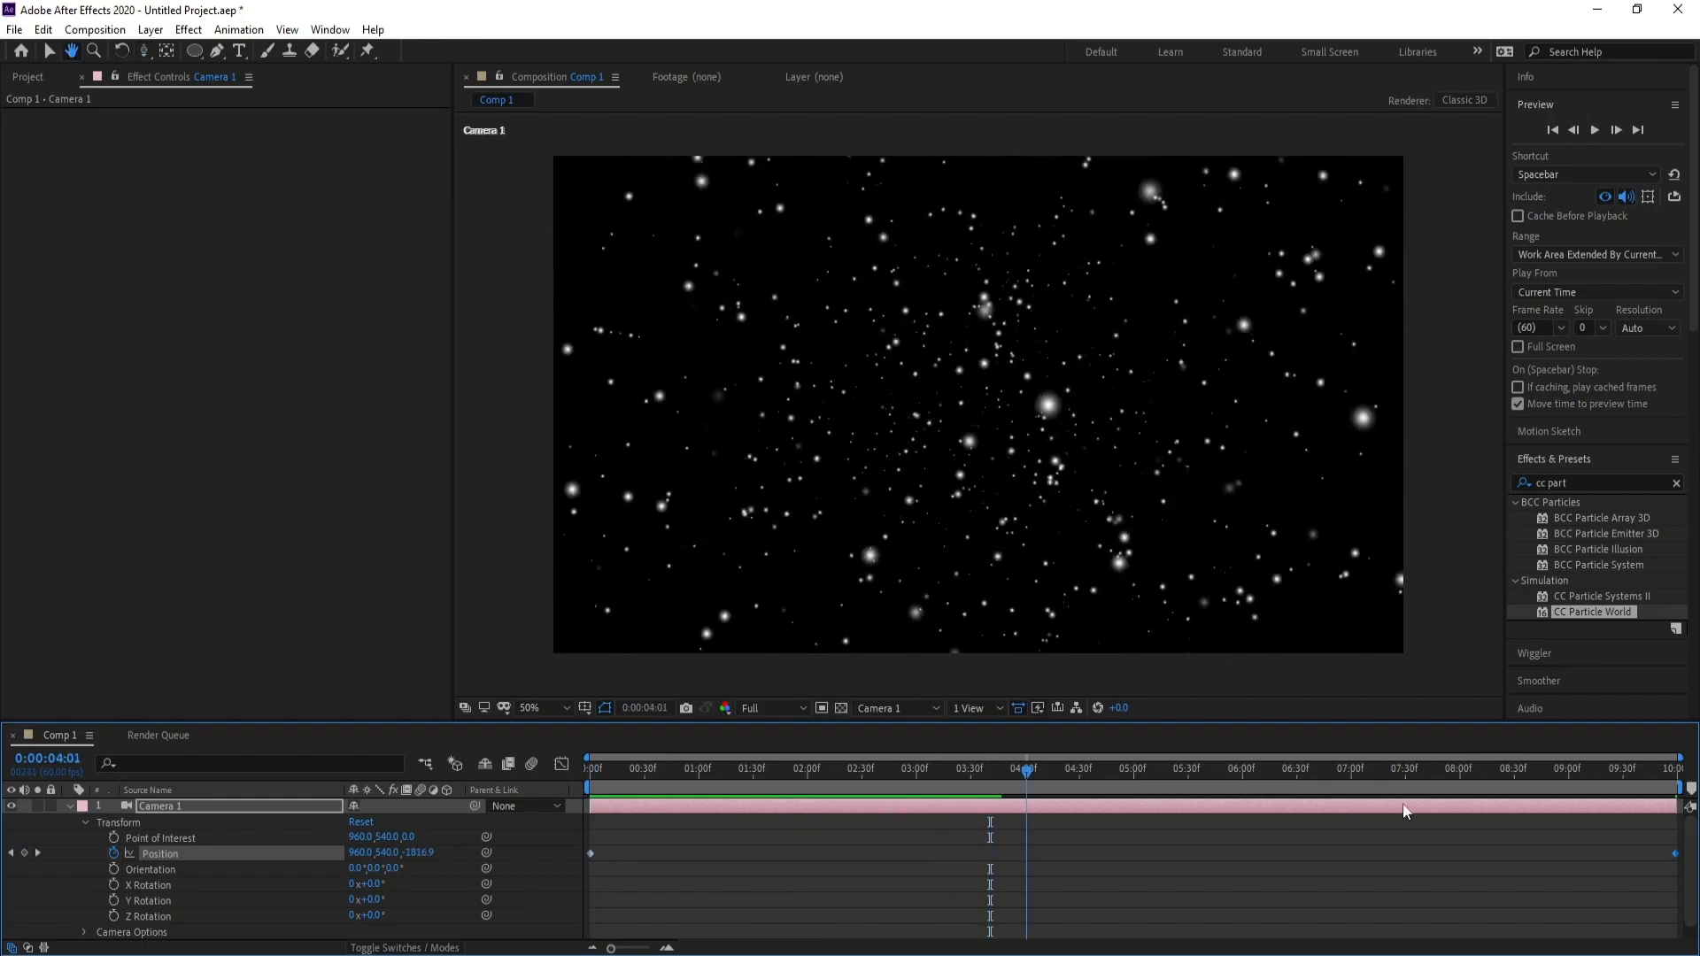
pyautogui.press('space')
pyautogui.moveTo(529, 814)
pyautogui.mouseDown()
pyautogui.moveTo(1664, 814)
pyautogui.moveTo(522, 818)
pyautogui.mouseUp()
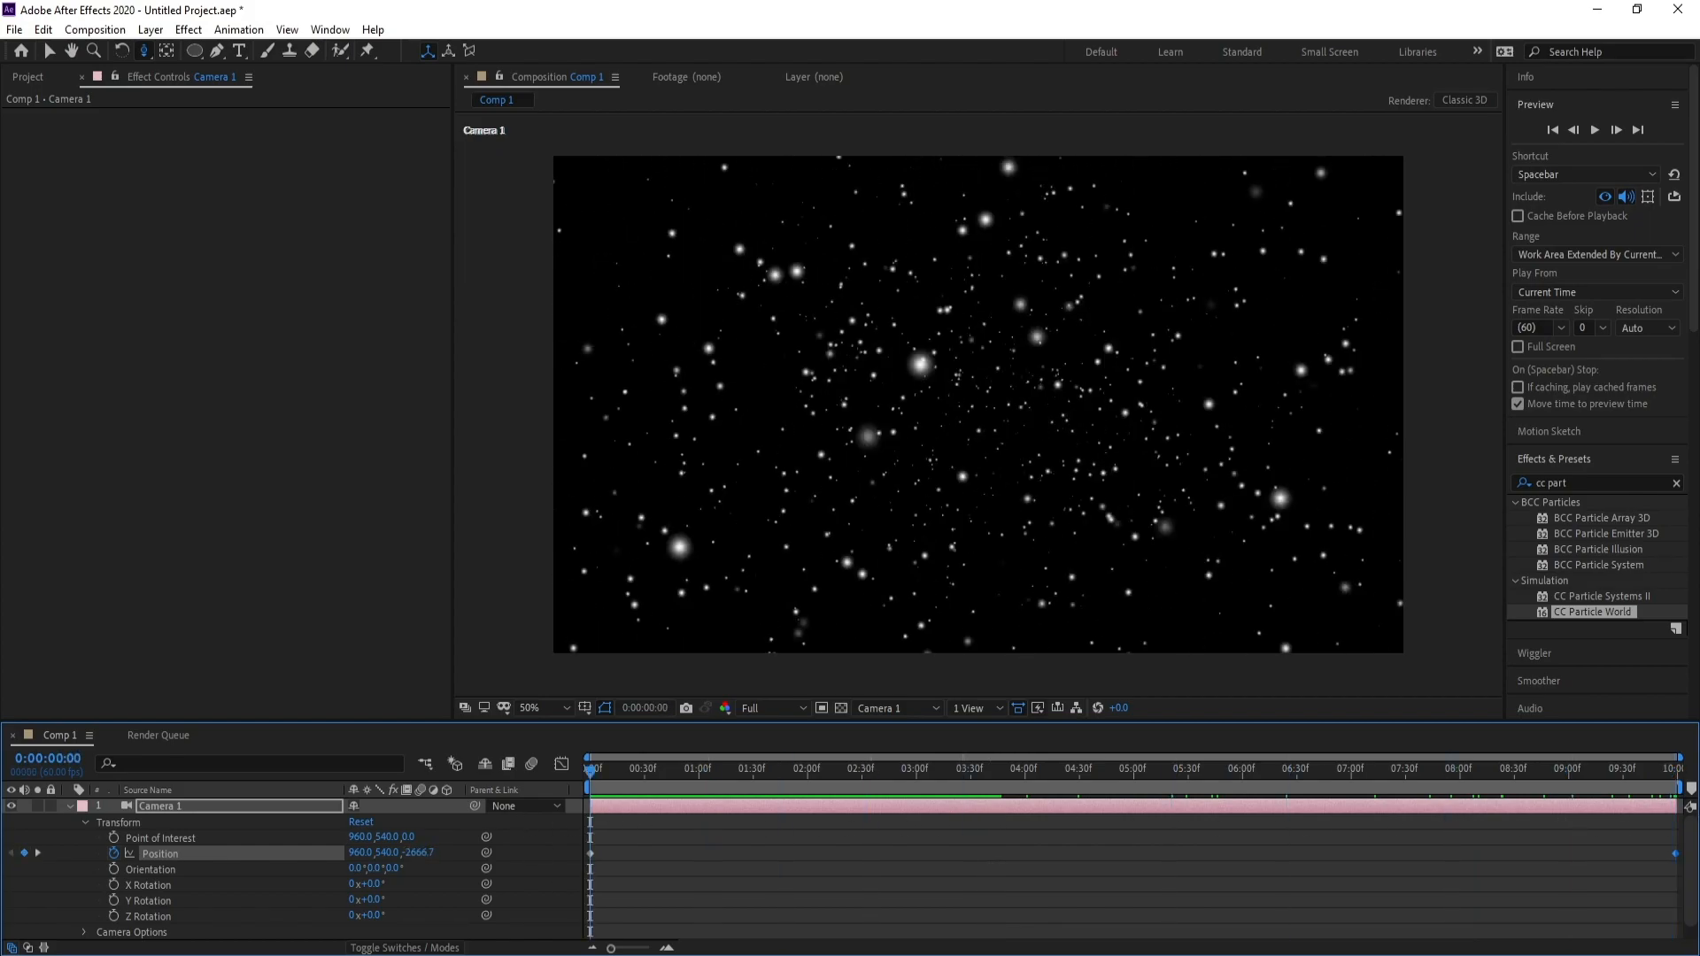
pyautogui.click(70, 806)
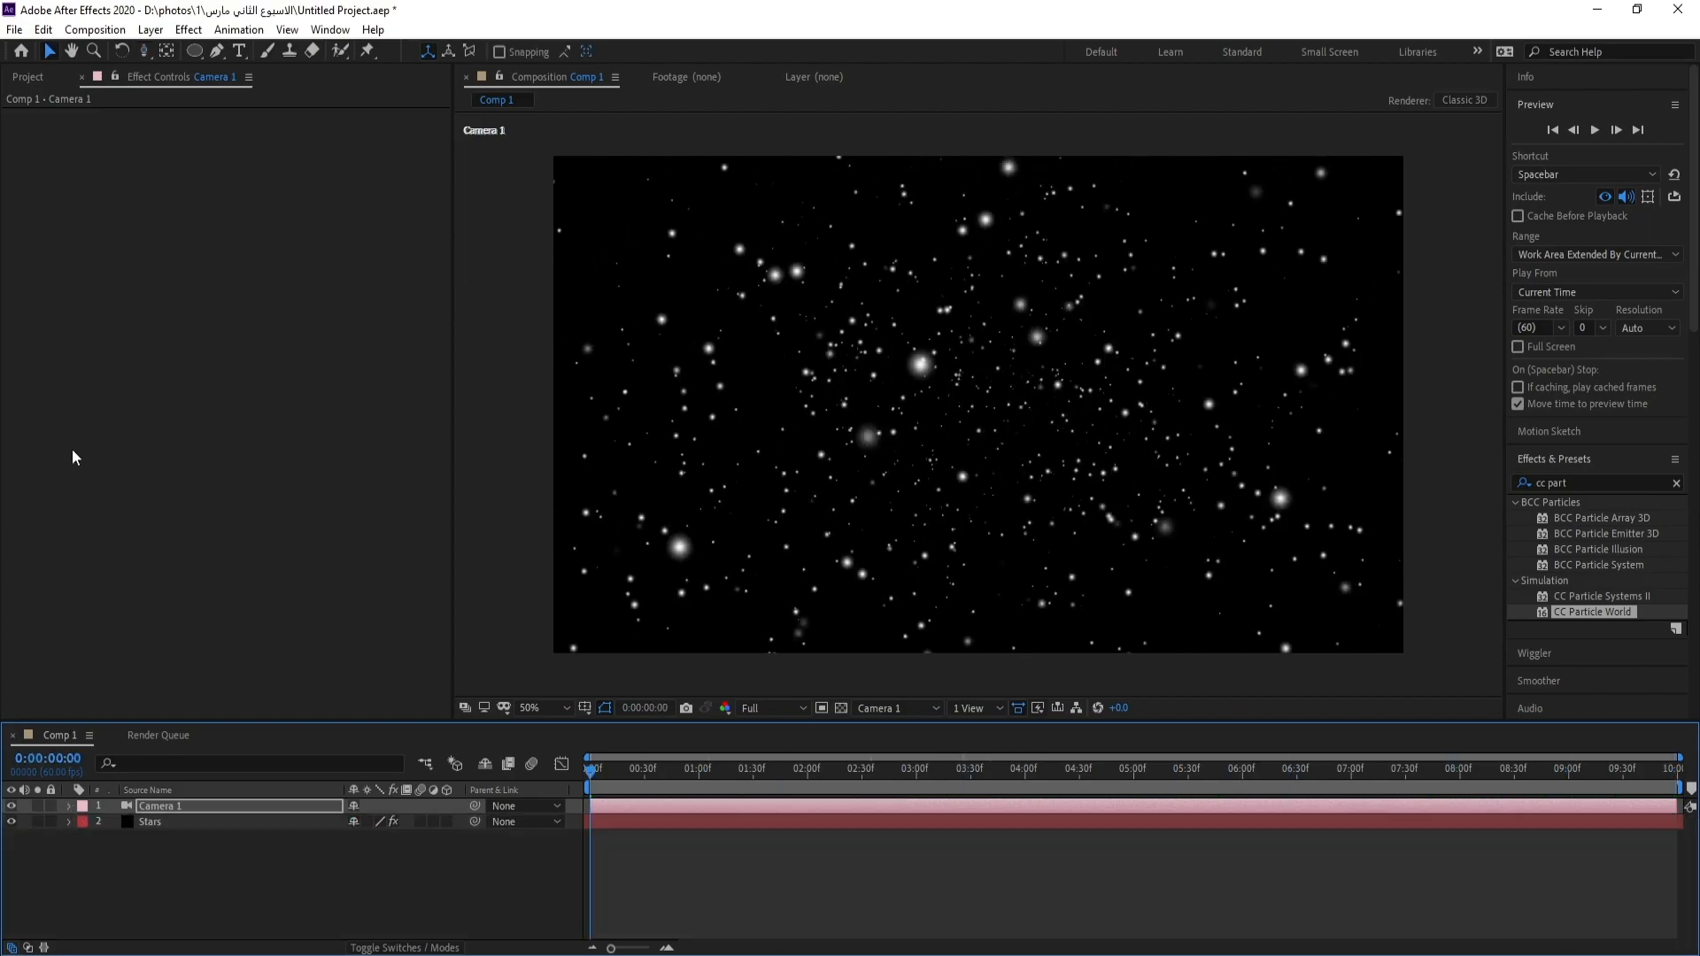
# Step: Import the galaxy-astronomical-object JPEG and add it to Comp 1 as the bottom layer, beneath Stars
pyautogui.click(14, 29)
pyautogui.moveTo(226, 287)
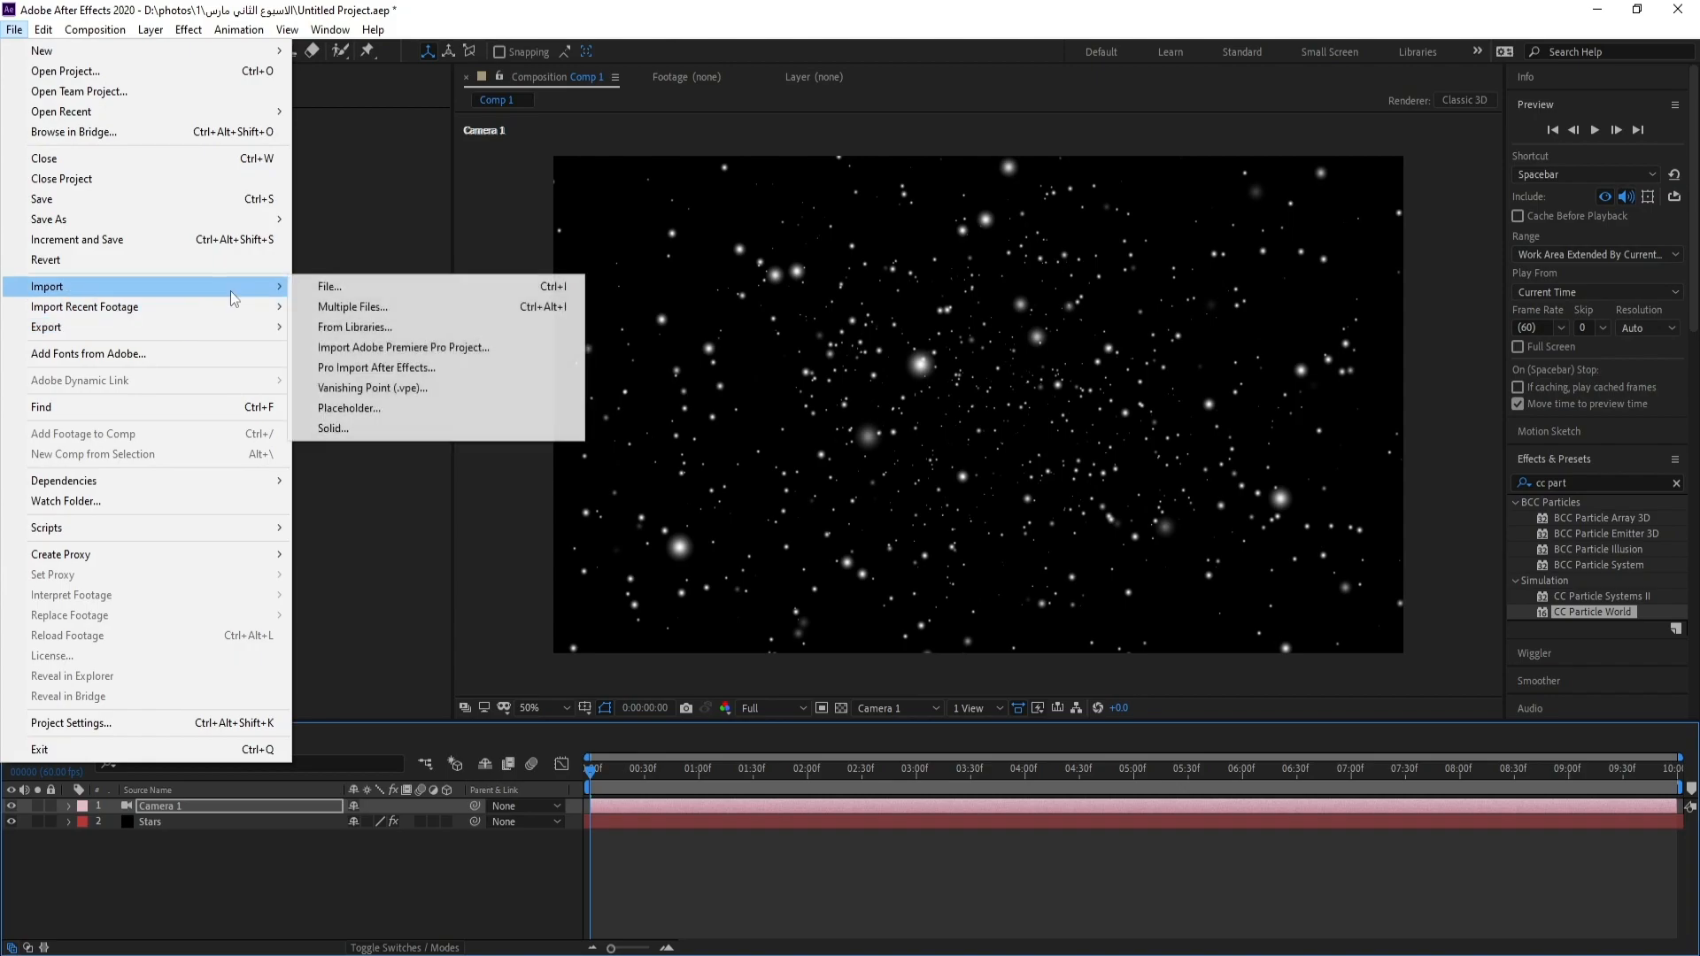
pyautogui.click(331, 289)
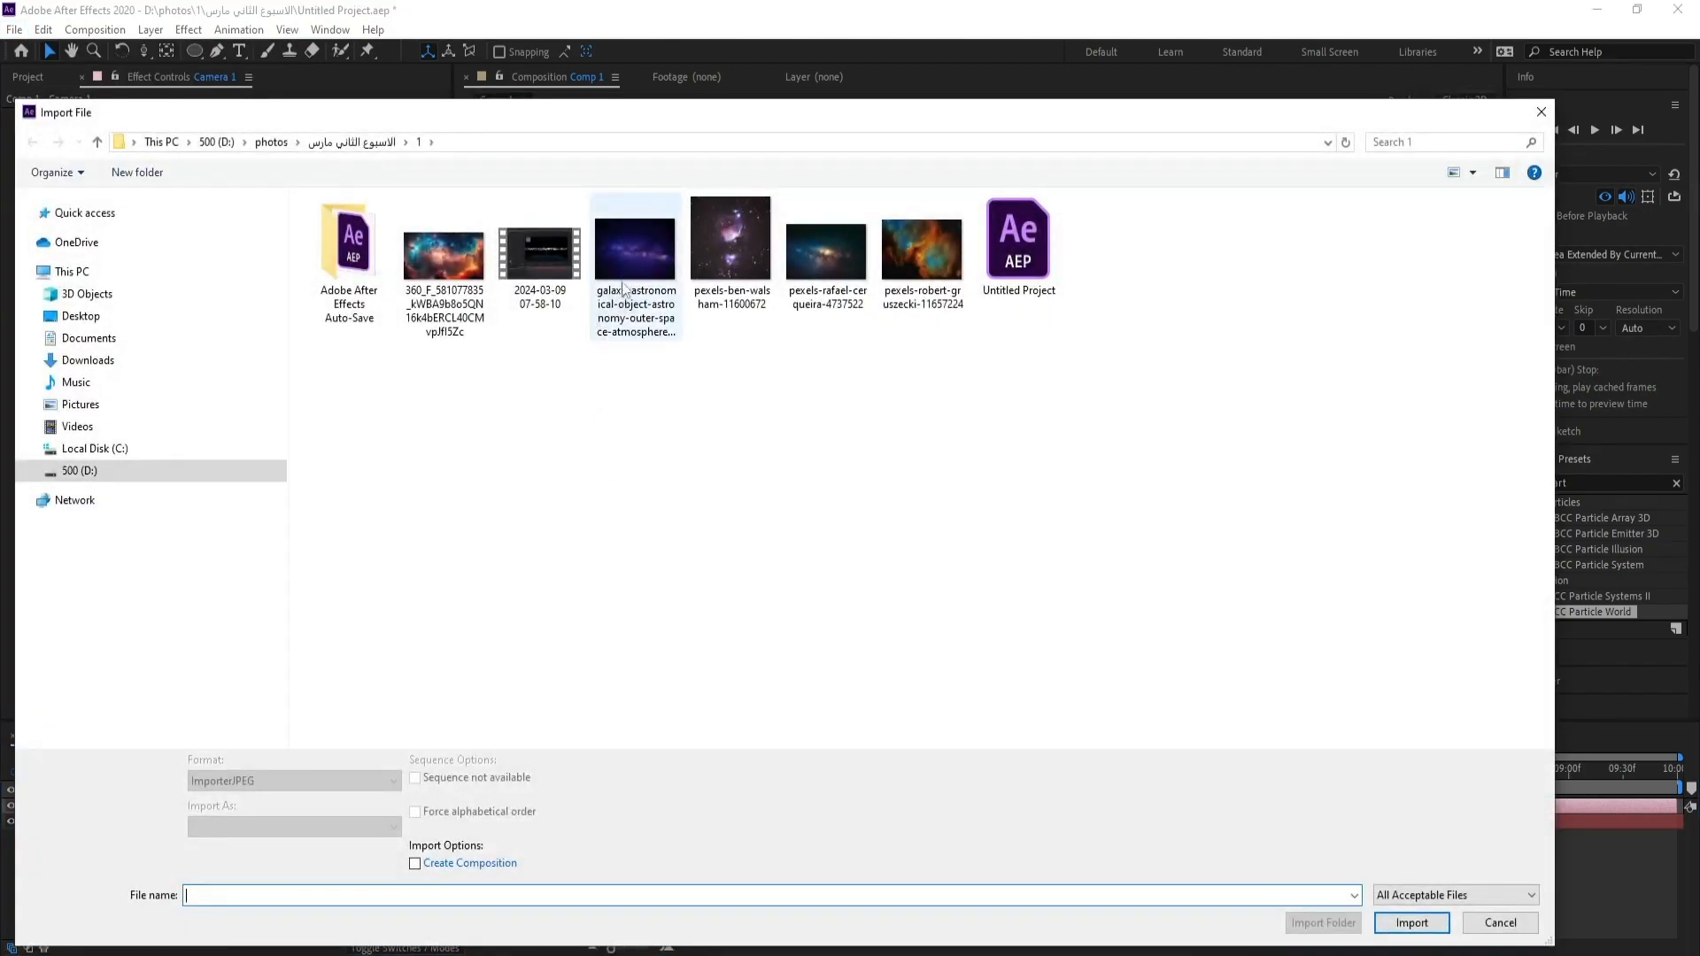
pyautogui.click(624, 289)
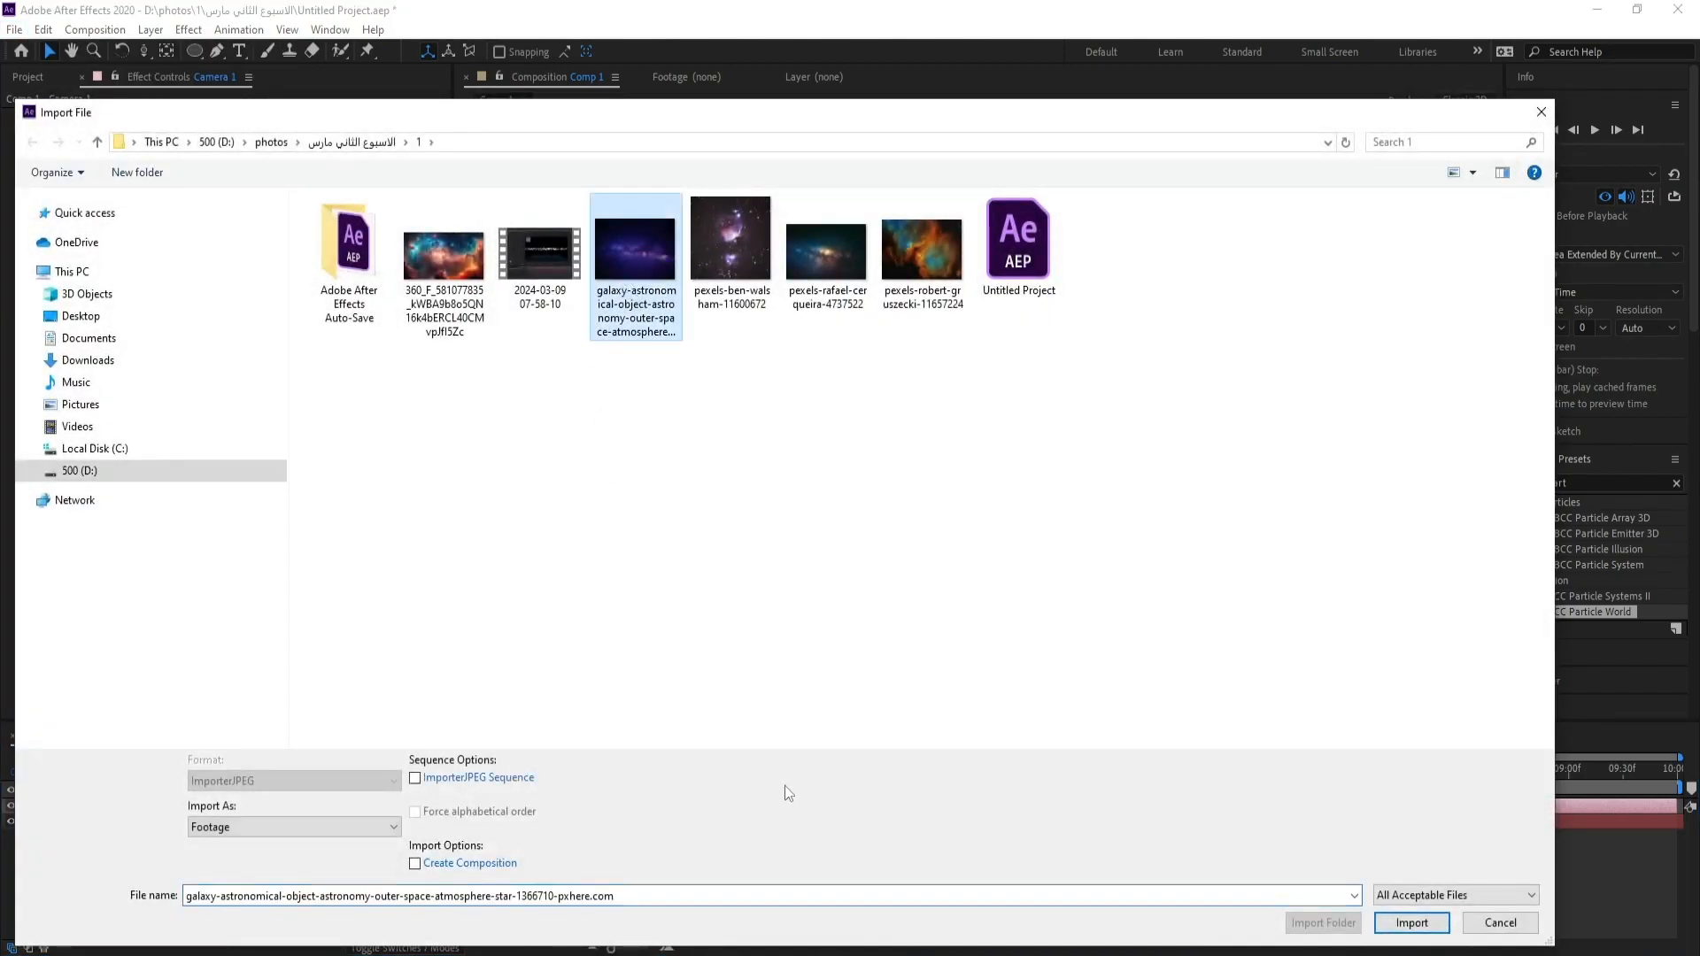
pyautogui.press('Return')
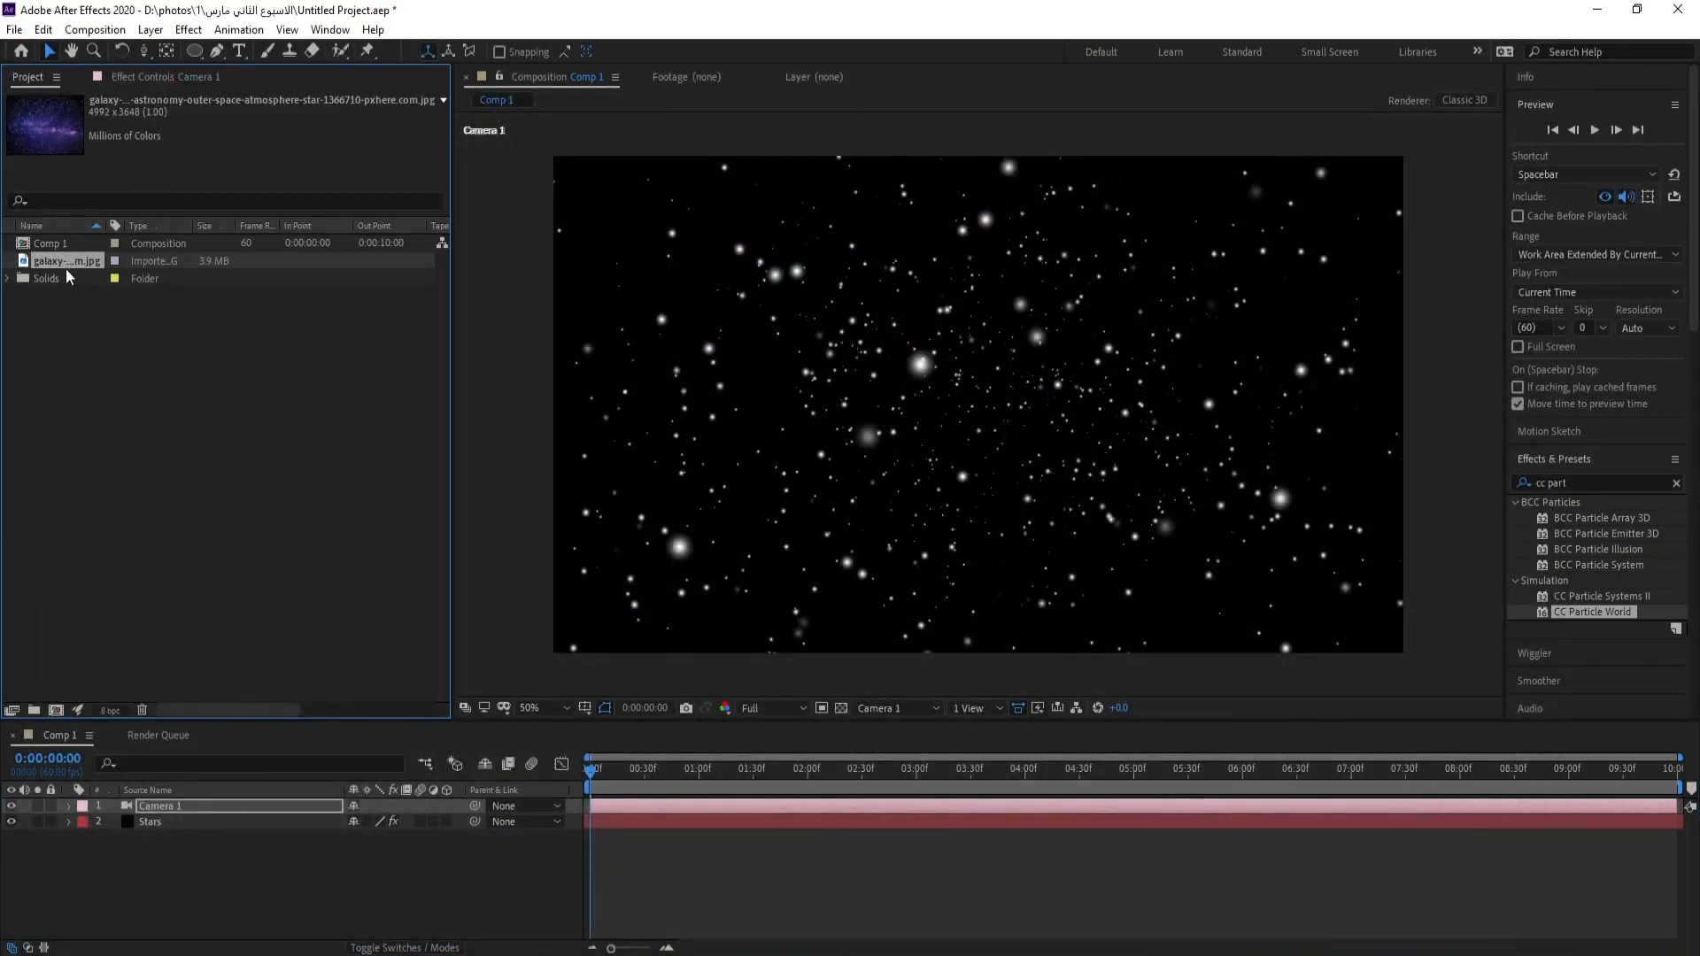
pyautogui.moveTo(66, 265); pyautogui.dragTo(268, 847)
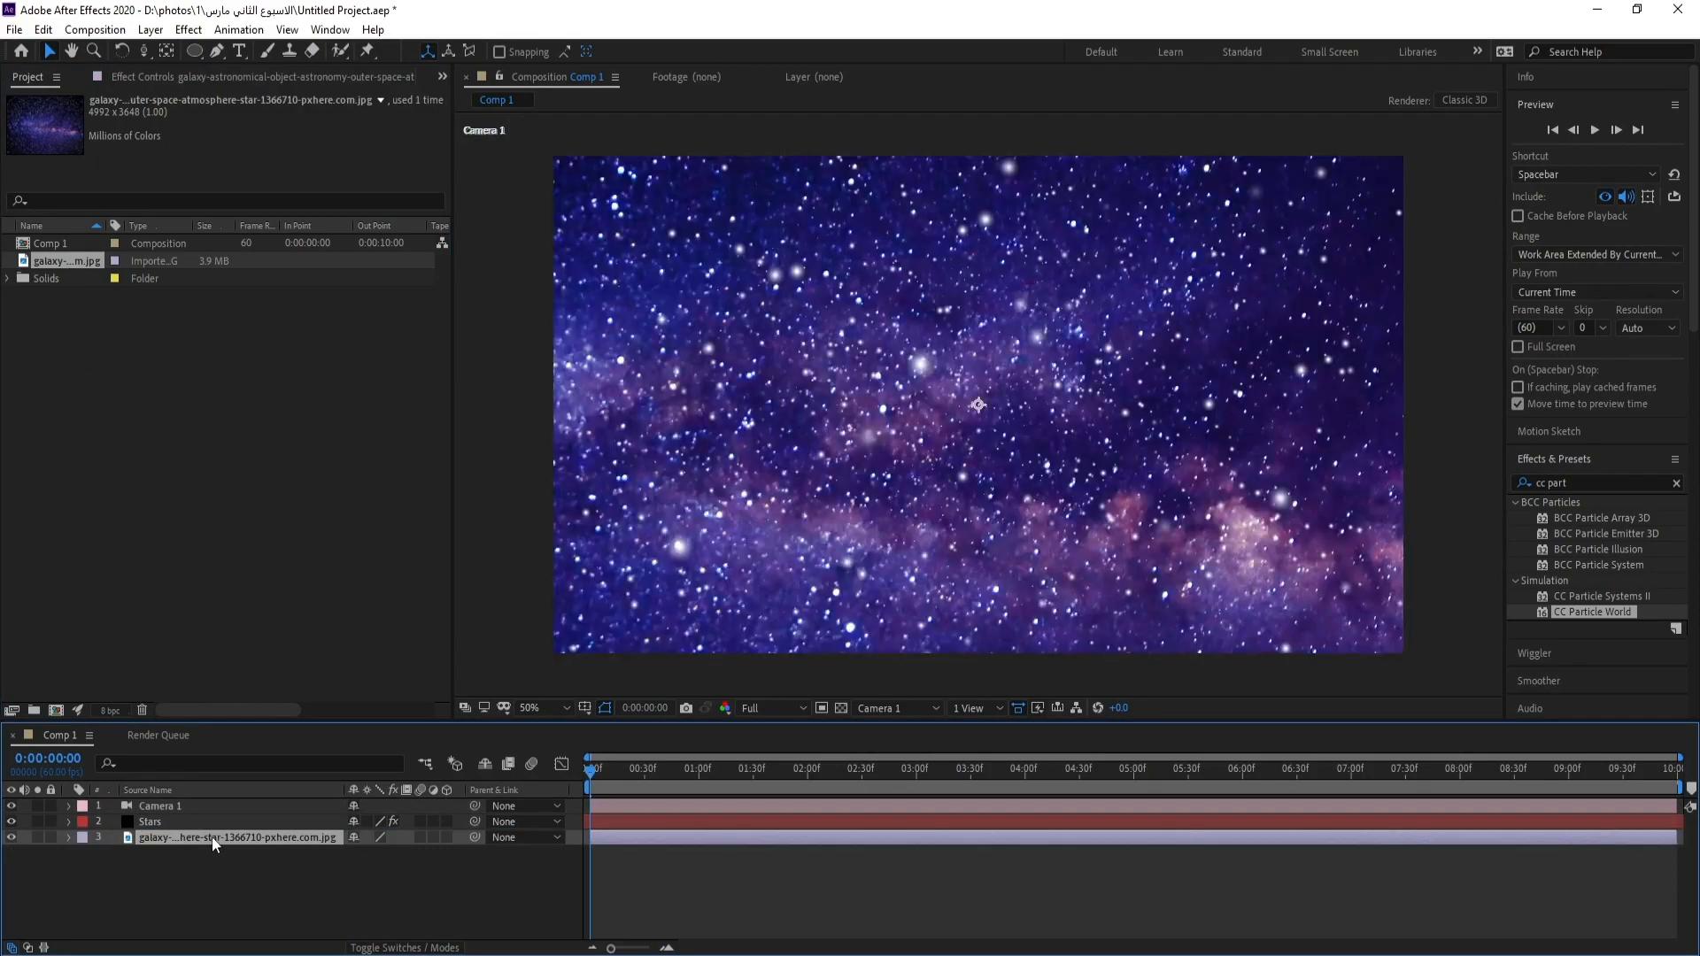
# Step: Scale the galaxy image layer to 38% so that it fits the frame's width
pyautogui.press('s')
pyautogui.moveTo(377, 852); pyautogui.dragTo(327, 860)
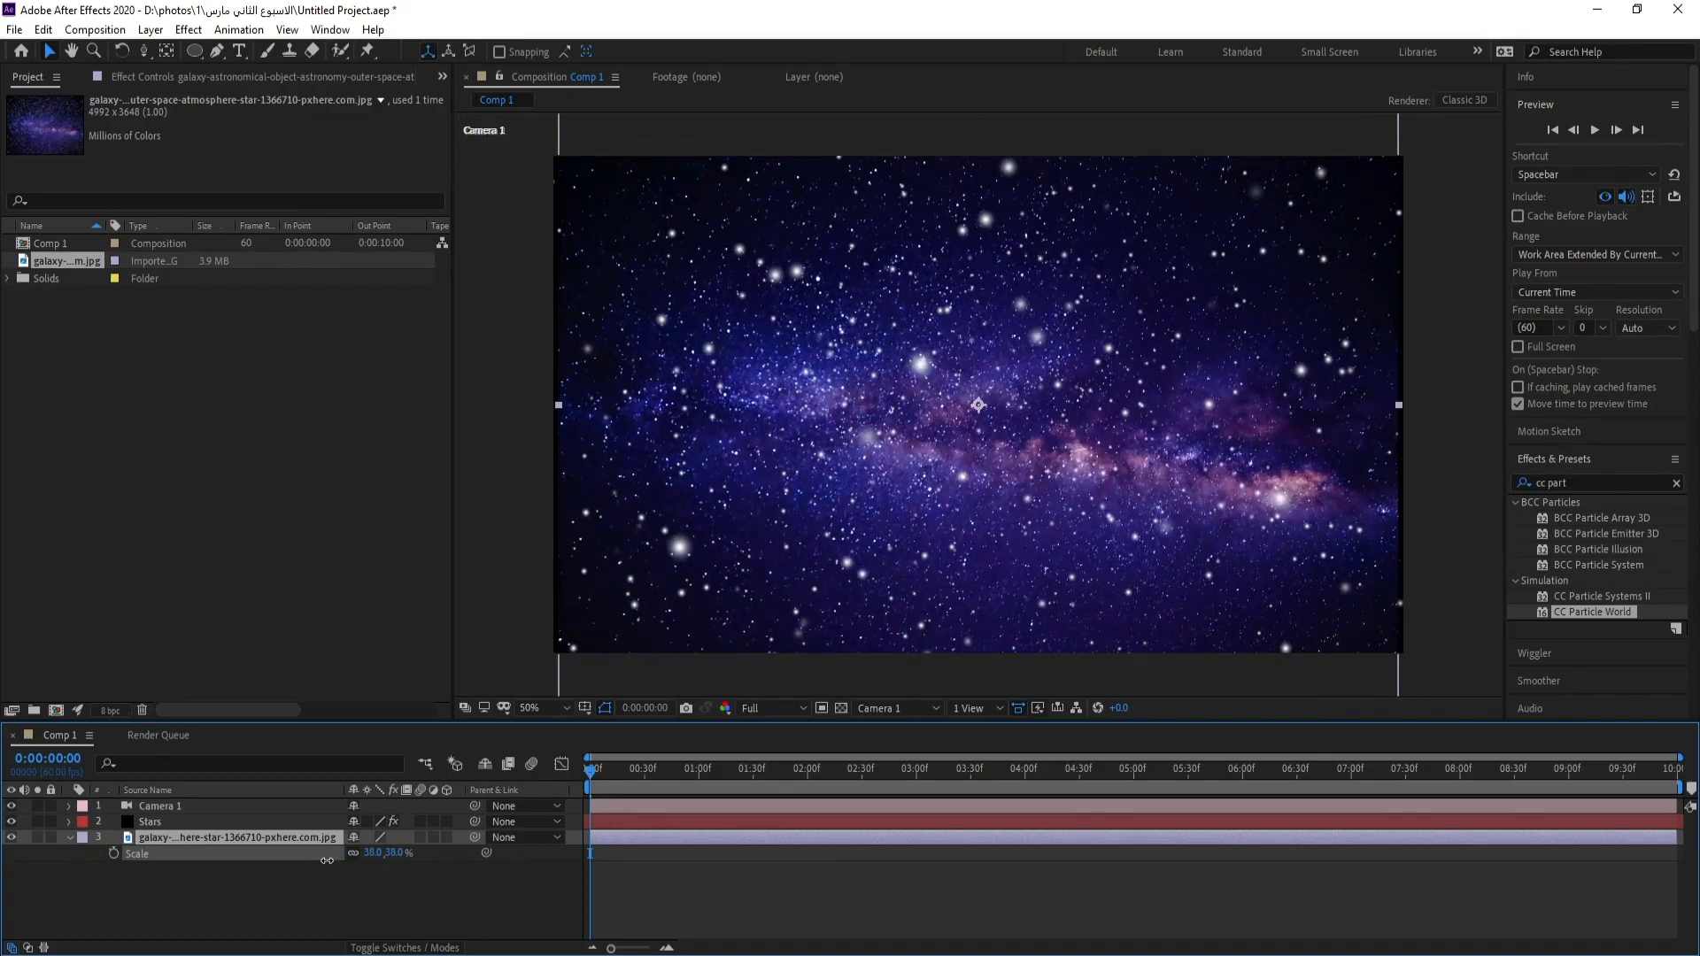
pyautogui.click(223, 842)
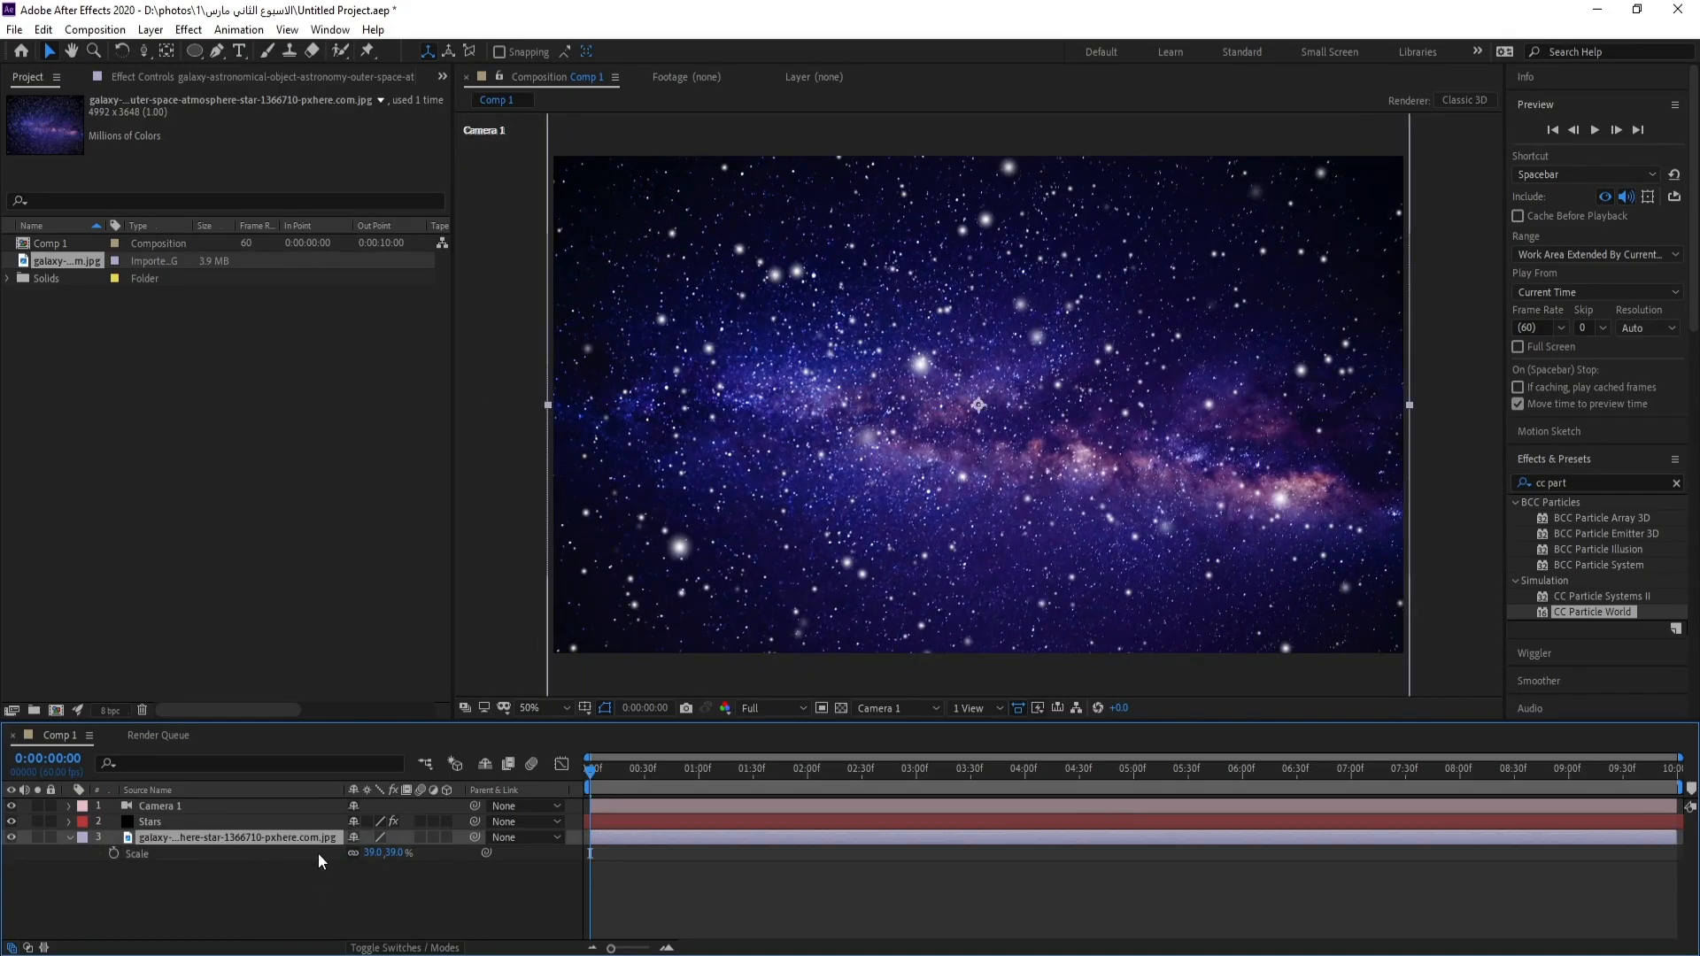
pyautogui.moveTo(358, 852); pyautogui.dragTo(365, 852)
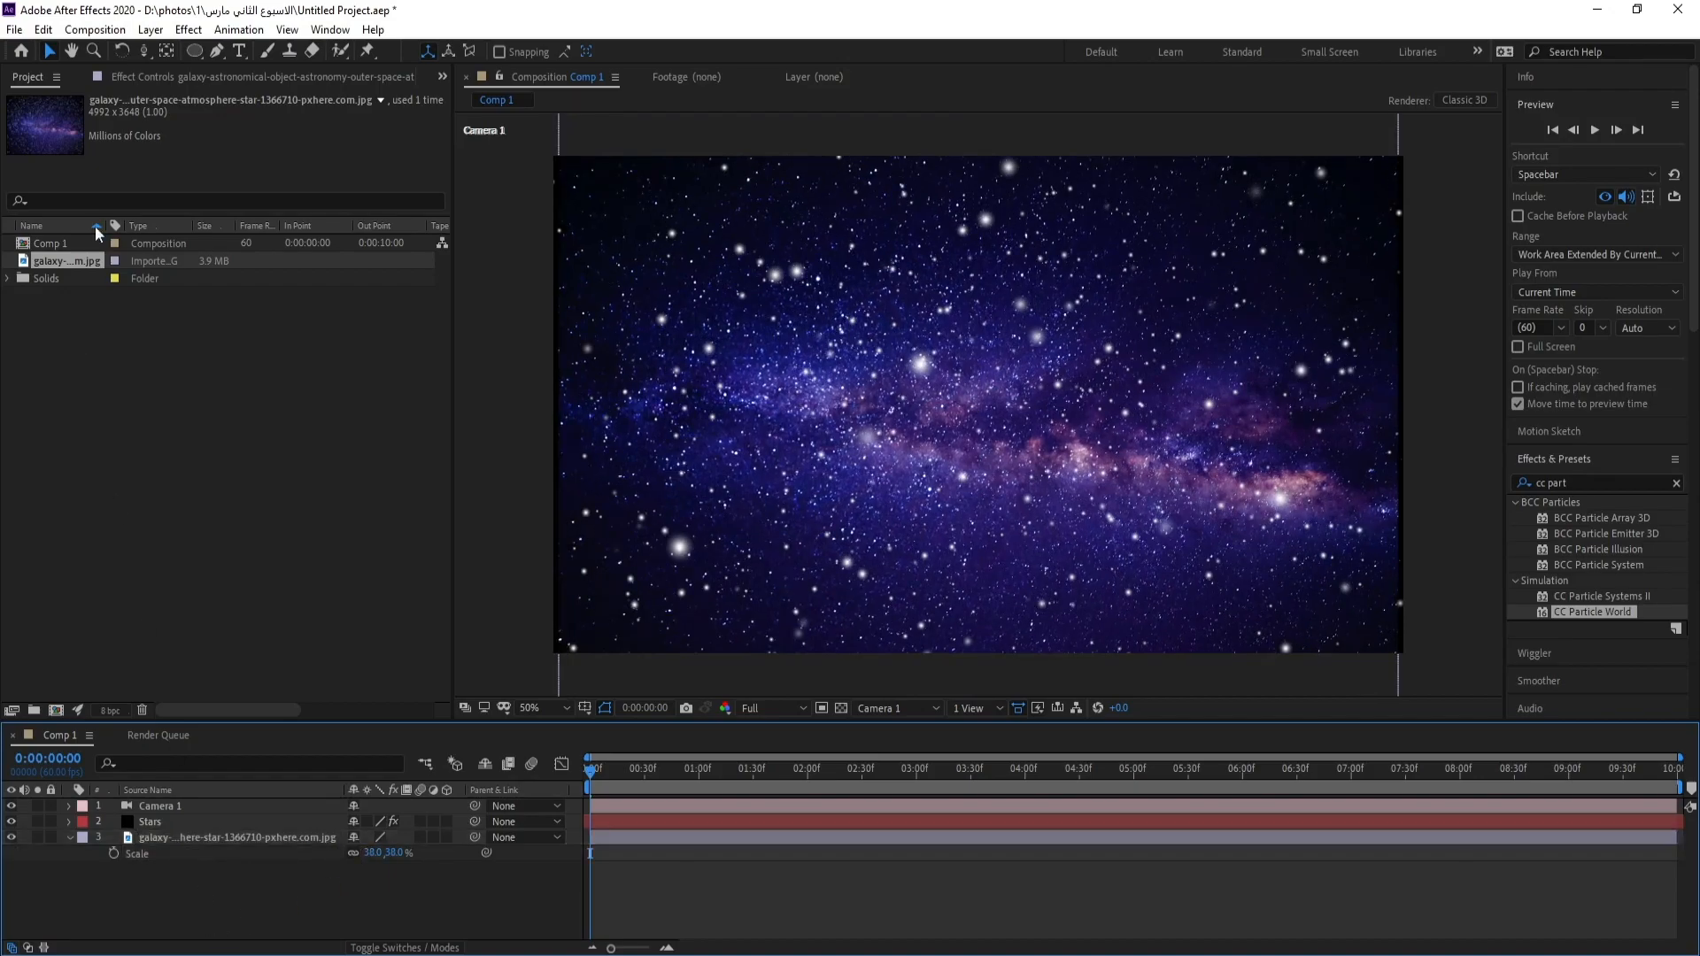
# Step: Apply a Curves effect to the galaxy layer and bend its RGB curve downward to darken the shadows and midtones
pyautogui.click(193, 837)
pyautogui.click(188, 29)
pyautogui.moveTo(372, 550)
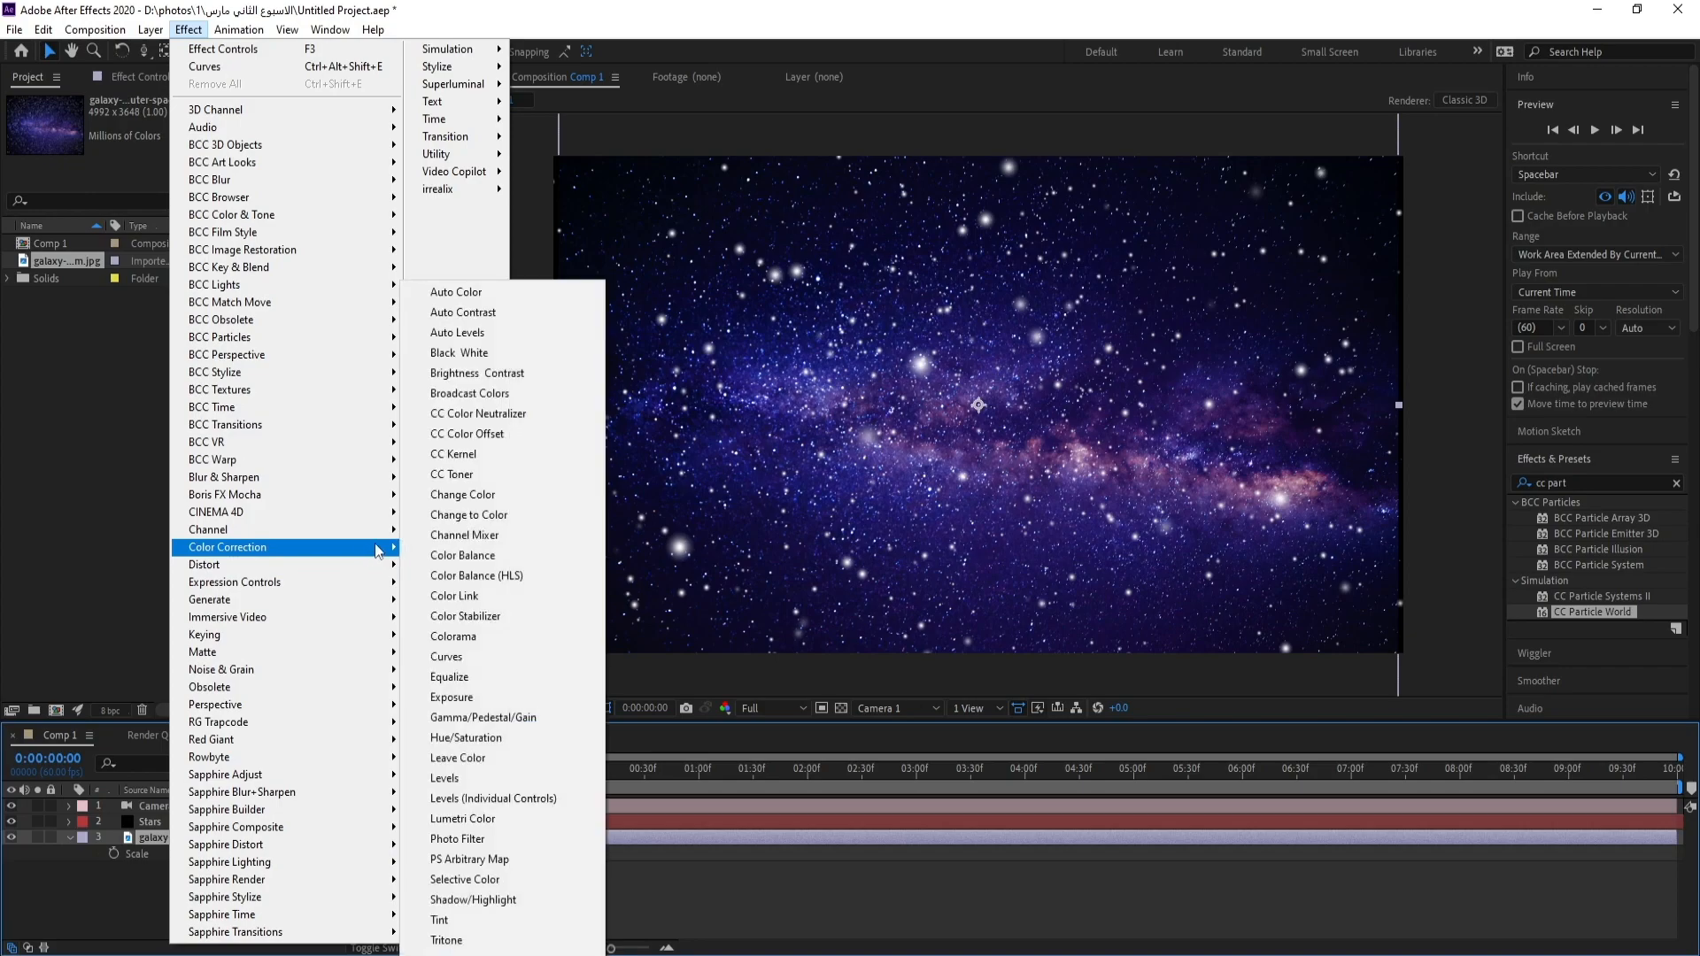
pyautogui.click(462, 656)
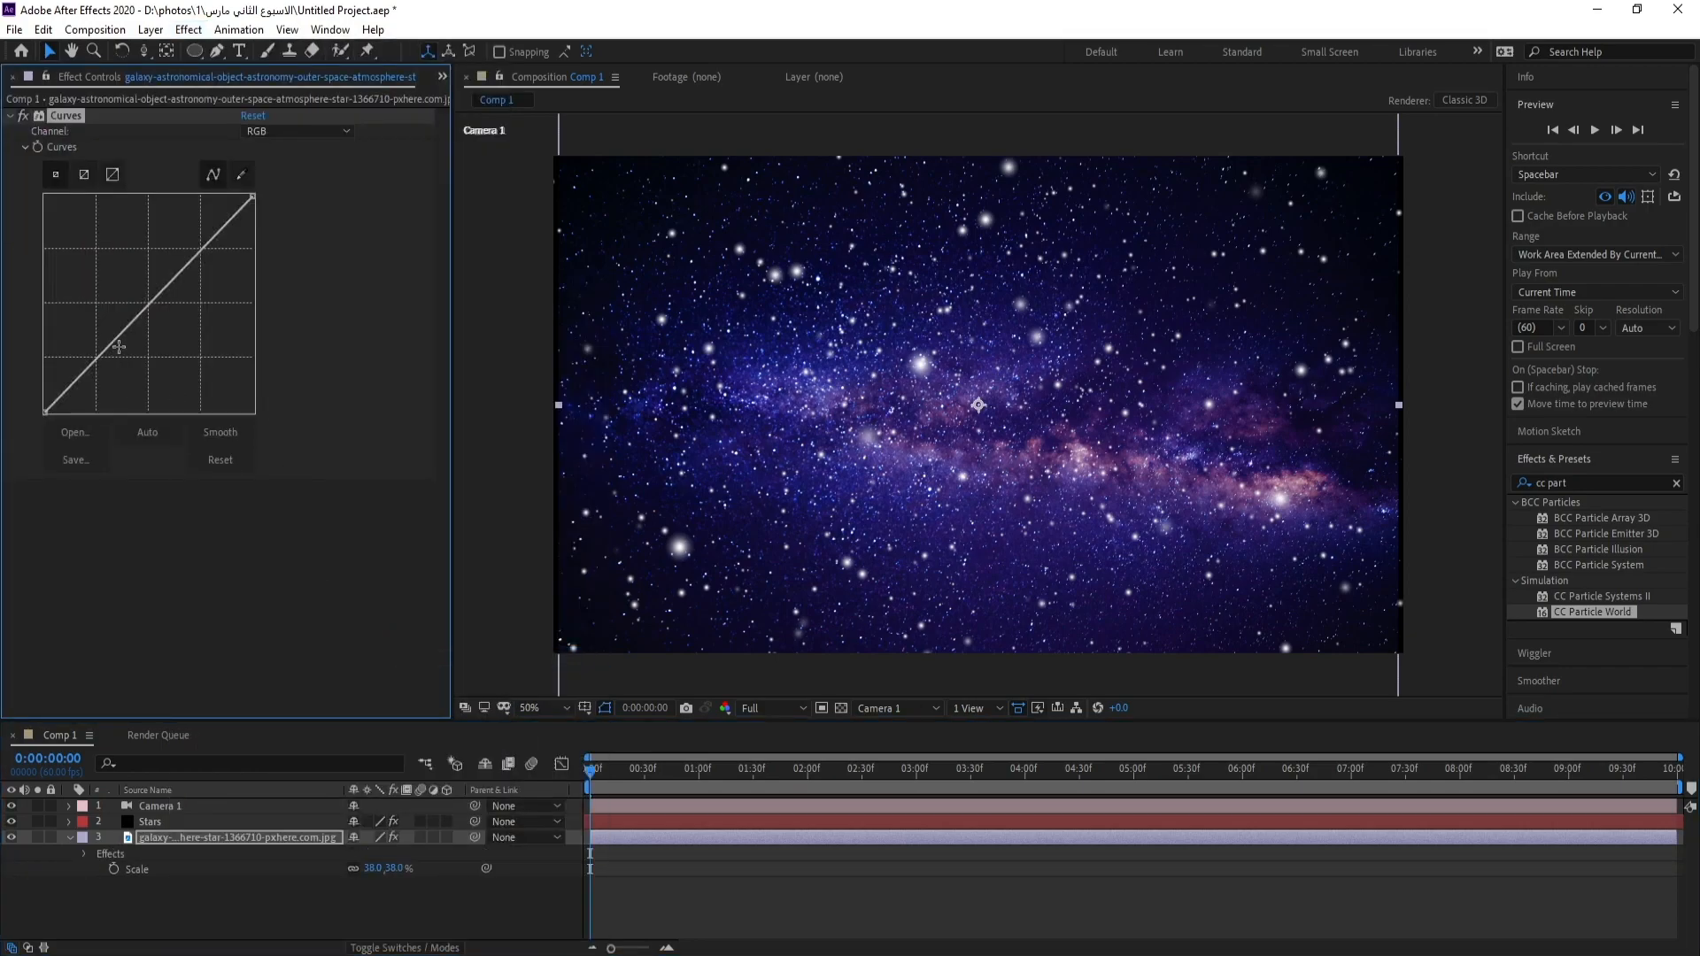
pyautogui.moveTo(120, 342); pyautogui.dragTo(153, 374)
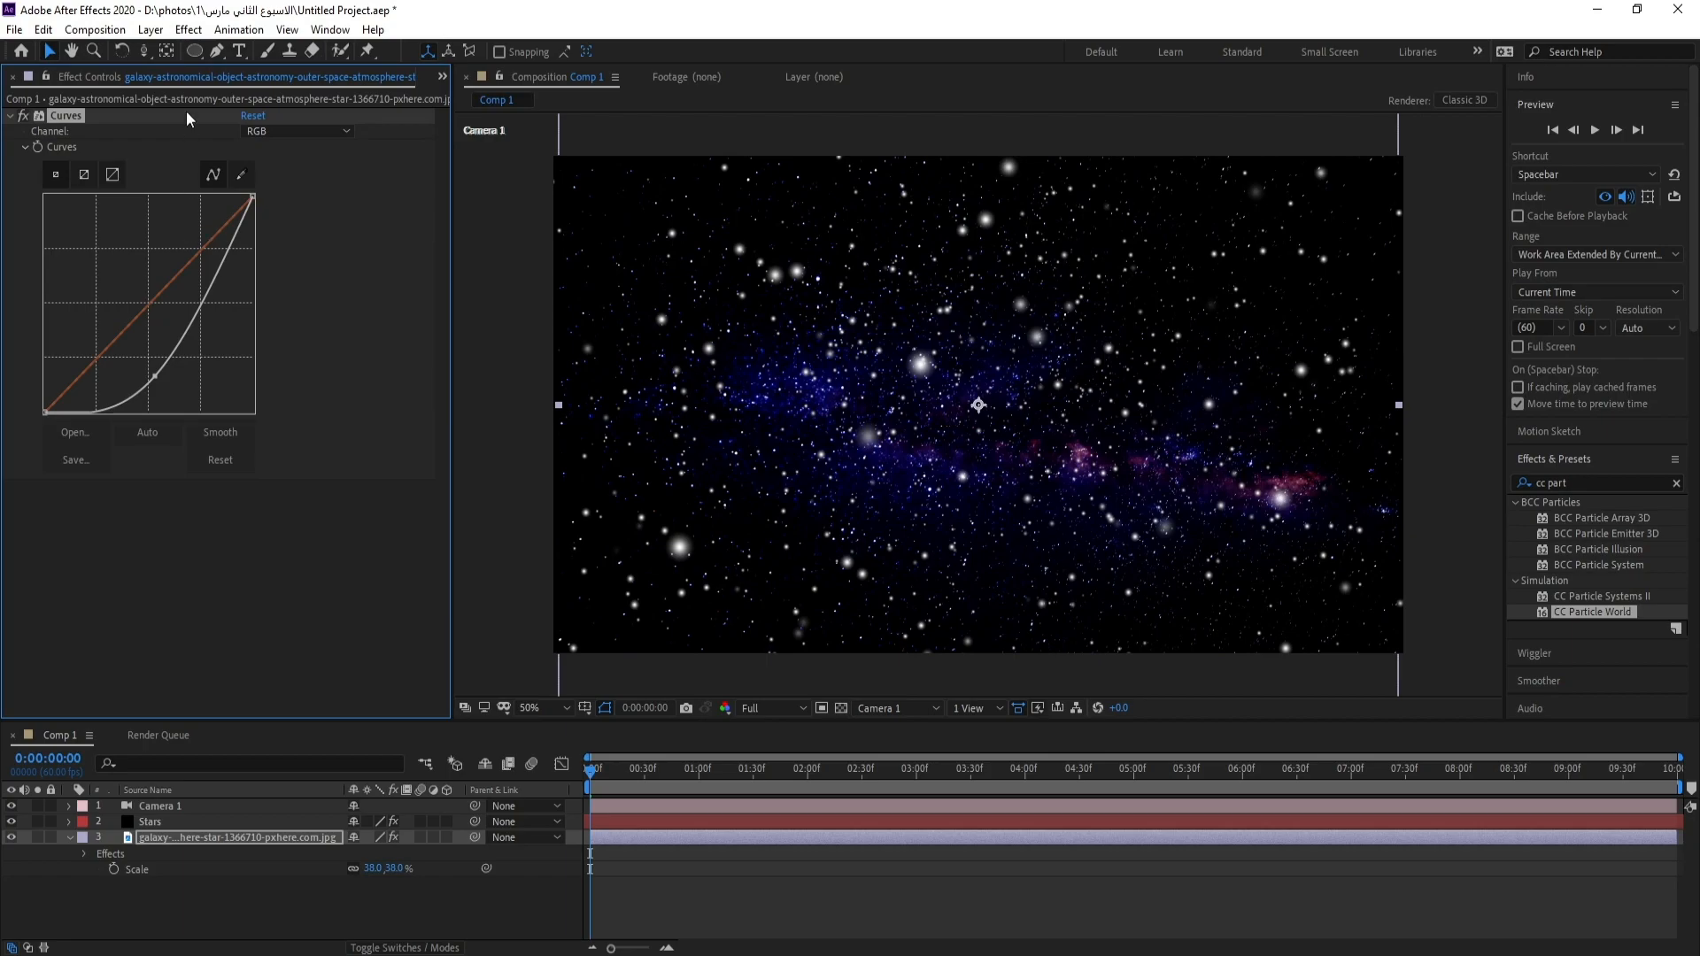
# Step: Add a Brightness & Contrast effect to the galaxy layer with Brightness at -37
pyautogui.click(187, 29)
pyautogui.moveTo(339, 587)
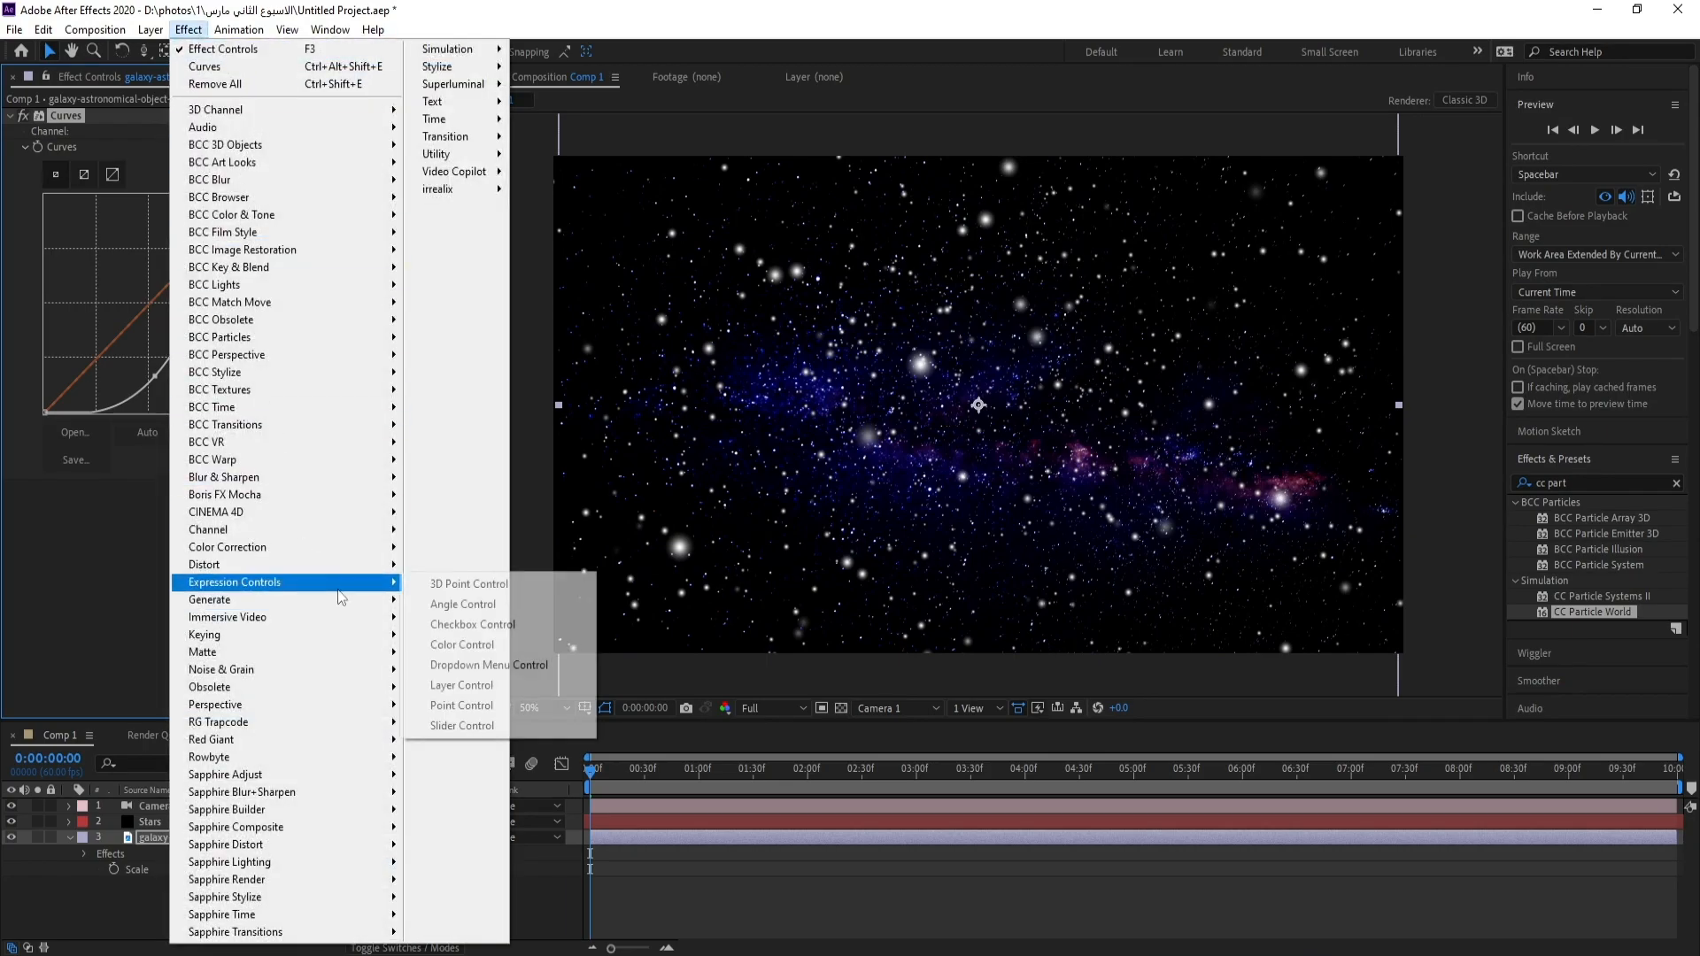
pyautogui.moveTo(345, 549)
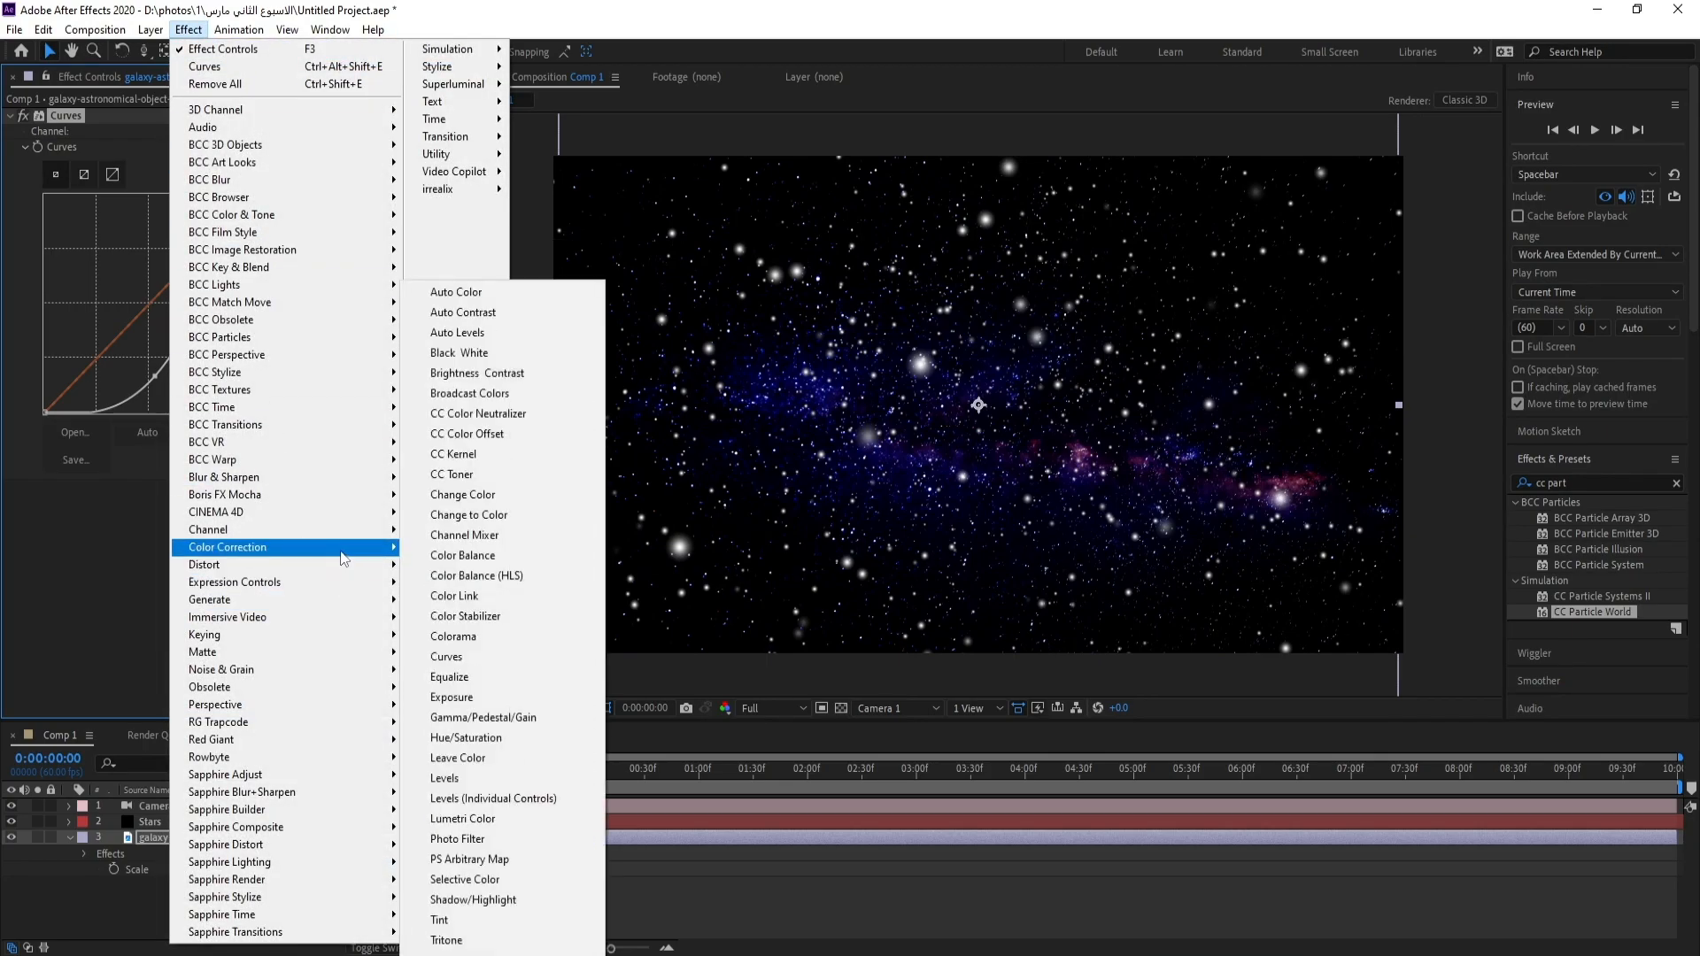
pyautogui.click(463, 376)
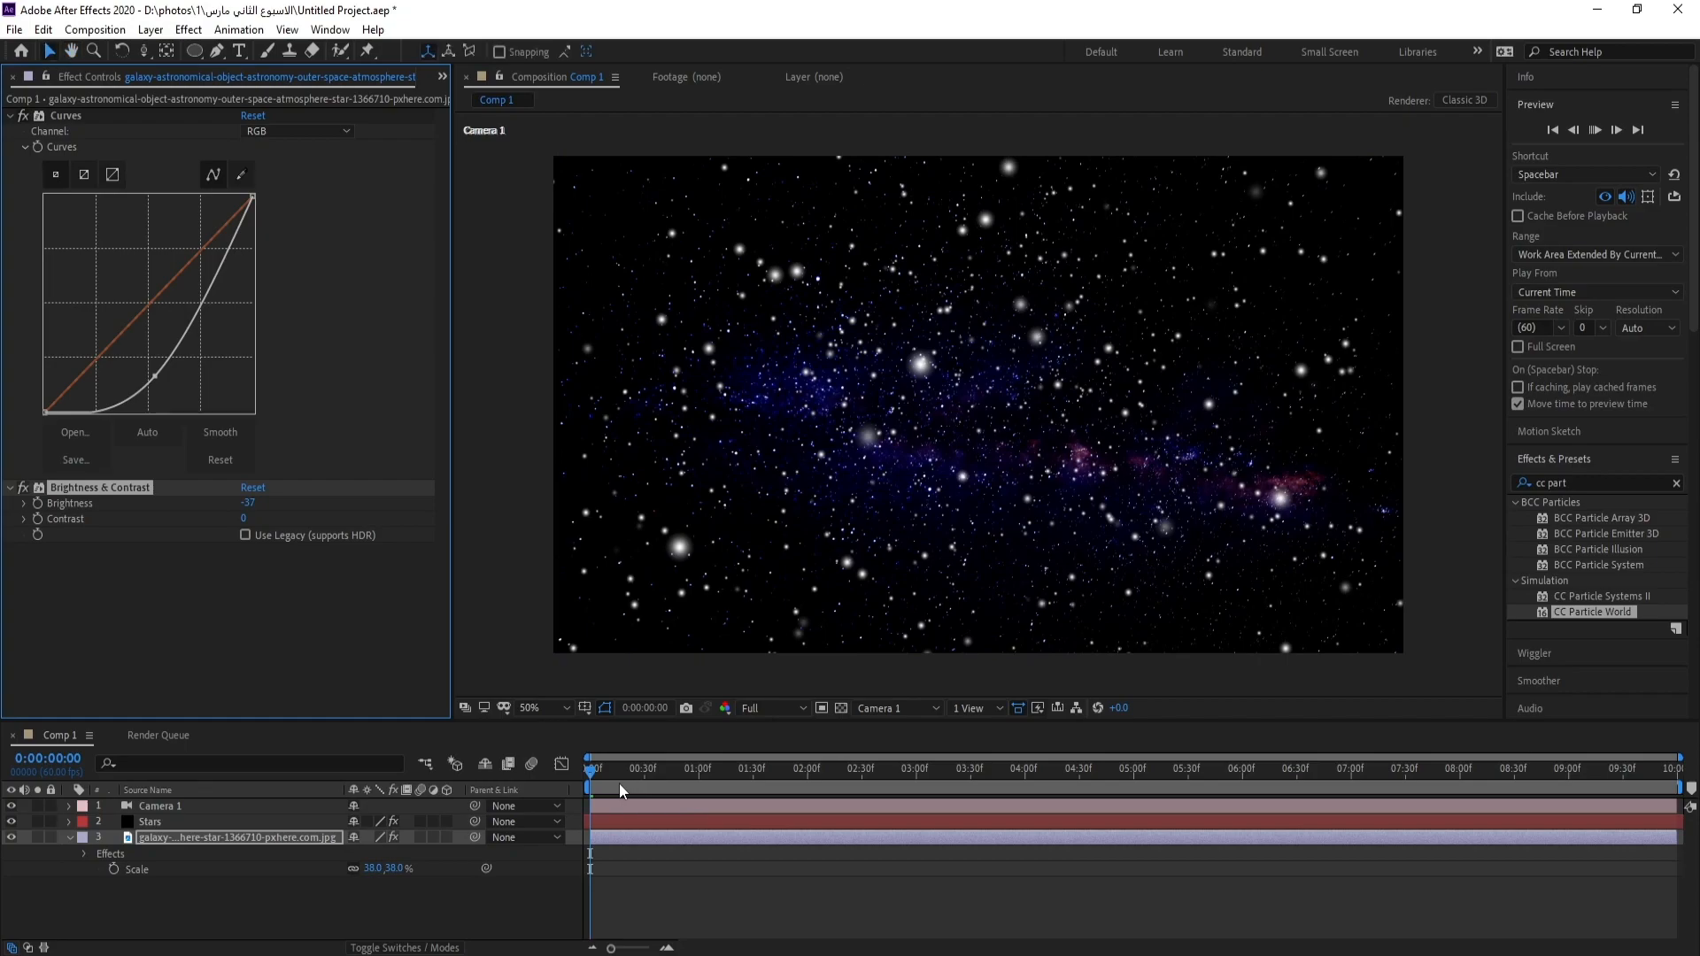
# Step: Make the galaxy image a 3D layer, check the camera move over it, and return to 0:00:00:03 with the layer's properties collapsed
pyautogui.moveTo(620, 777); pyautogui.dragTo(551, 781)
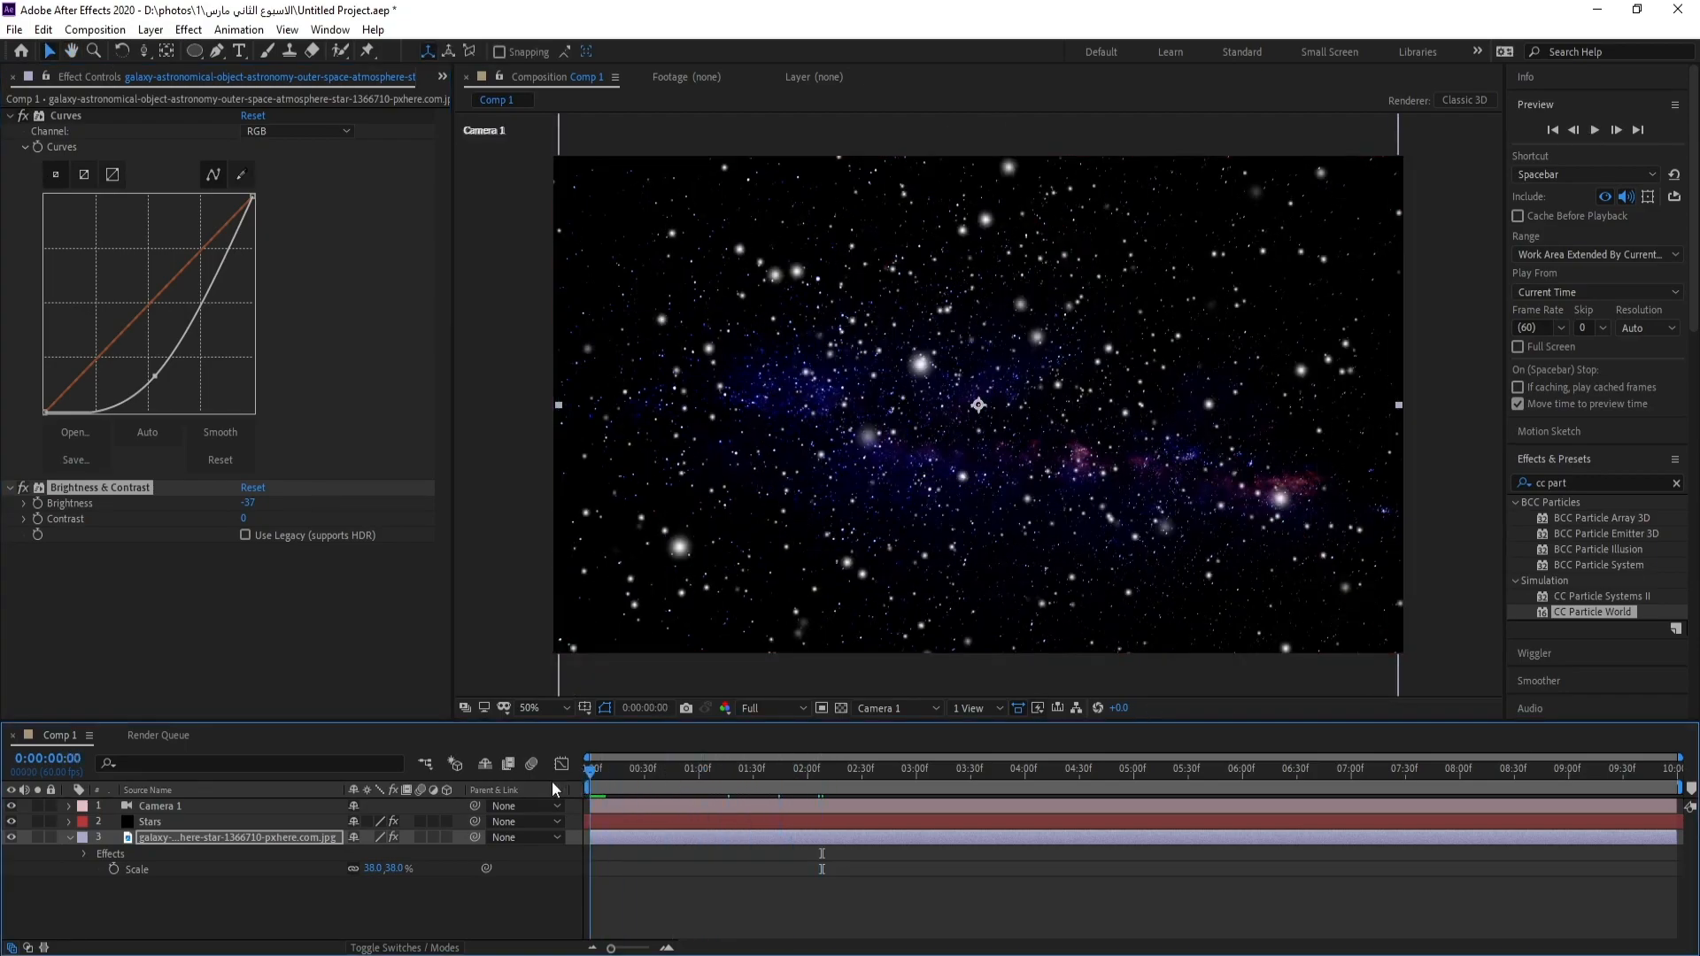
pyautogui.click(448, 837)
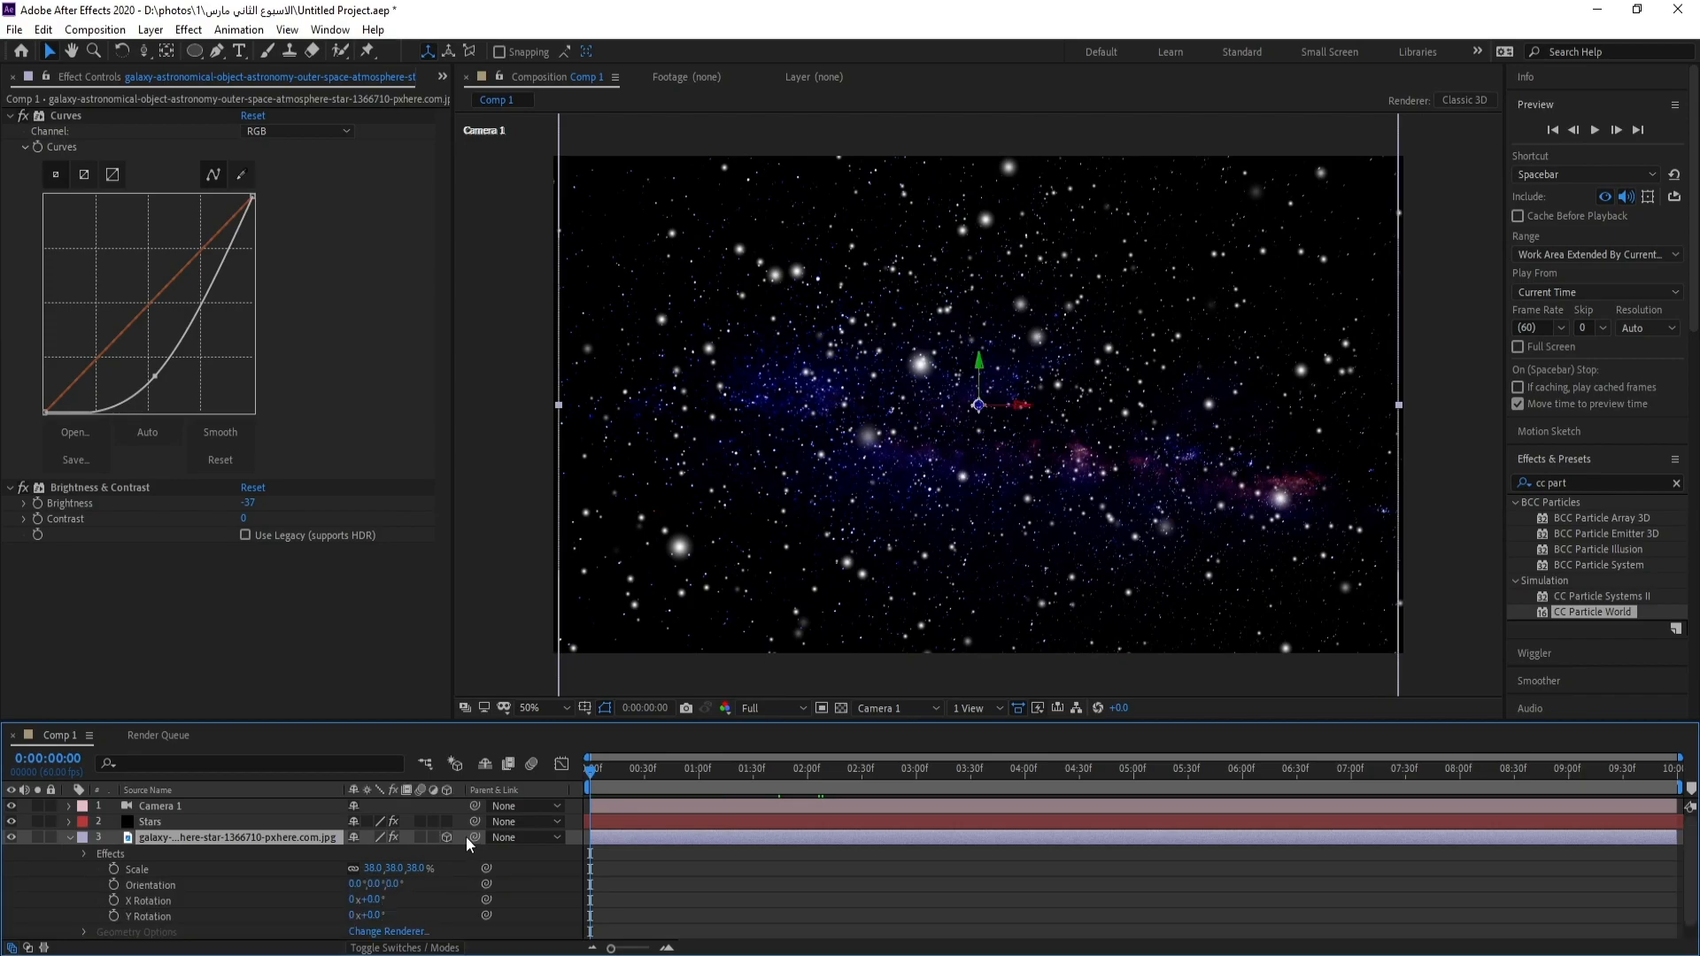
pyautogui.press('space')
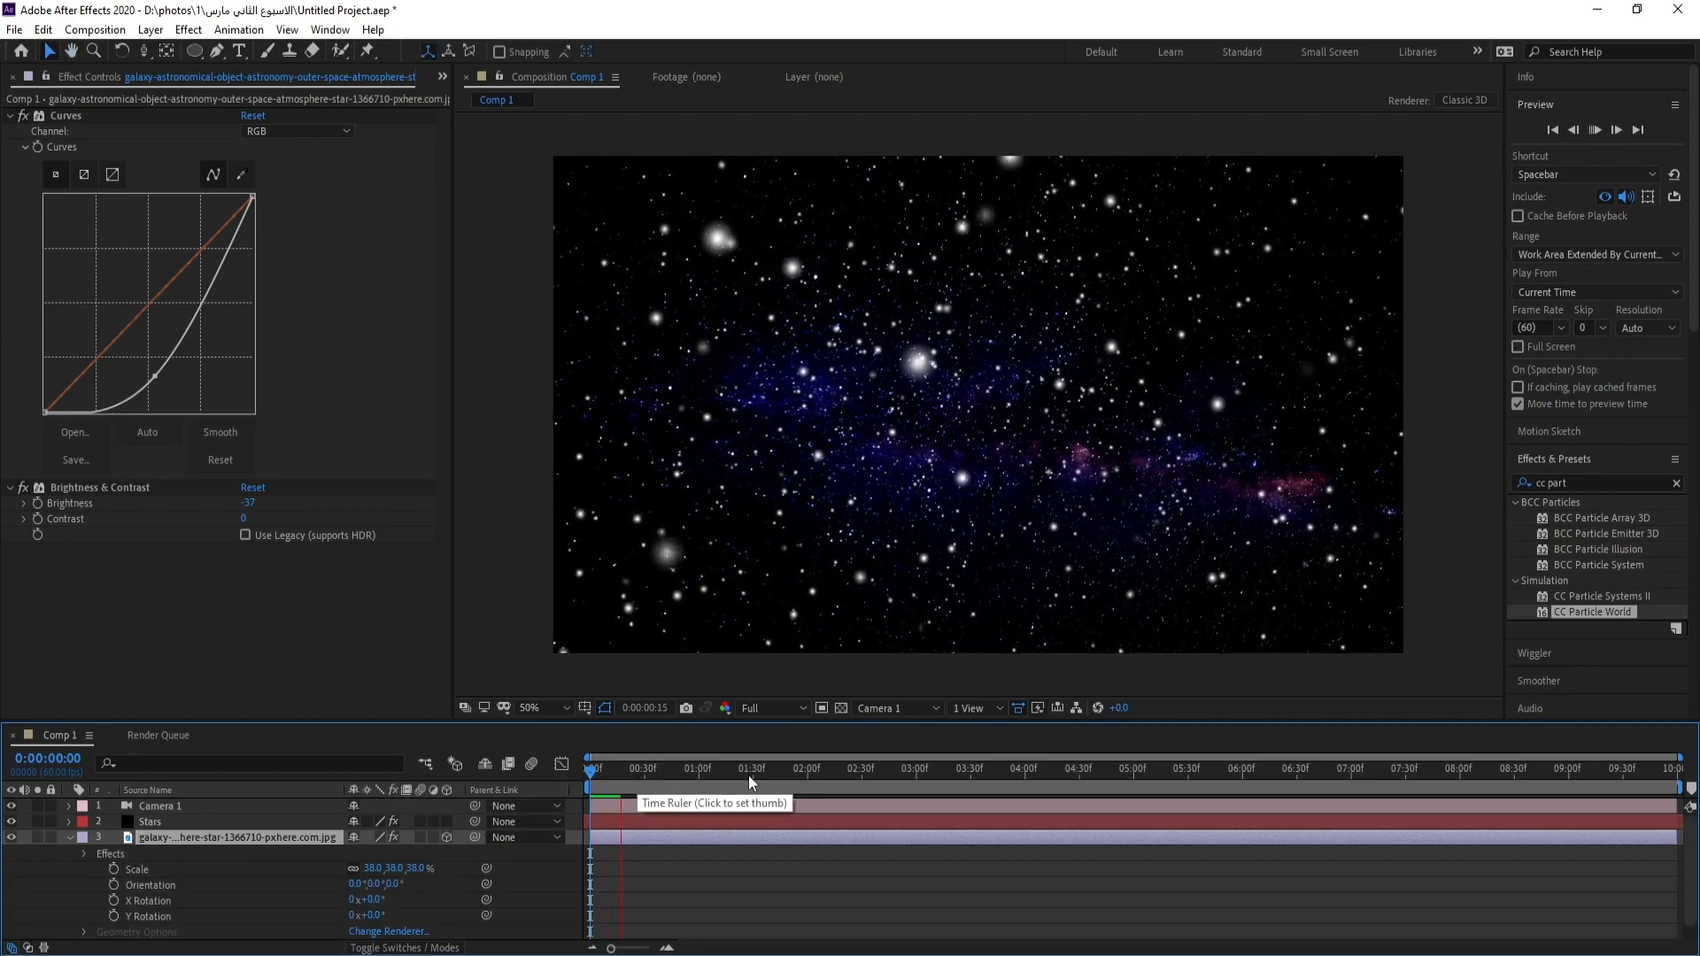
pyautogui.moveTo(809, 786); pyautogui.dragTo(1189, 785)
pyautogui.moveTo(1052, 804); pyautogui.dragTo(918, 823)
pyautogui.click(67, 839)
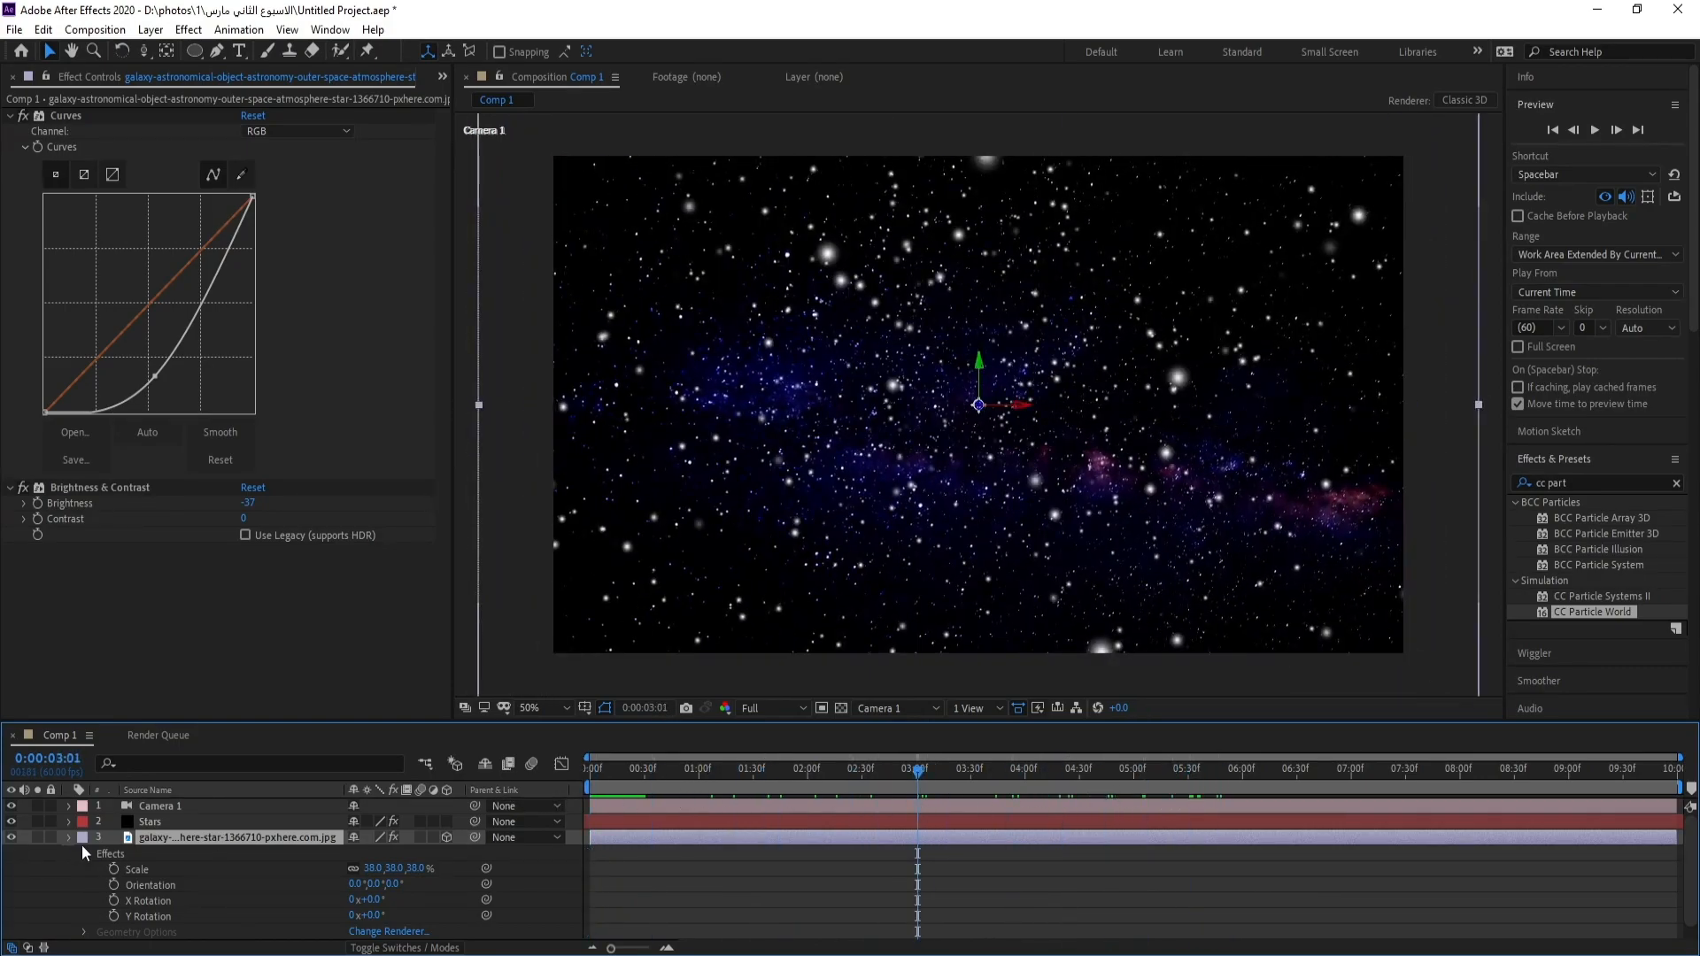
pyautogui.click(596, 785)
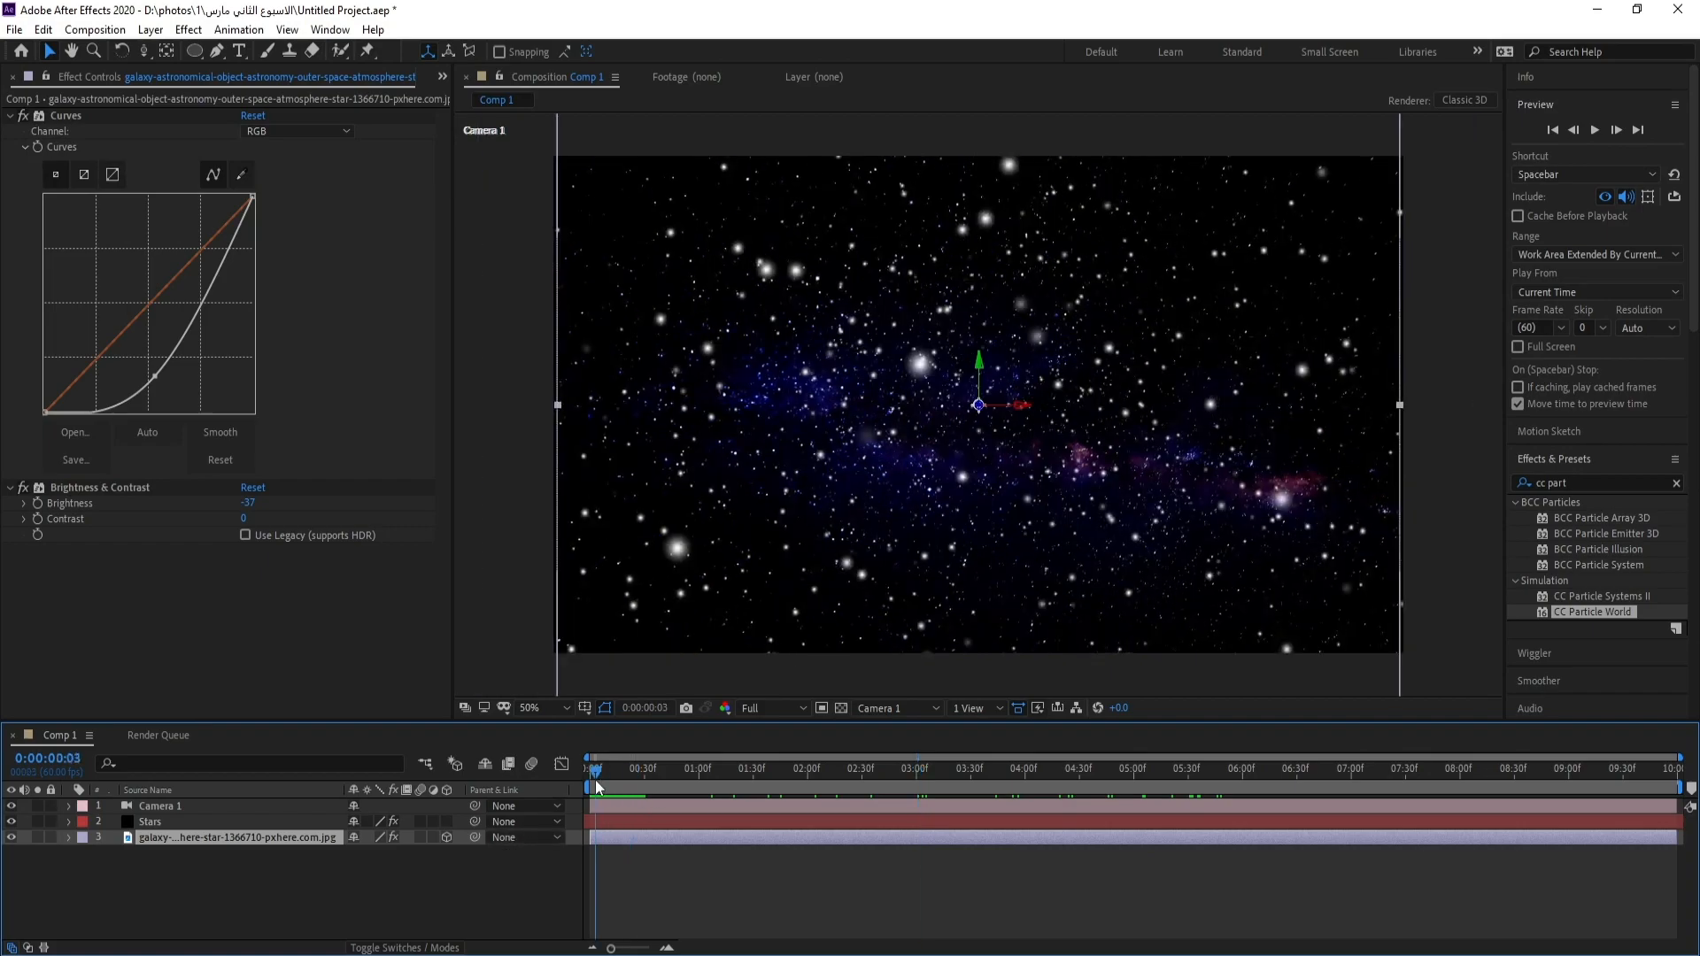
# Step: Import the colourful nebula image 360_F_581077835 and place it between the Stars and galaxy layers
pyautogui.click(16, 29)
pyautogui.moveTo(265, 283)
pyautogui.click(332, 287)
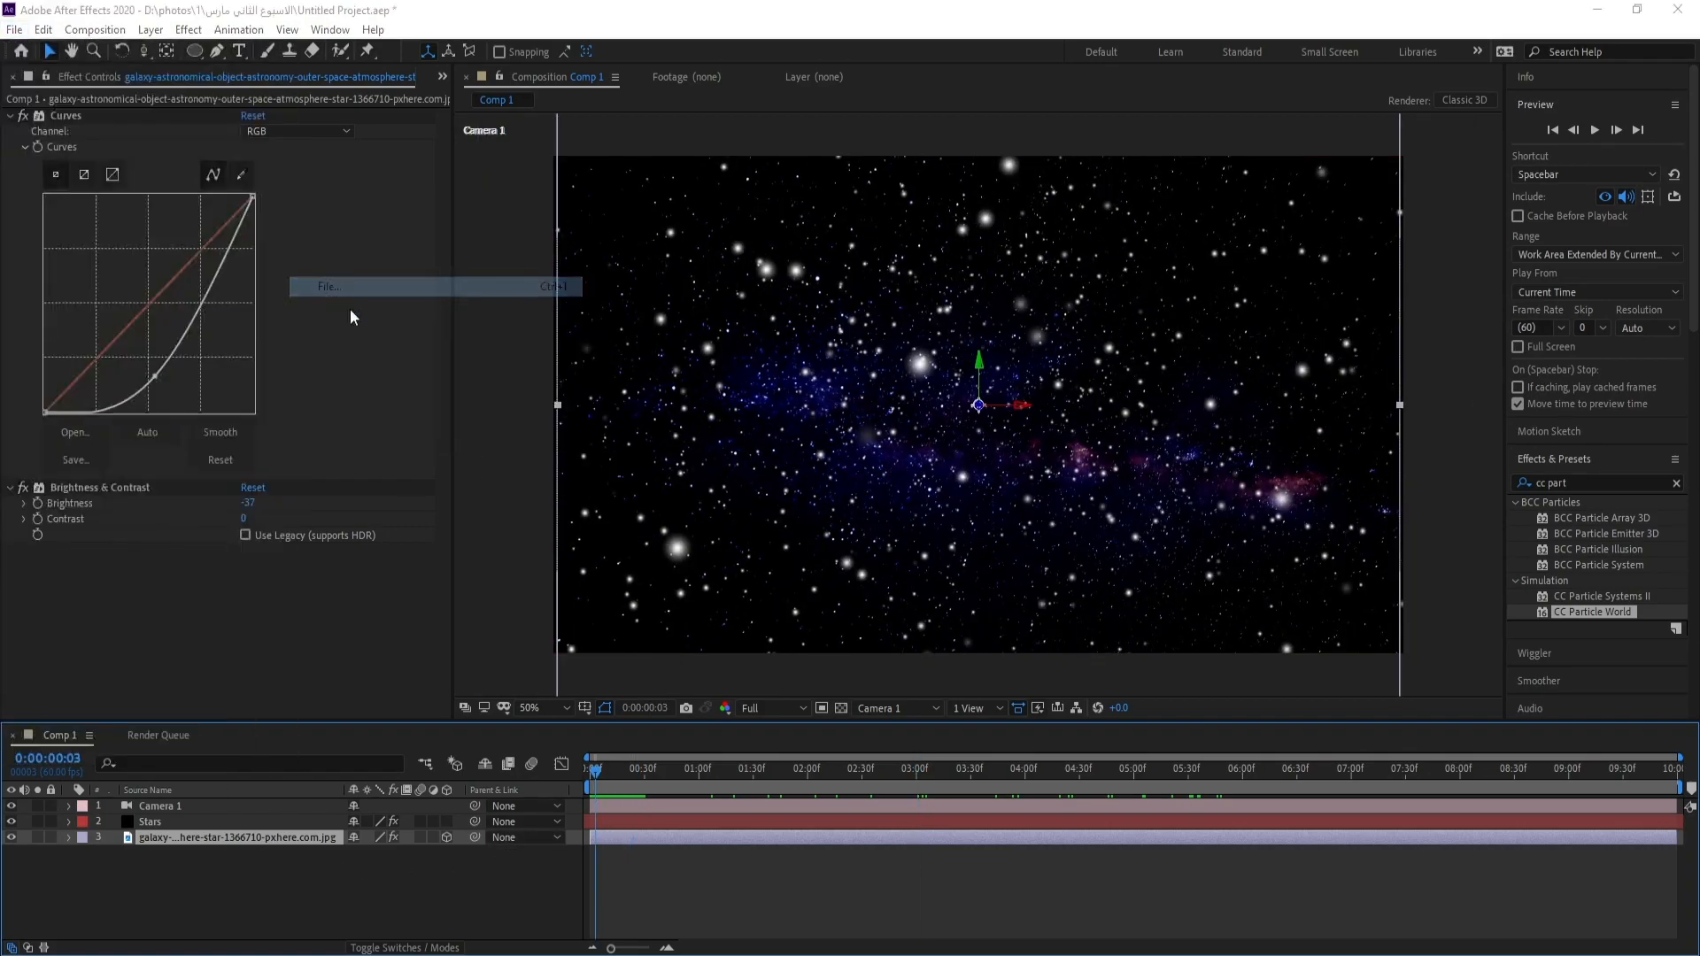
pyautogui.doubleClick(442, 289)
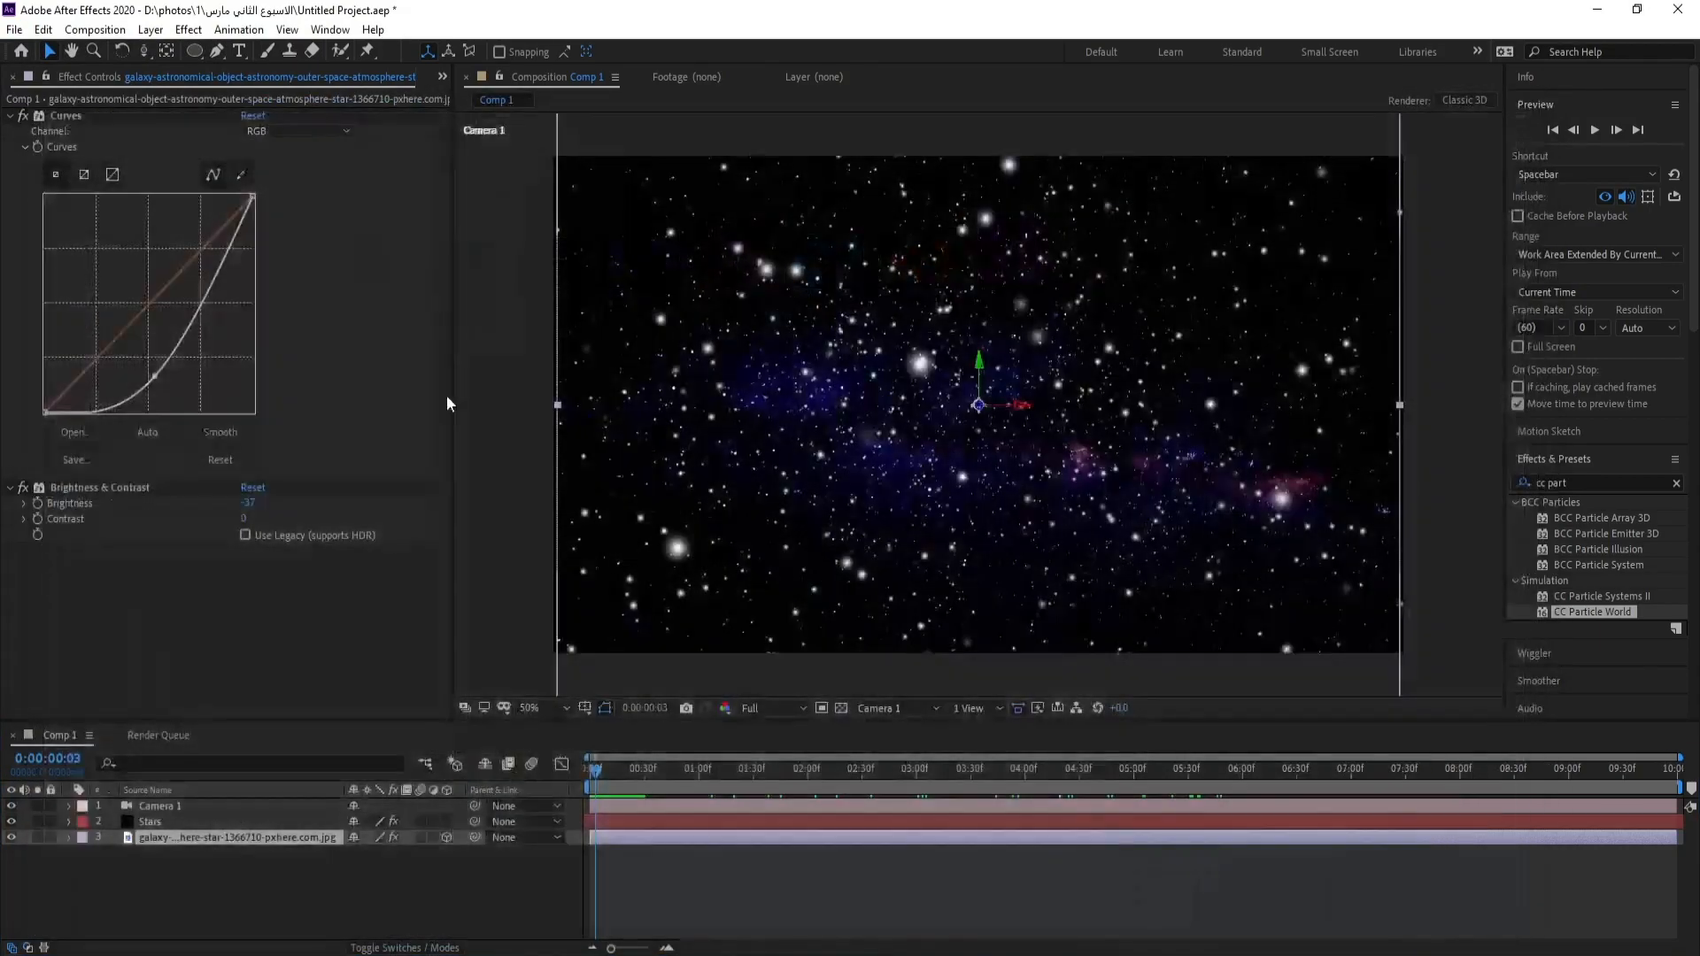
pyautogui.moveTo(69, 250); pyautogui.dragTo(251, 826)
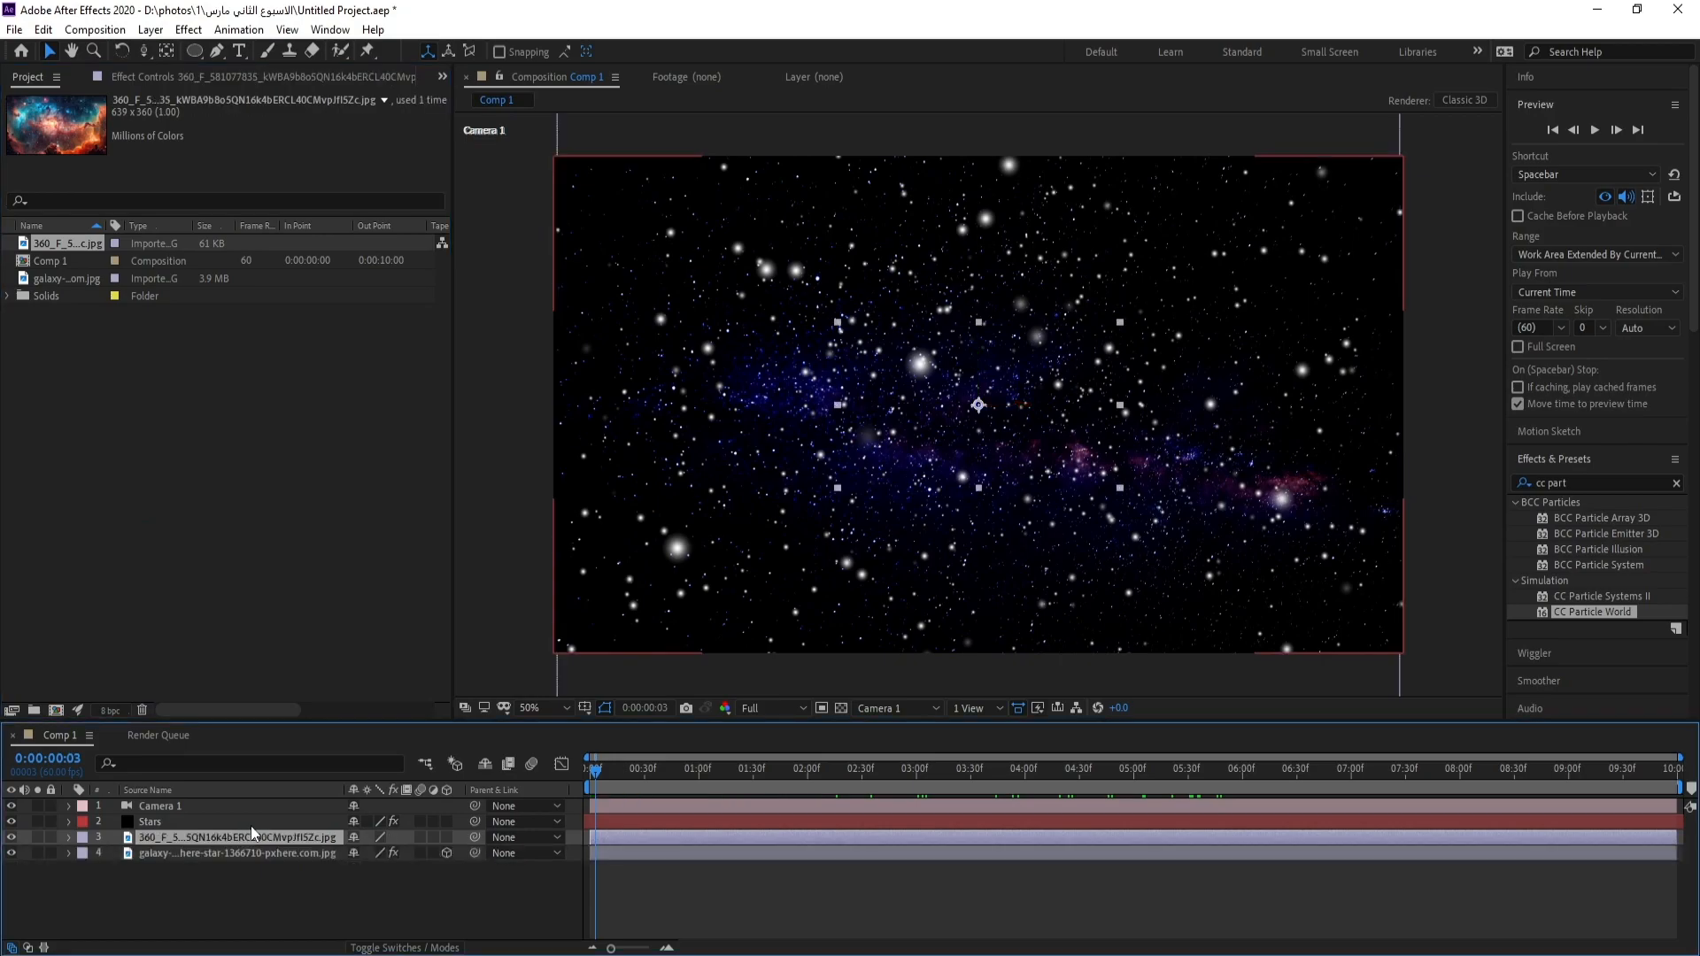
# Step: Copy the galaxy layer's Curves and Brightness & Contrast effects onto the nebula image layer
pyautogui.click(210, 853)
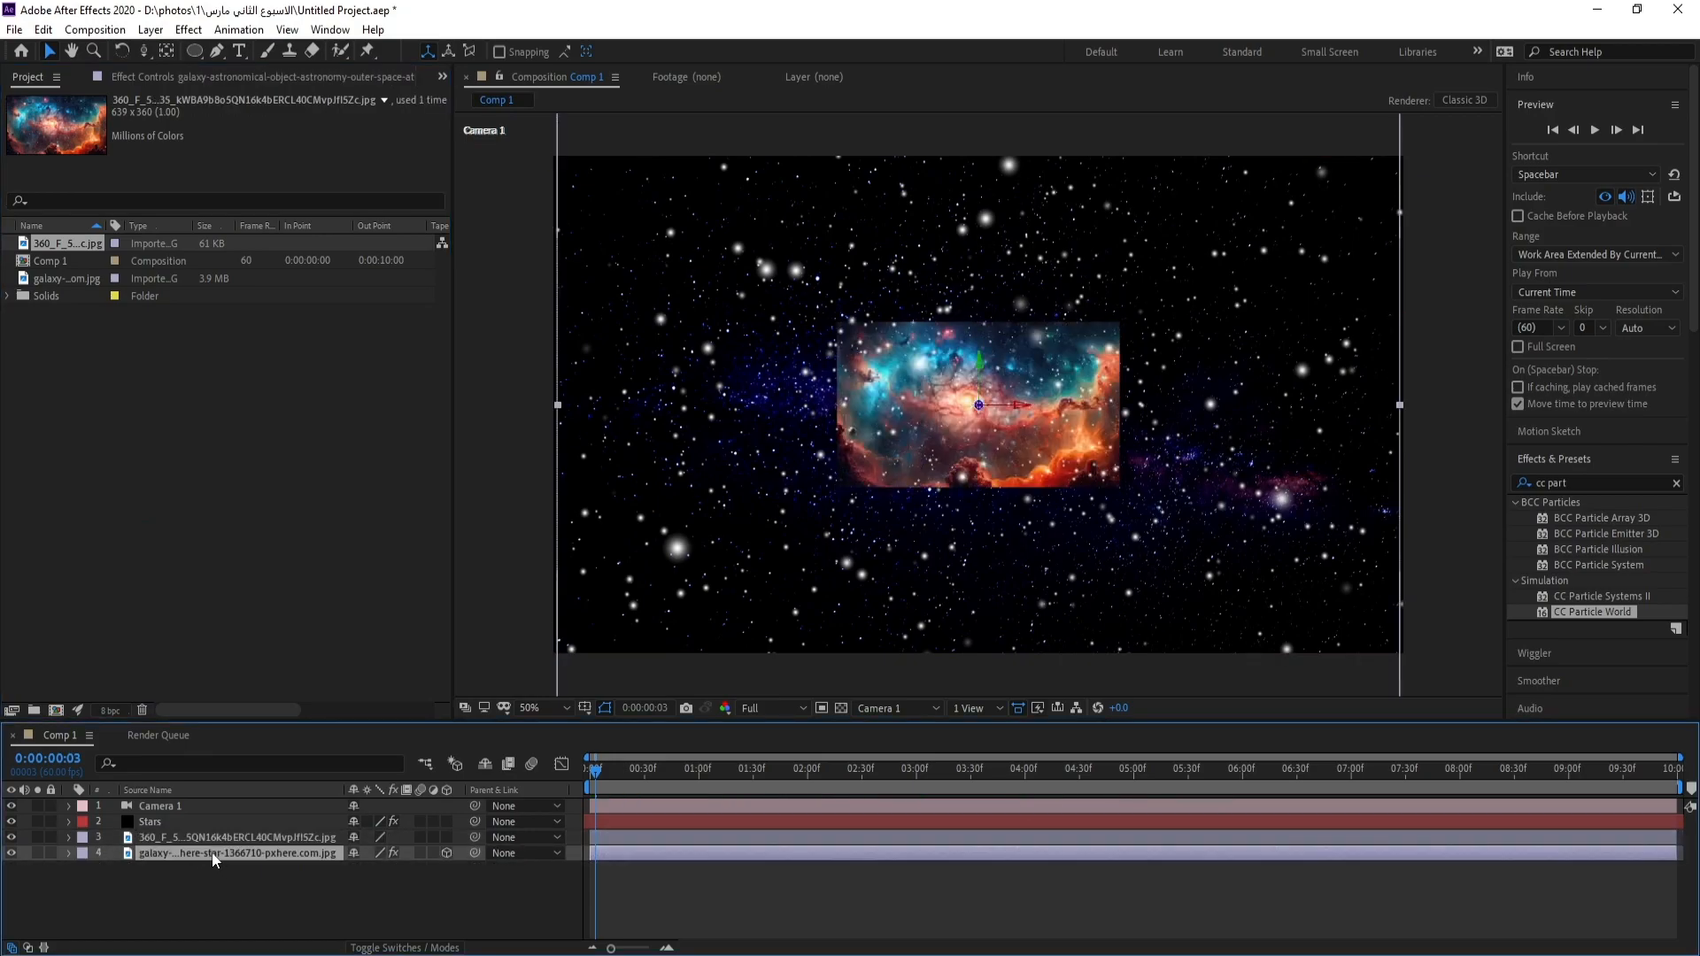
pyautogui.click(200, 77)
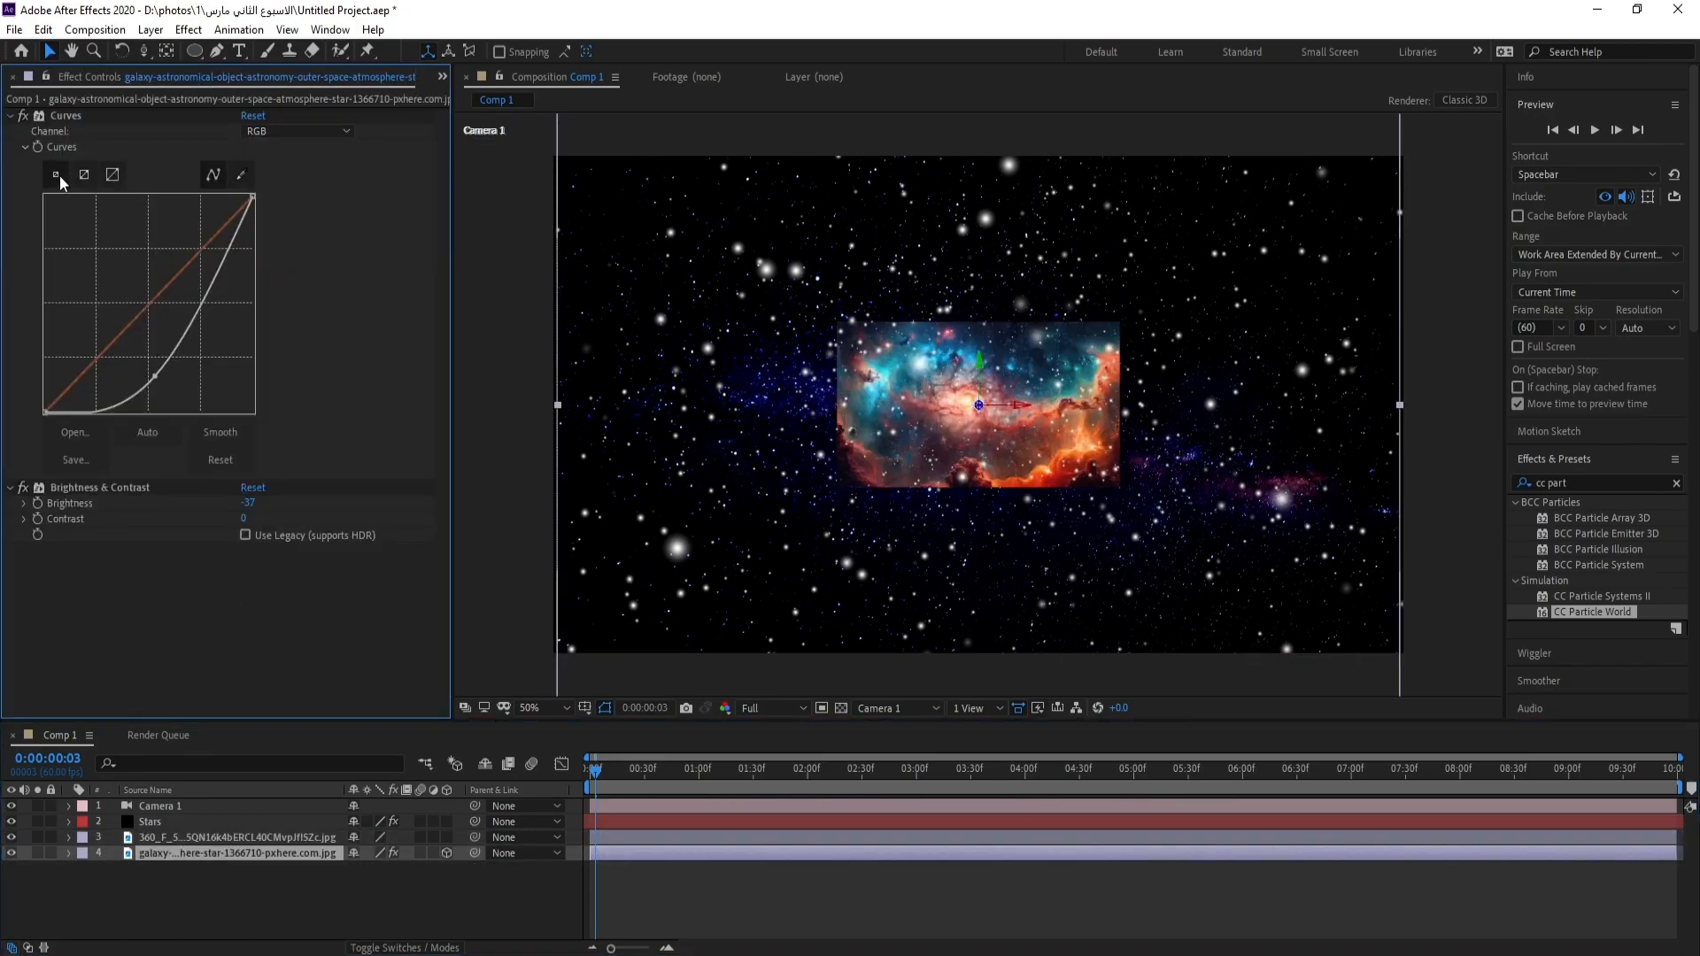
pyautogui.click(63, 115)
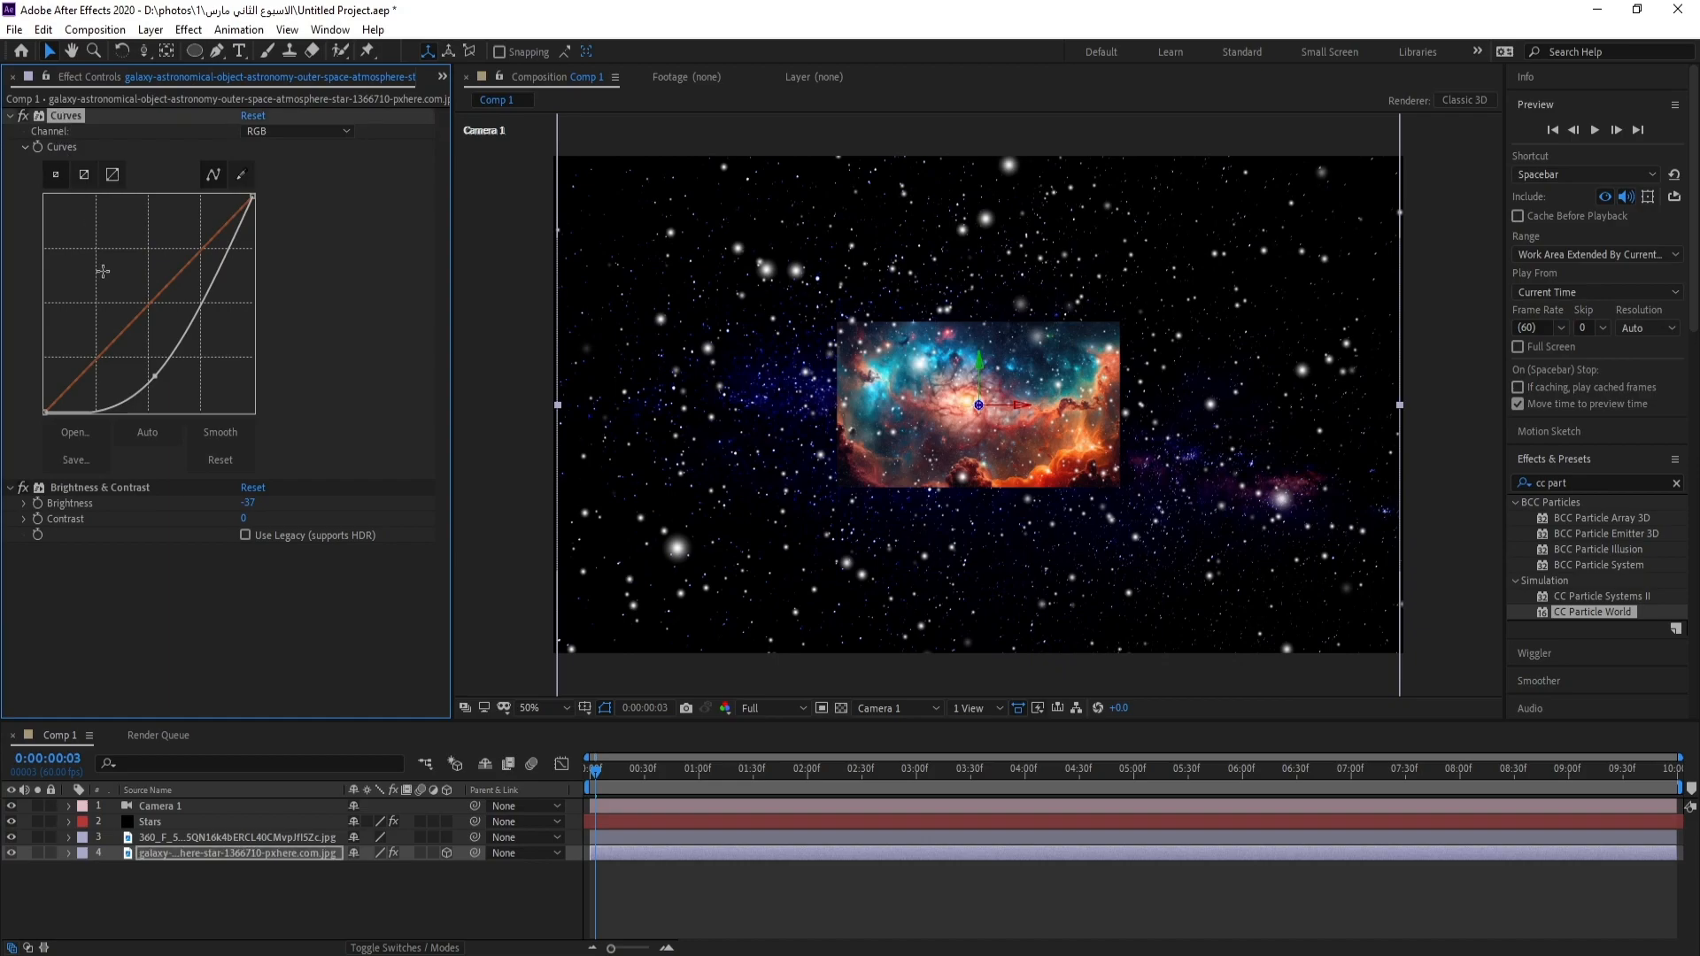
pyautogui.click(127, 486)
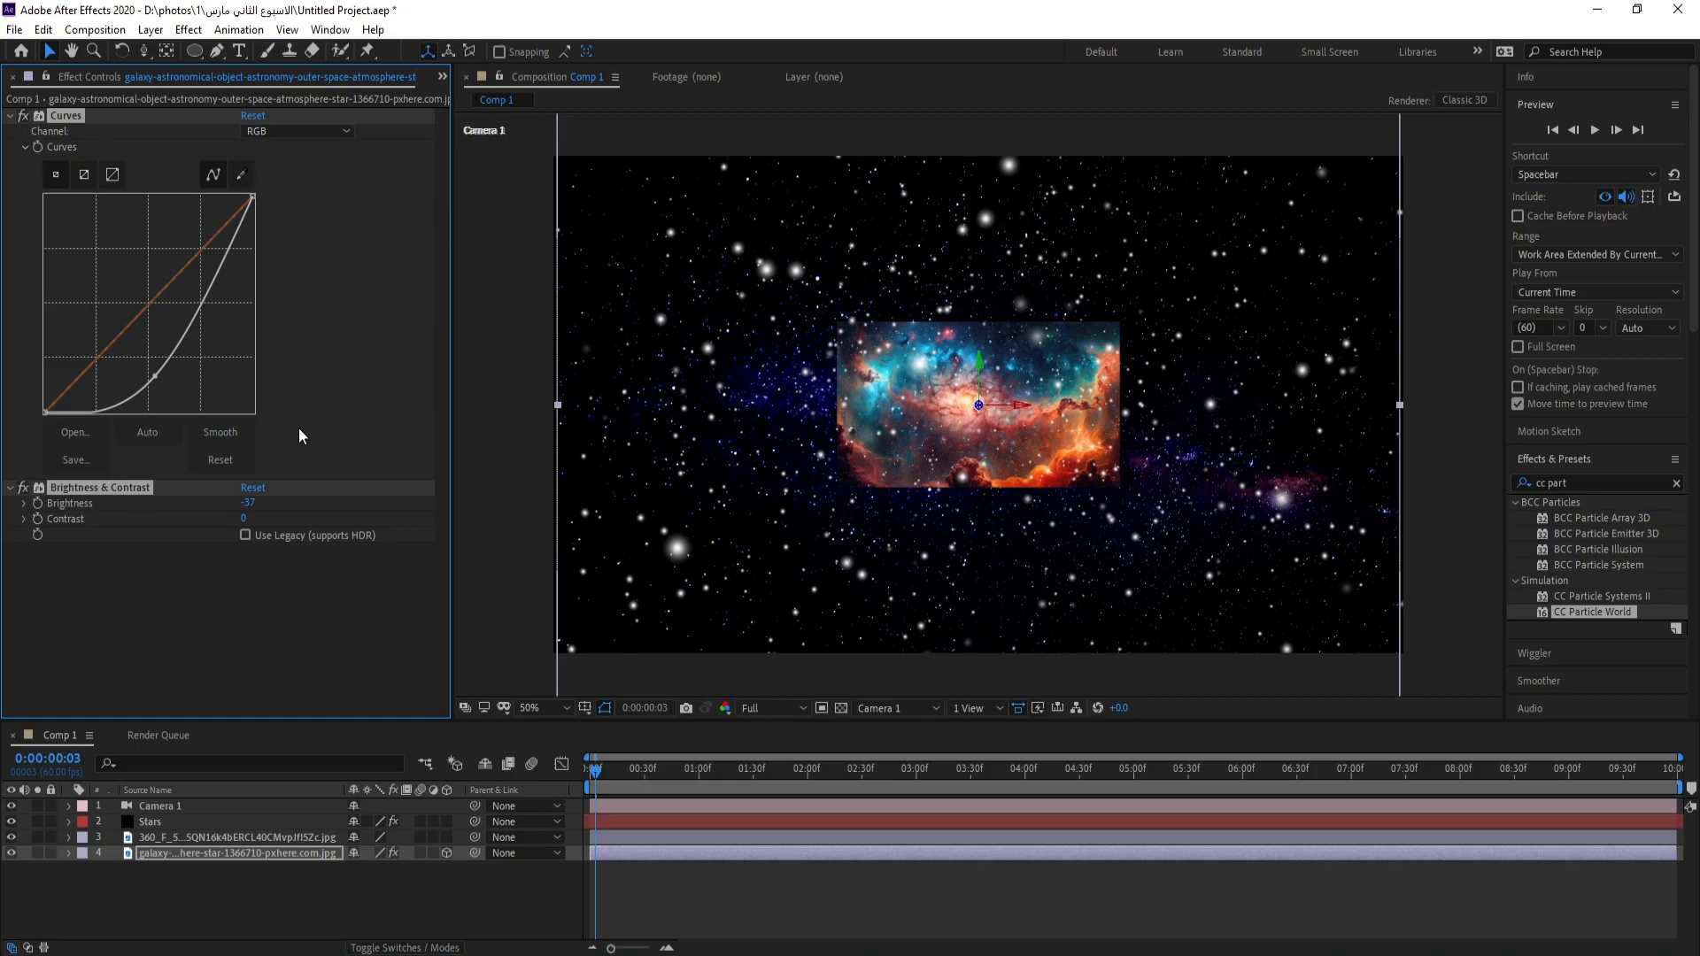
pyautogui.click(276, 842)
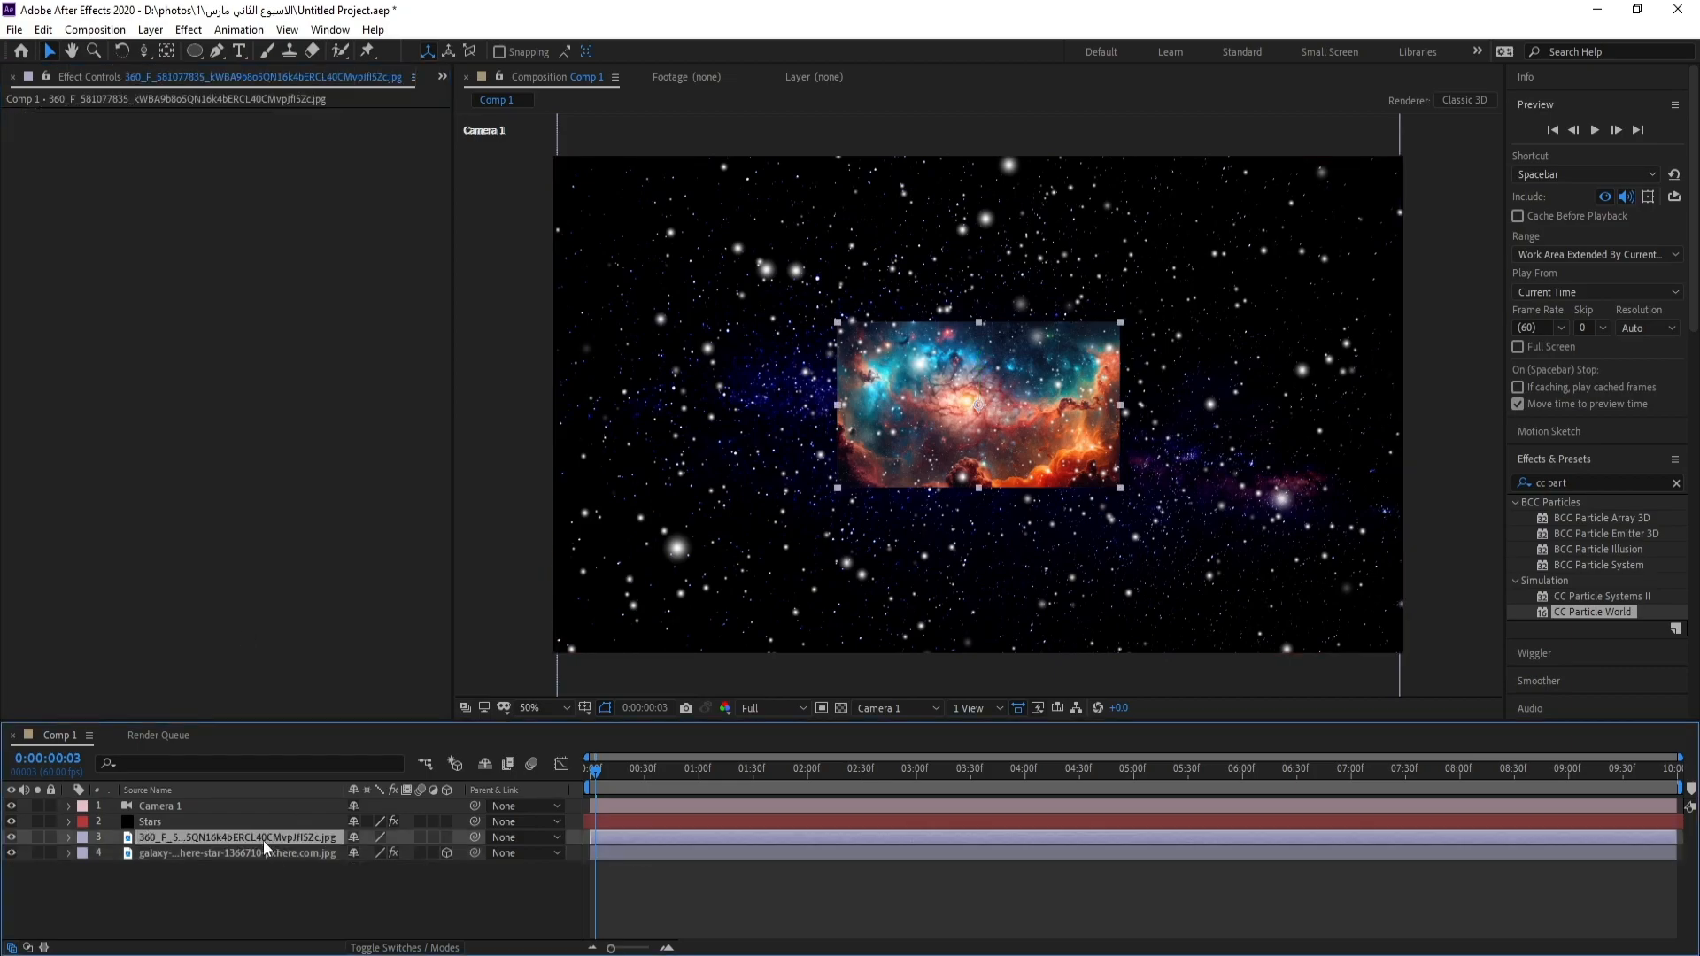
pyautogui.hotkey('ctrl', 'v')
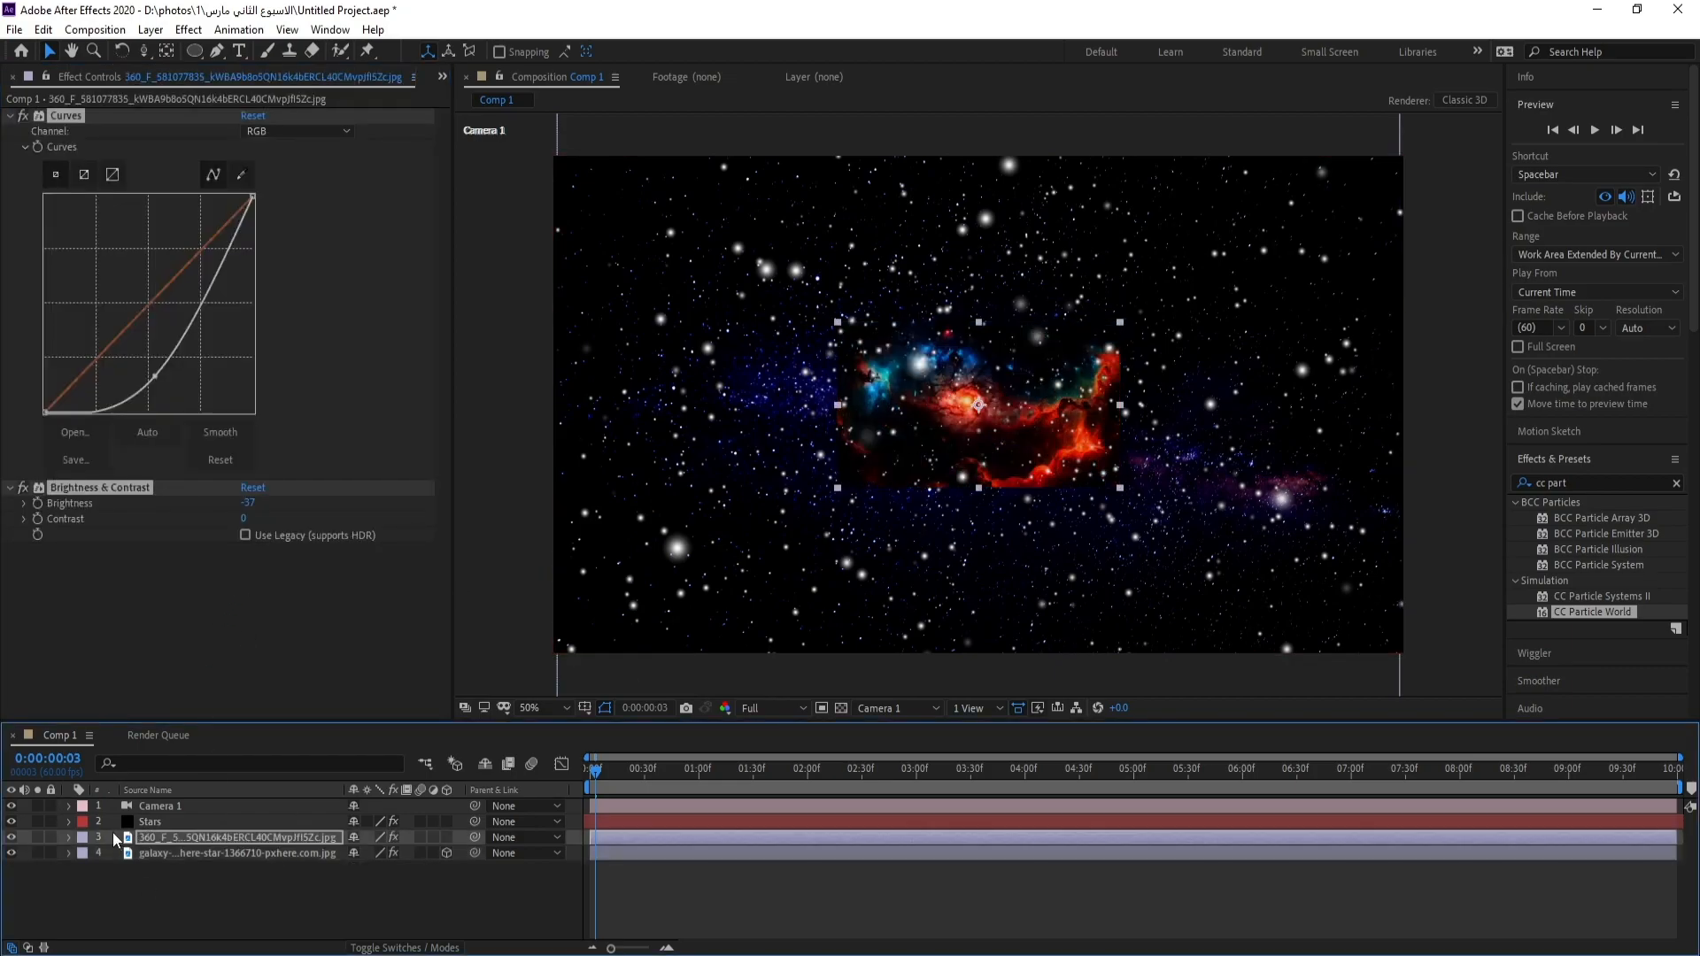
# Step: Draw a closed, roughly oval Pen mask around the central red cloud on the nebula image layer
pyautogui.click(181, 840)
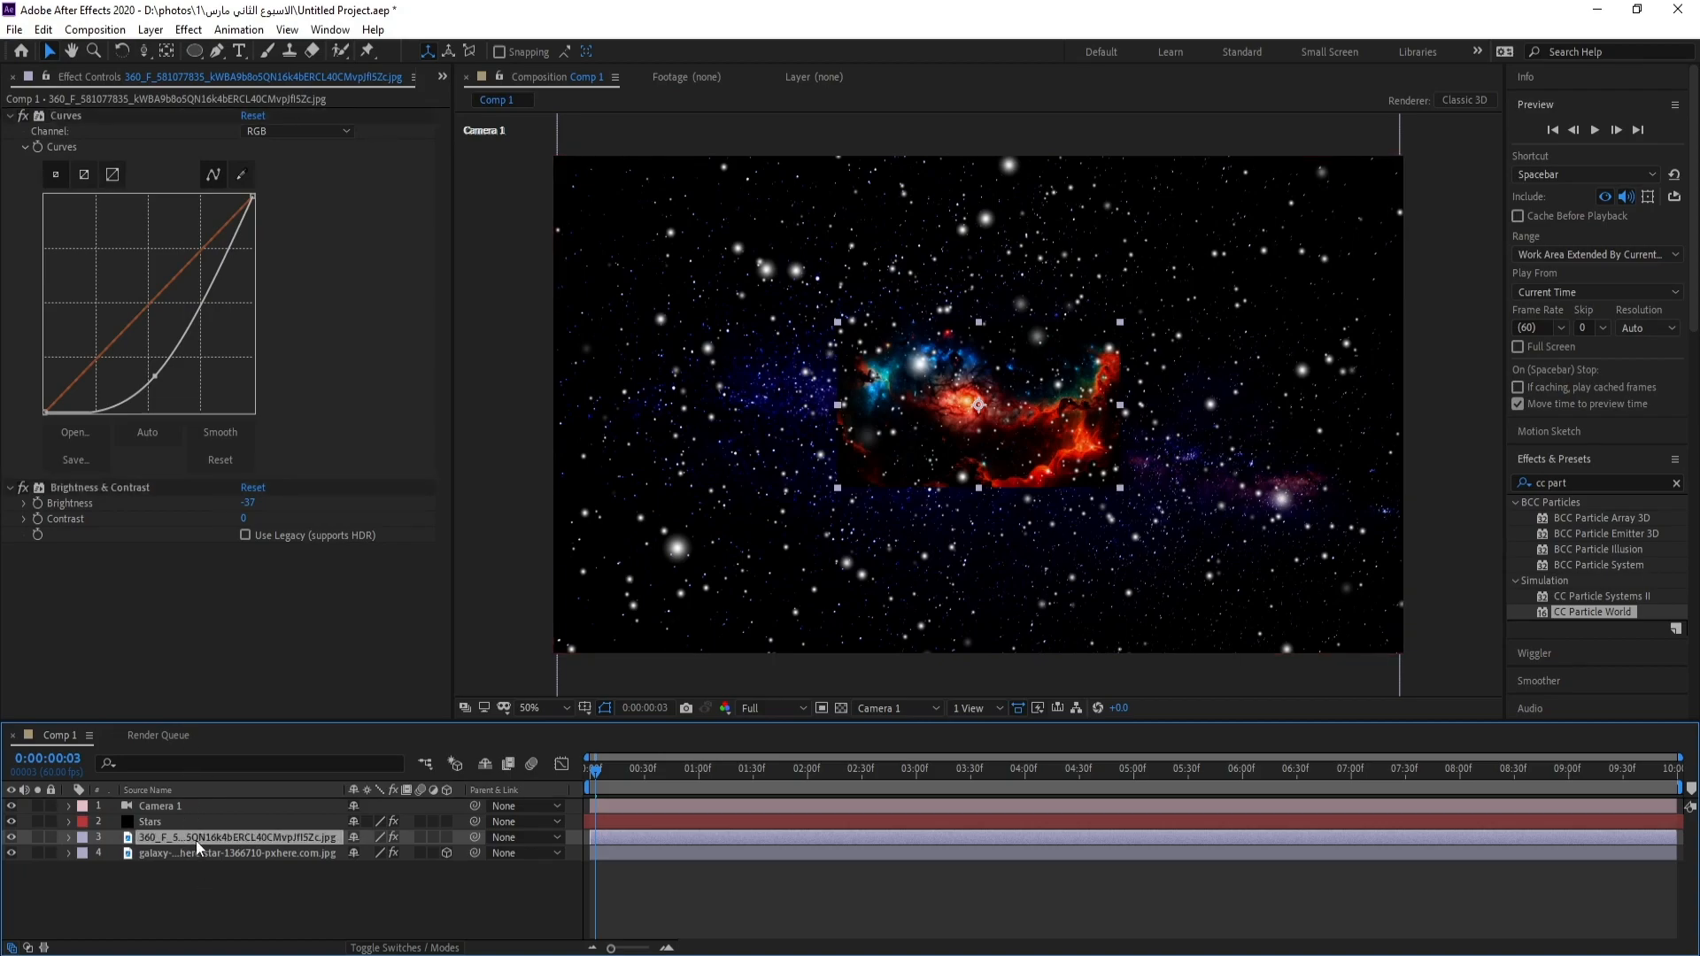
pyautogui.click(216, 53)
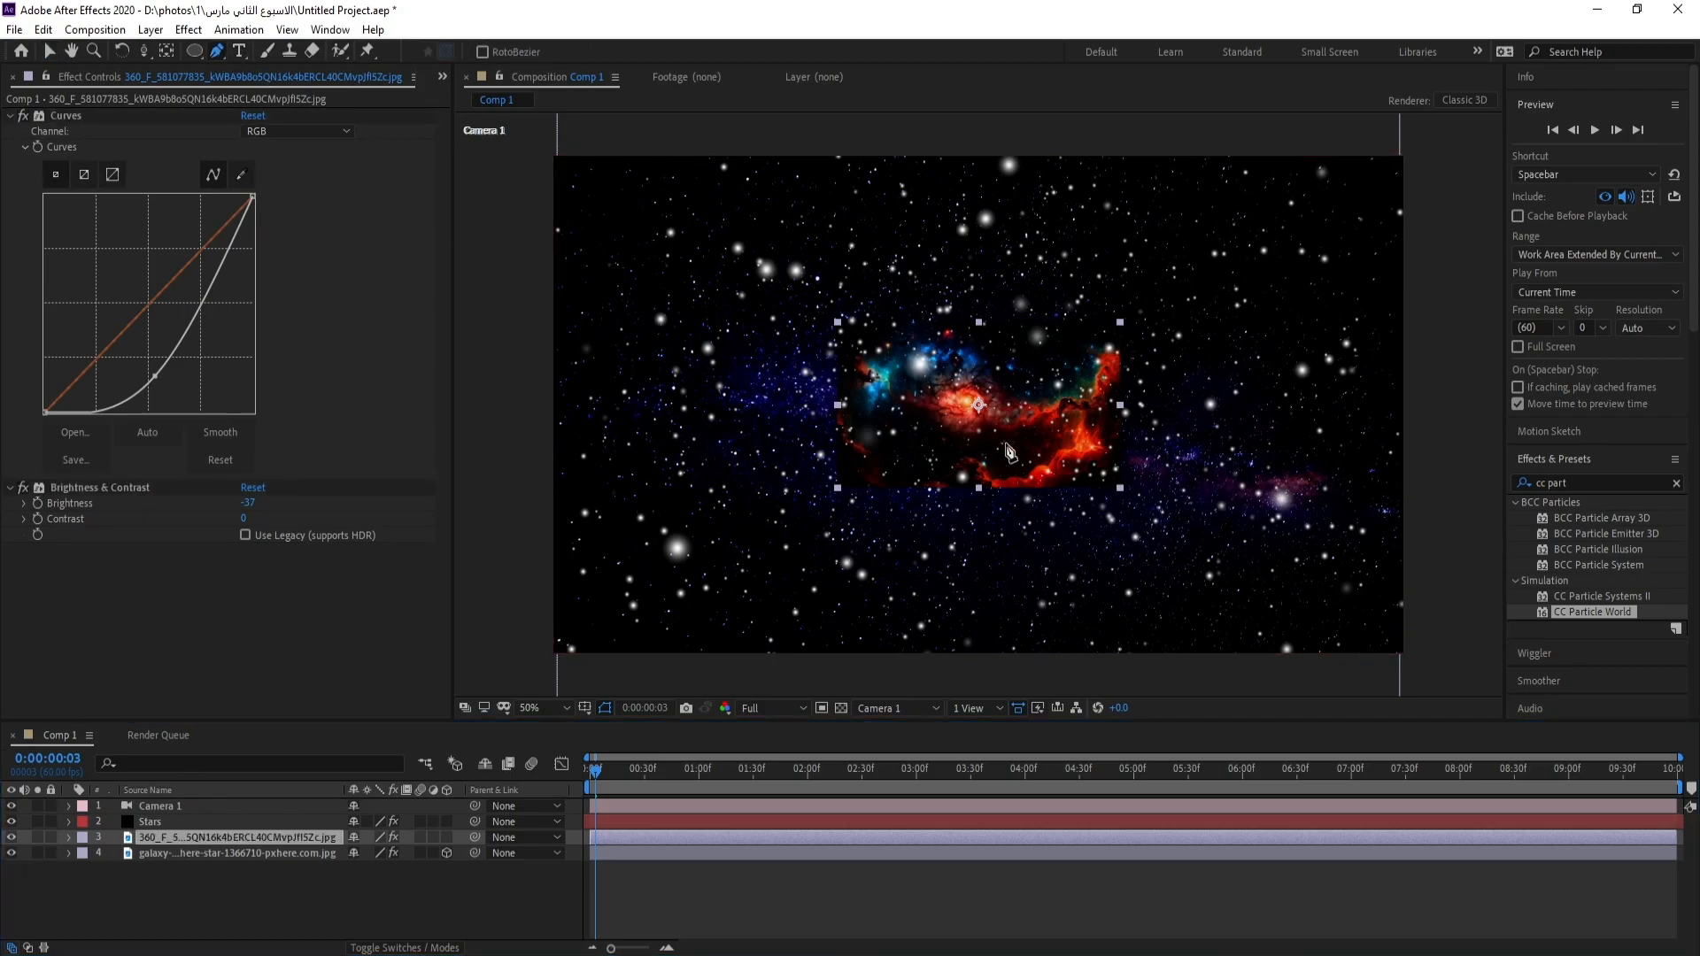
pyautogui.moveTo(1092, 391); pyautogui.dragTo(1059, 387)
pyautogui.moveTo(1023, 378); pyautogui.dragTo(994, 384)
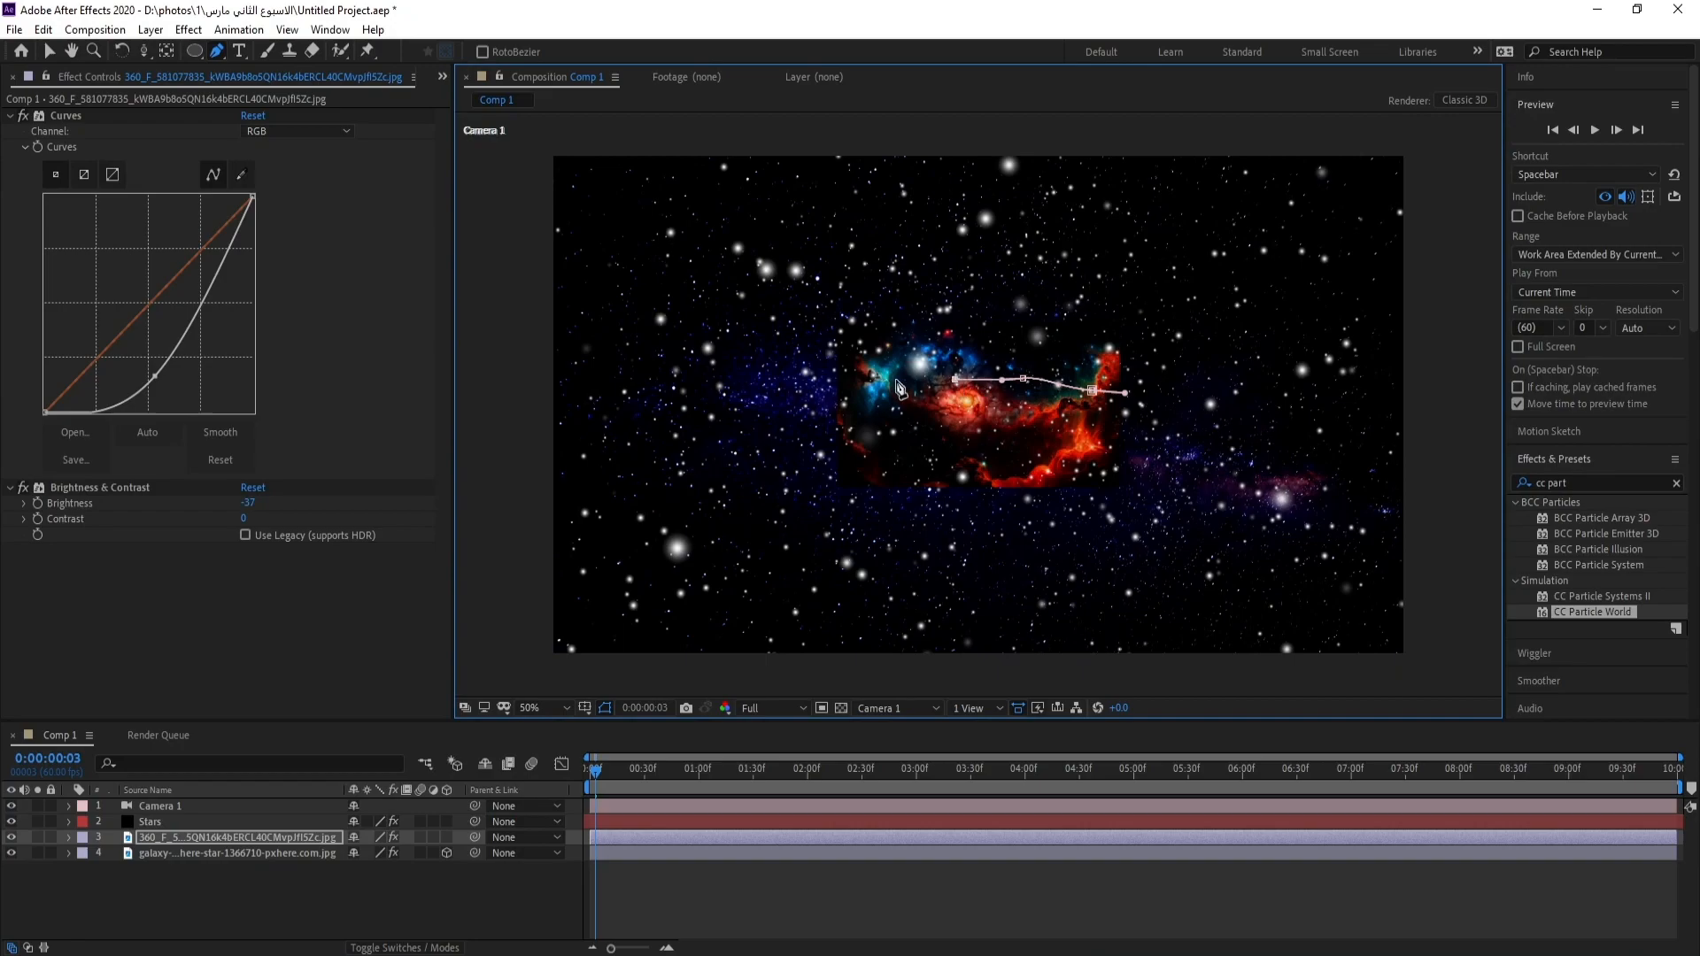
pyautogui.click(1011, 467)
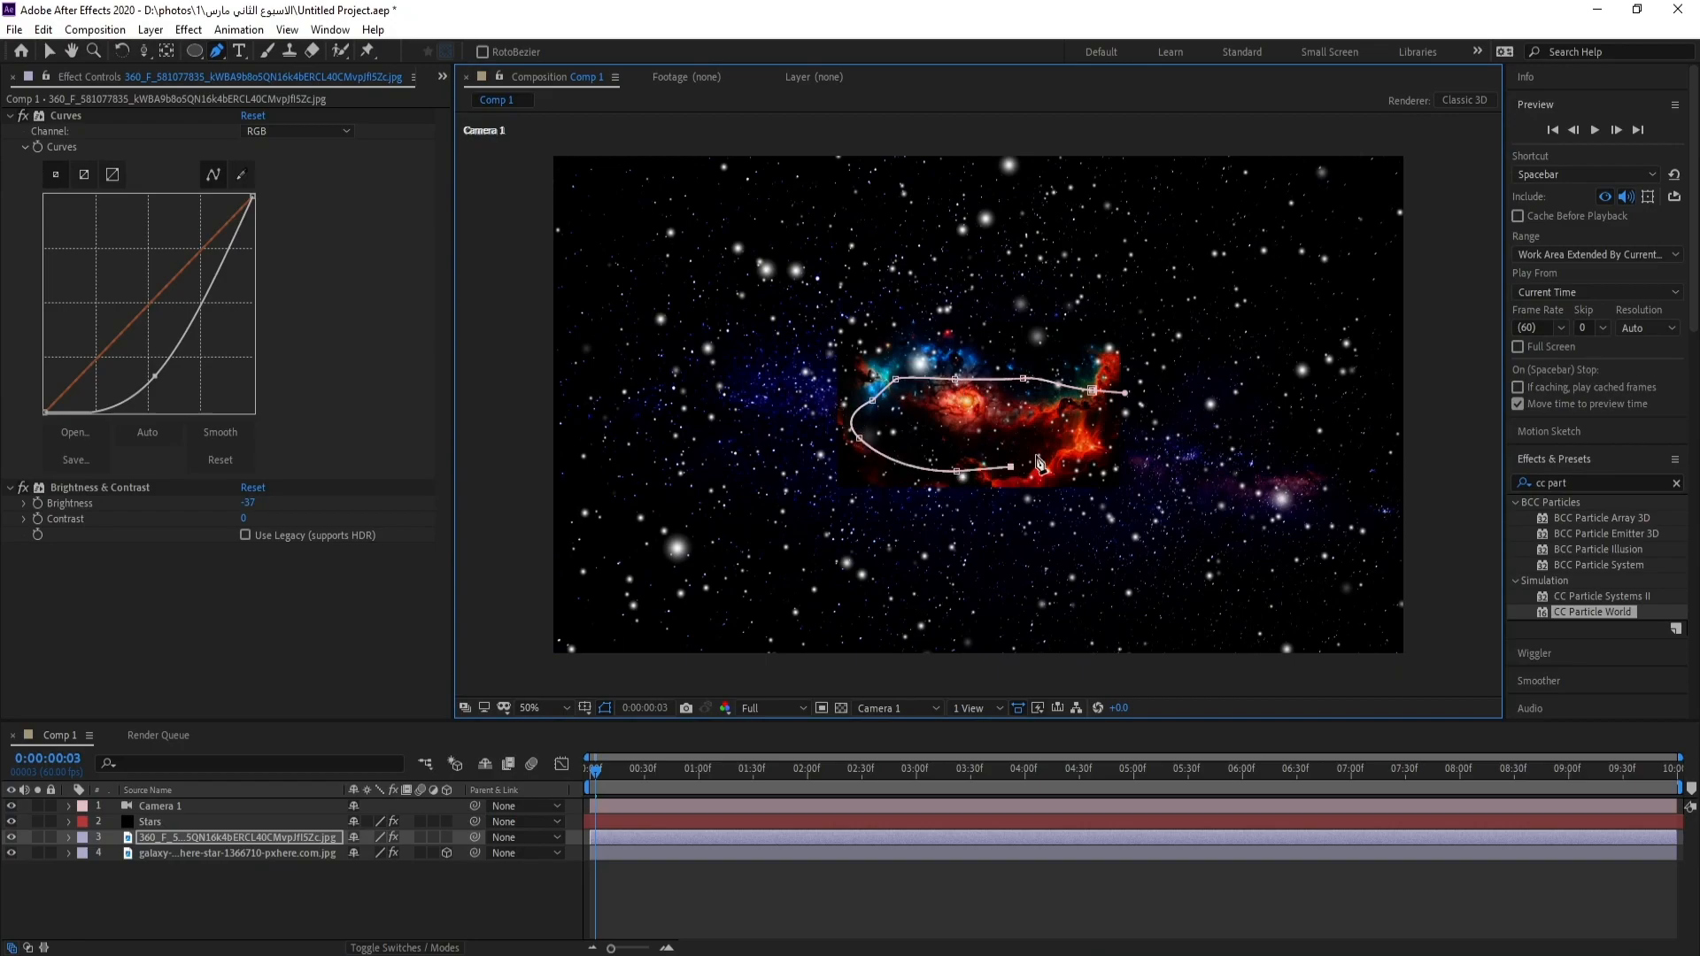
pyautogui.click(1095, 391)
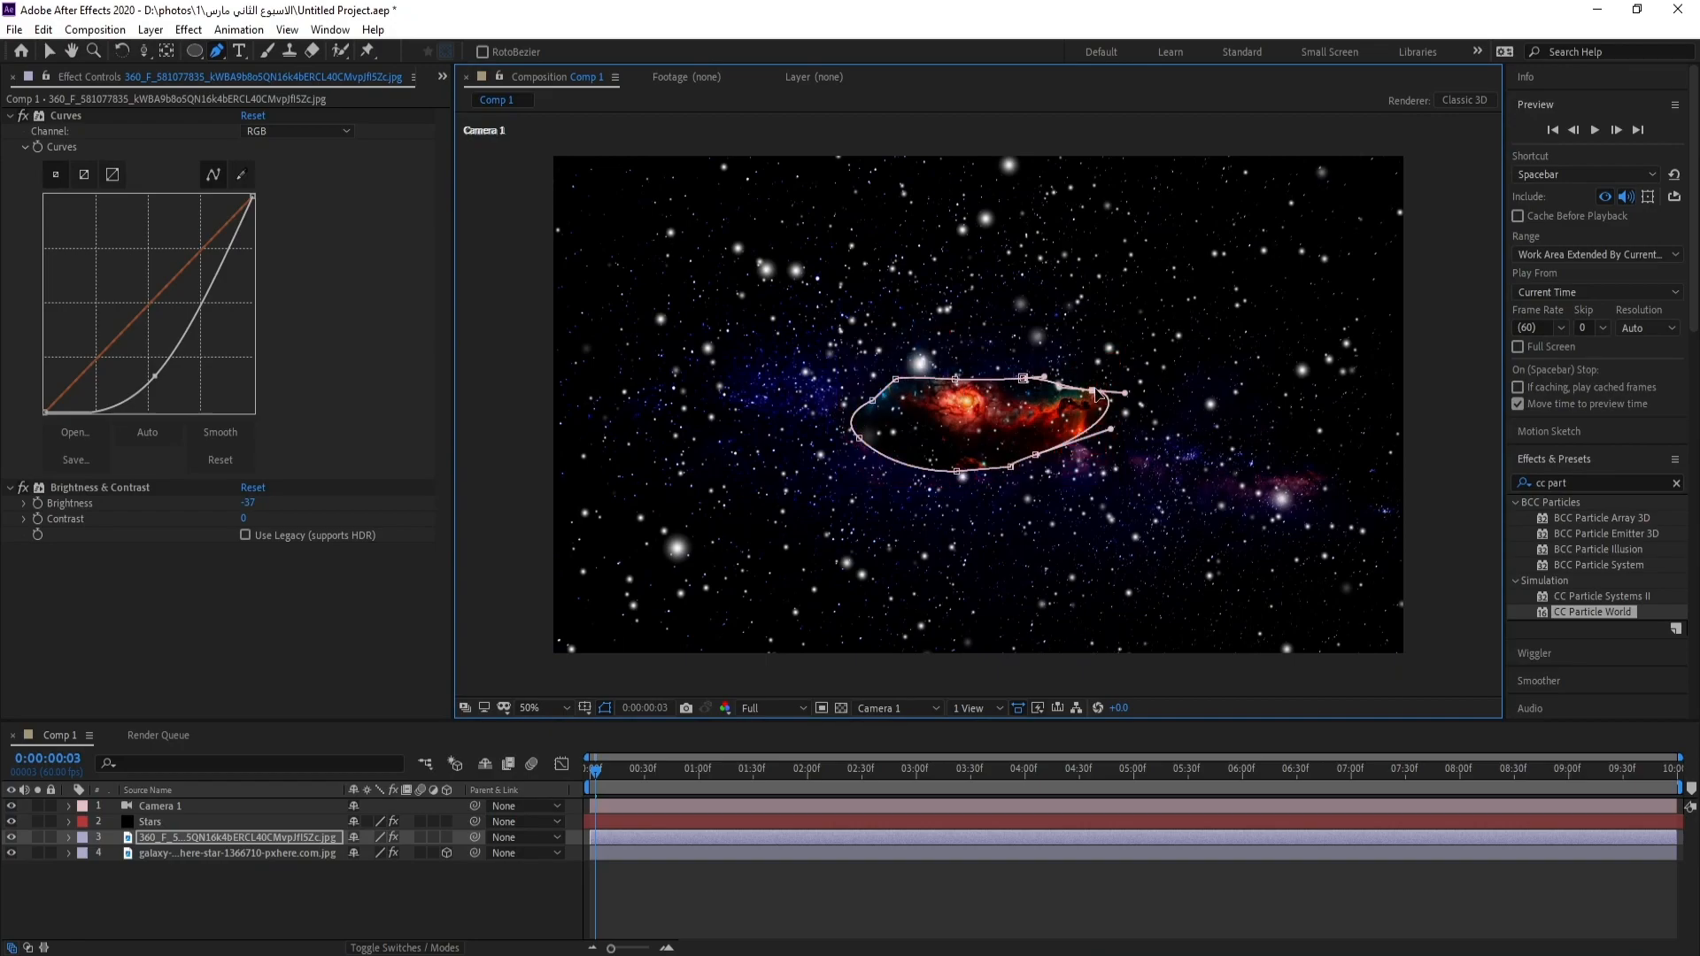
# Step: Set the nebula mask's feather to 171 pixels and hide the mask outline in the composition view
pyautogui.click(69, 839)
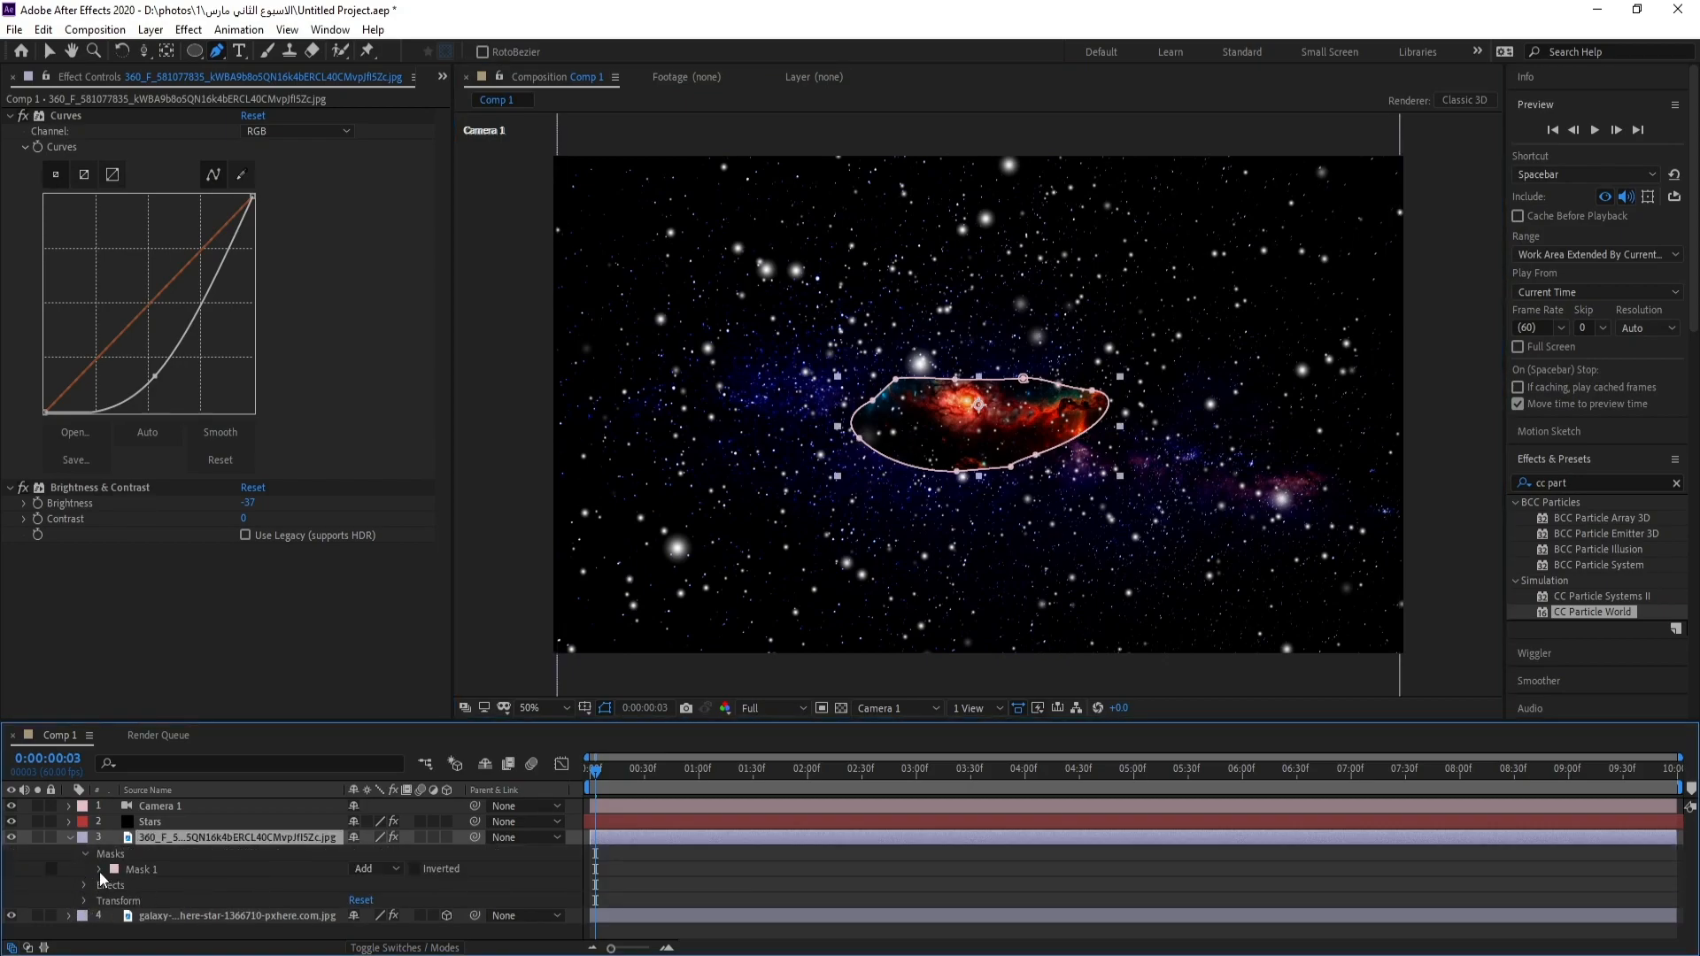
pyautogui.moveTo(387, 900); pyautogui.dragTo(540, 900)
pyautogui.click(606, 708)
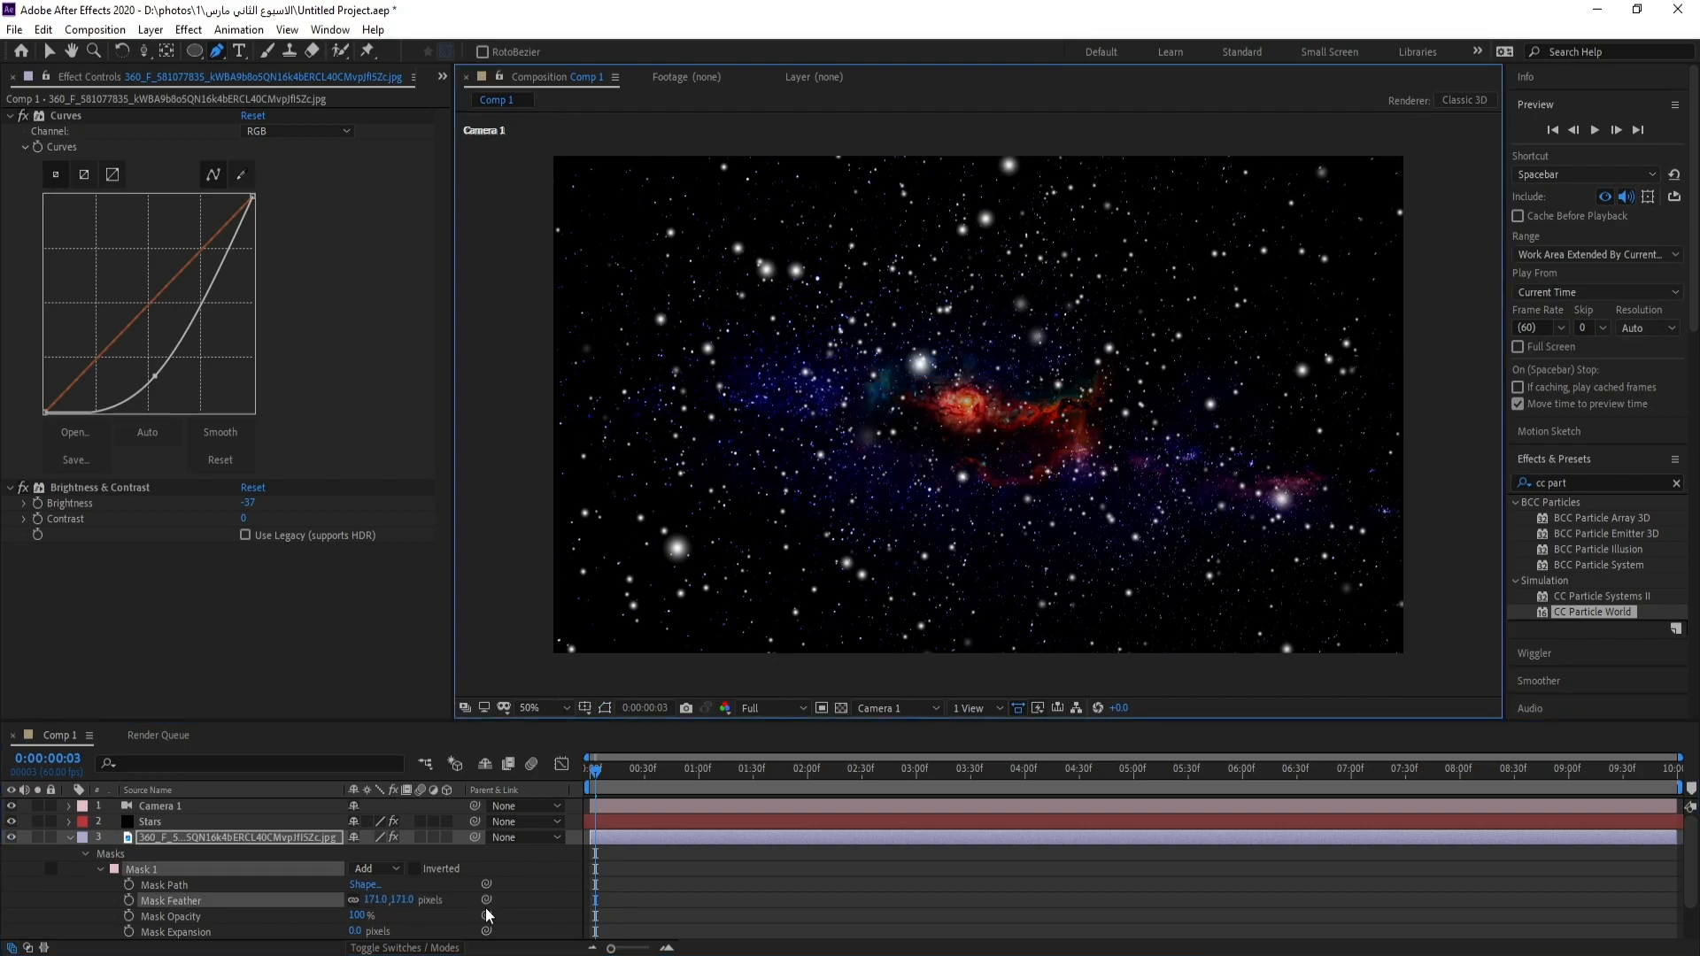
# Step: Set the nebula mask's feather to 192 pixels and make the nebula image a 3D layer
pyautogui.moveTo(417, 897); pyautogui.dragTo(412, 898)
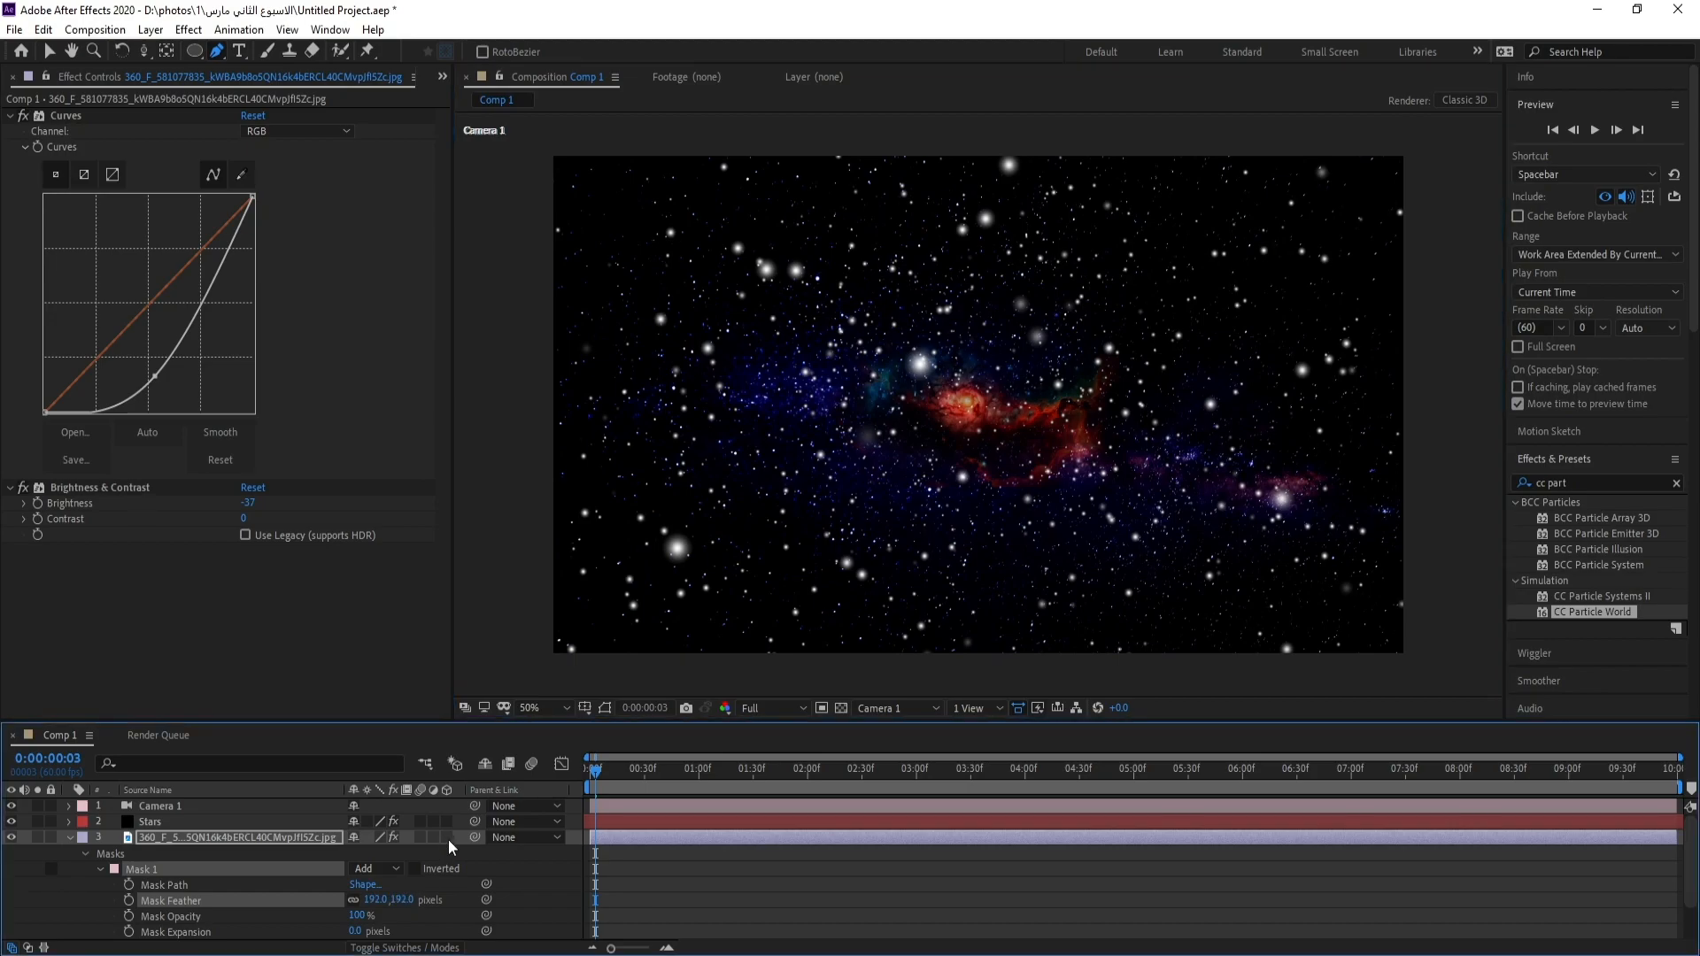
pyautogui.click(68, 838)
pyautogui.click(253, 841)
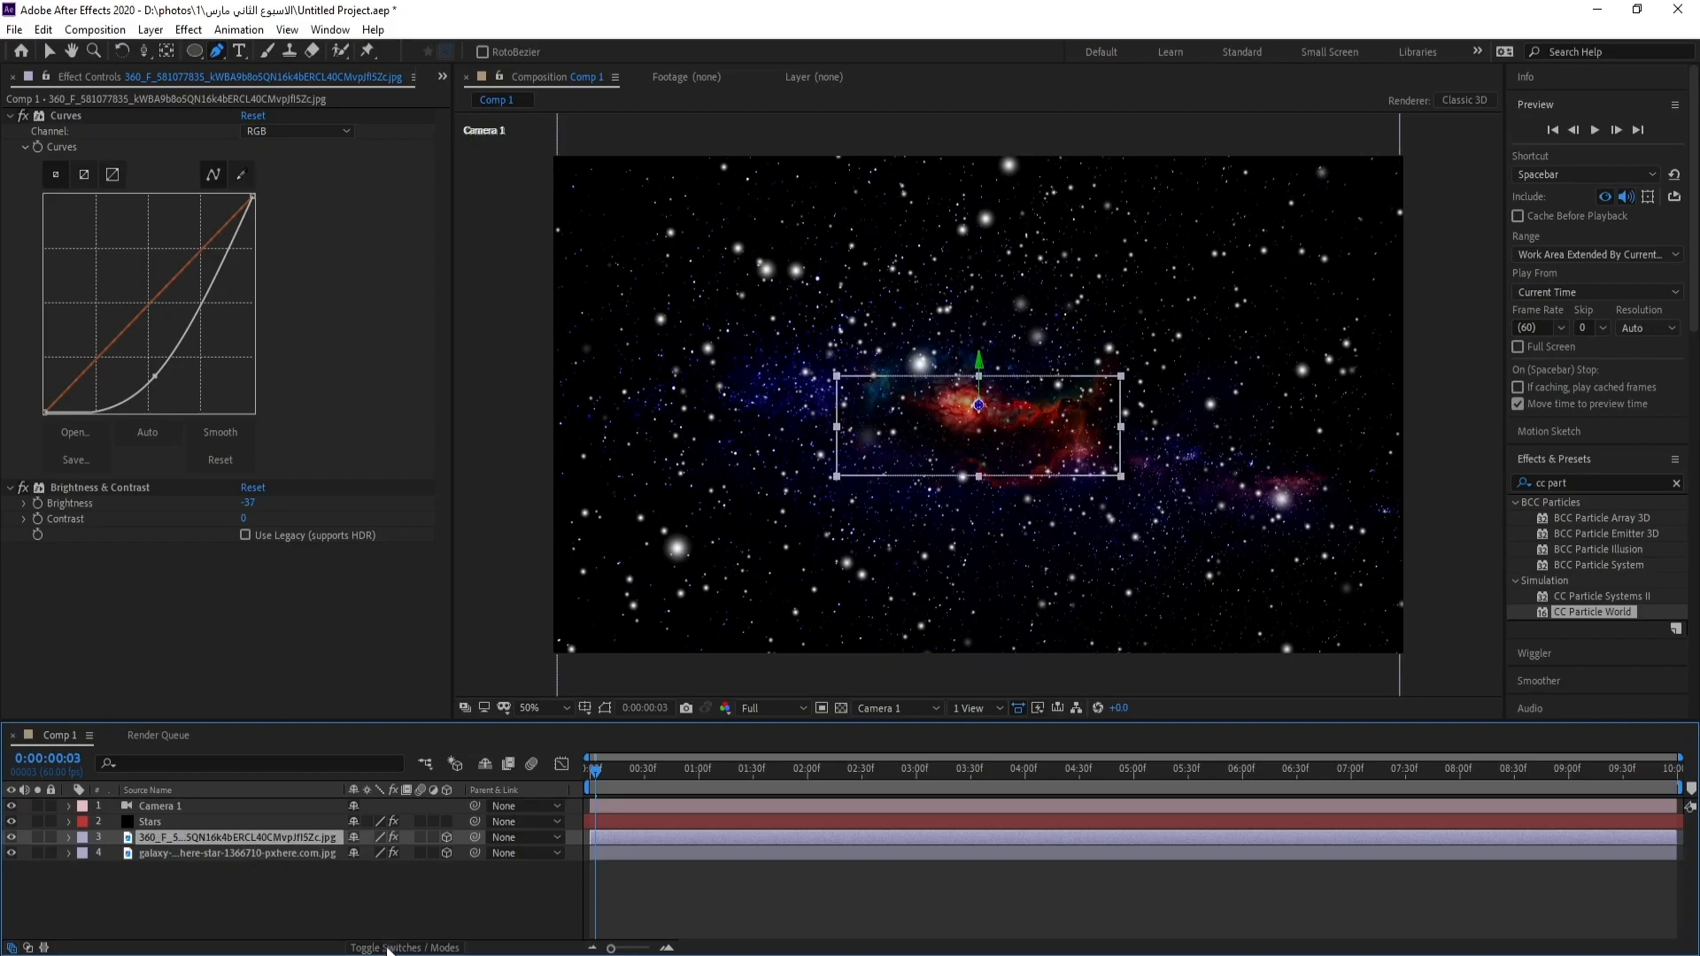
# Step: Set the nebula image layer's blending mode to Screen
pyautogui.click(390, 948)
pyautogui.click(387, 838)
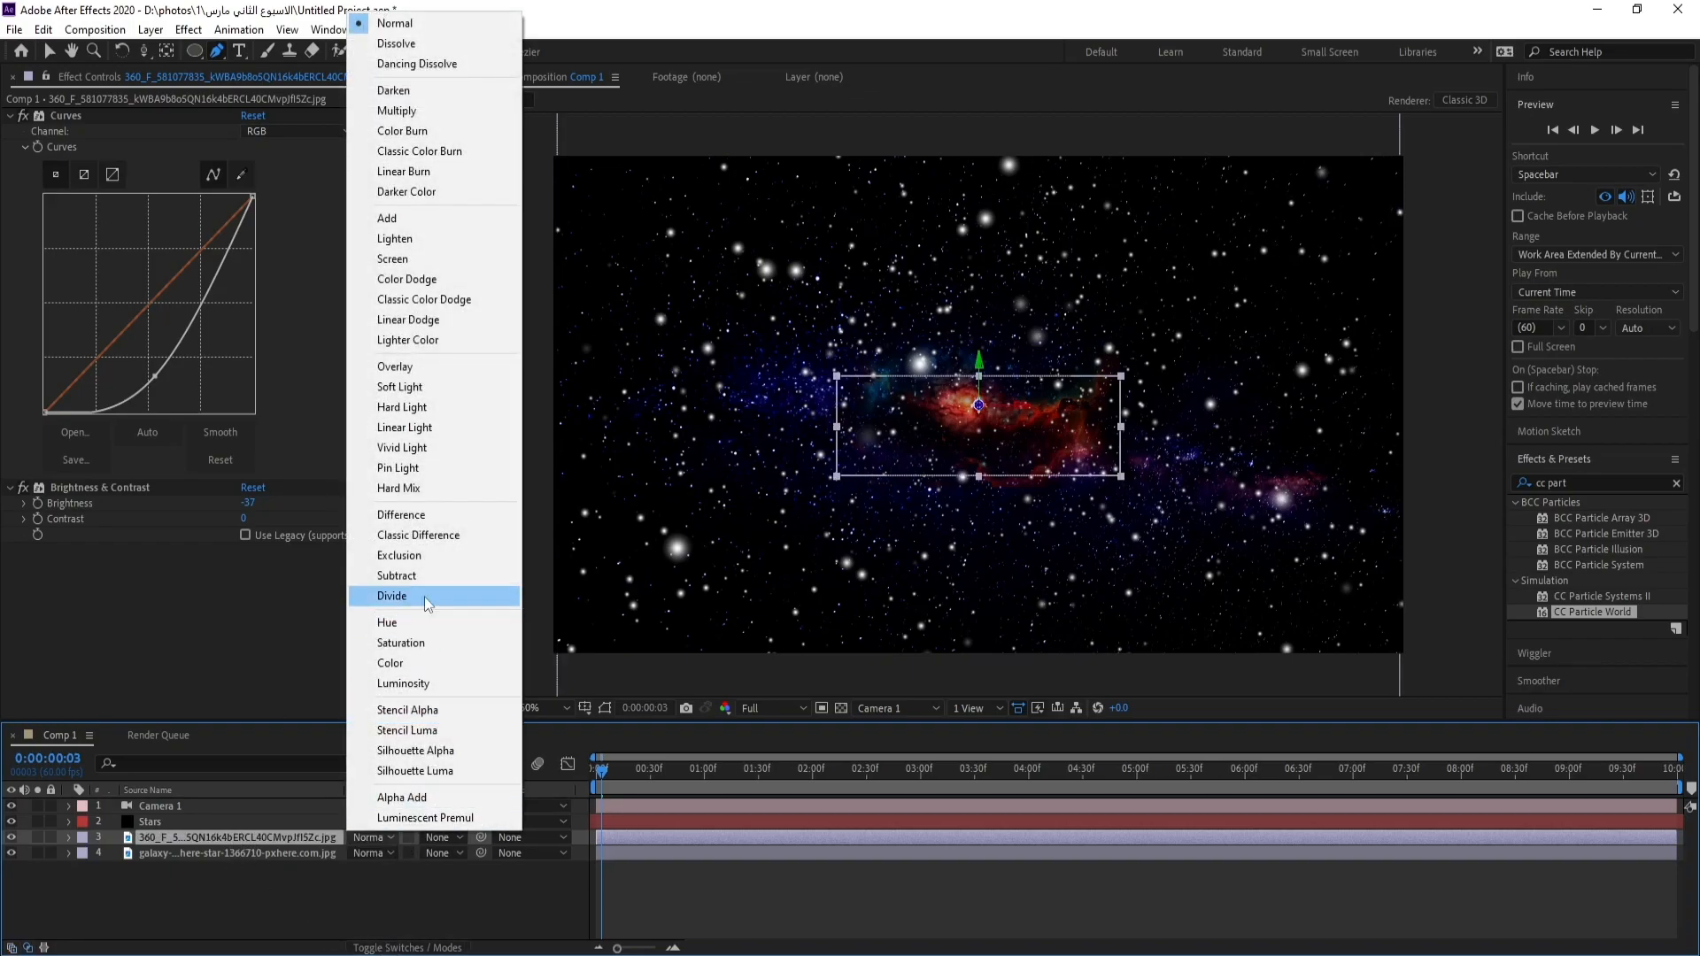
pyautogui.click(397, 259)
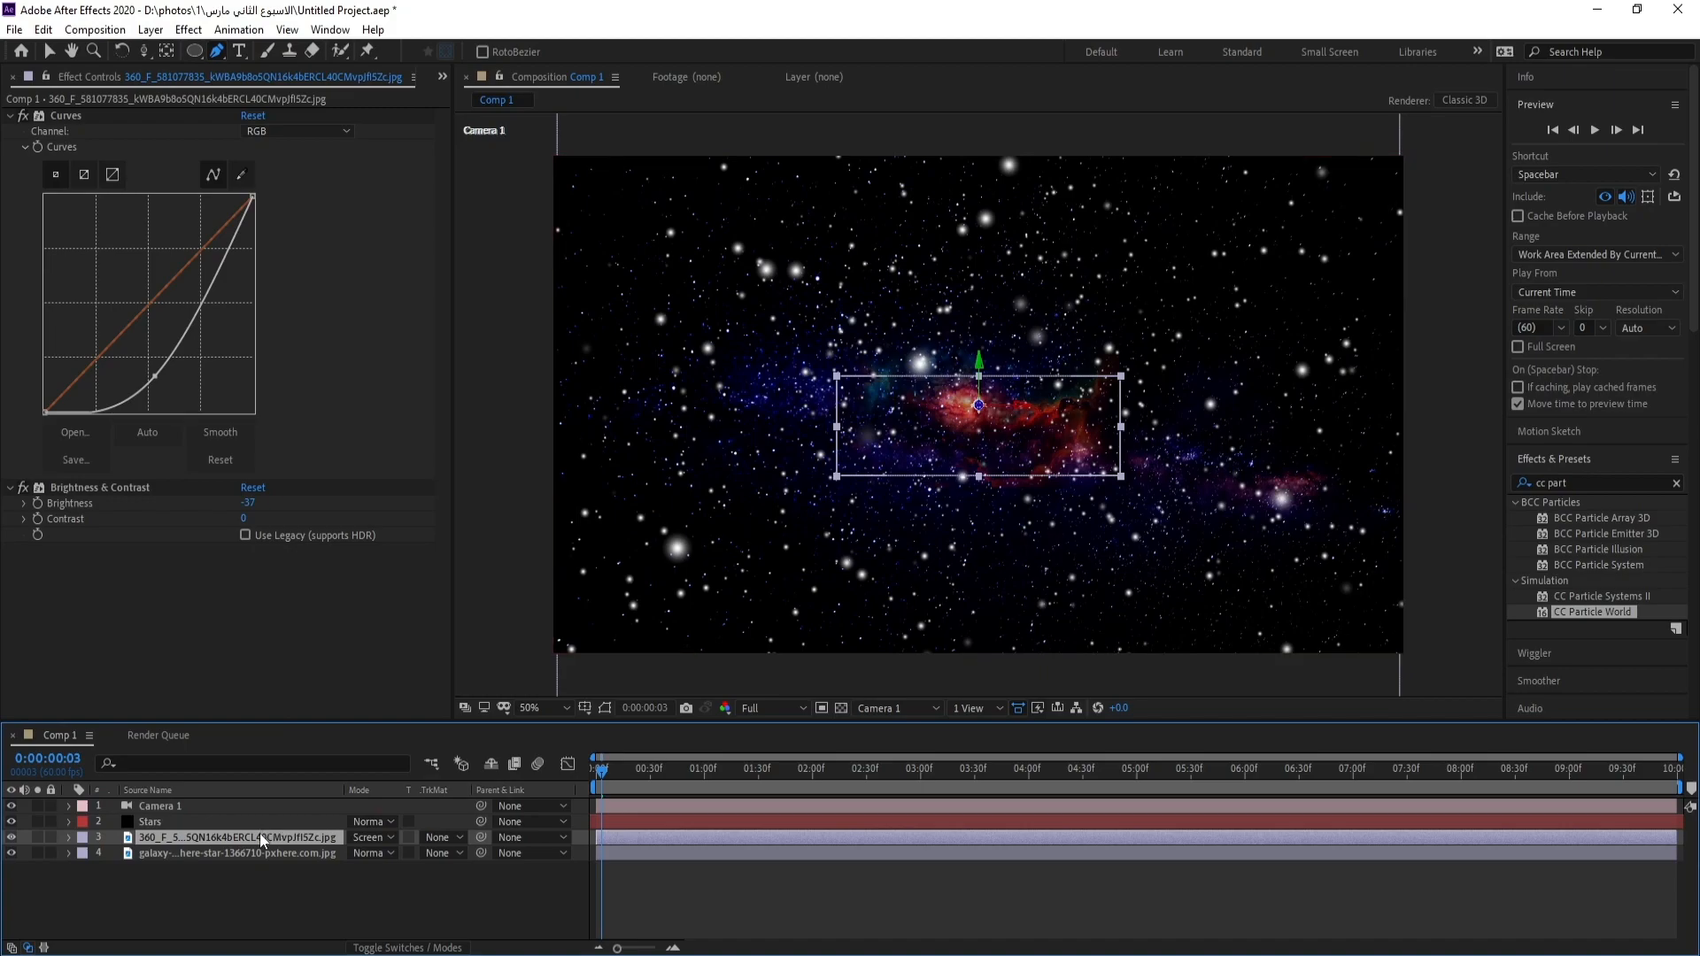
# Step: Move the nebula image layer to the frame's upper-left area and closer to the camera, at Position 500, 243, -769
pyautogui.press('p')
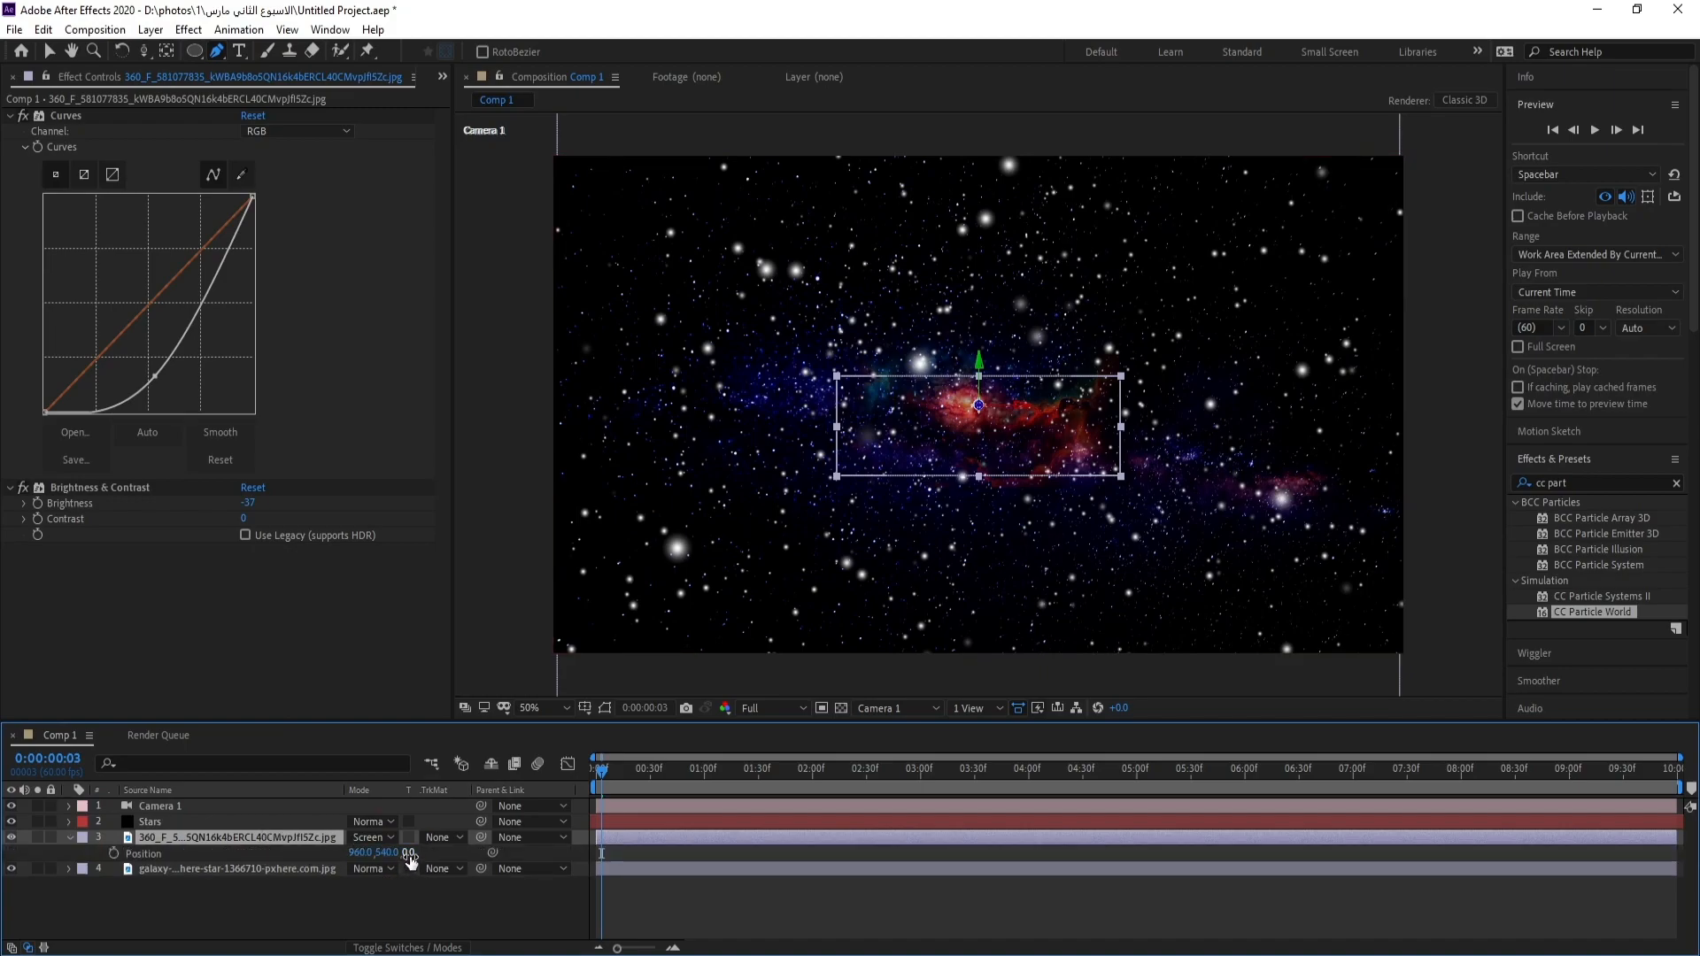
pyautogui.moveTo(428, 856); pyautogui.dragTo(106, 861)
pyautogui.moveTo(423, 852); pyautogui.dragTo(195, 861)
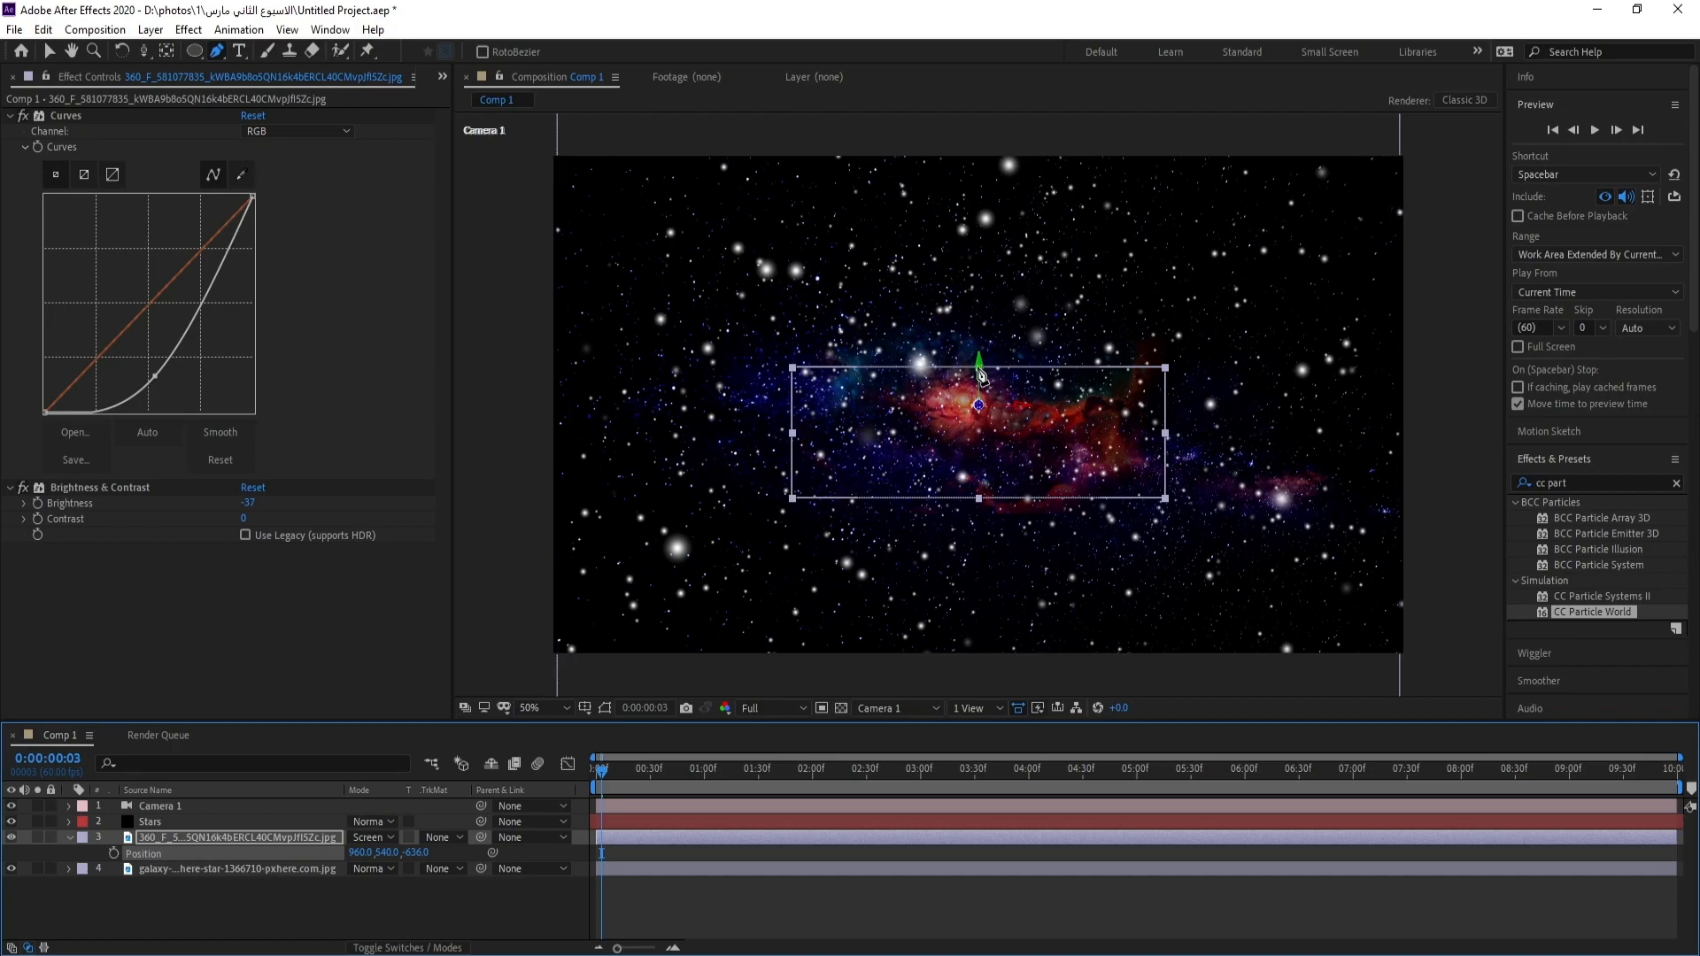
pyautogui.moveTo(375, 855); pyautogui.dragTo(77, 851)
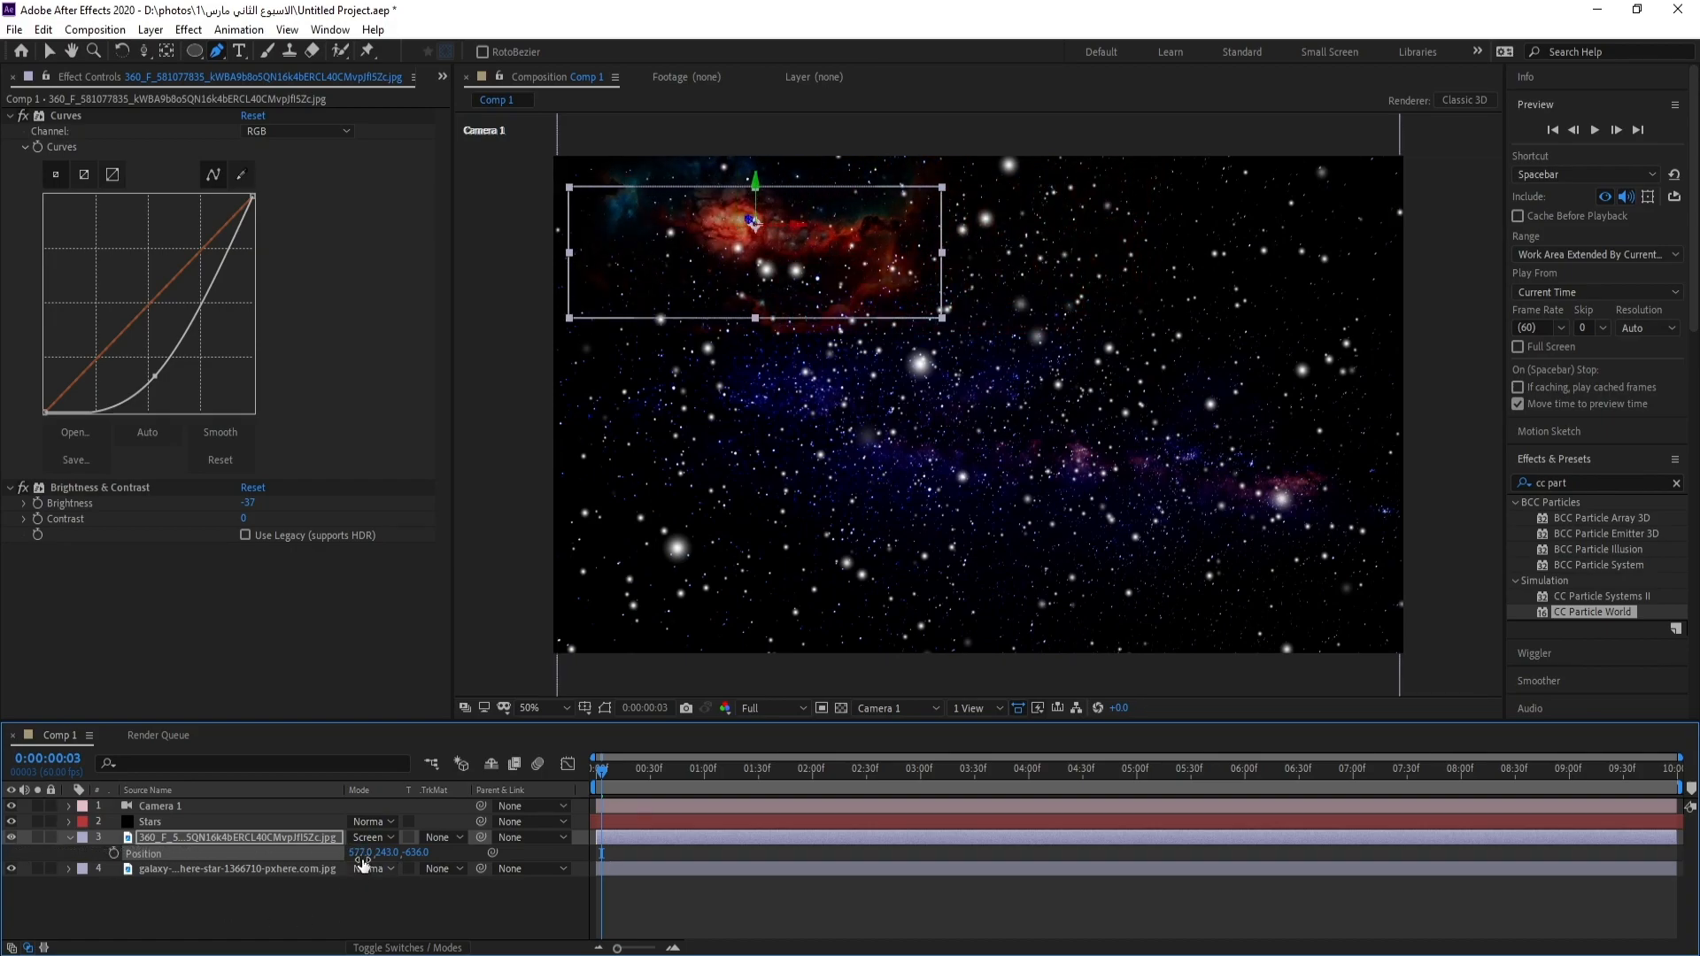
pyautogui.moveTo(363, 852); pyautogui.dragTo(290, 853)
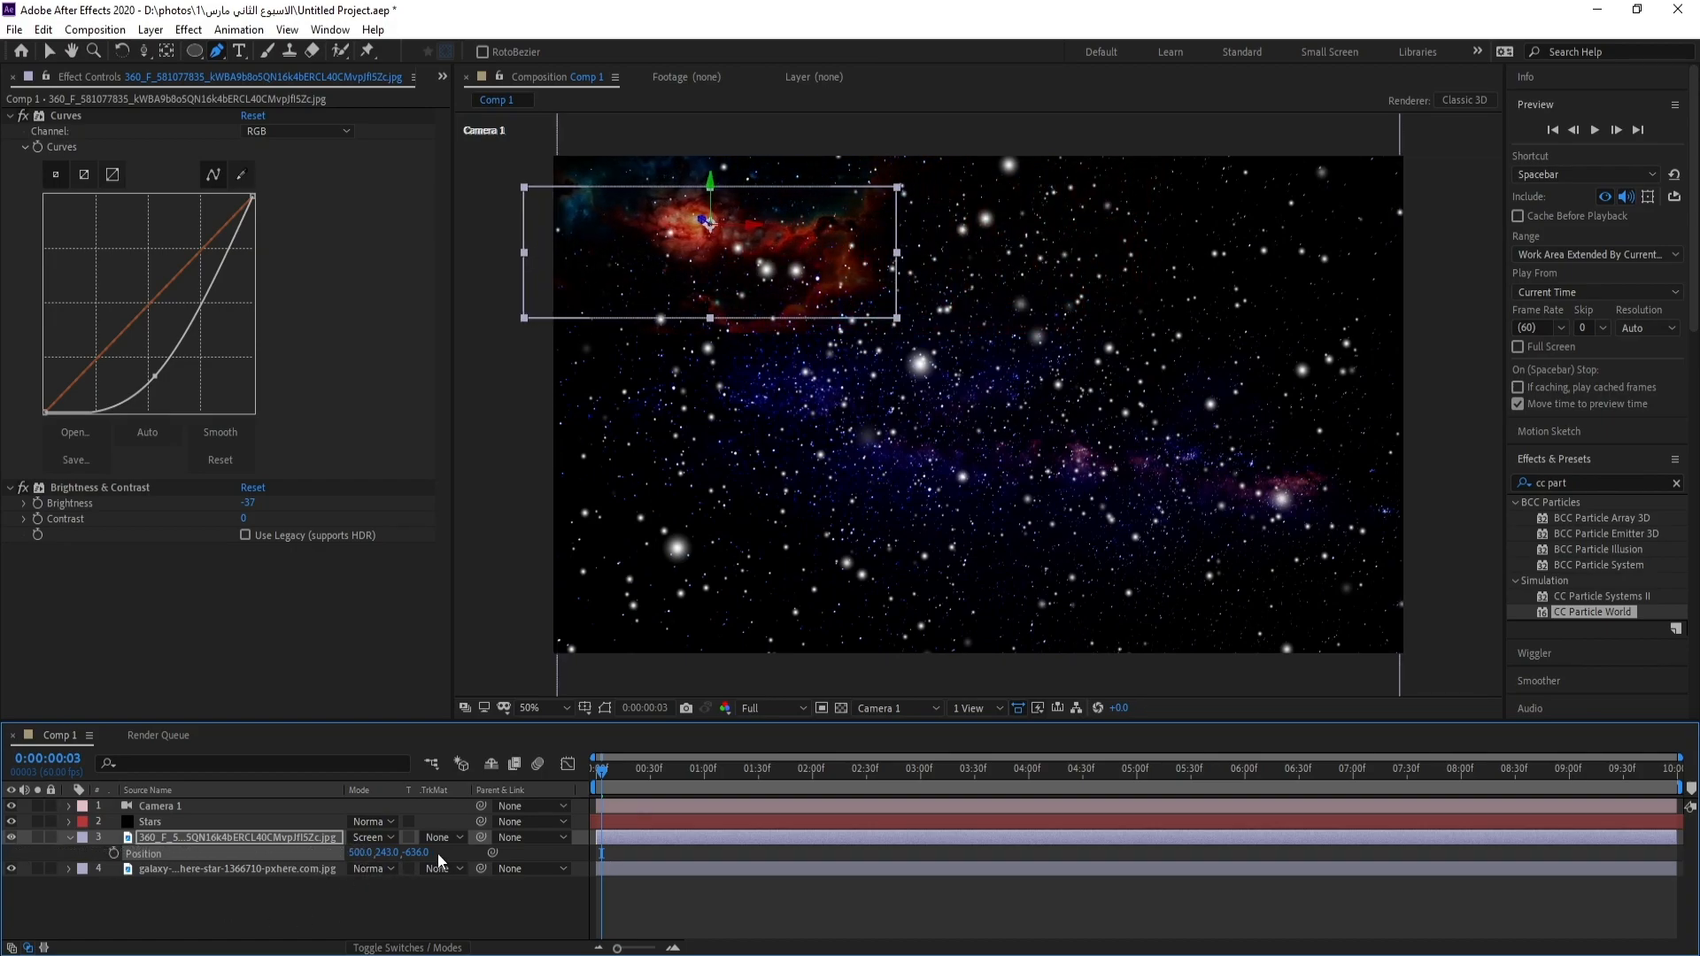
pyautogui.moveTo(416, 853); pyautogui.dragTo(304, 857)
# Step: Preview the camera flight across the timeline and from the start to check the nebula's placement
pyautogui.press('space')
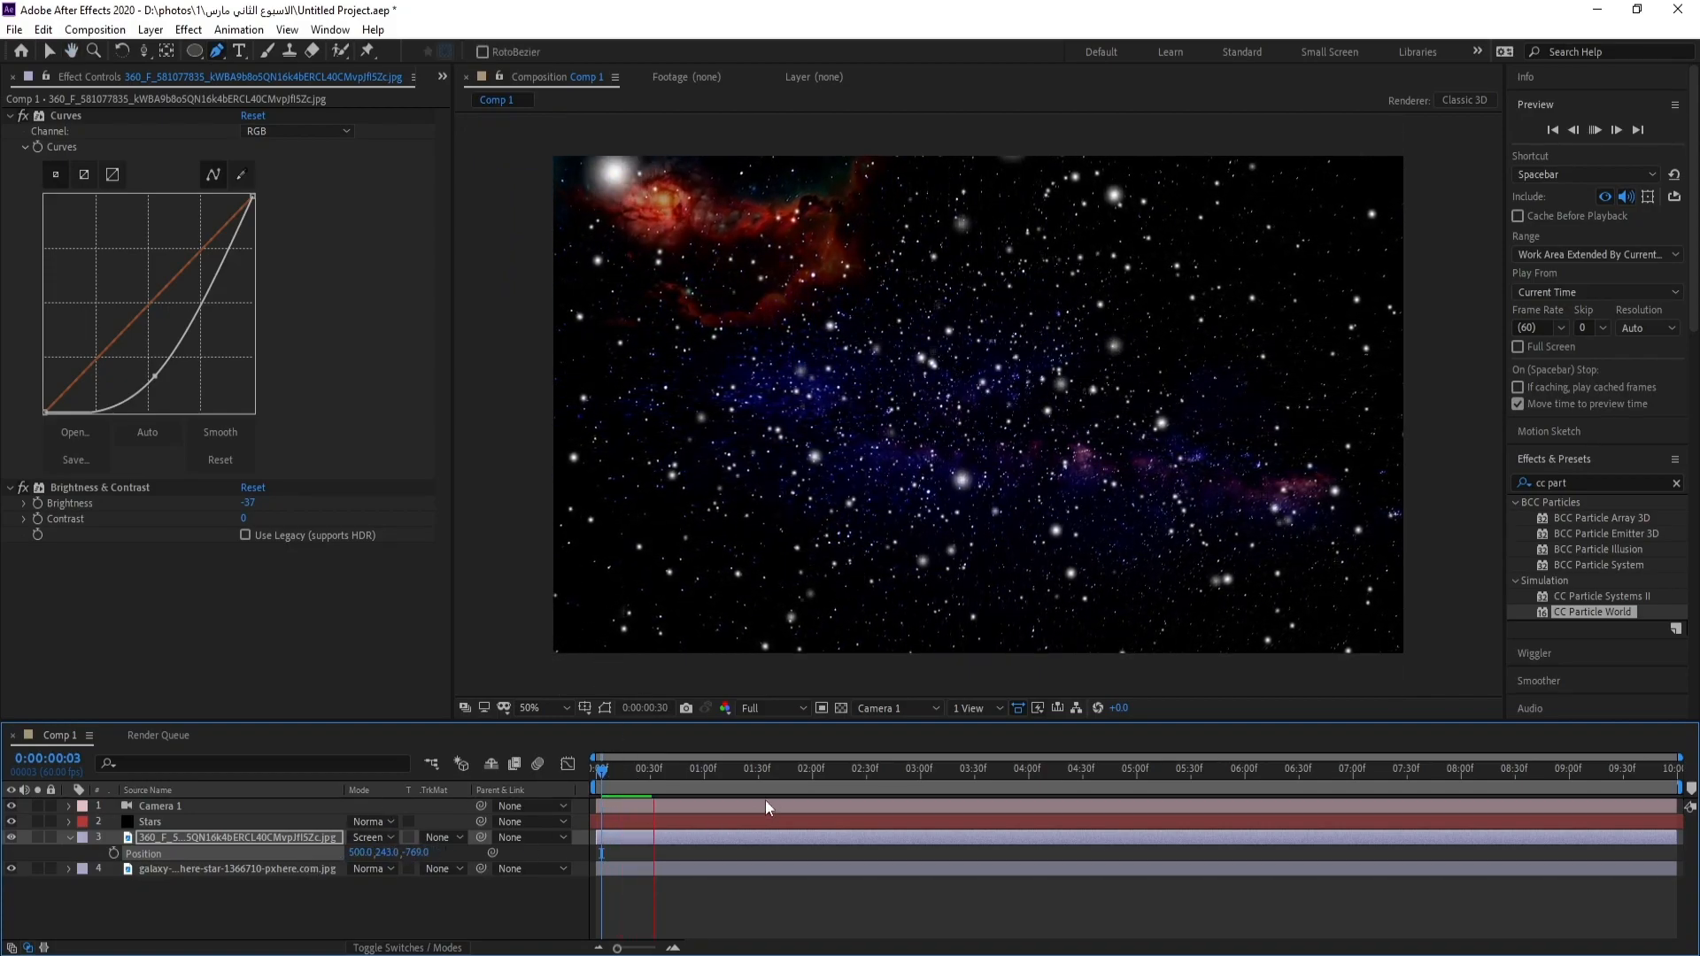
pyautogui.moveTo(671, 778); pyautogui.dragTo(842, 779)
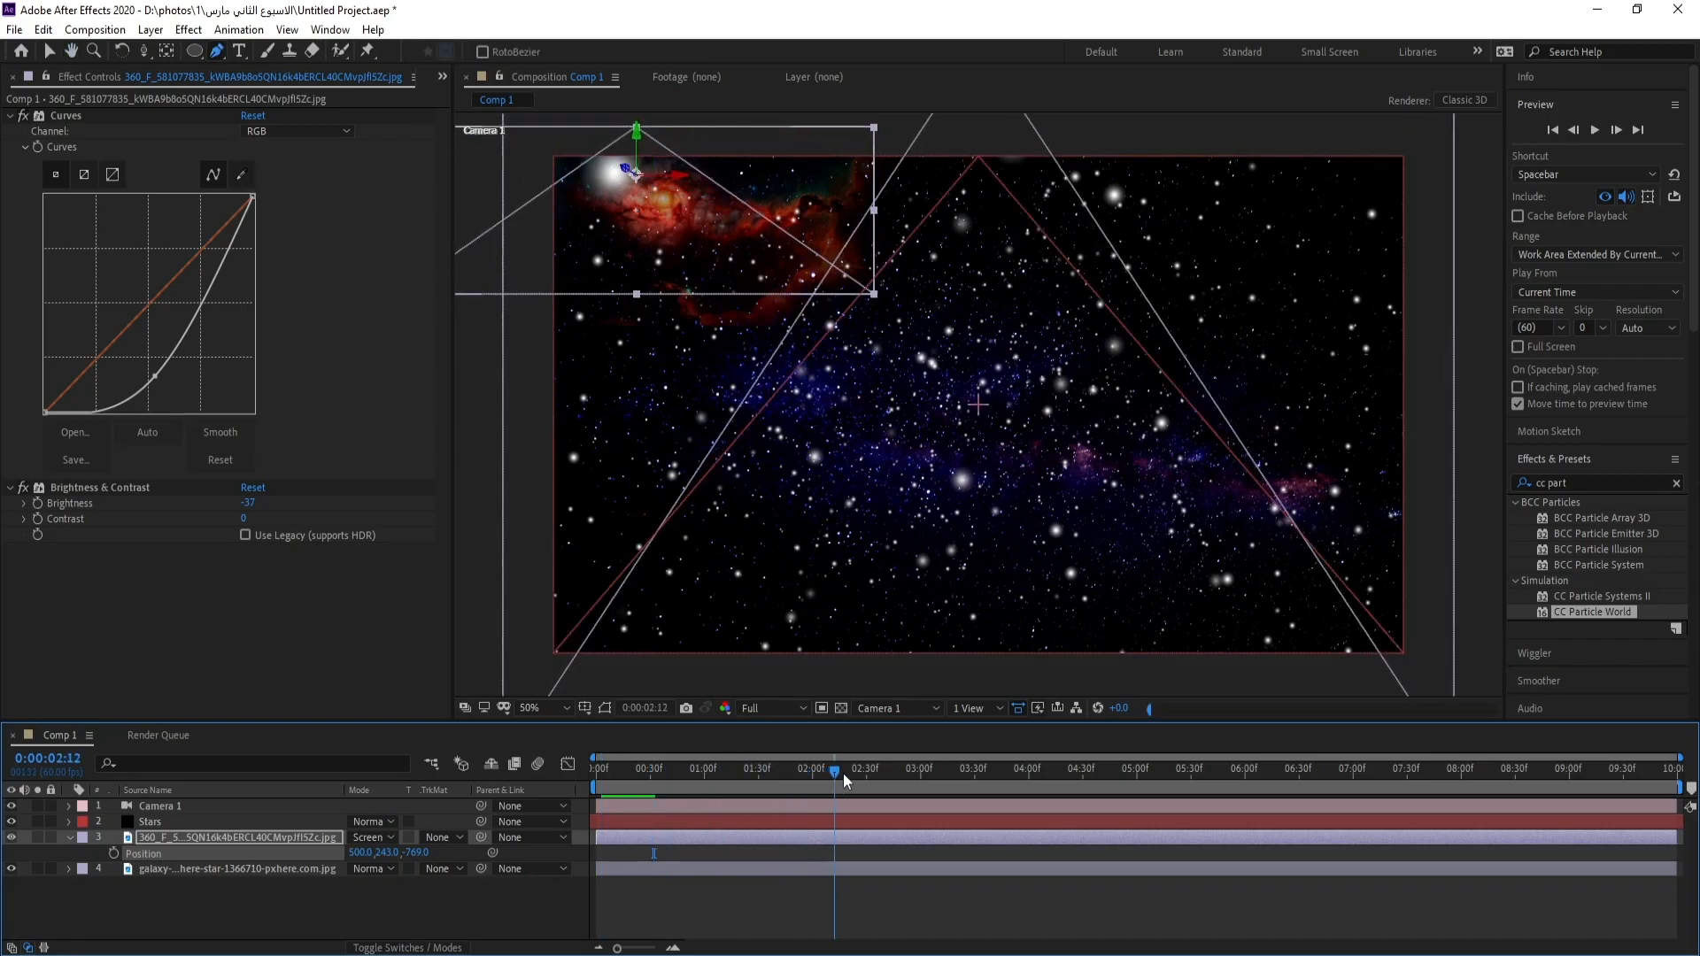
pyautogui.click(971, 774)
pyautogui.moveTo(980, 776); pyautogui.dragTo(1330, 774)
pyautogui.press('Home')
pyautogui.press('space')
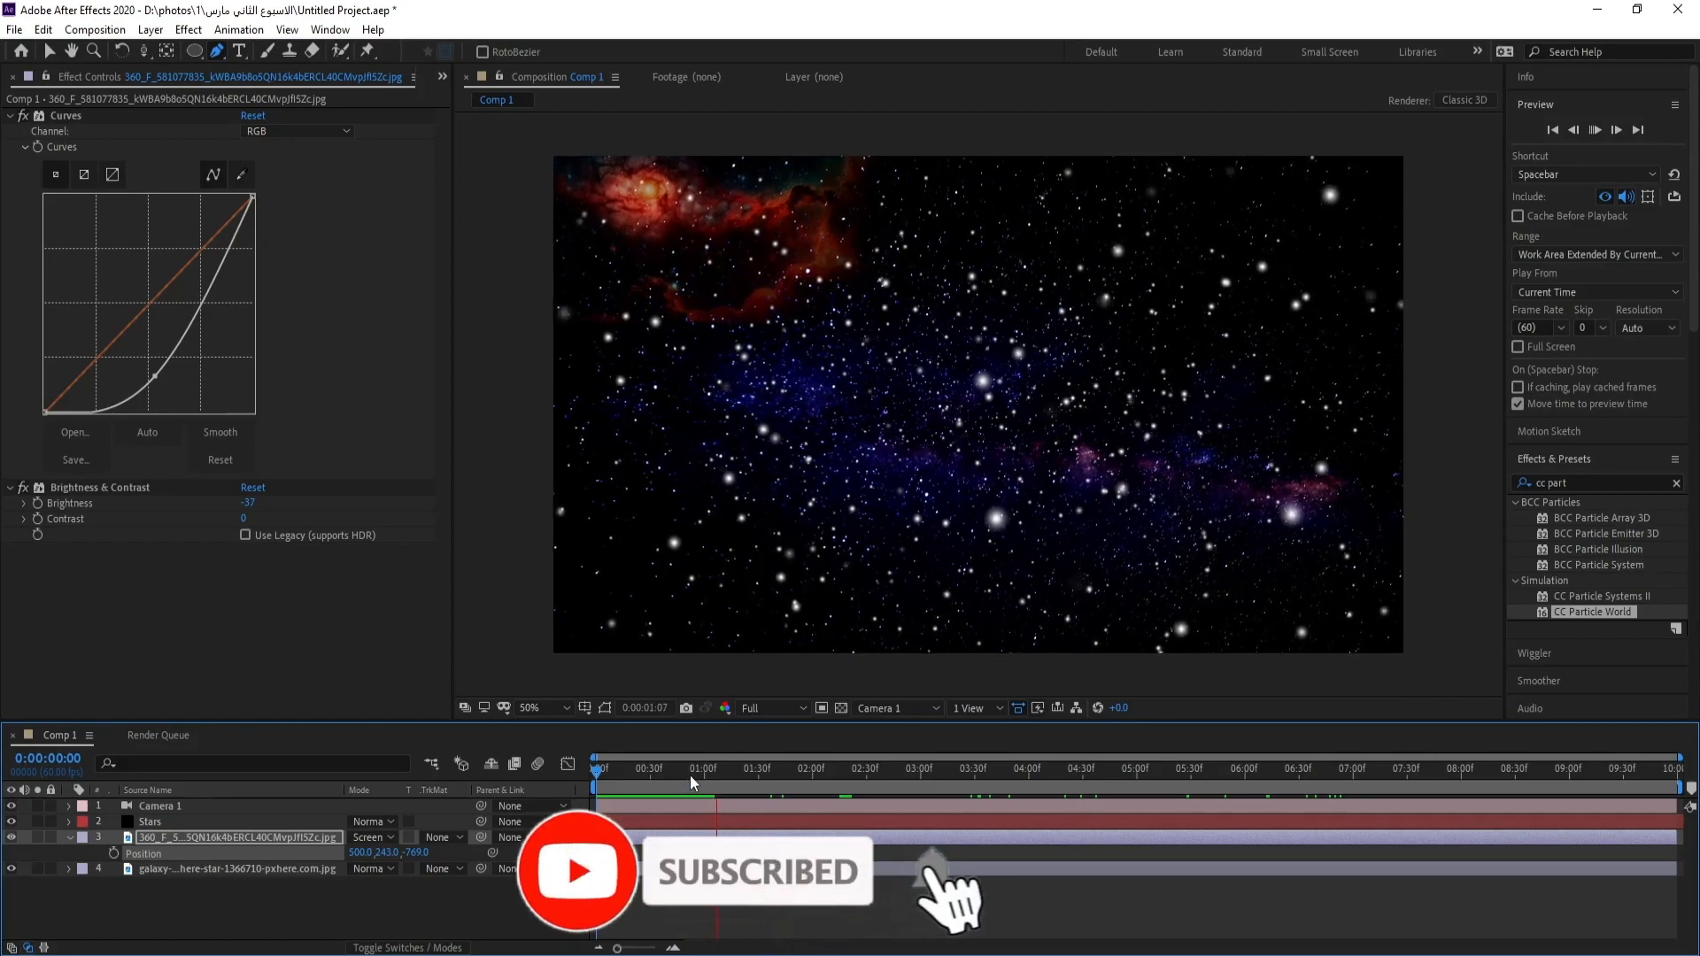
pyautogui.press('space')
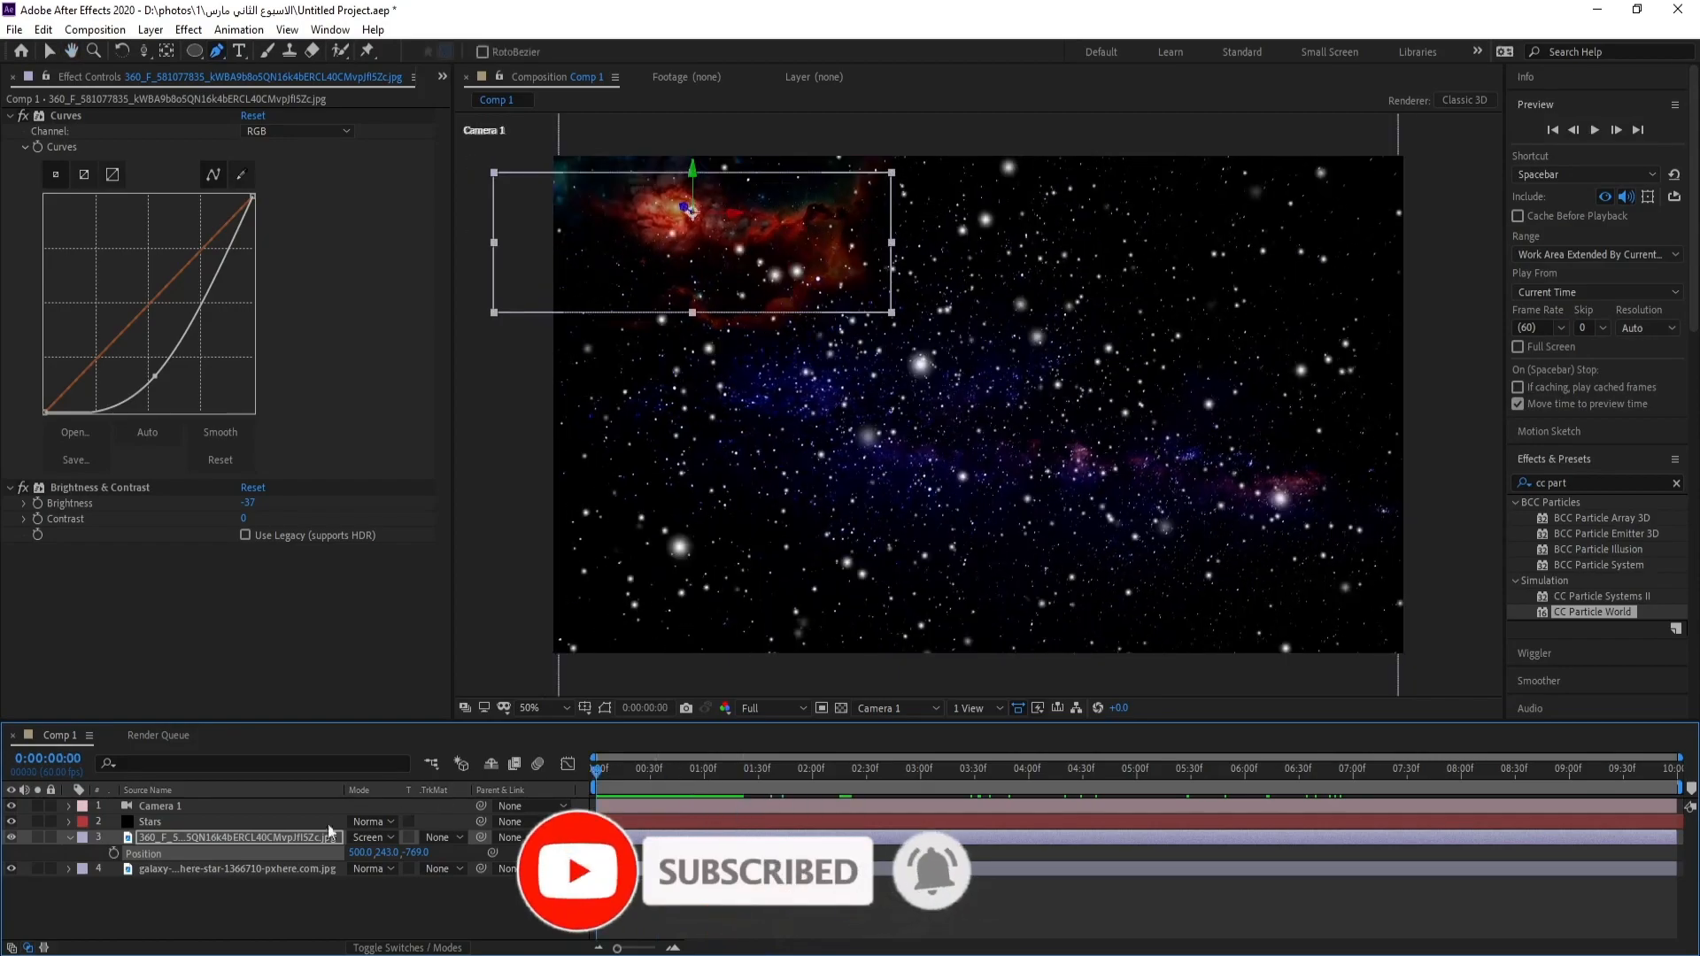
# Step: Import the pexels galaxy image 4737522 and place it between the Stars and nebula image layers
pyautogui.click(69, 836)
pyautogui.click(163, 896)
pyautogui.click(194, 841)
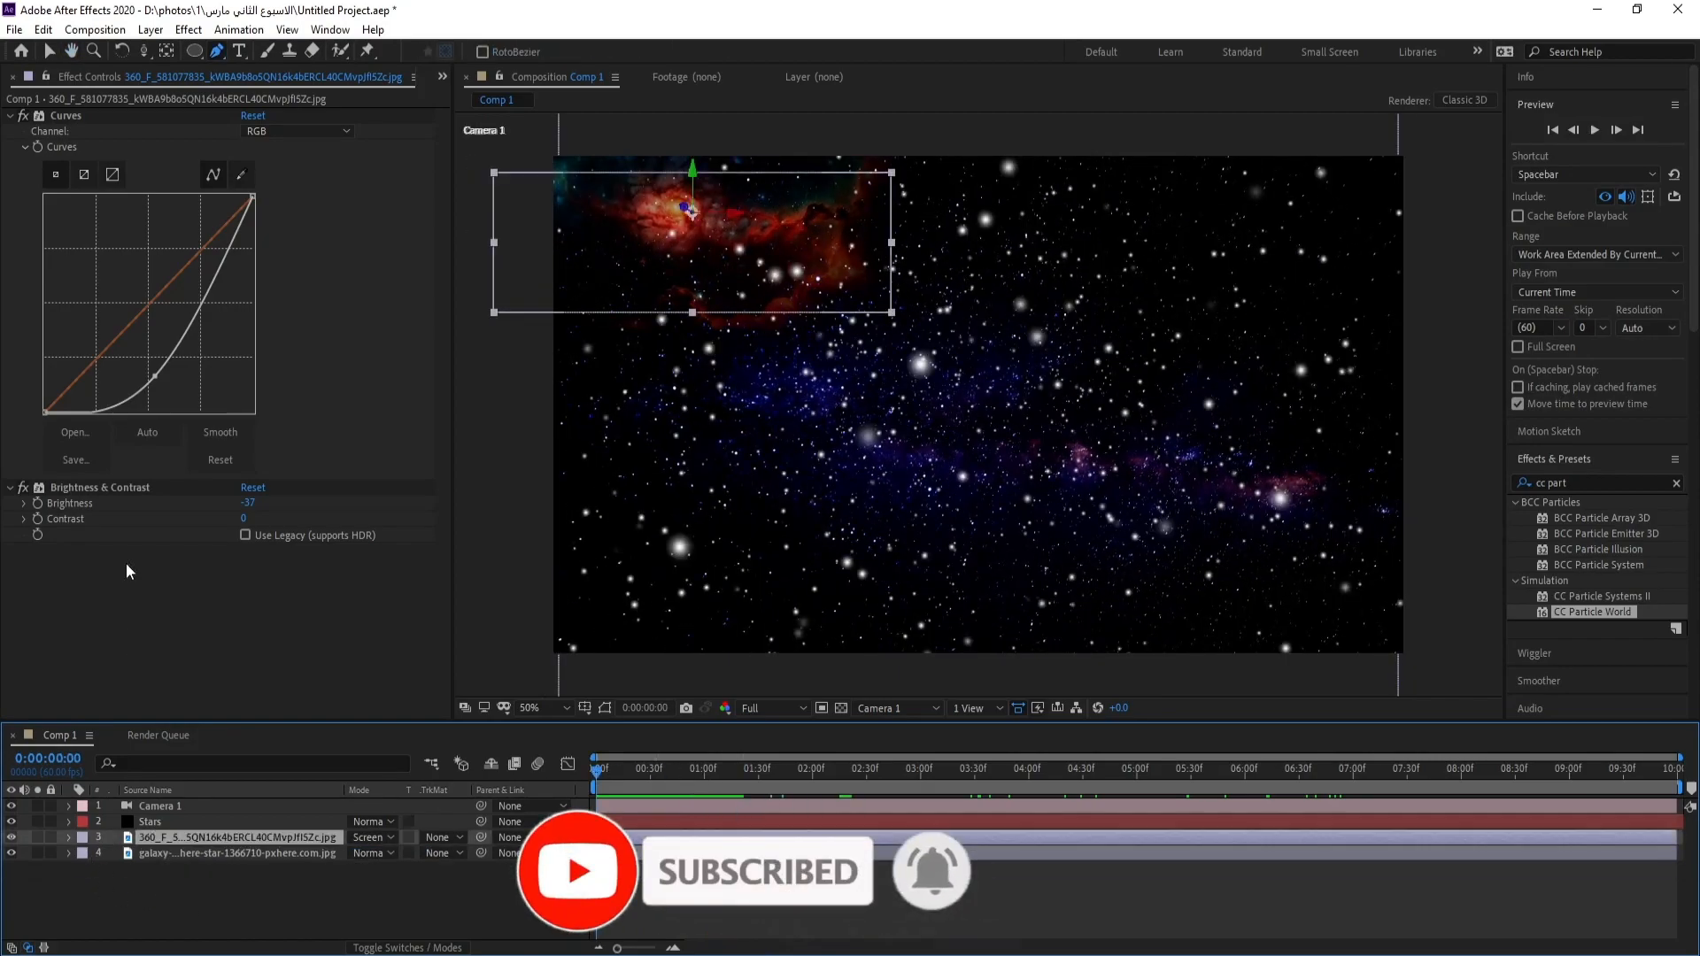
pyautogui.click(15, 30)
pyautogui.moveTo(216, 283)
pyautogui.click(328, 286)
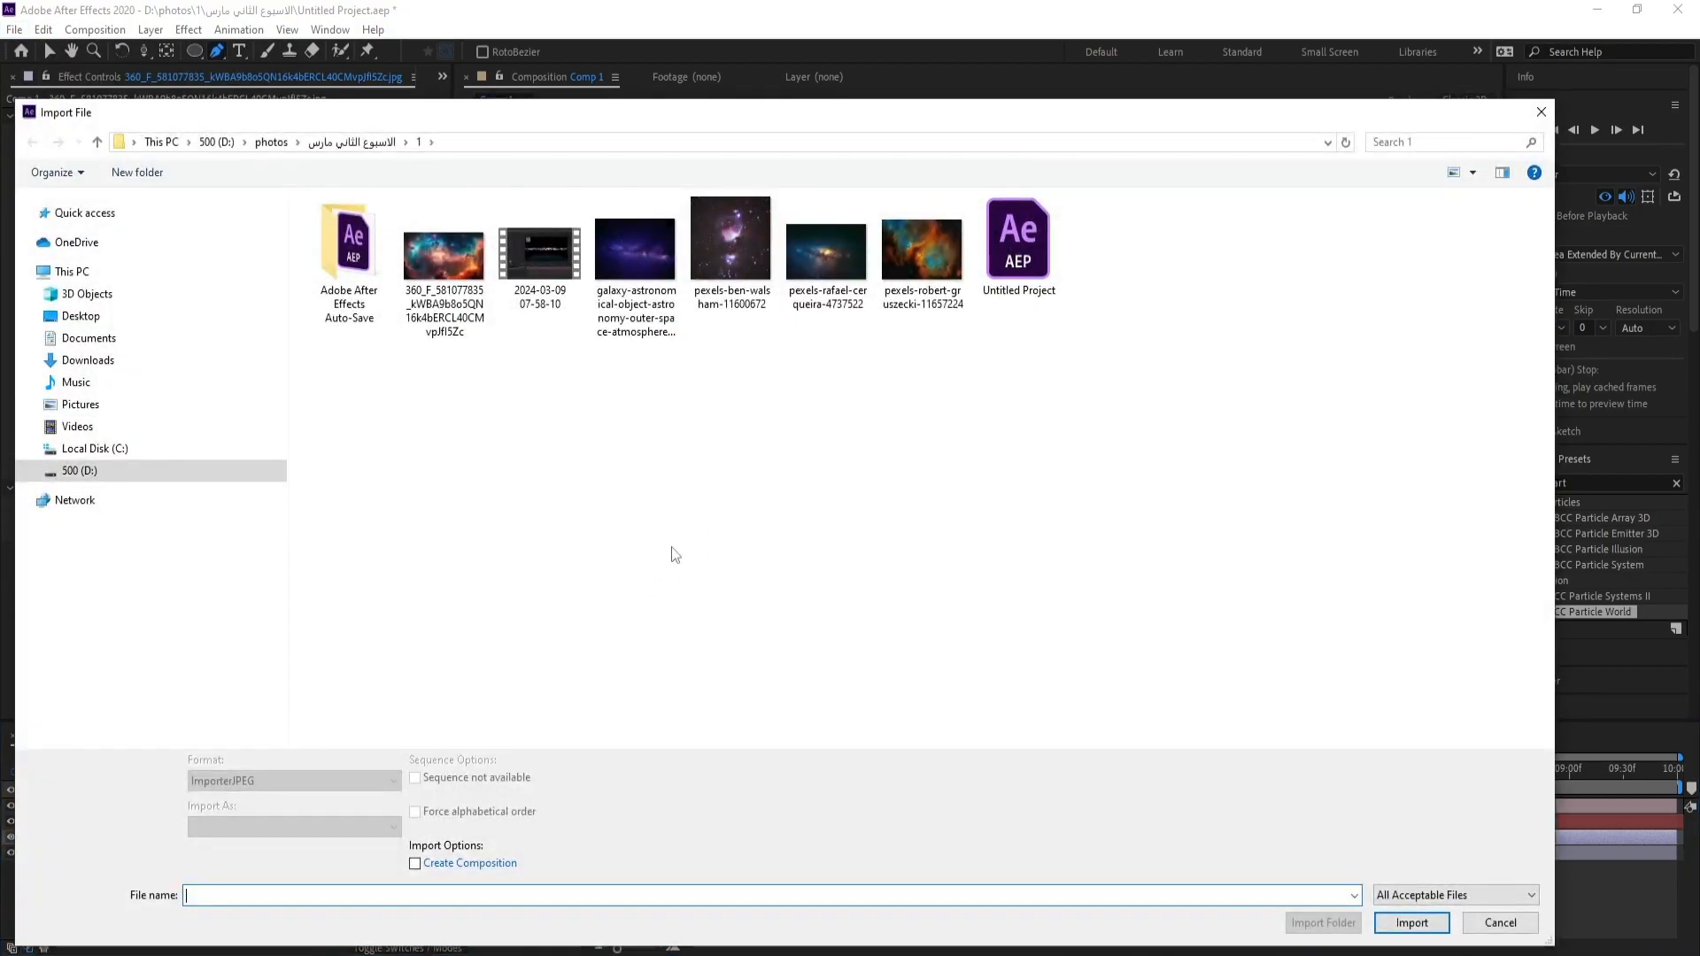
pyautogui.doubleClick(815, 264)
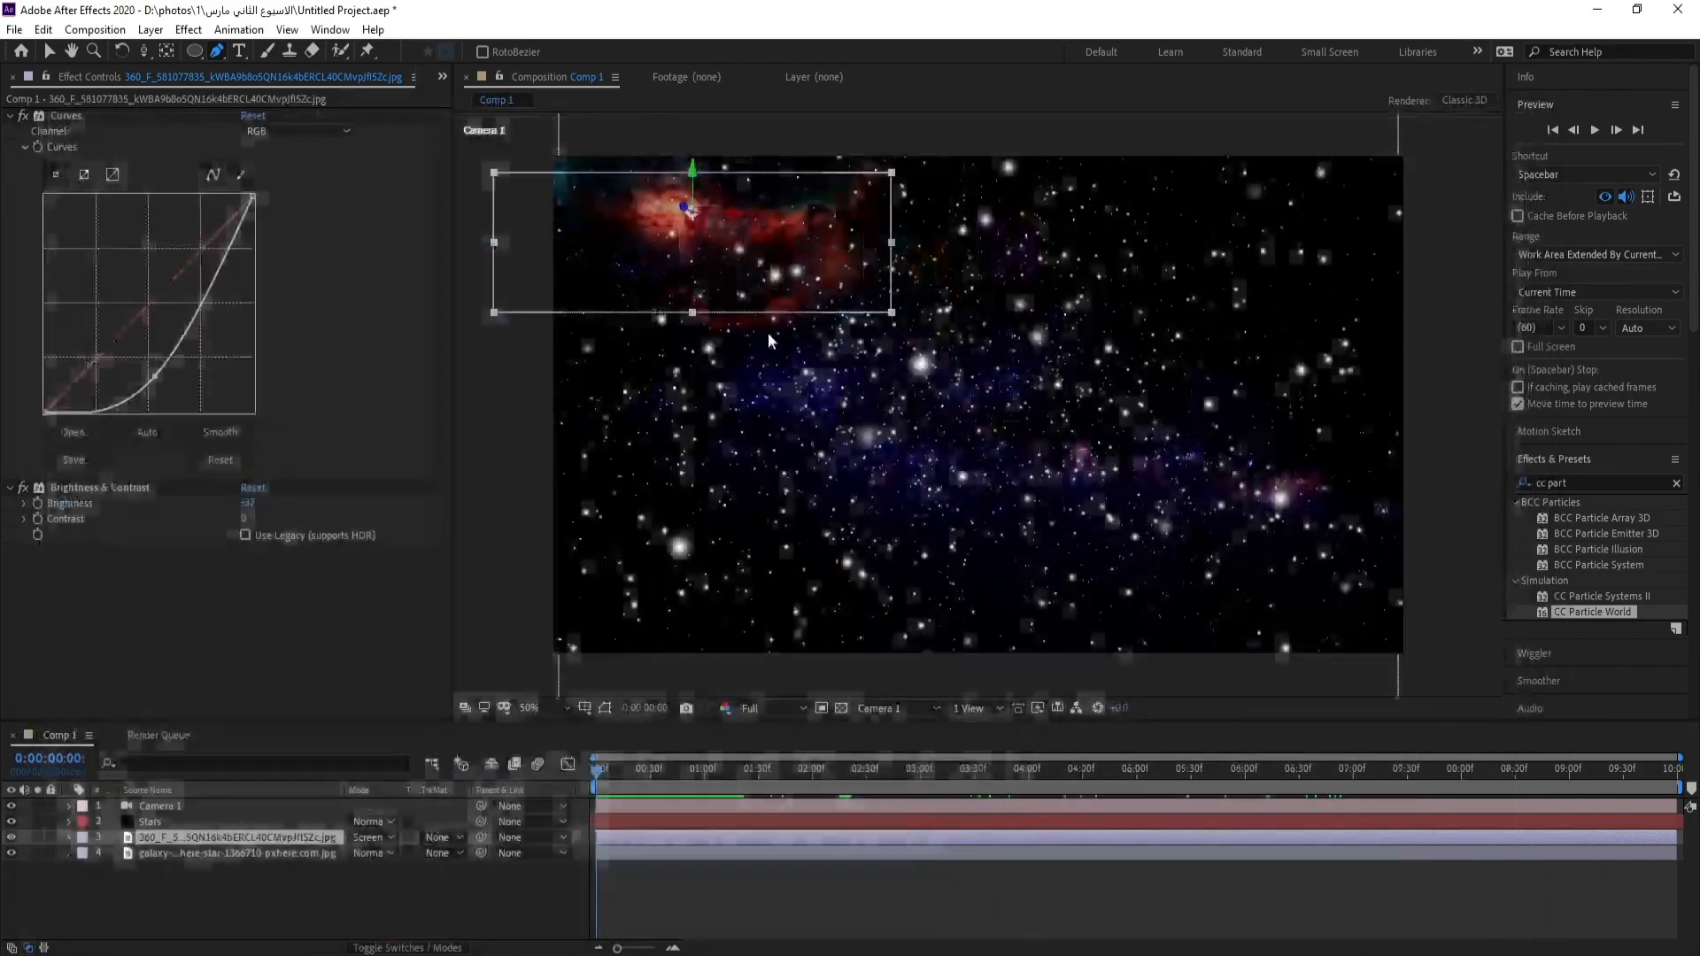
pyautogui.moveTo(68, 303); pyautogui.dragTo(191, 832)
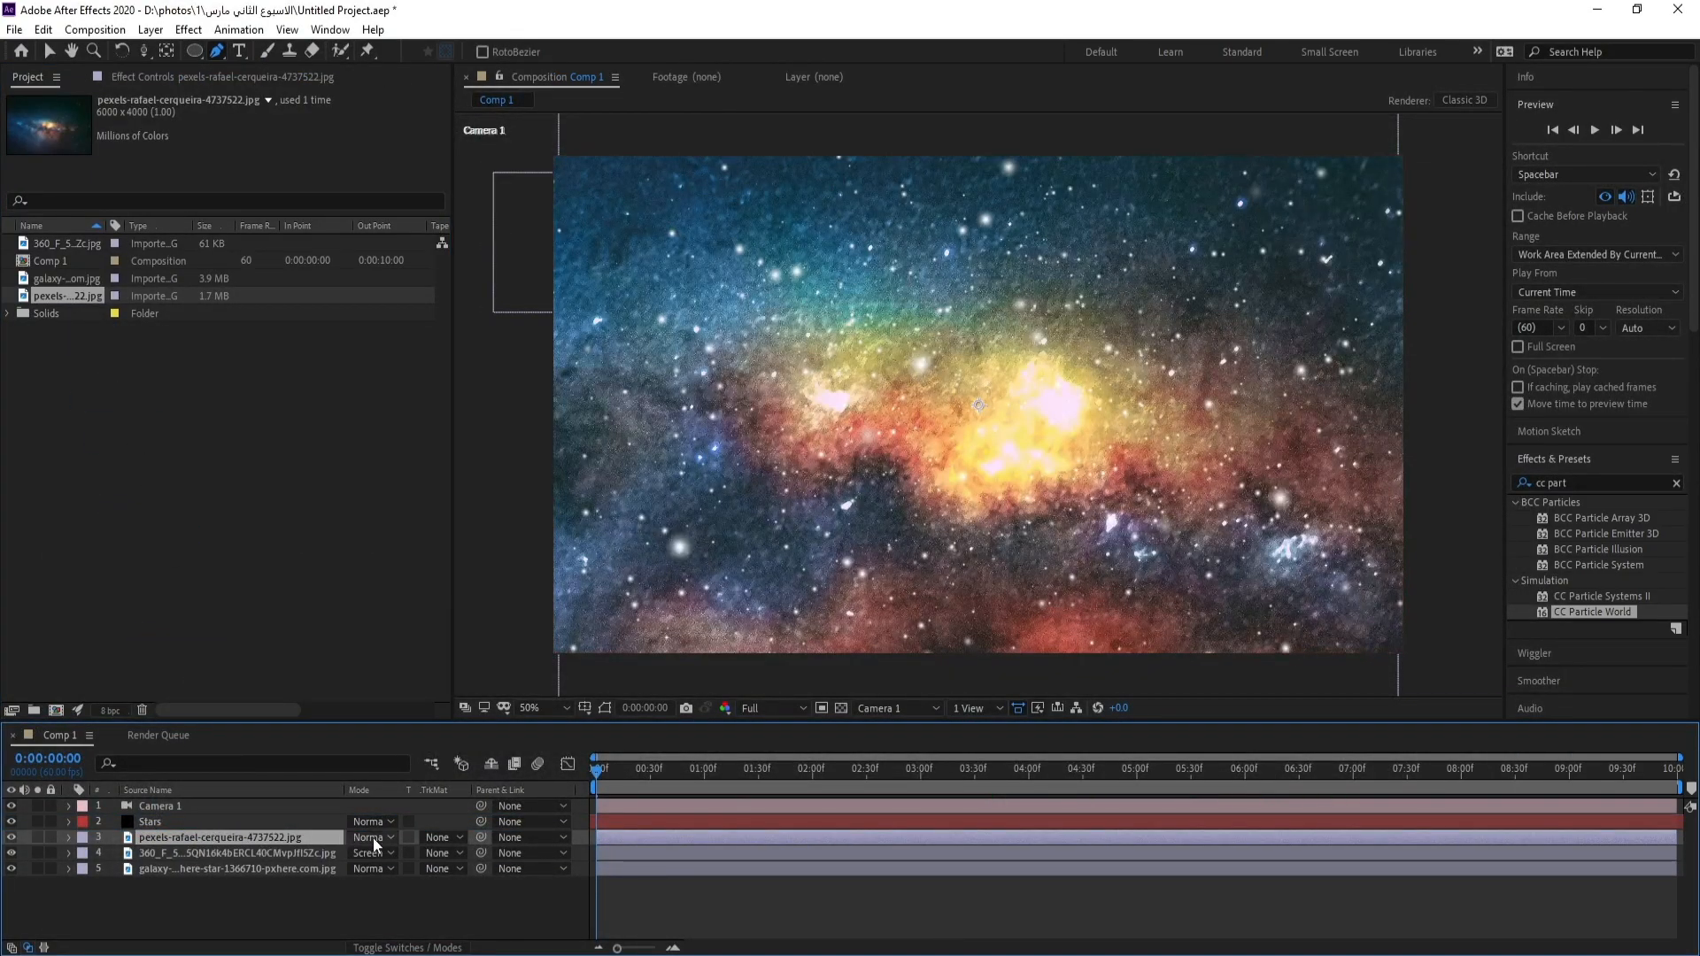
# Step: Set the pexels image layer's blending mode to Screen and its Scale to 35%
pyautogui.click(370, 838)
pyautogui.click(416, 259)
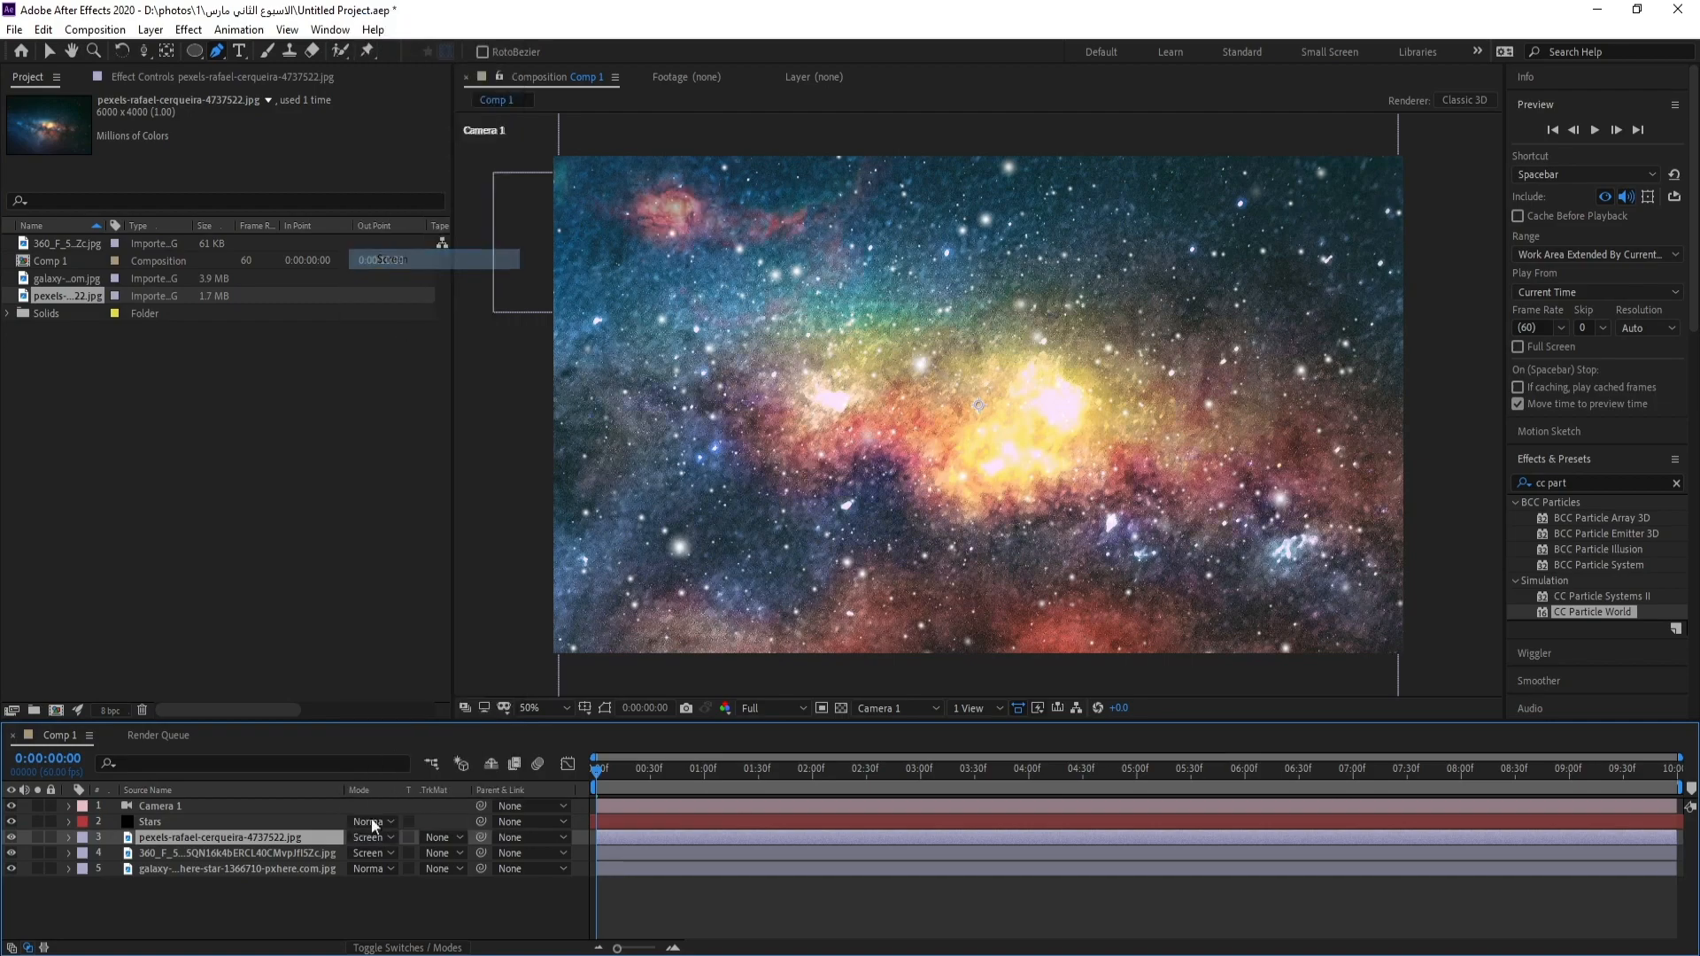
pyautogui.press('s')
pyautogui.moveTo(379, 854); pyautogui.dragTo(326, 858)
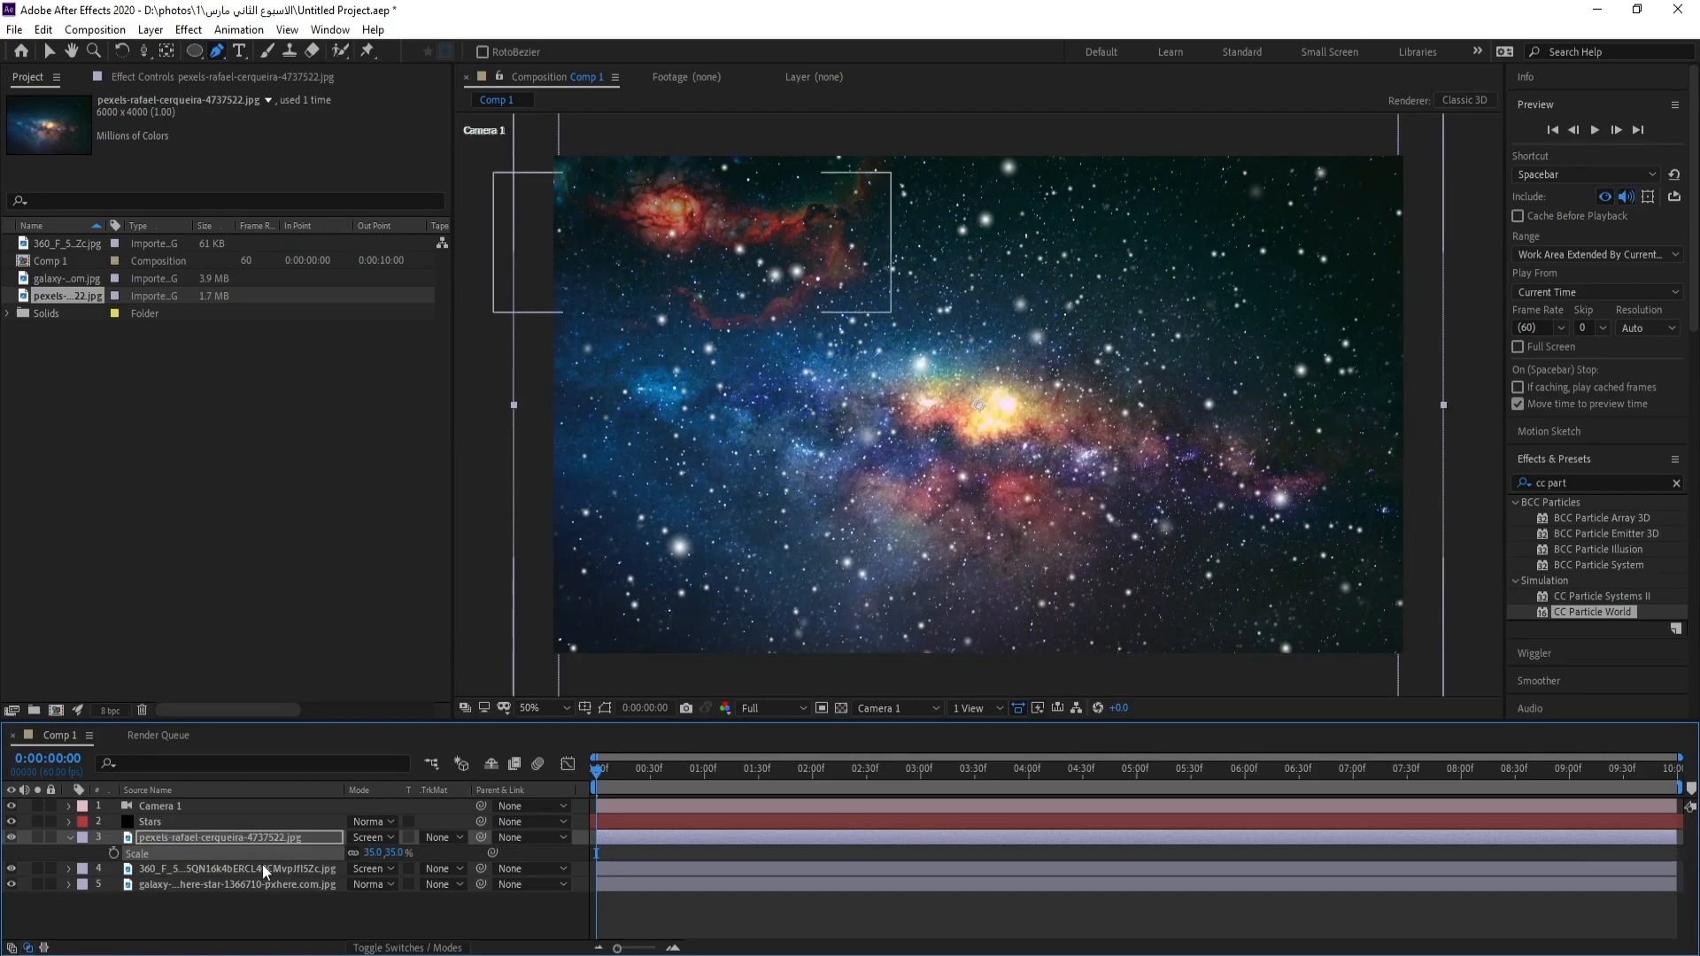
# Step: Draw a closed, roughly oval Pen mask around the bright galaxy centre on the pexels image layer
pyautogui.click(228, 840)
pyautogui.click(1185, 379)
pyautogui.click(1073, 353)
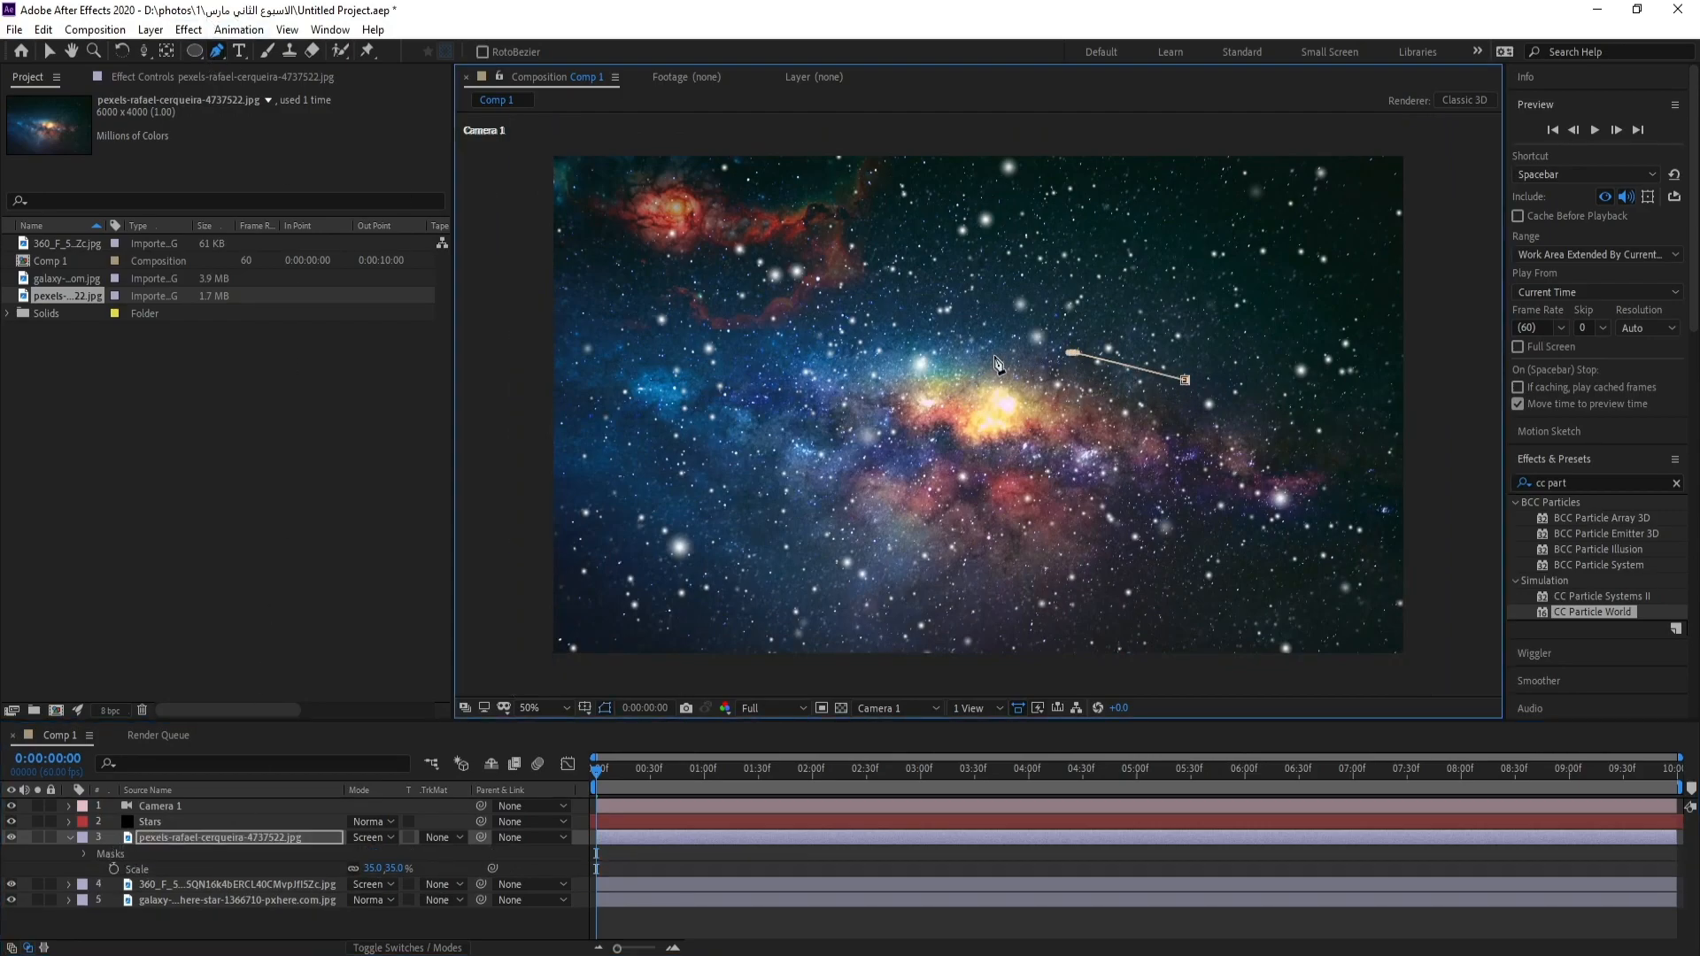
pyautogui.moveTo(1271, 511); pyautogui.dragTo(1259, 473)
pyautogui.click(1185, 381)
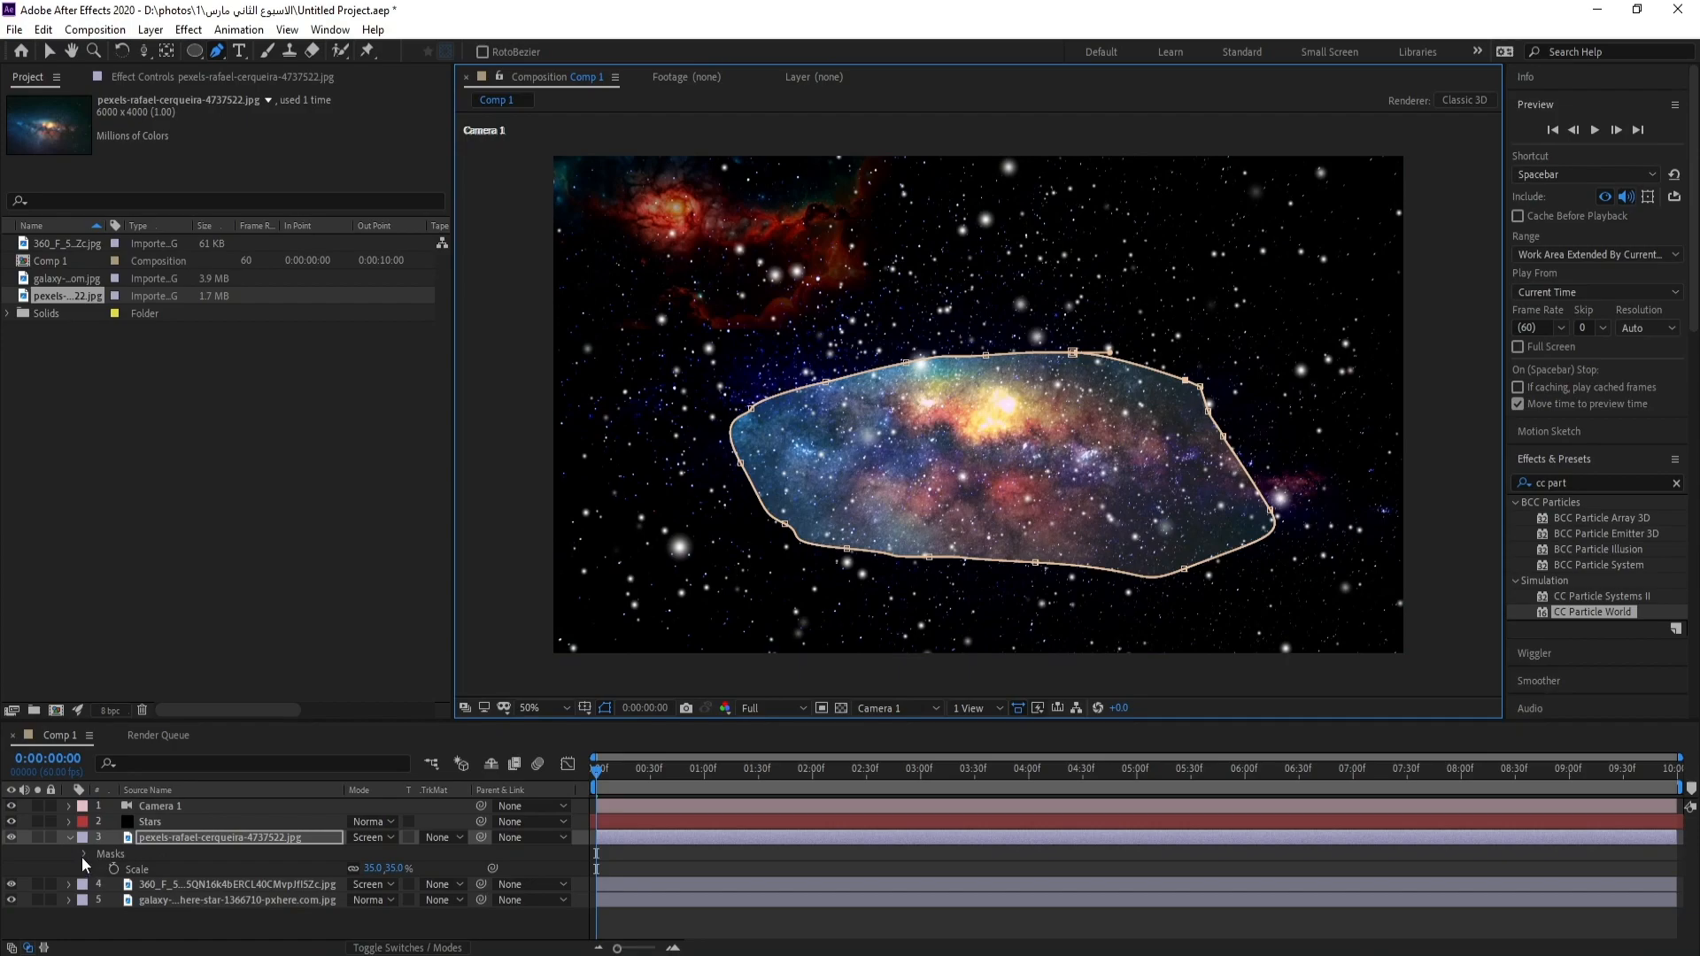
# Step: Set the pexels layer's mask feather to 313 pixels and hide the mask outline in the composition view
pyautogui.click(83, 855)
pyautogui.click(99, 870)
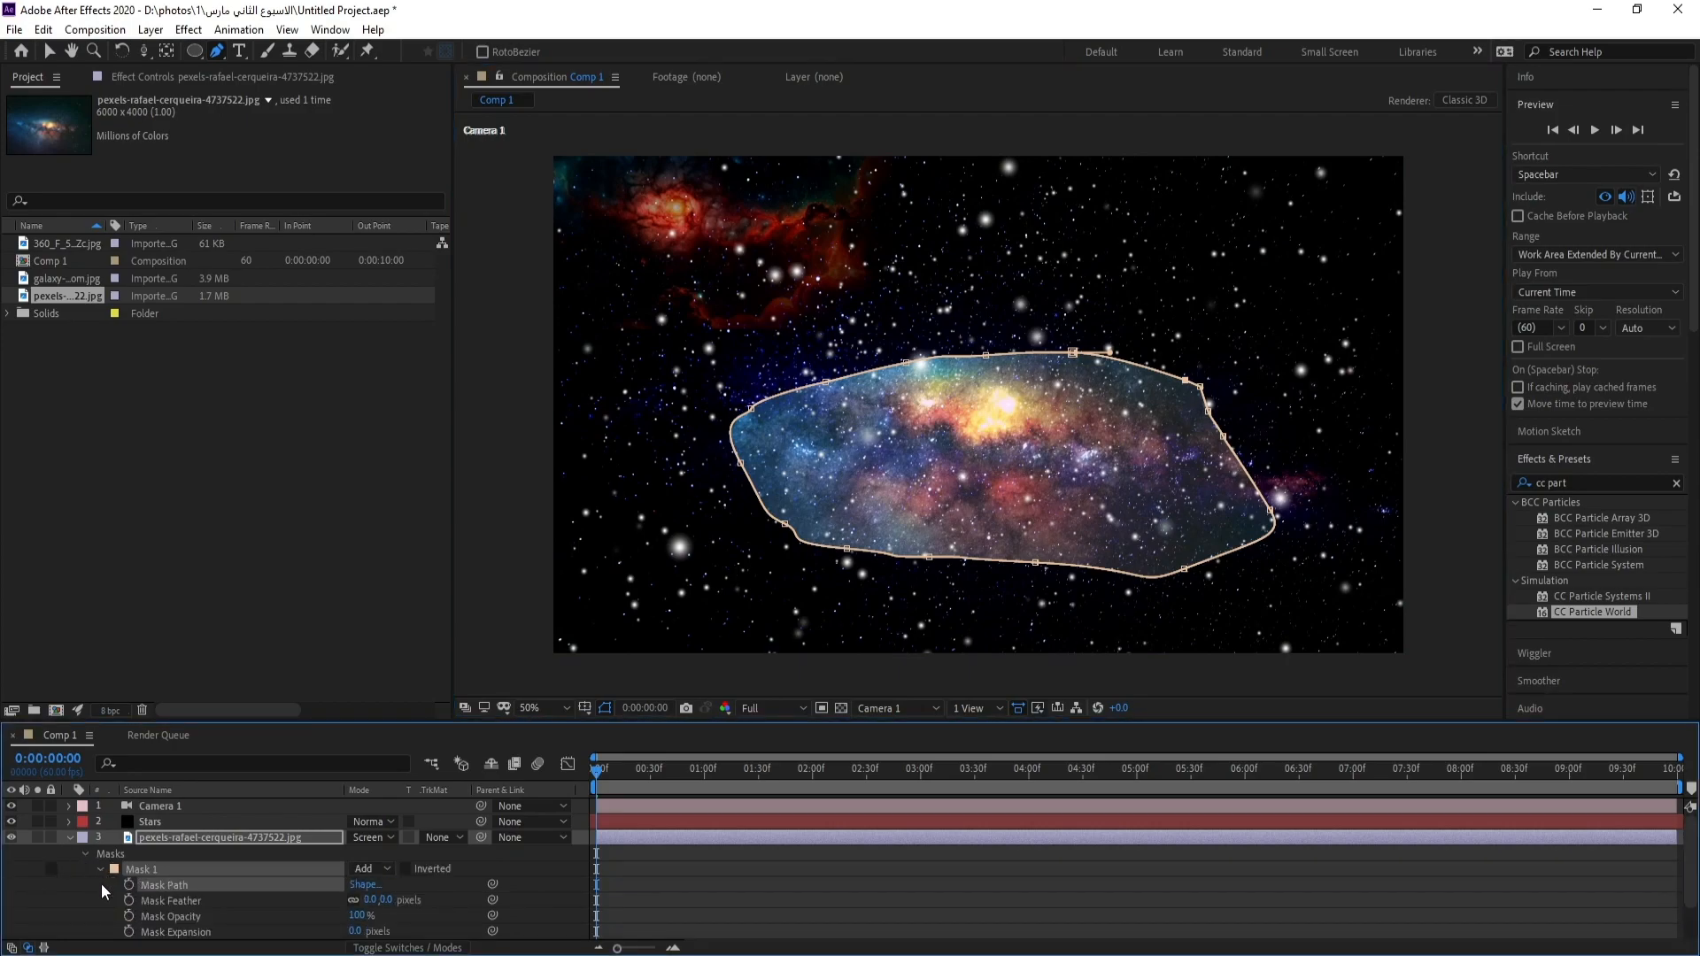
pyautogui.moveTo(371, 904); pyautogui.dragTo(617, 898)
pyautogui.click(607, 709)
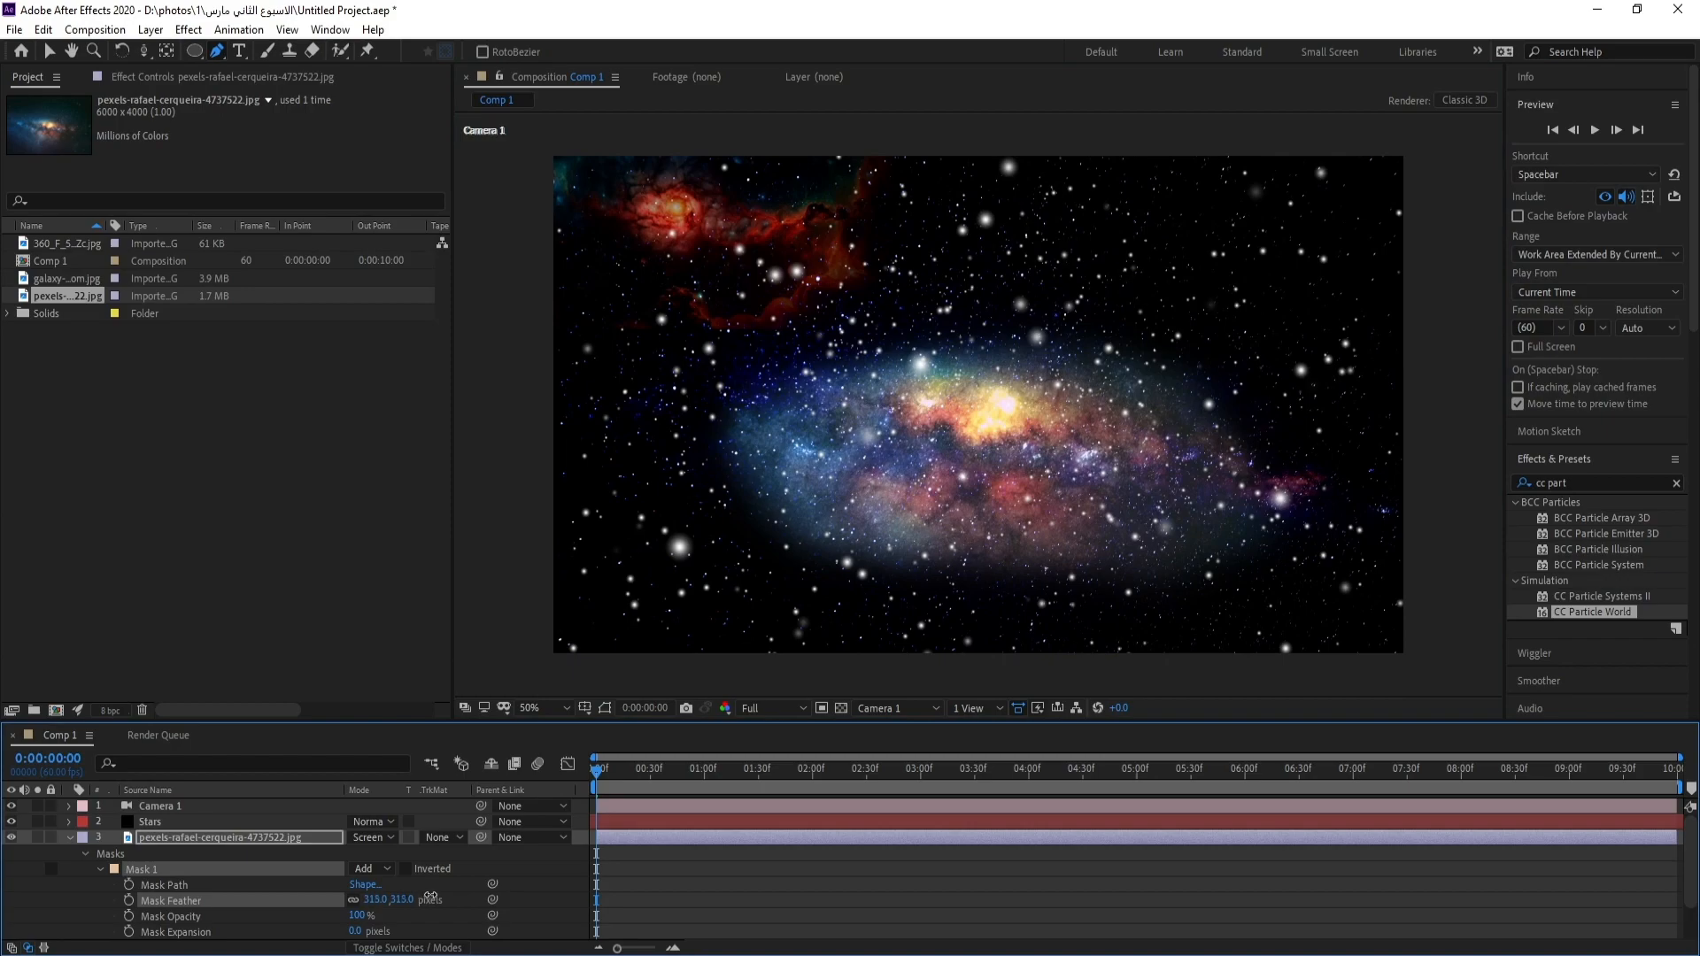
pyautogui.click(69, 837)
# Step: Copy the nebula layer's Curves and Brightness & Contrast effects onto the pexels image layer
pyautogui.click(160, 853)
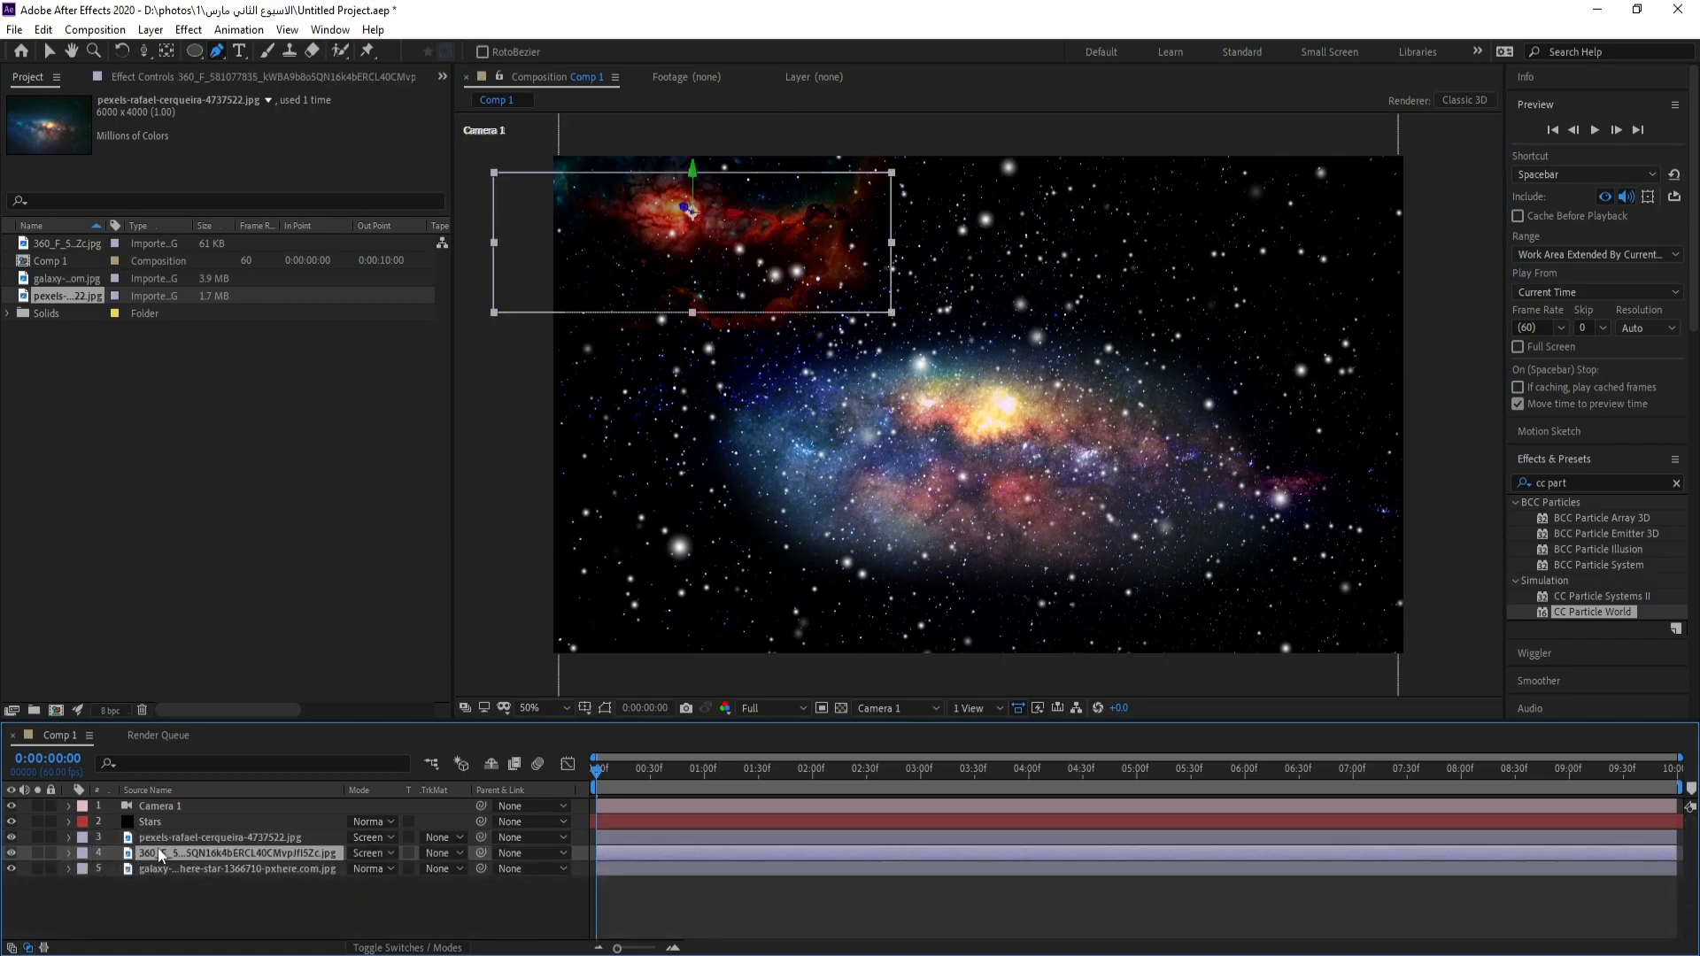
pyautogui.click(226, 77)
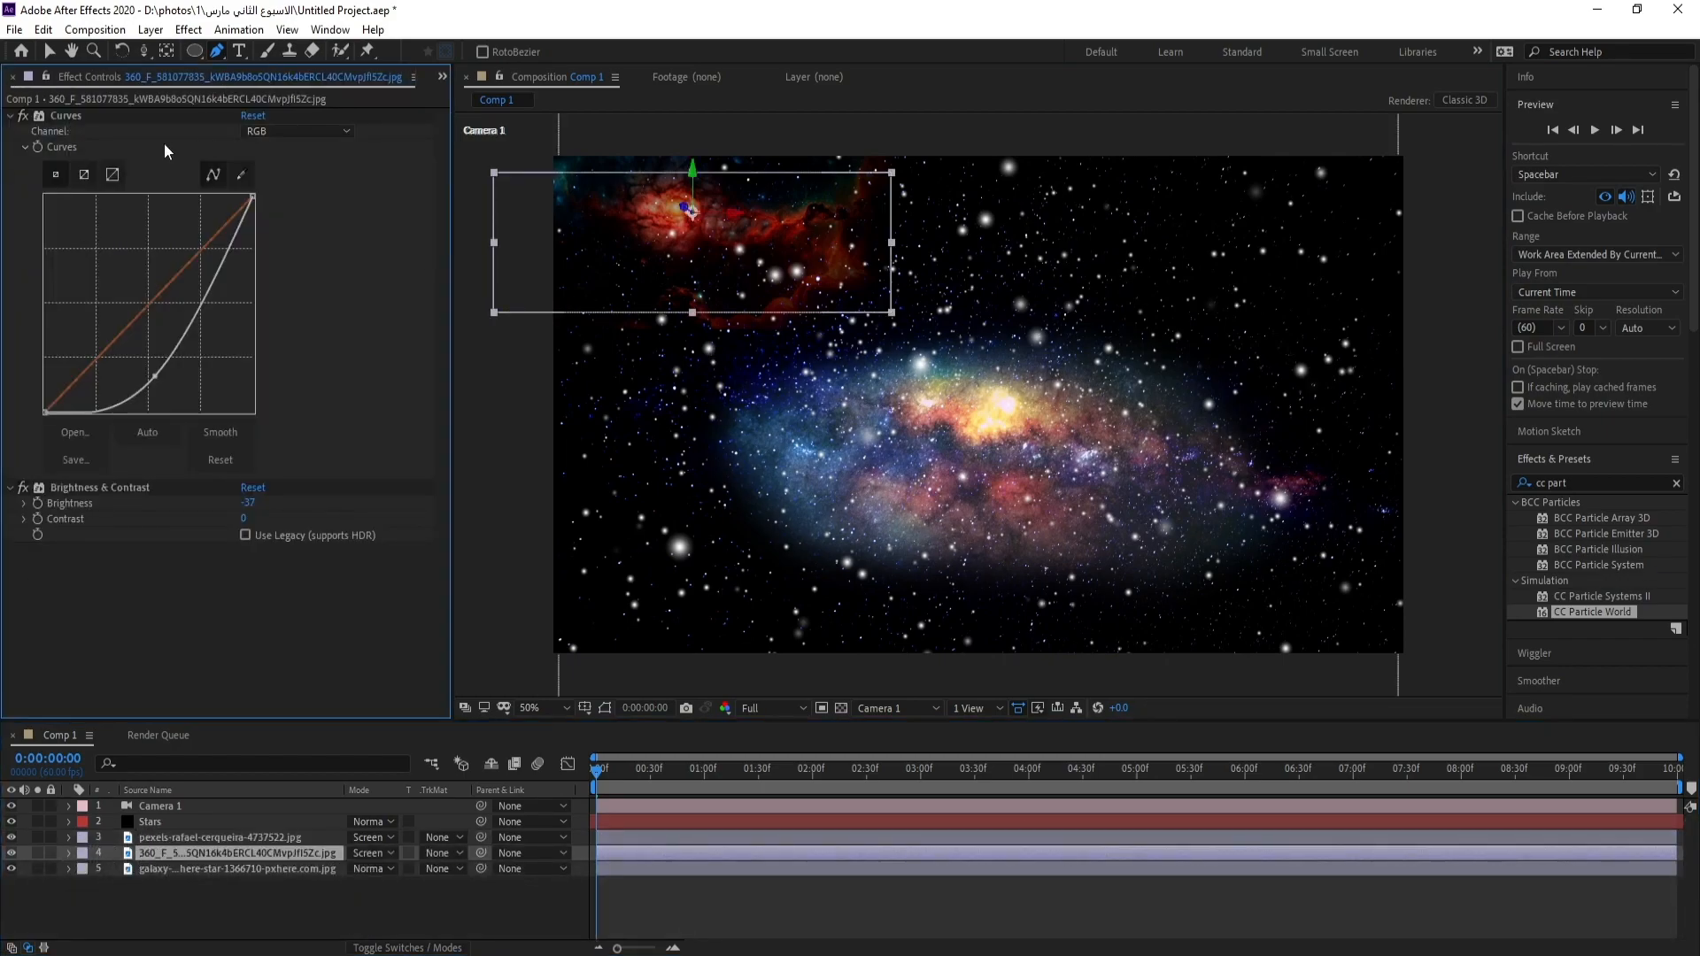
pyautogui.click(66, 115)
pyautogui.click(104, 487)
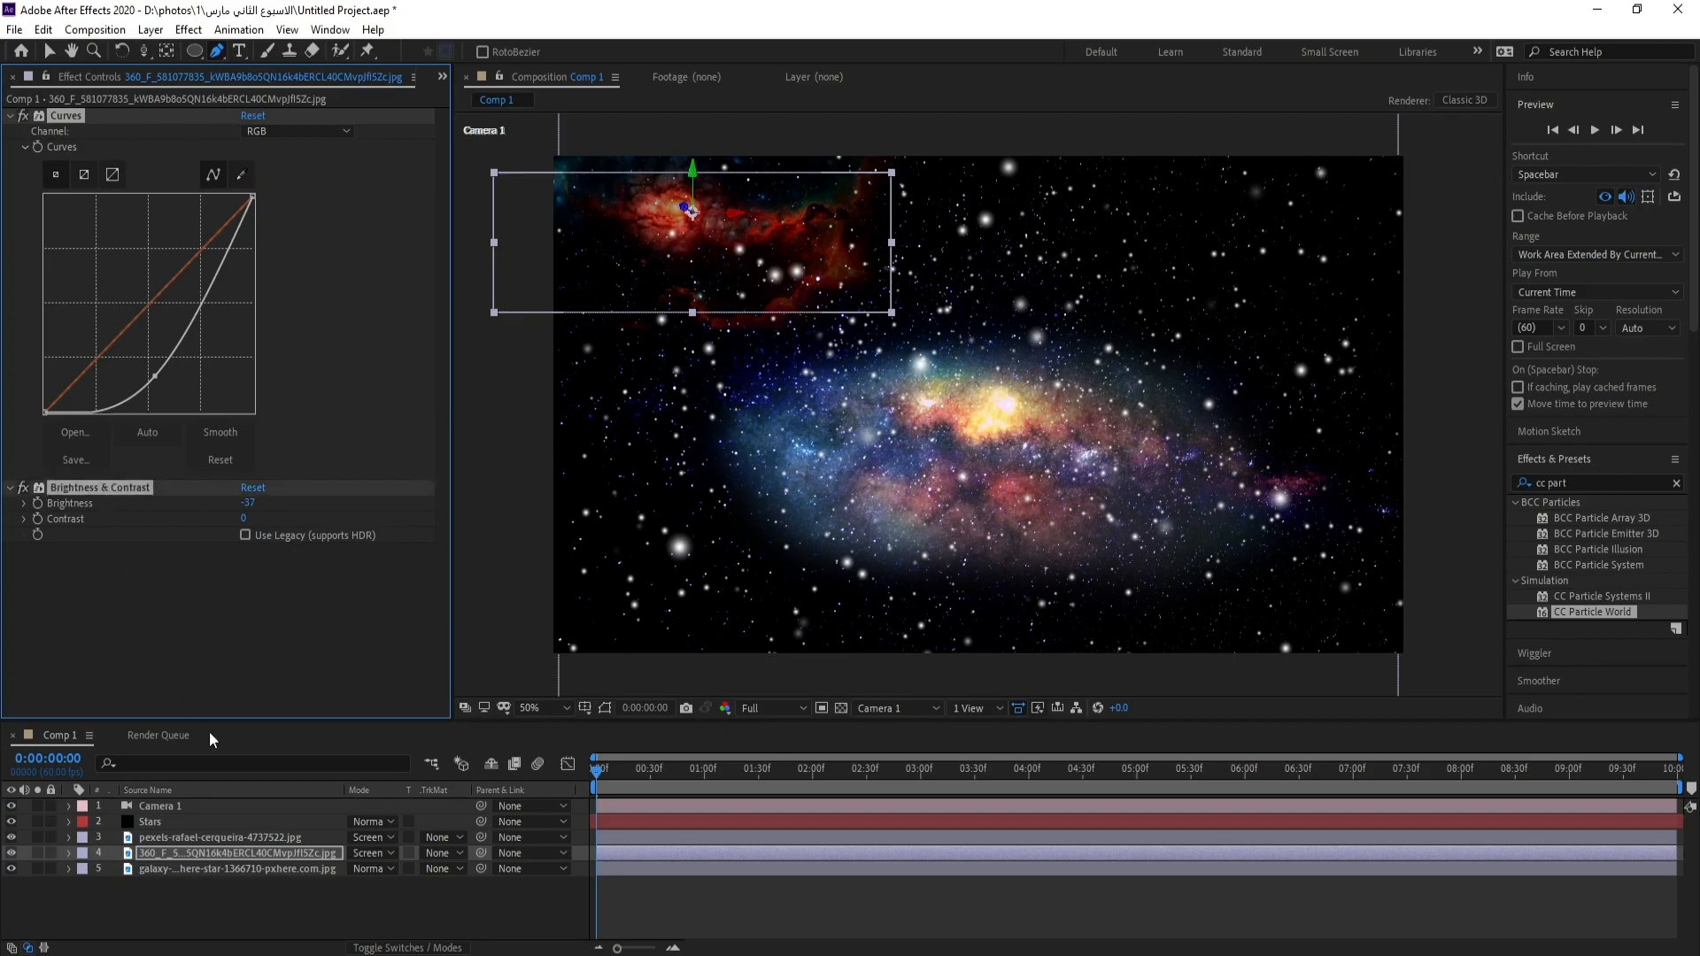
pyautogui.click(232, 838)
pyautogui.hotkey('ctrl', 'v')
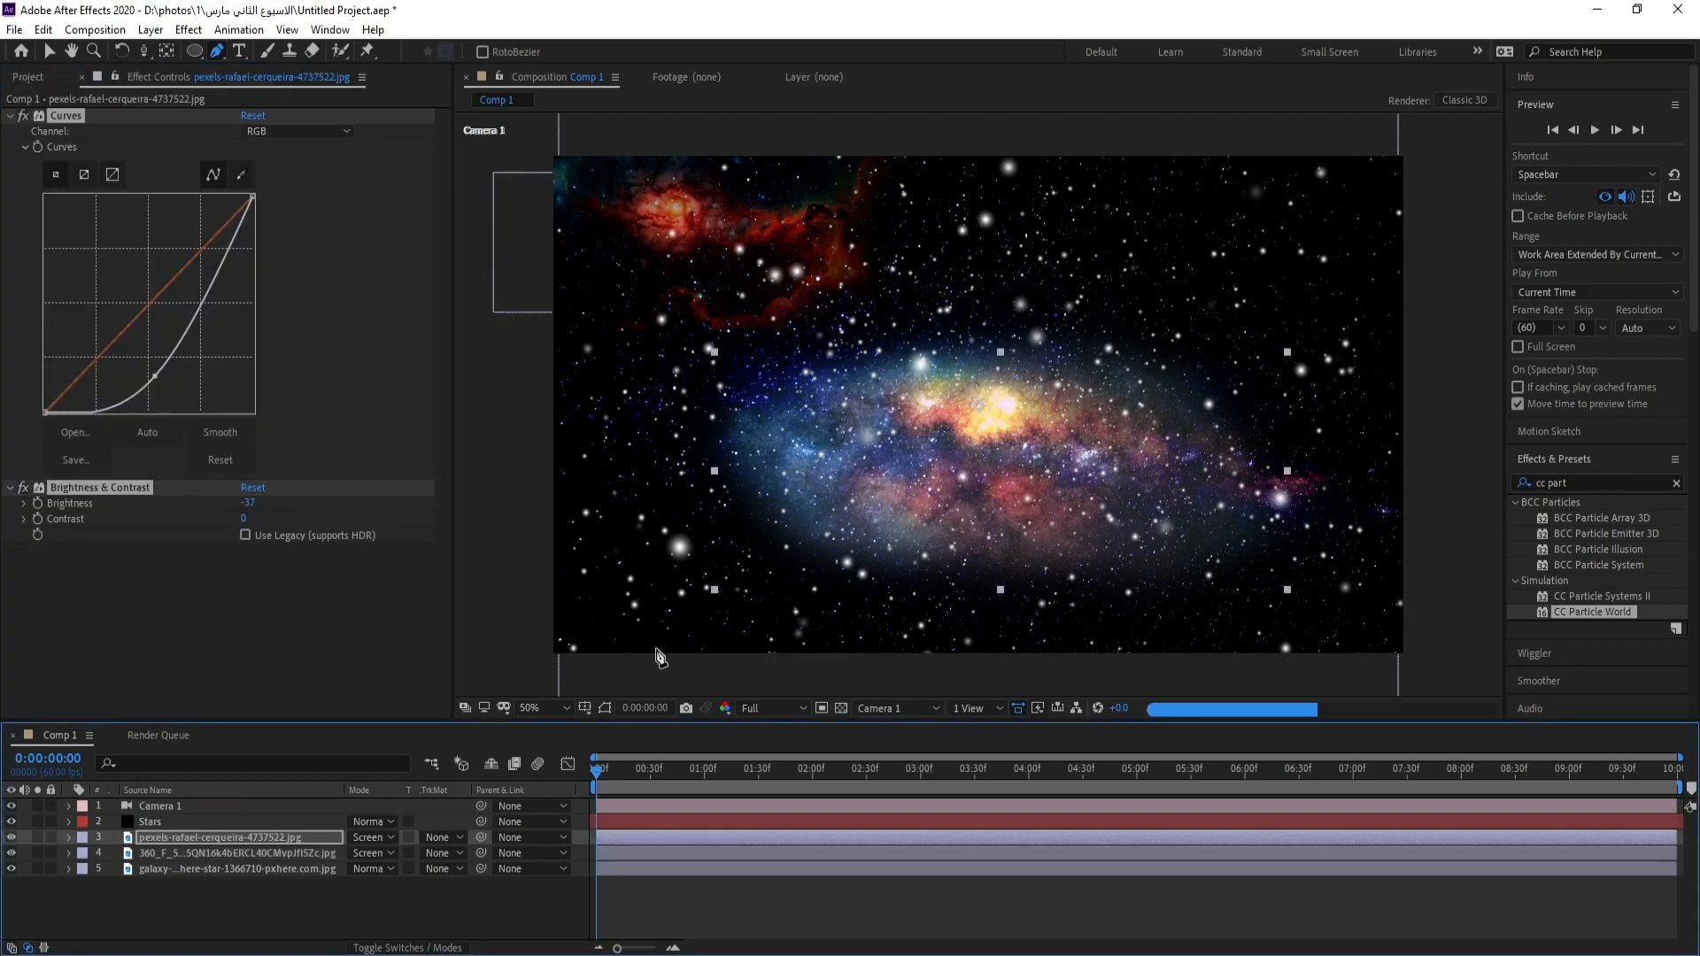
# Step: Make the pexels image a 3D layer and play the composition
pyautogui.press('space')
pyautogui.press('F4')
pyautogui.click(446, 852)
pyautogui.click(446, 838)
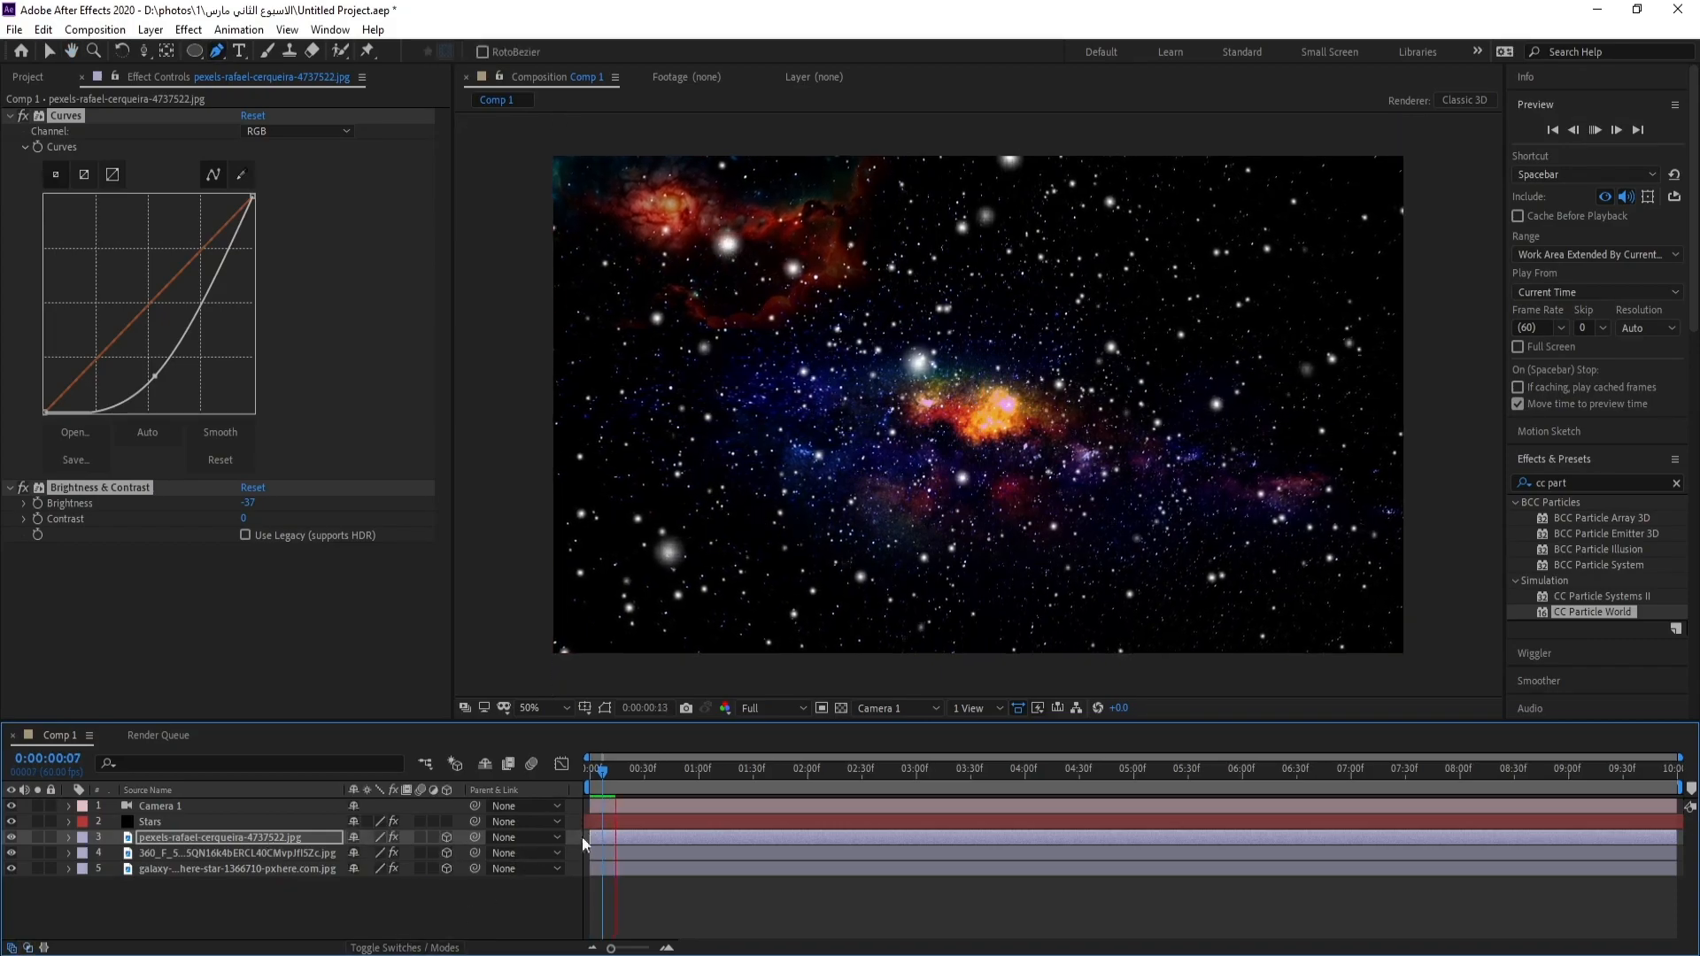
# Step: Move the pexels image layer to the frame's lower-right area and closer to the camera, at Position 1526.3, 701.9, -387
pyautogui.click(262, 838)
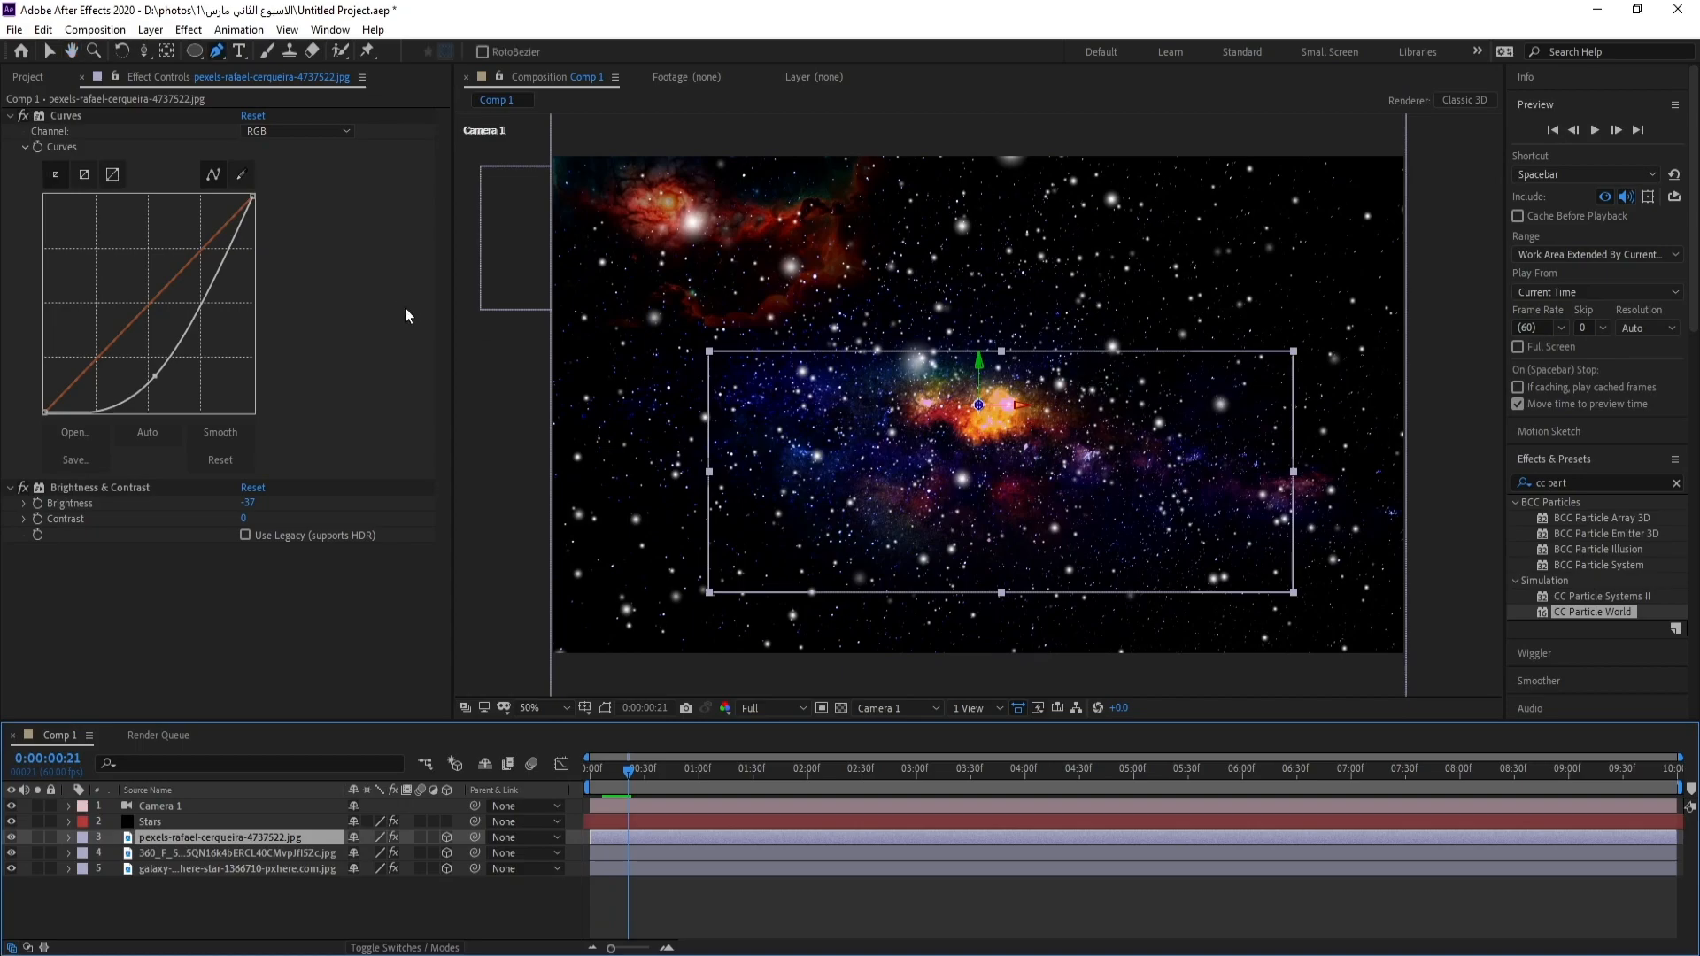
pyautogui.click(50, 53)
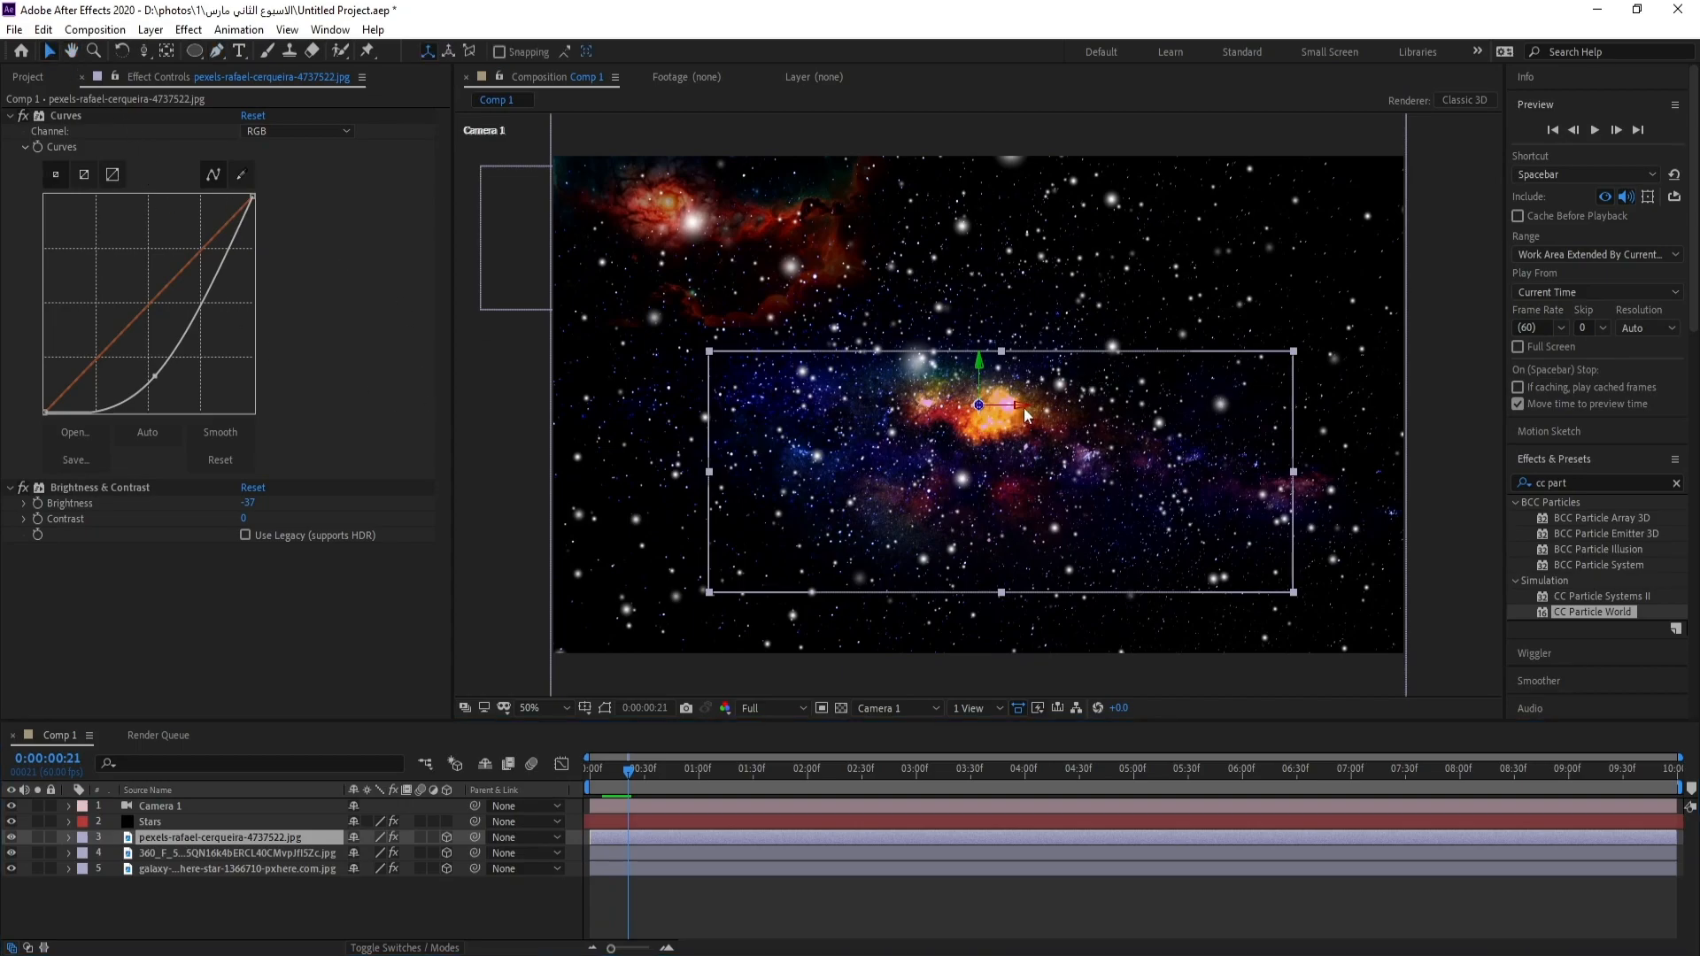
pyautogui.moveTo(1024, 408); pyautogui.dragTo(1239, 491)
pyautogui.click(262, 837)
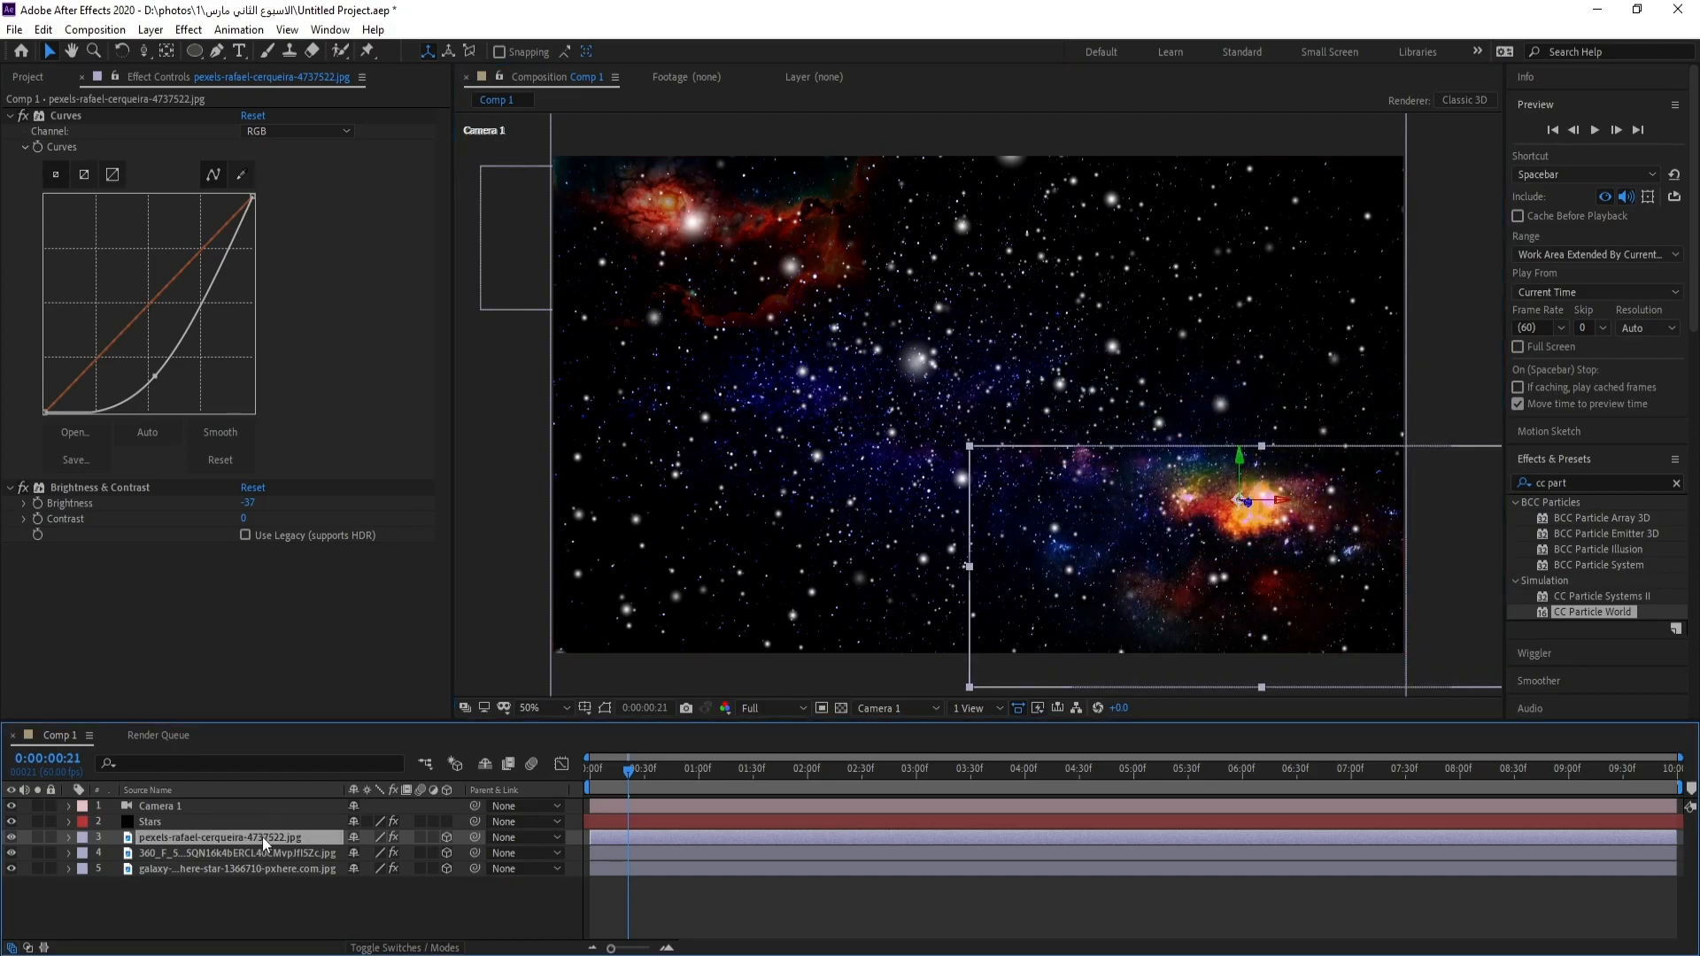
pyautogui.press('p')
pyautogui.moveTo(392, 857); pyautogui.dragTo(117, 902)
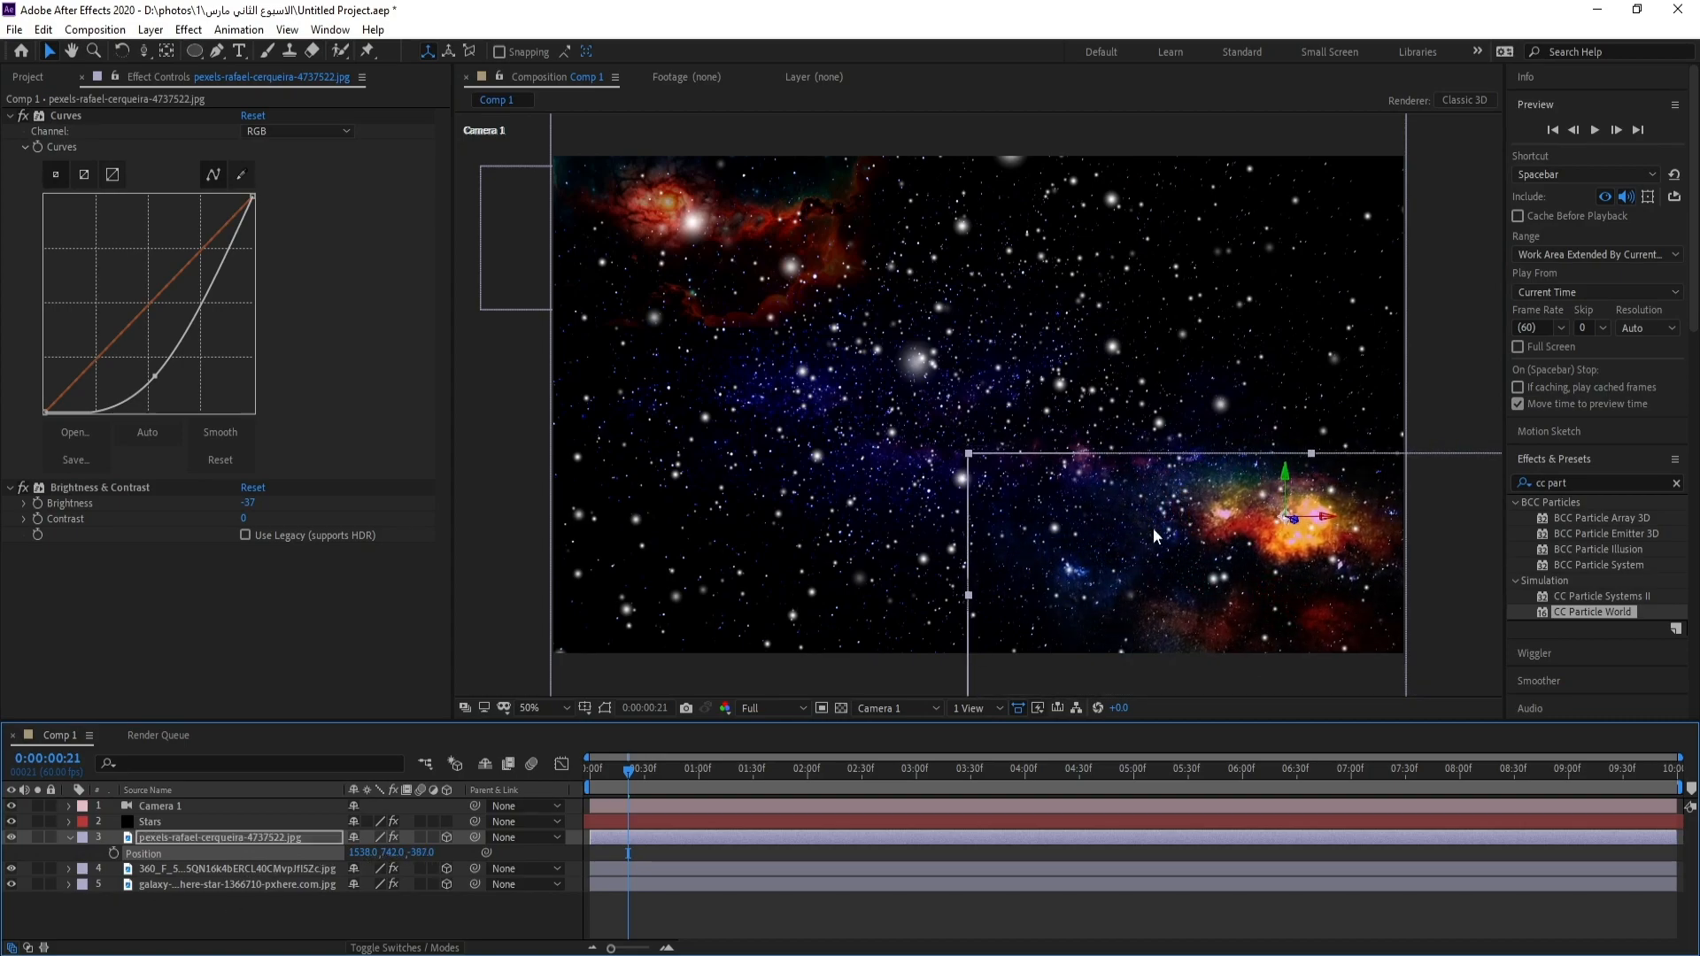
pyautogui.moveTo(1283, 478); pyautogui.dragTo(1277, 455)
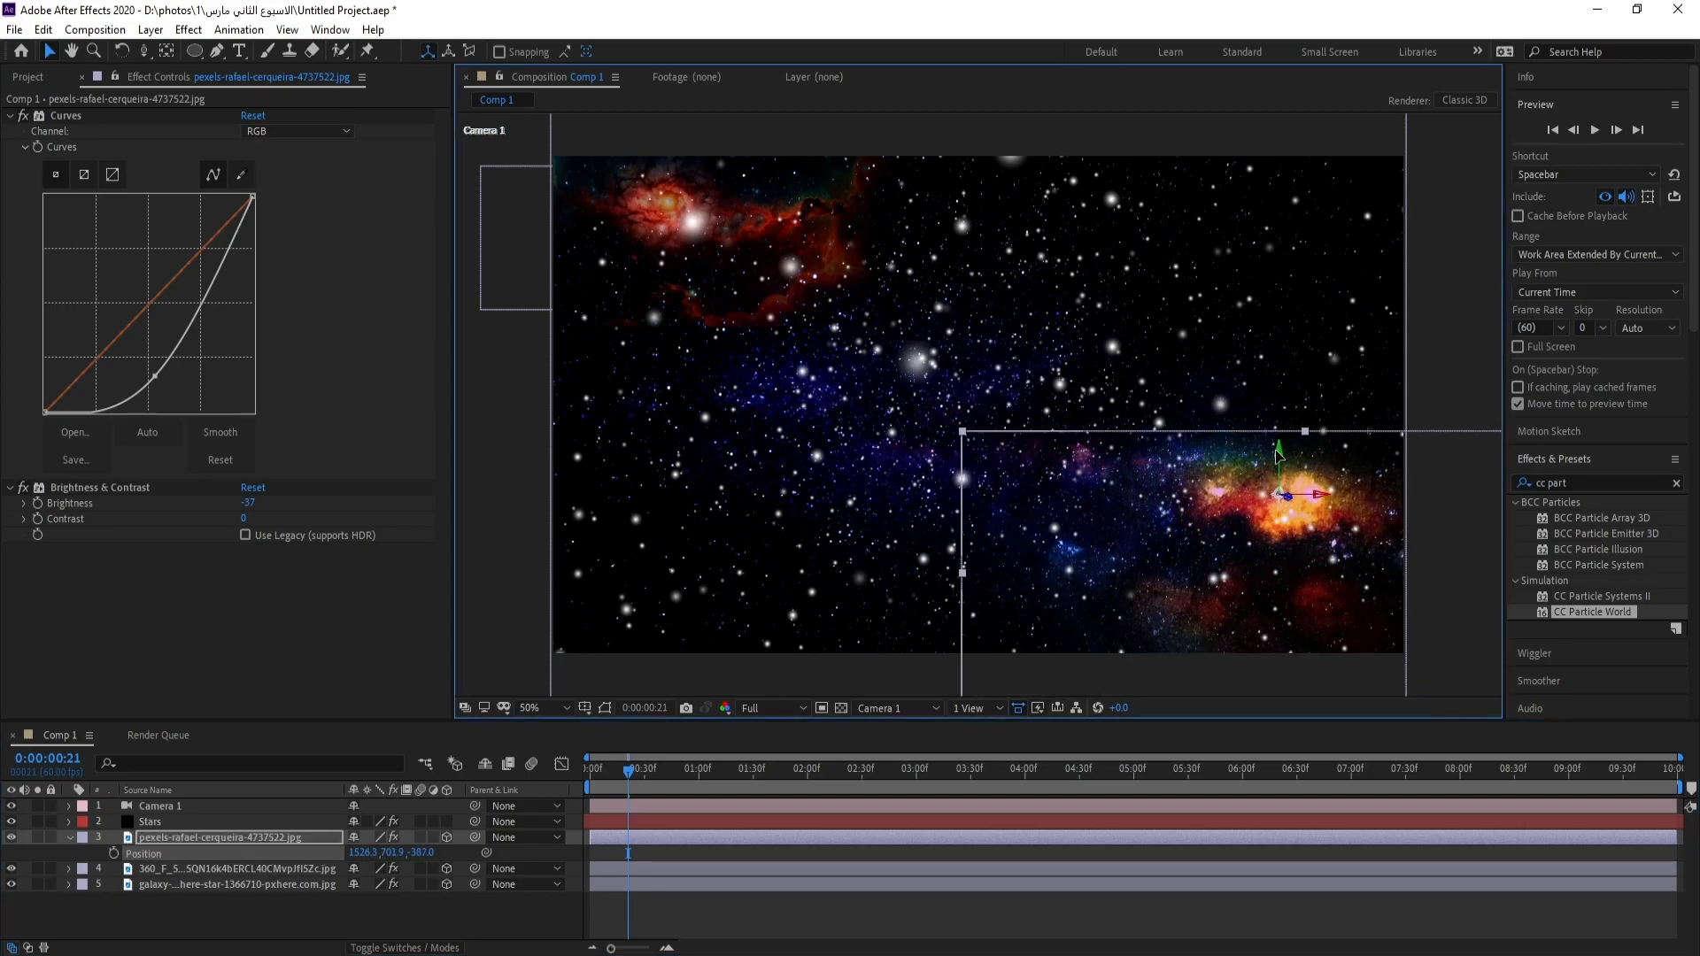
# Step: Preview the animation from the start and at several times to check the pexels galaxy's placement
pyautogui.moveTo(630, 773); pyautogui.dragTo(556, 767)
pyautogui.press('space')
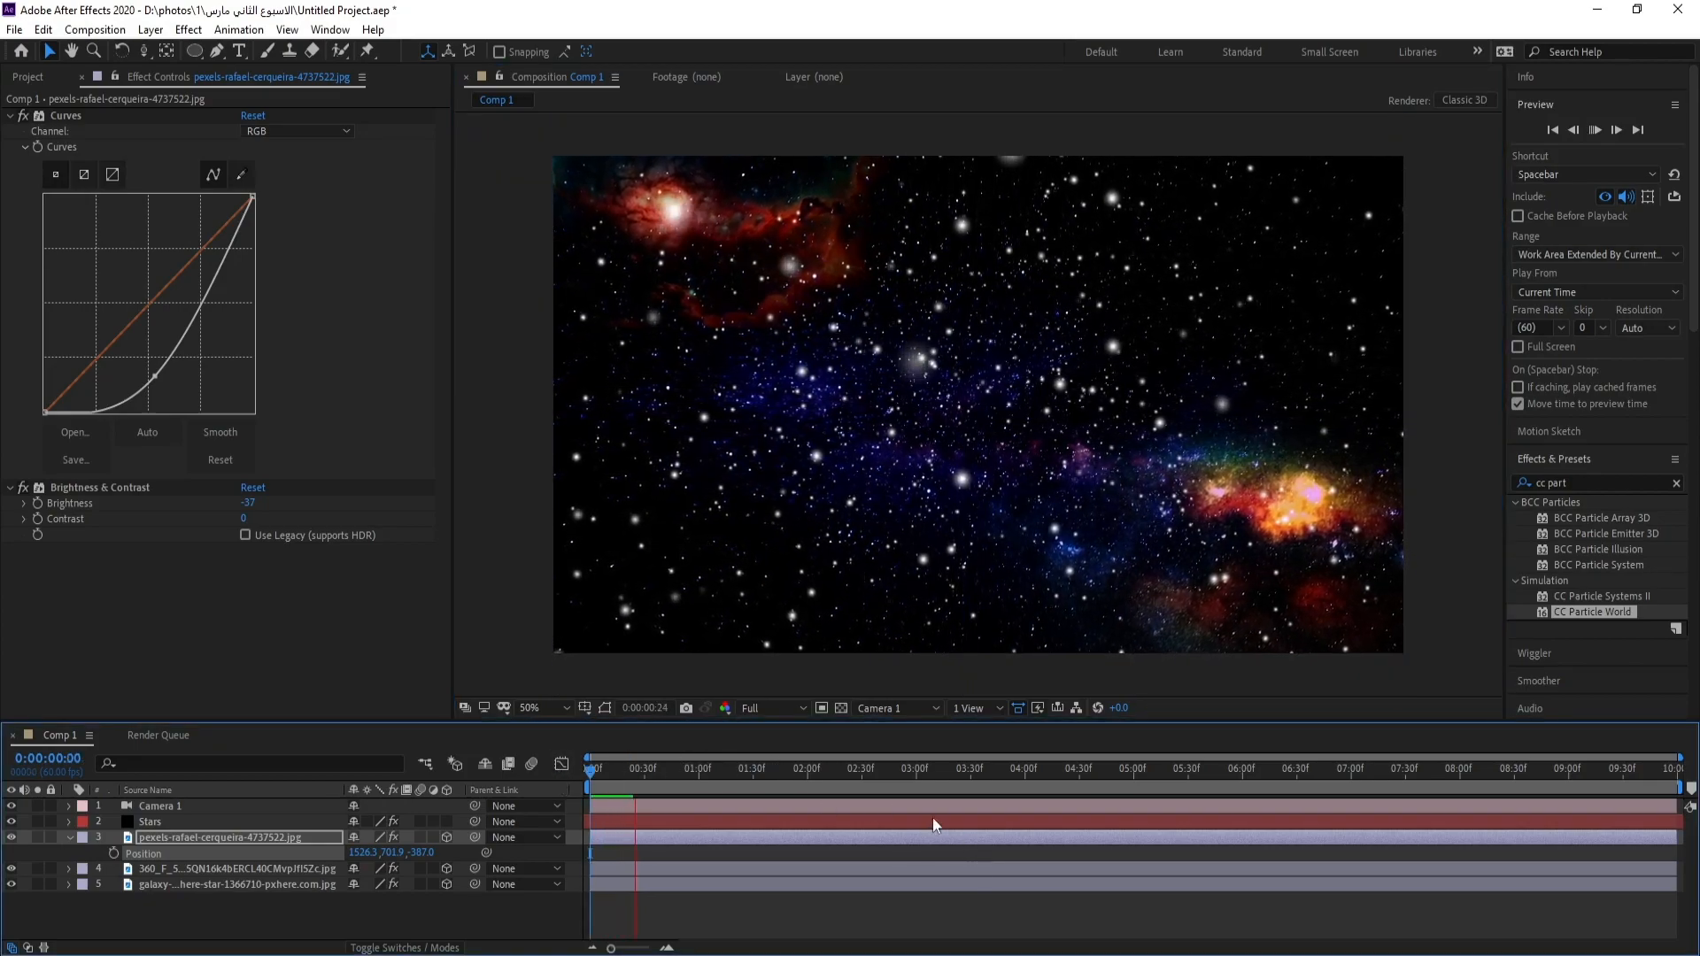
pyautogui.click(834, 772)
pyautogui.moveTo(849, 774); pyautogui.dragTo(593, 793)
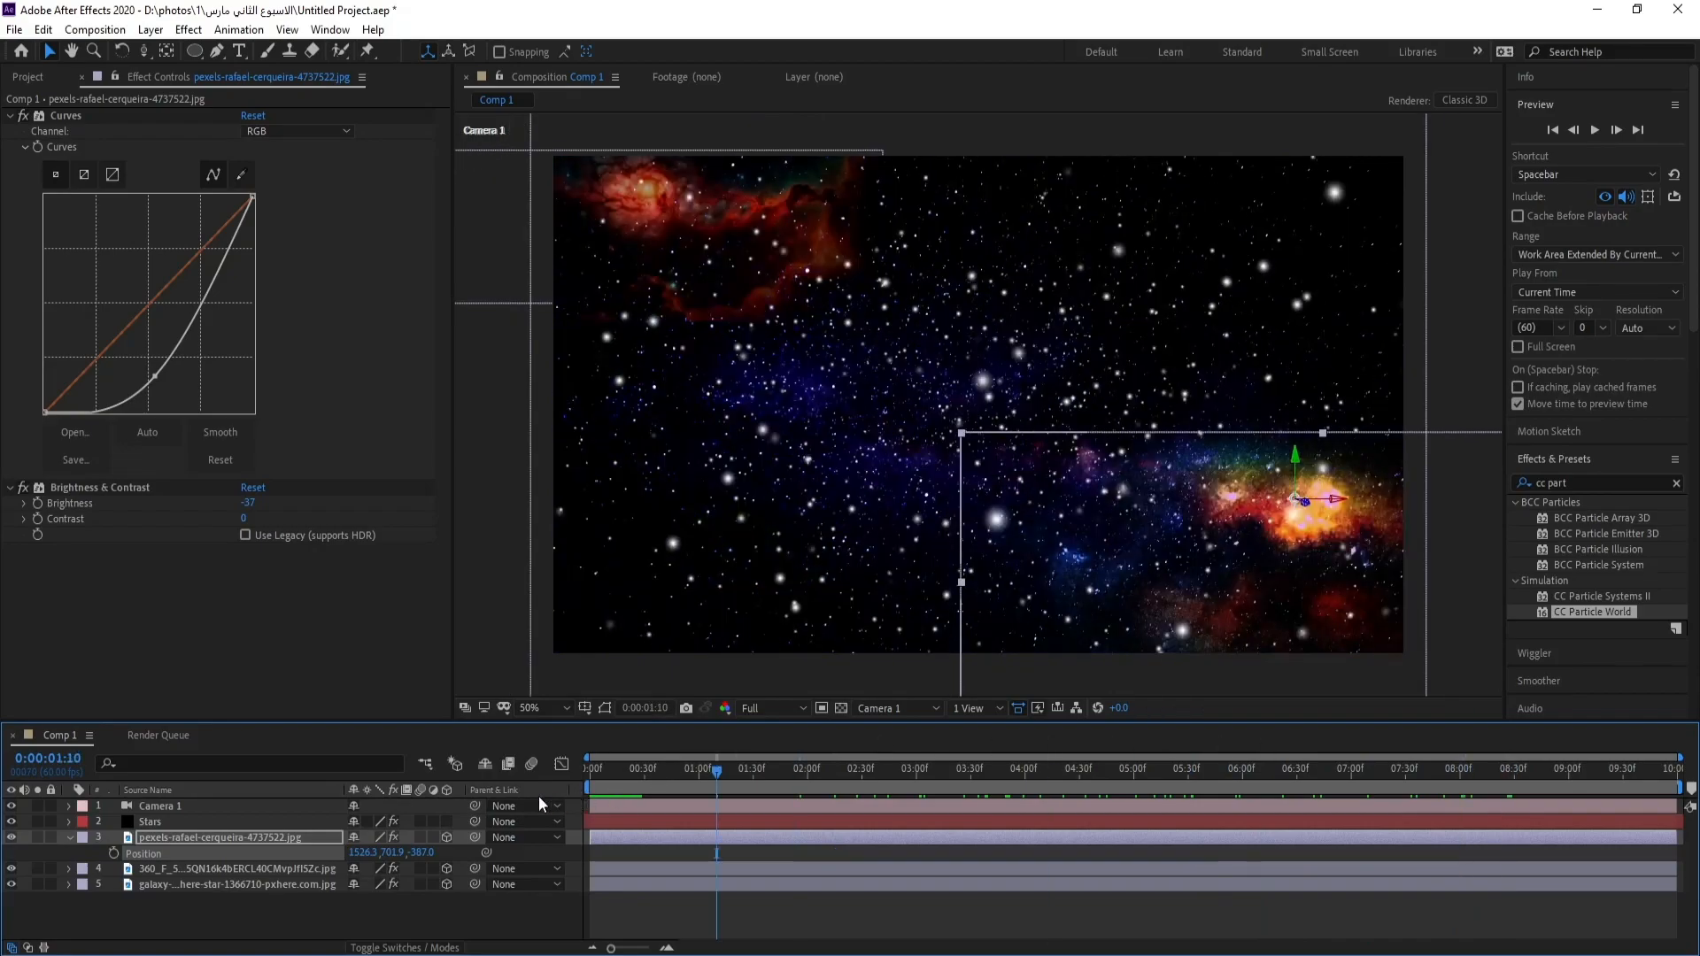
pyautogui.click(66, 837)
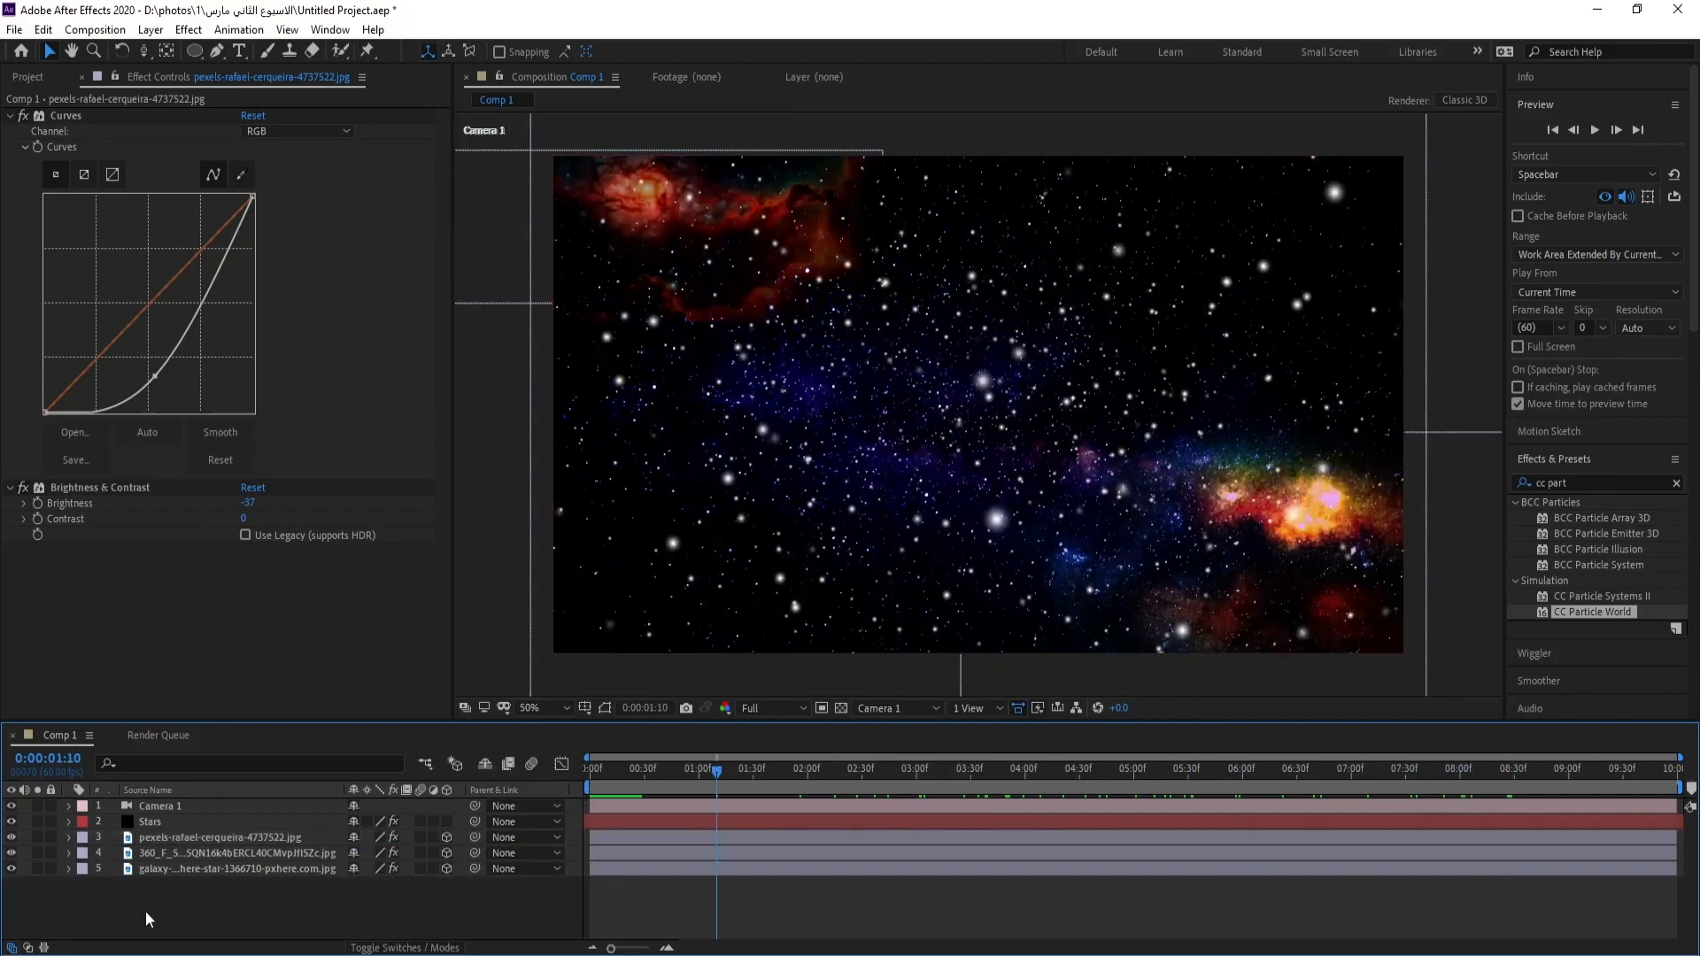
# Step: Import the pexels 11600672 purple nebula image and place it in the composition directly below the Stars layer
pyautogui.click(16, 30)
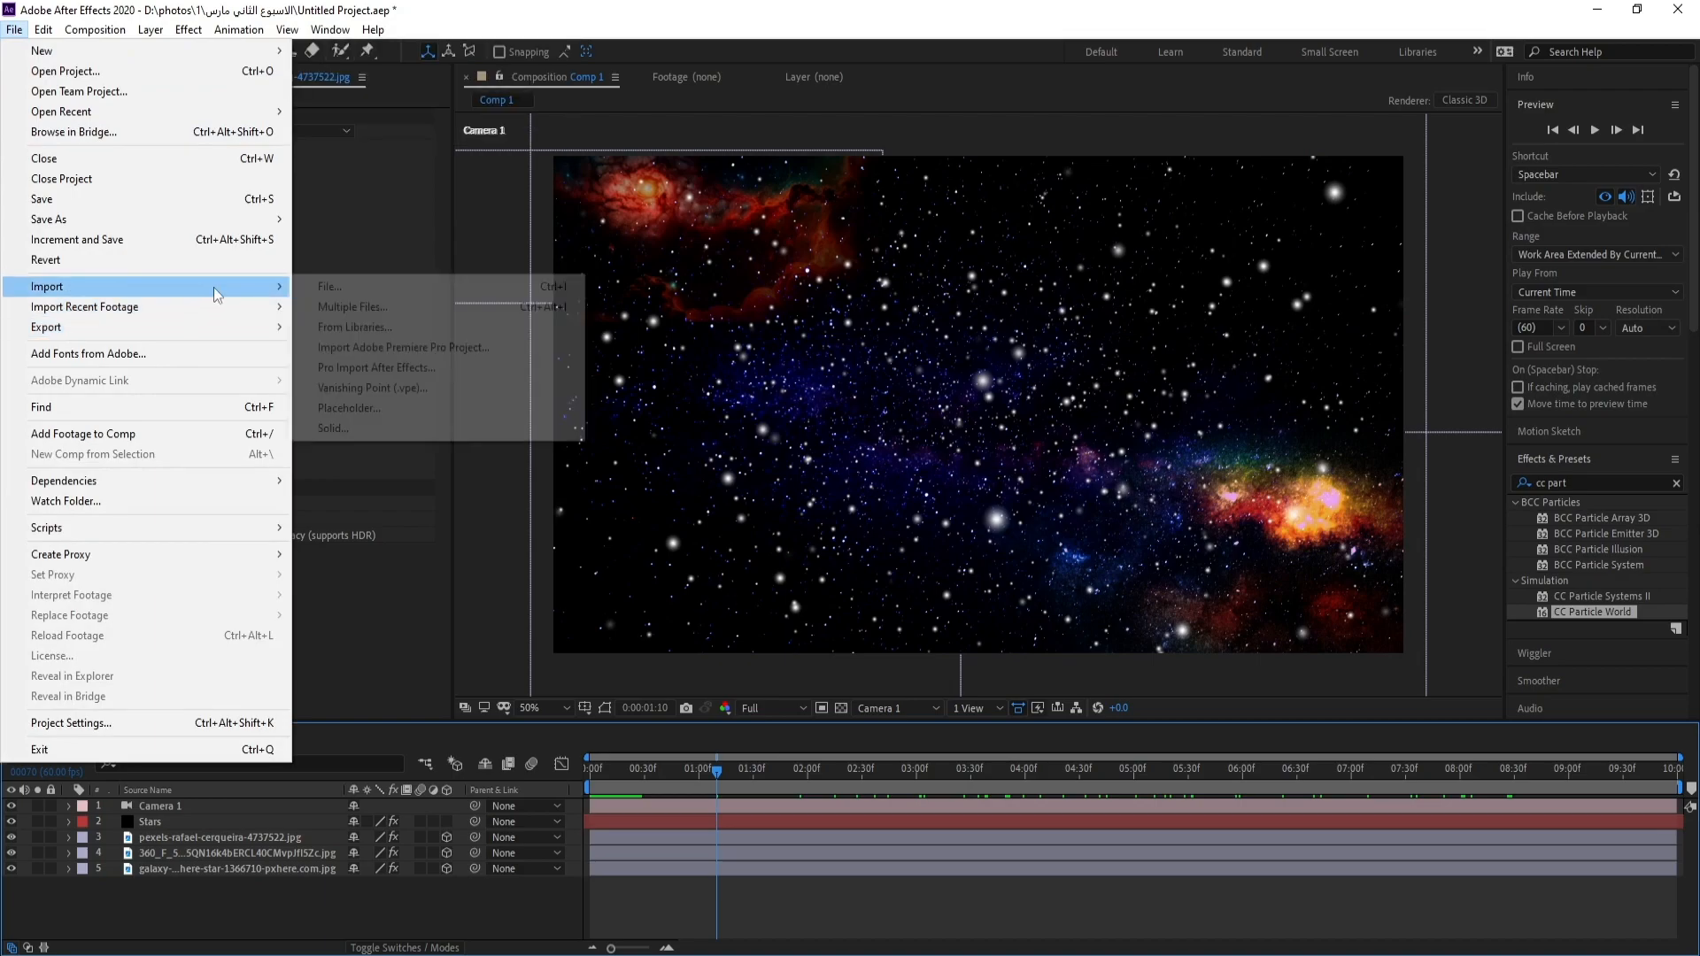
pyautogui.moveTo(133, 284)
pyautogui.click(361, 284)
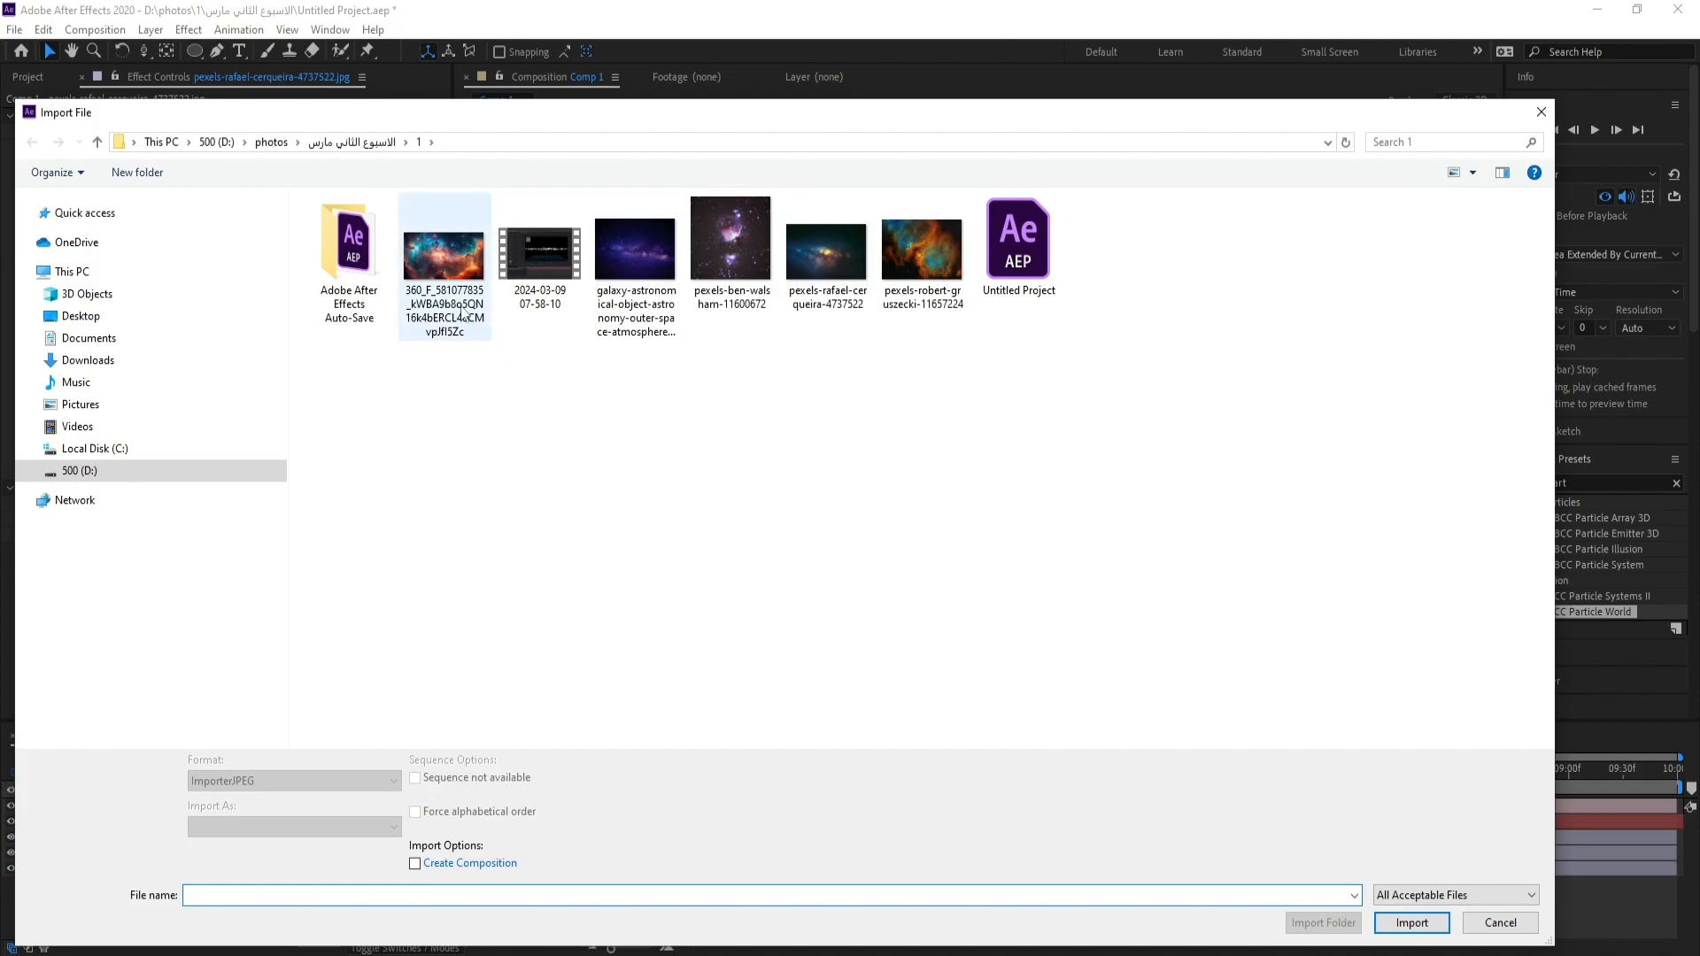
pyautogui.doubleClick(742, 255)
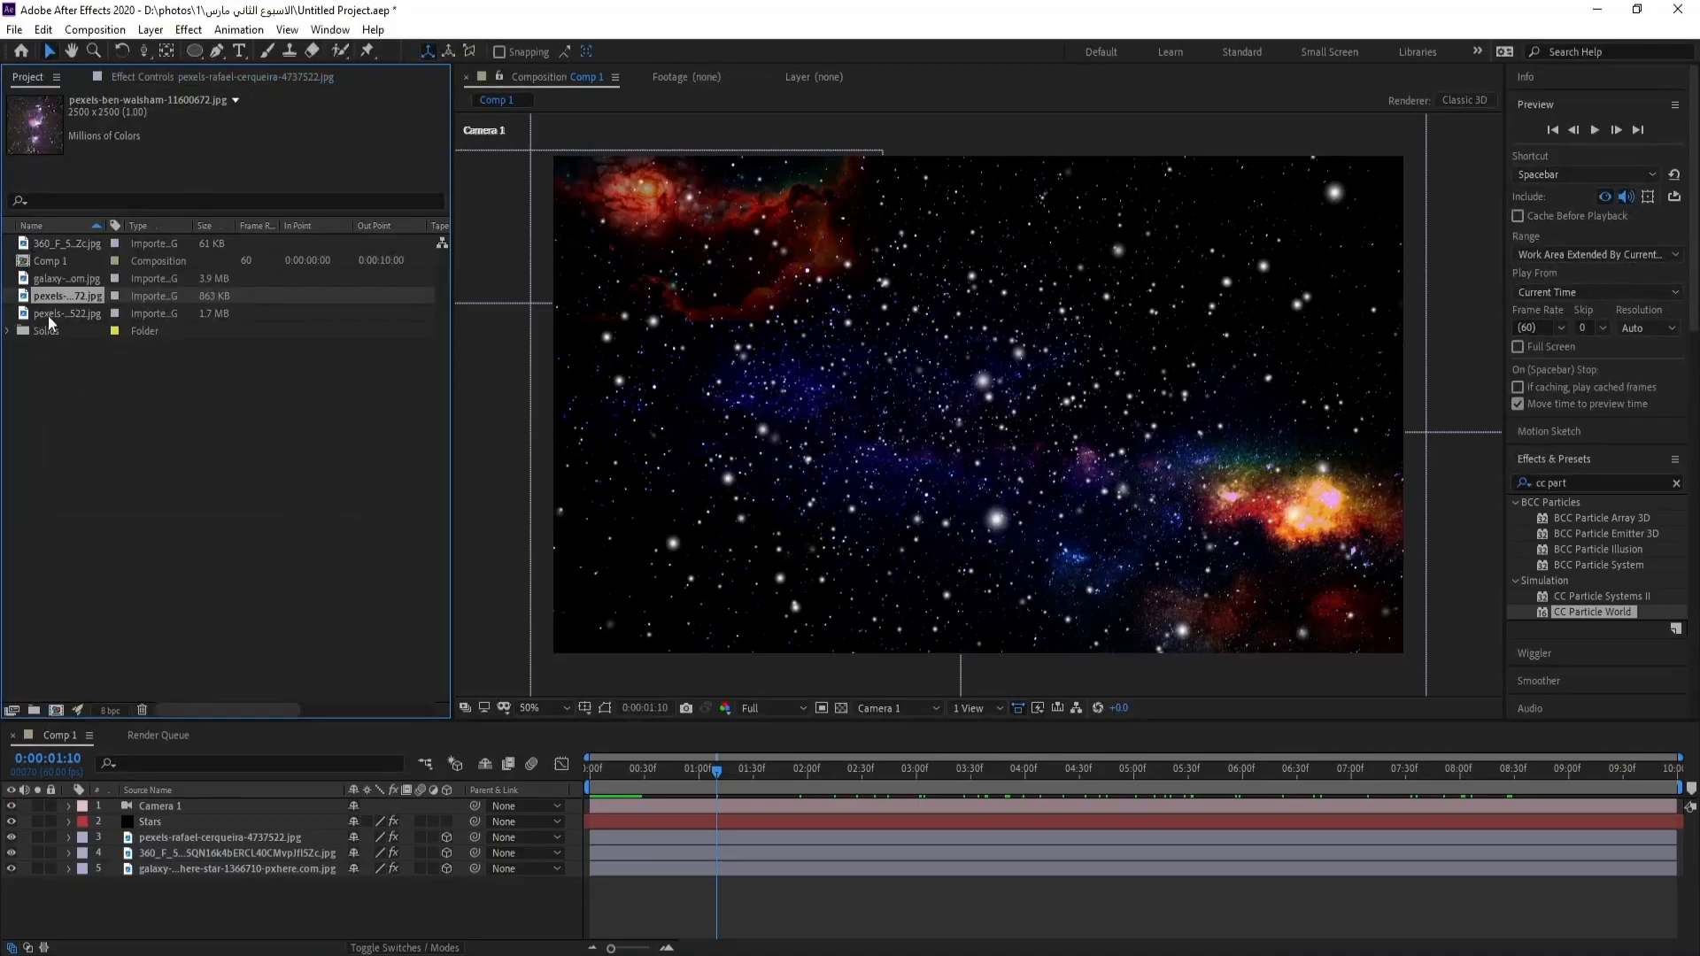
pyautogui.moveTo(64, 319); pyautogui.dragTo(186, 827)
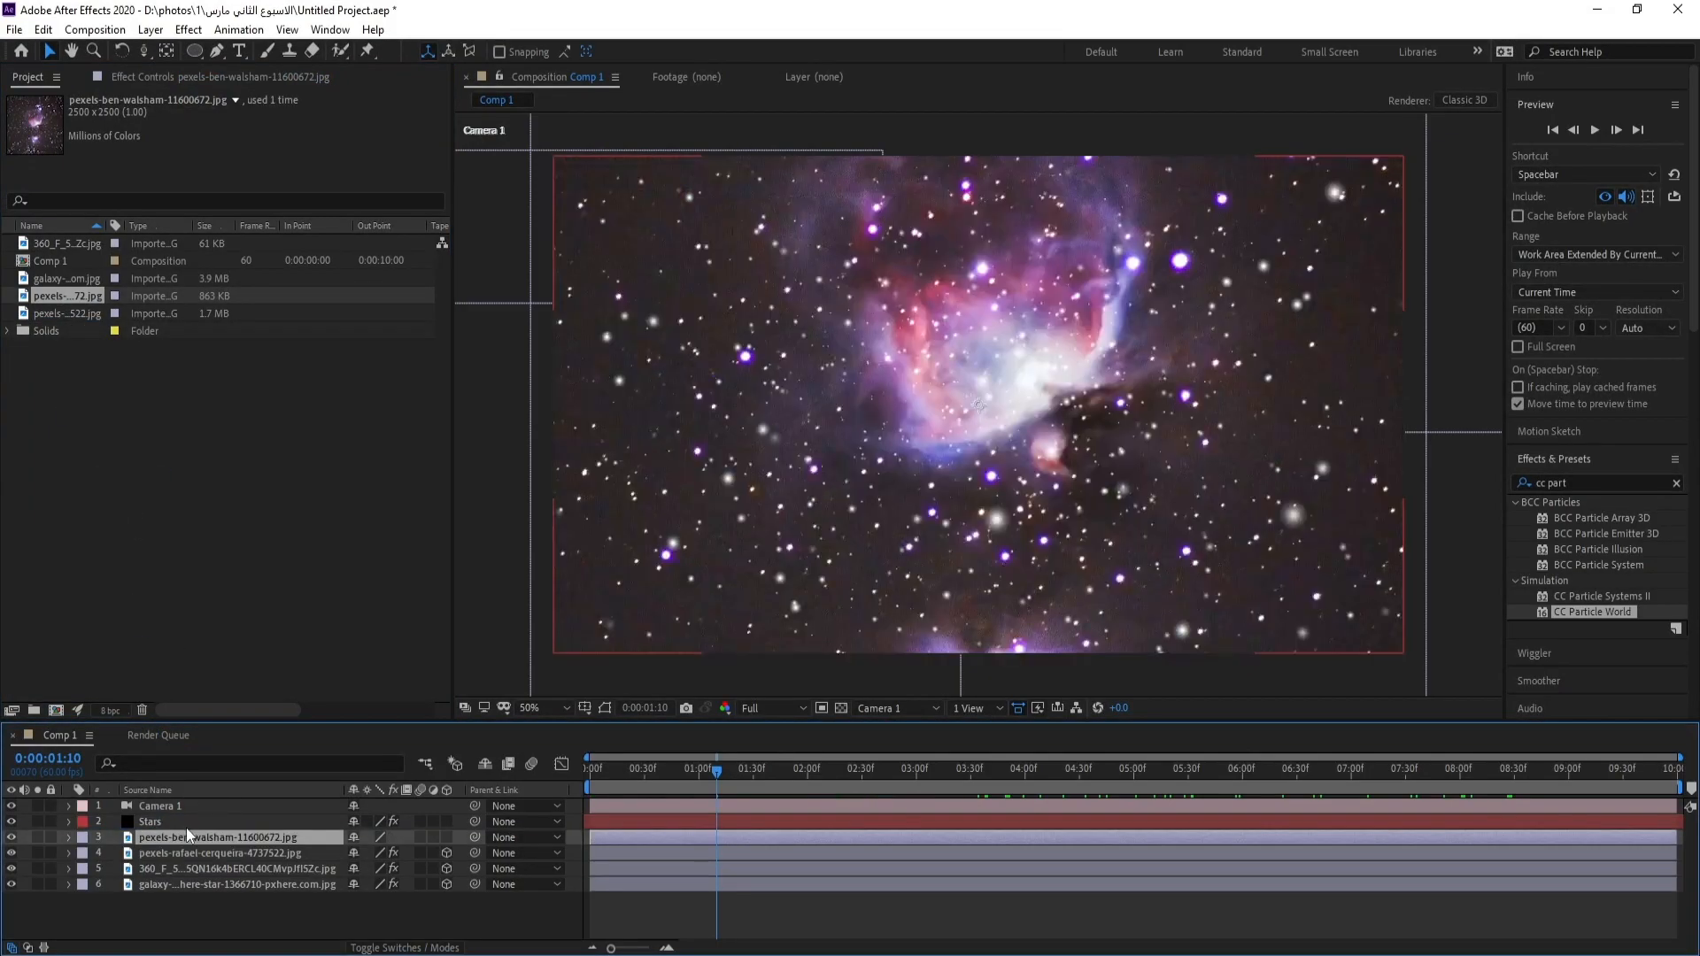
pyautogui.click(186, 825)
pyautogui.press('s')
pyautogui.moveTo(376, 837)
pyautogui.mouseDown()
pyautogui.moveTo(317, 849)
pyautogui.moveTo(346, 843)
pyautogui.mouseUp()
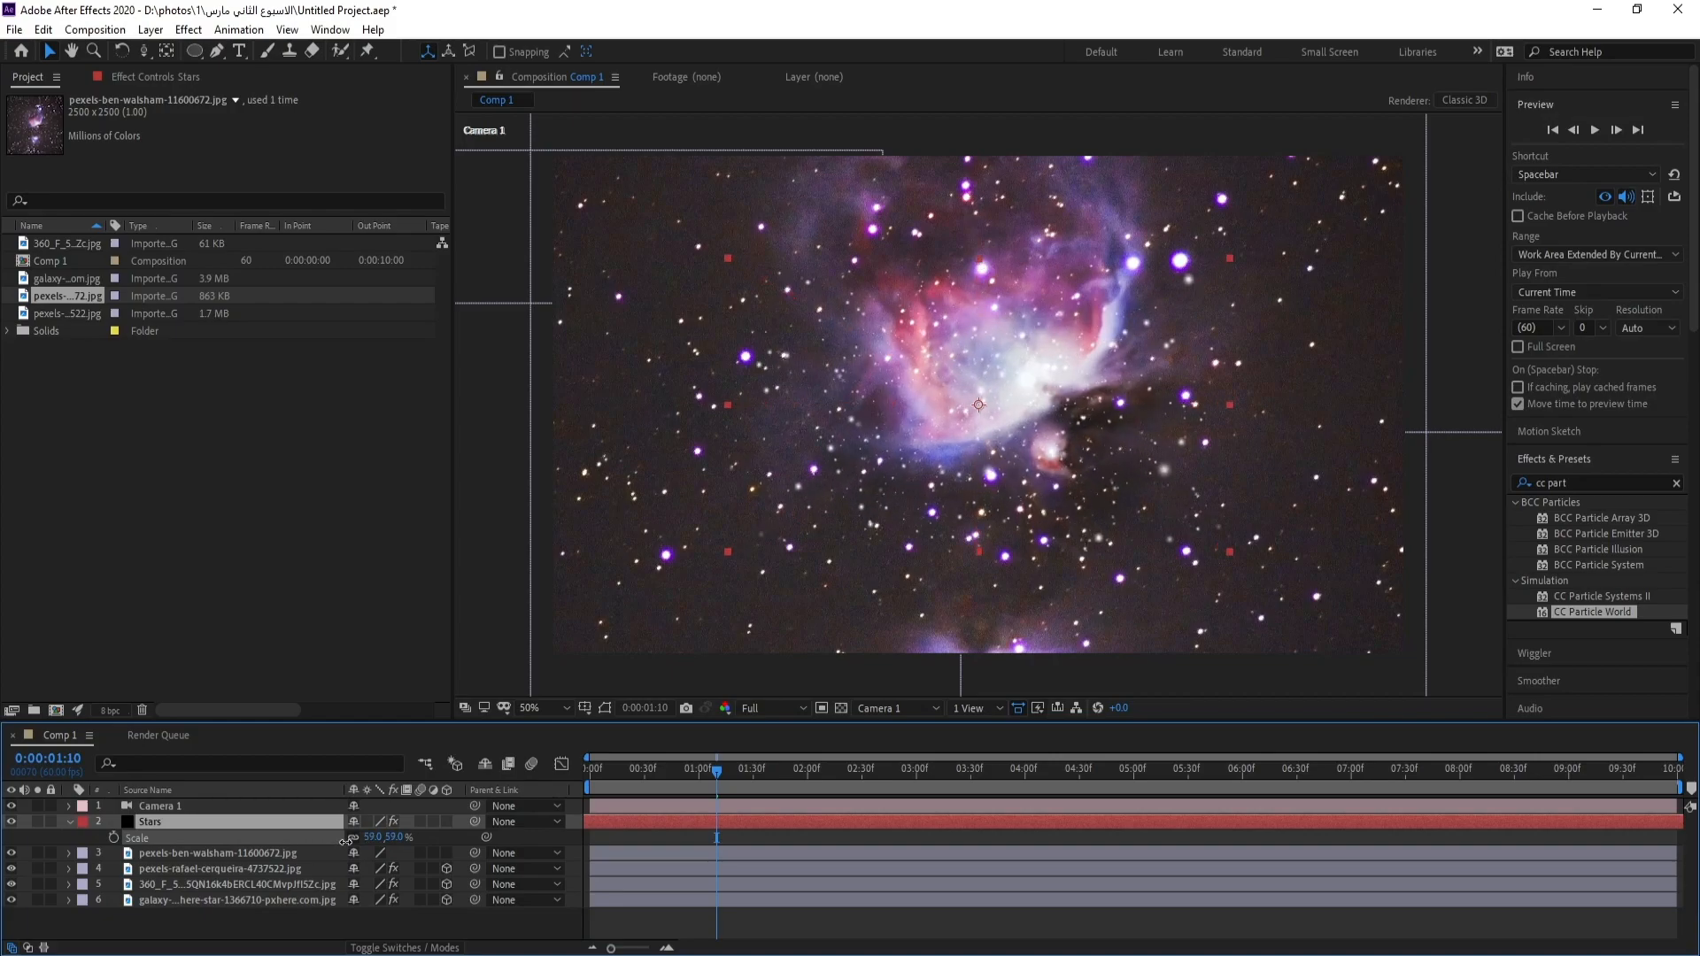
pyautogui.hotkey('ctrl', 'z')
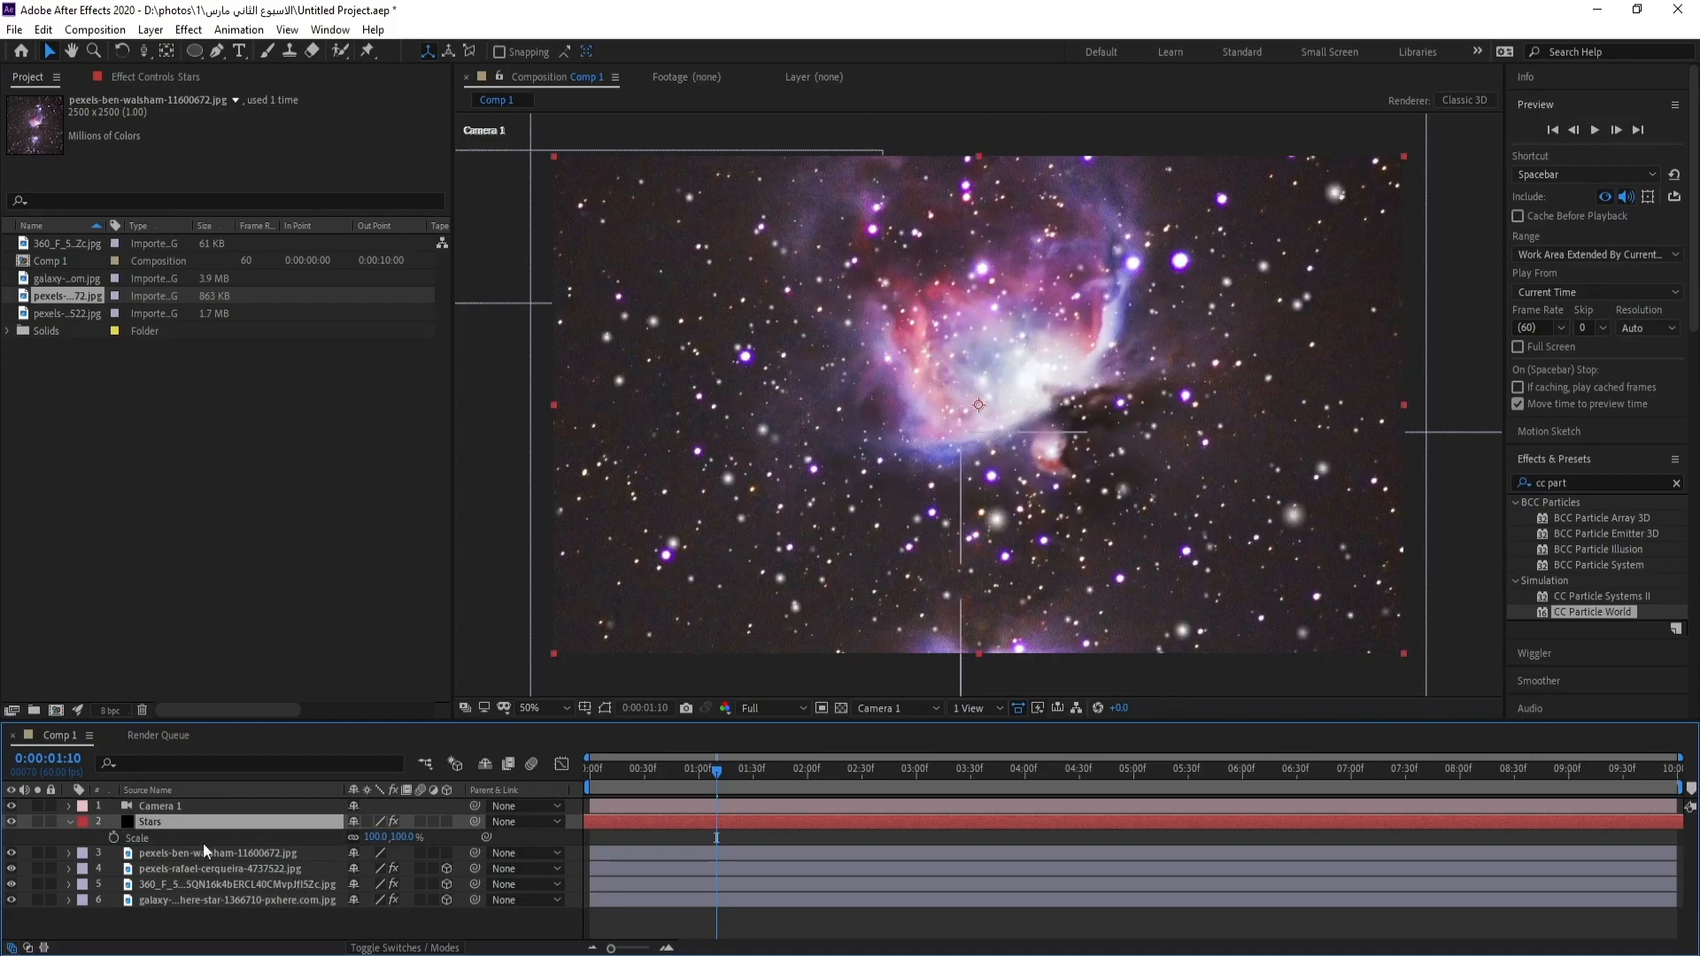
# Step: Scale the pexels 11600672 nebula layer to 50%
pyautogui.click(204, 855)
pyautogui.click(69, 822)
pyautogui.press('s')
pyautogui.moveTo(372, 857); pyautogui.dragTo(341, 867)
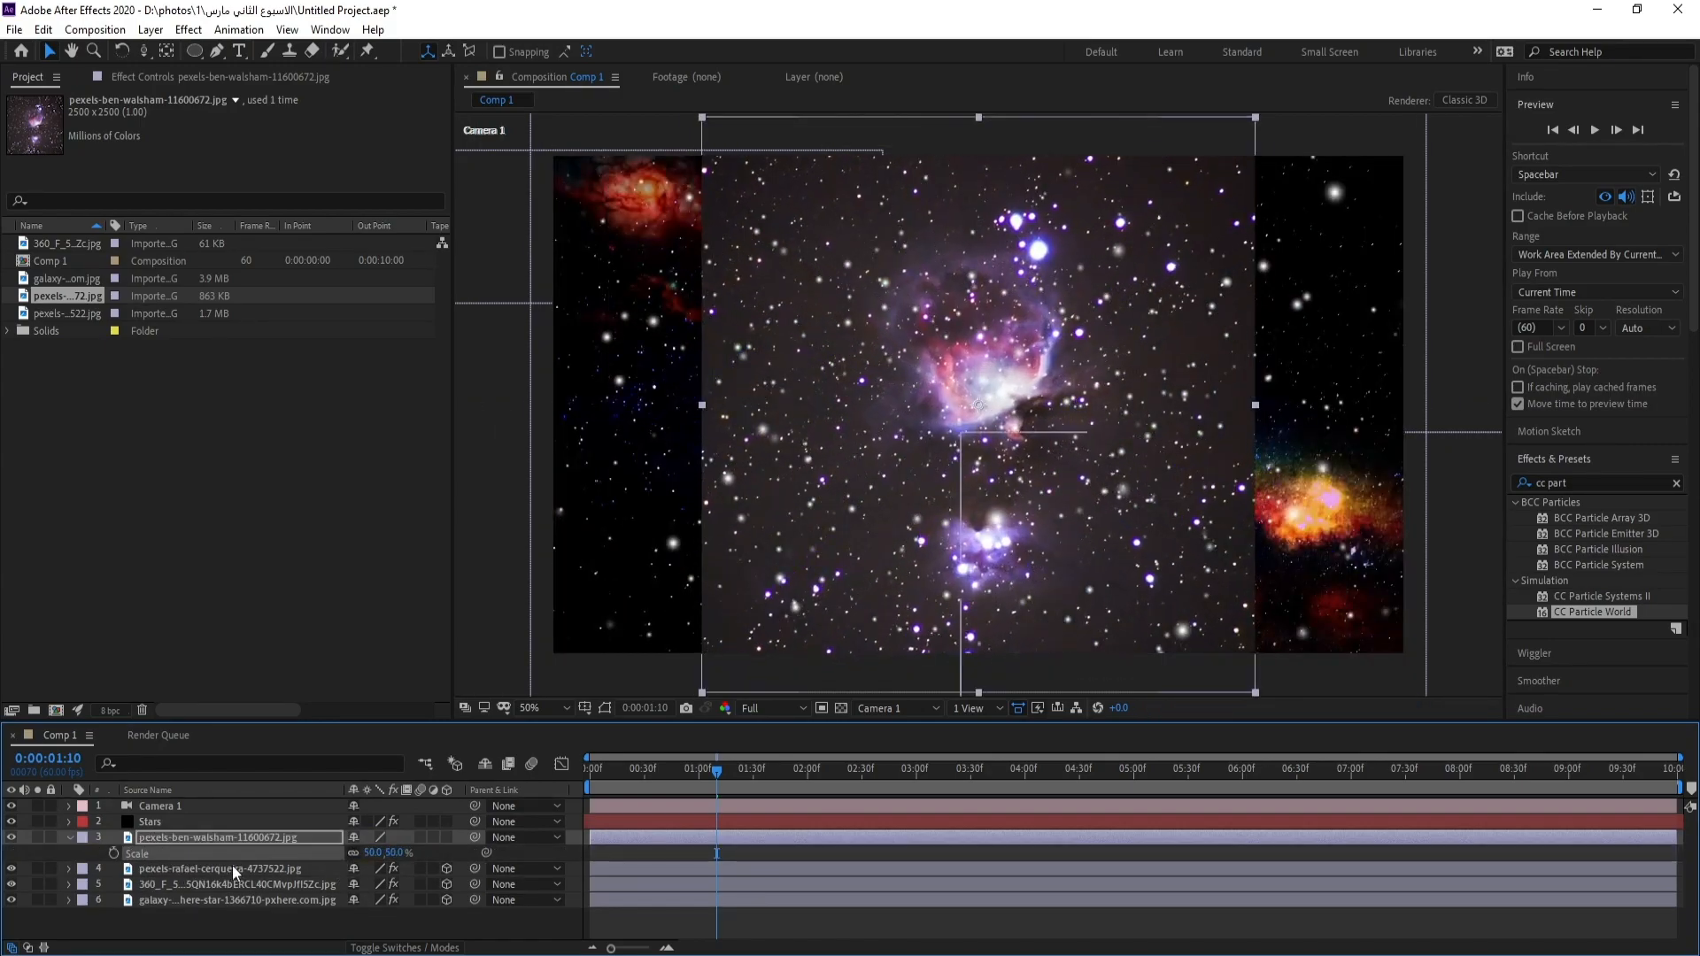
# Step: Draw a curved mask around the purple nebula on the 11600672 layer and set its Mask Feather to 279 pixels
pyautogui.click(1046, 247)
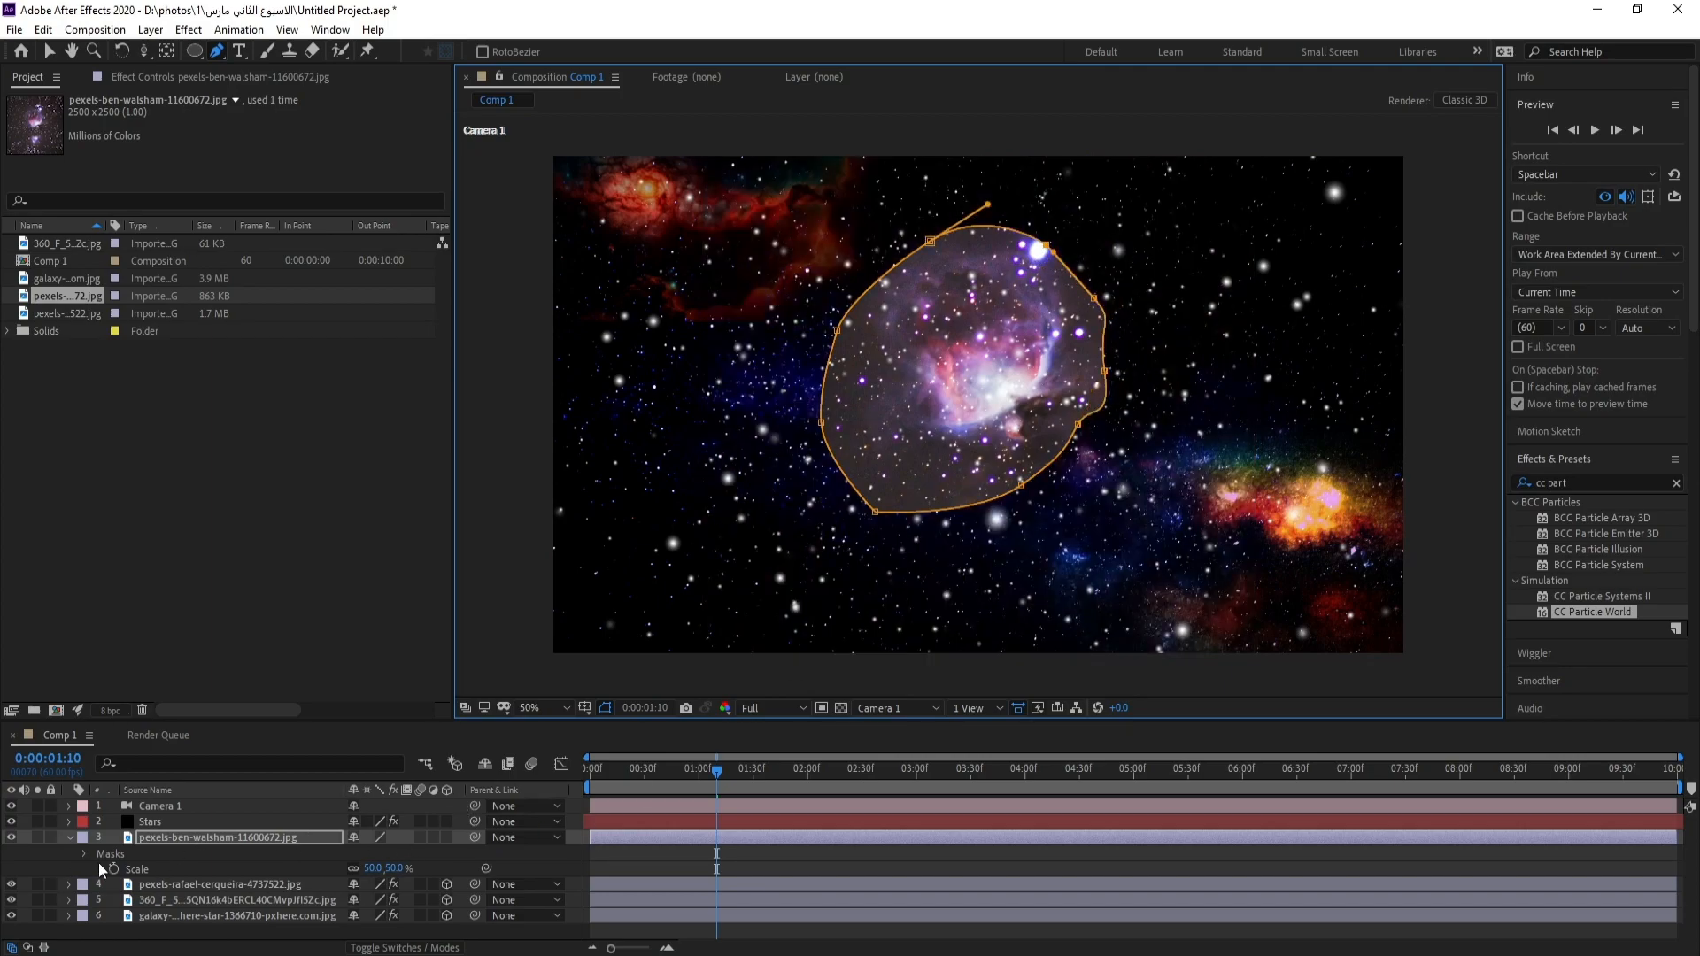
pyautogui.click(82, 854)
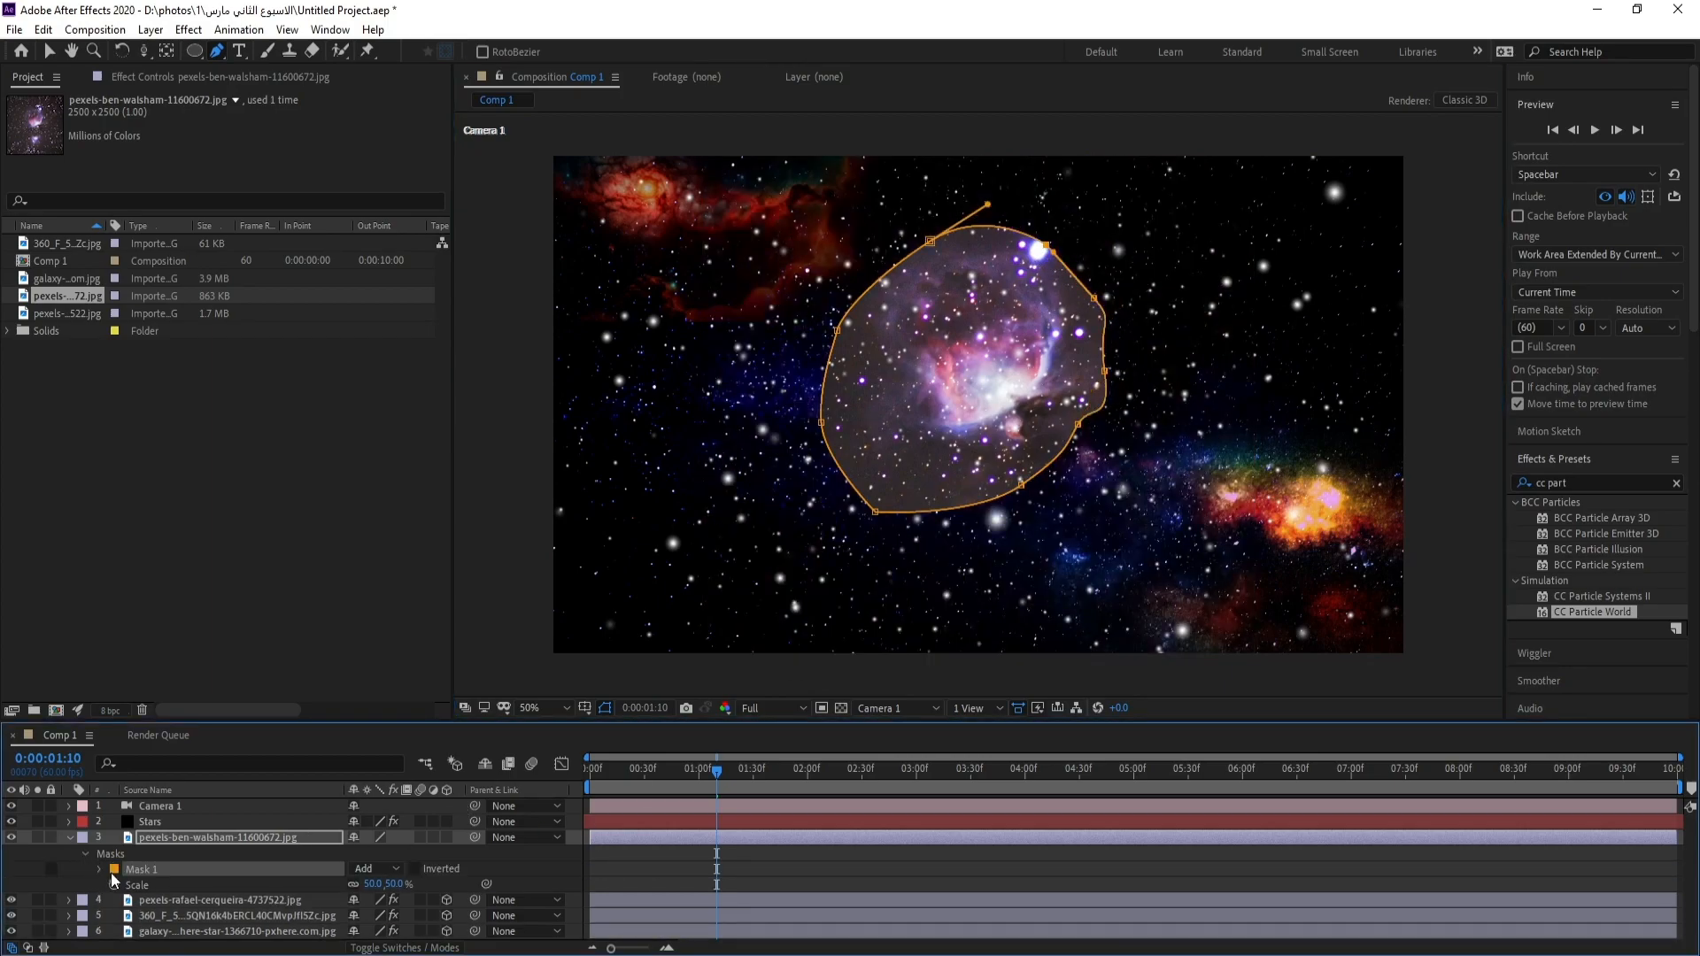
pyautogui.click(101, 870)
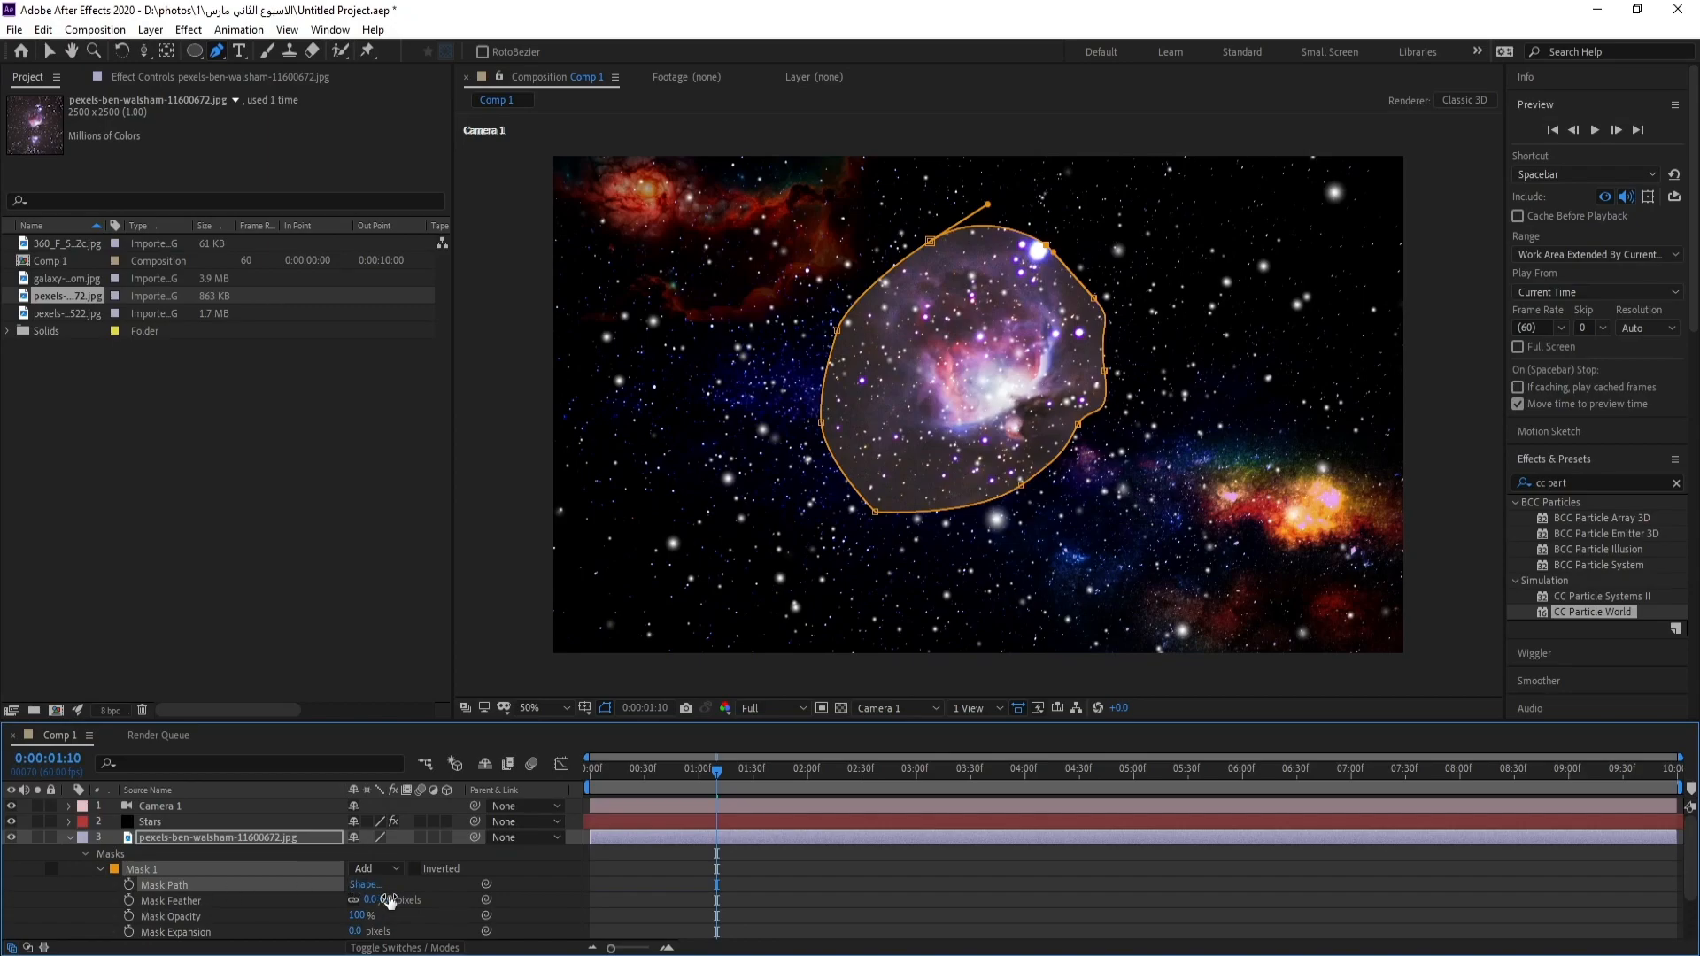
pyautogui.moveTo(390, 901); pyautogui.dragTo(449, 900)
pyautogui.moveTo(553, 894); pyautogui.dragTo(575, 795)
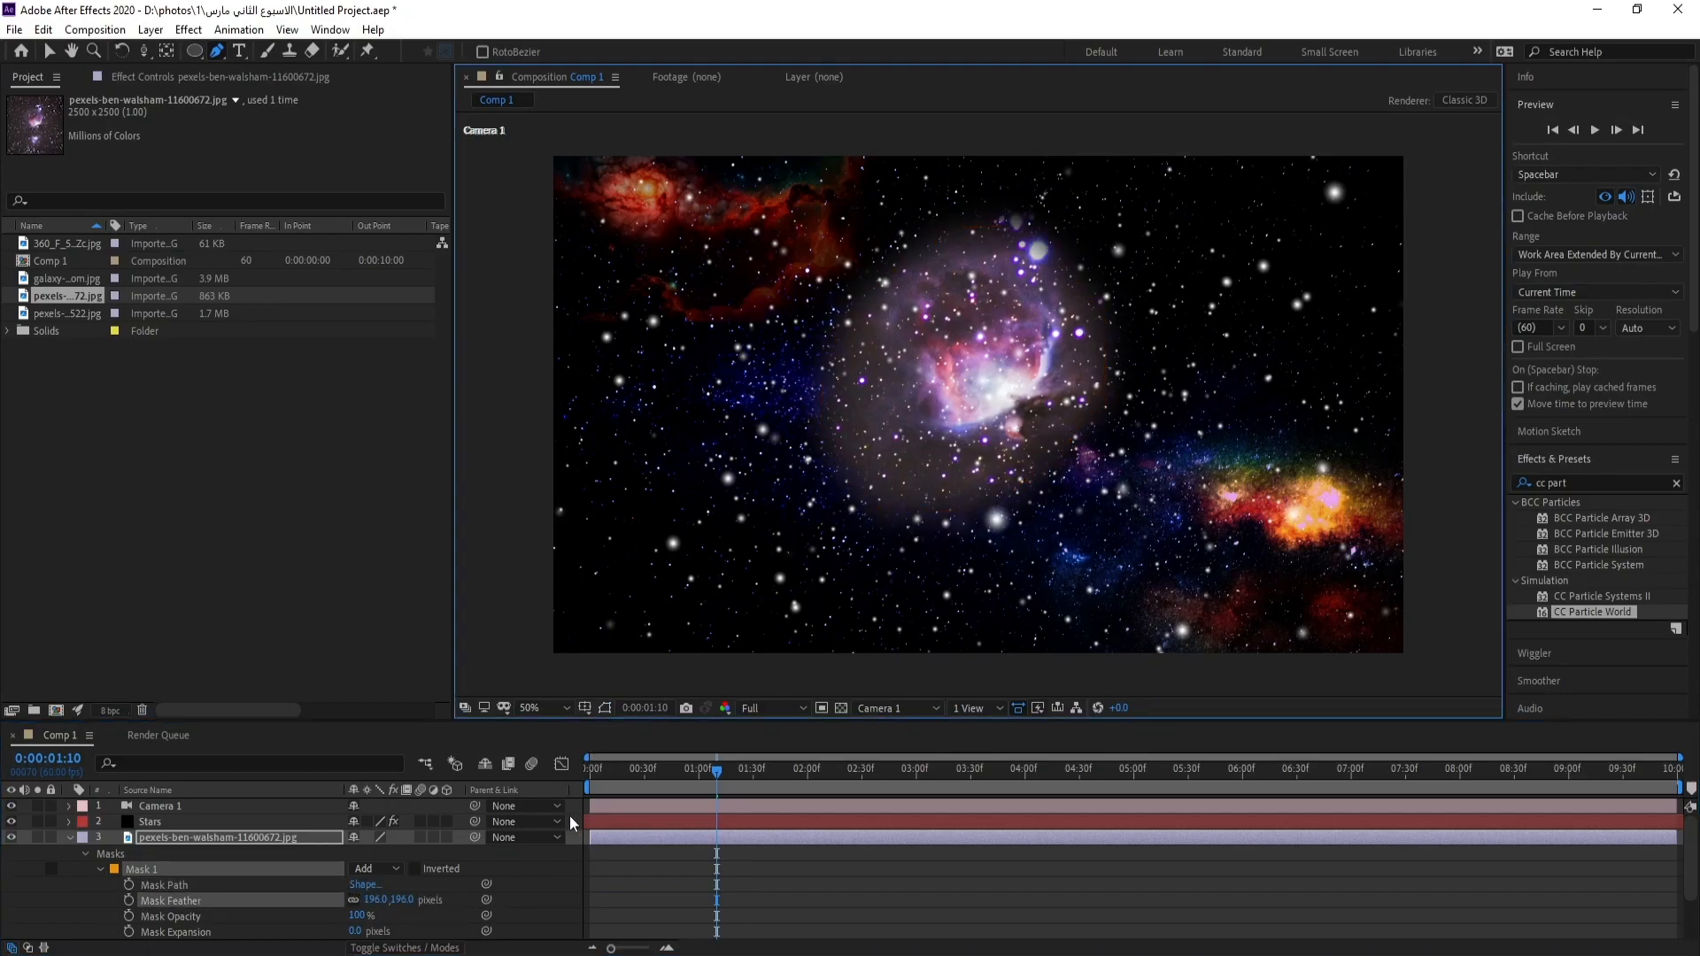
pyautogui.moveTo(402, 902); pyautogui.dragTo(480, 899)
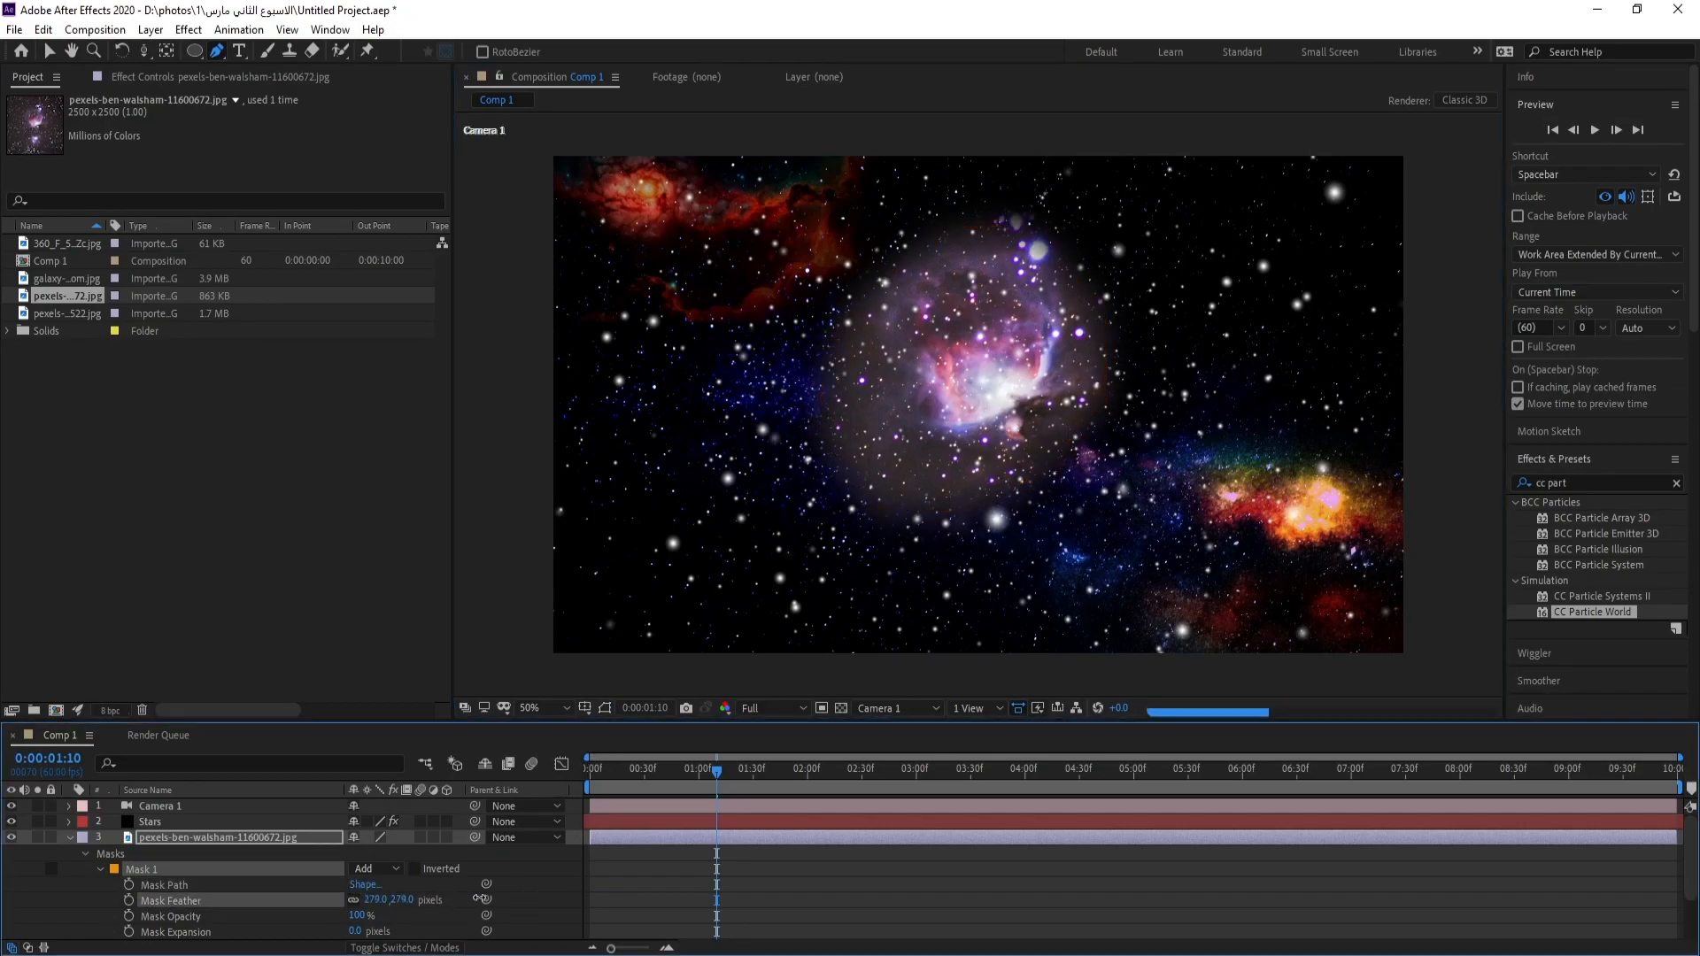
pyautogui.click(71, 838)
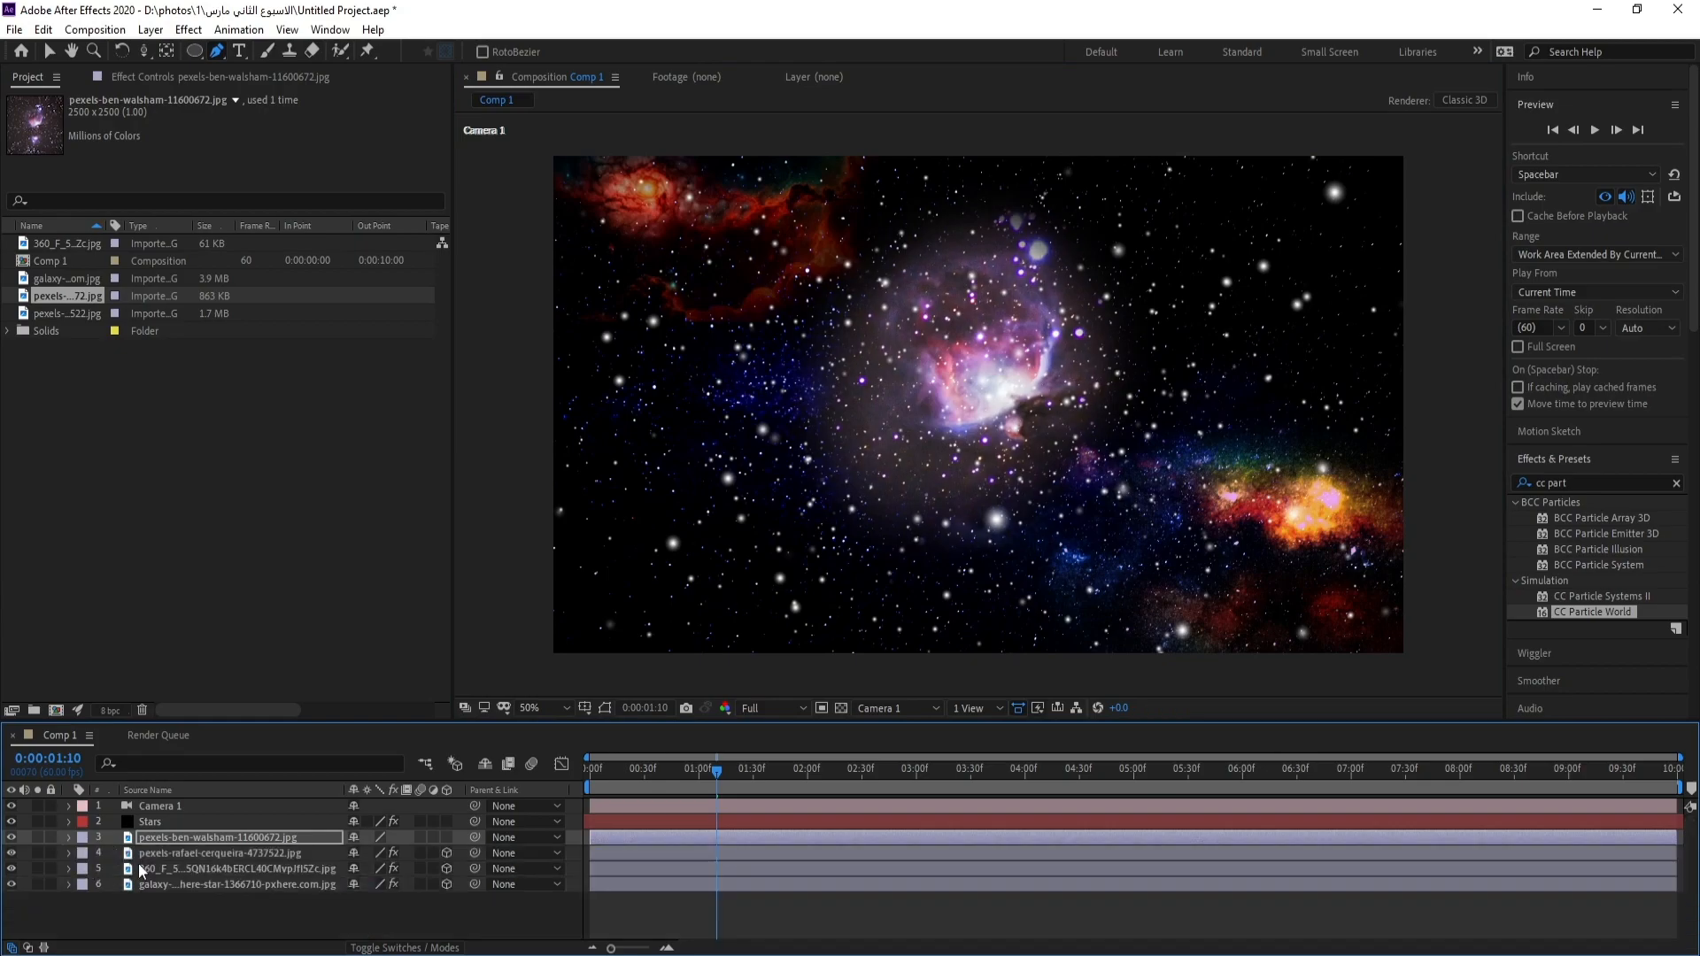
# Step: Copy the Curves and Brightness & Contrast effects from the pexels 4737522 layer onto the pexels 11600672 layer
pyautogui.click(150, 855)
pyautogui.click(216, 77)
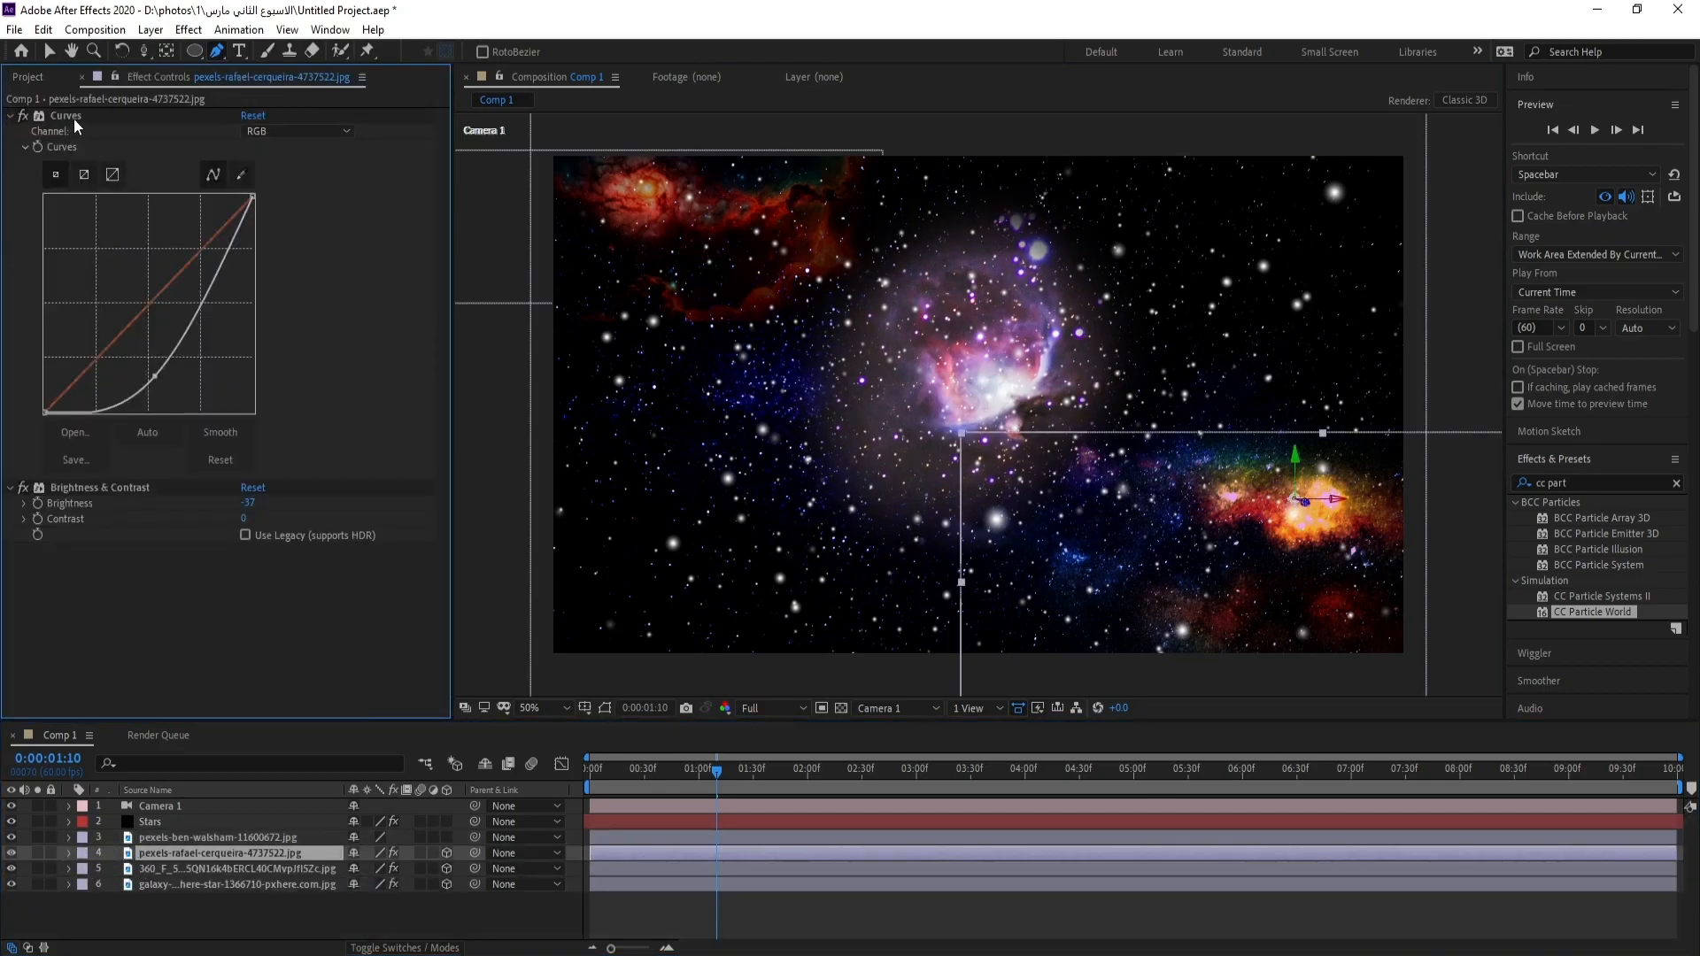
pyautogui.click(103, 488)
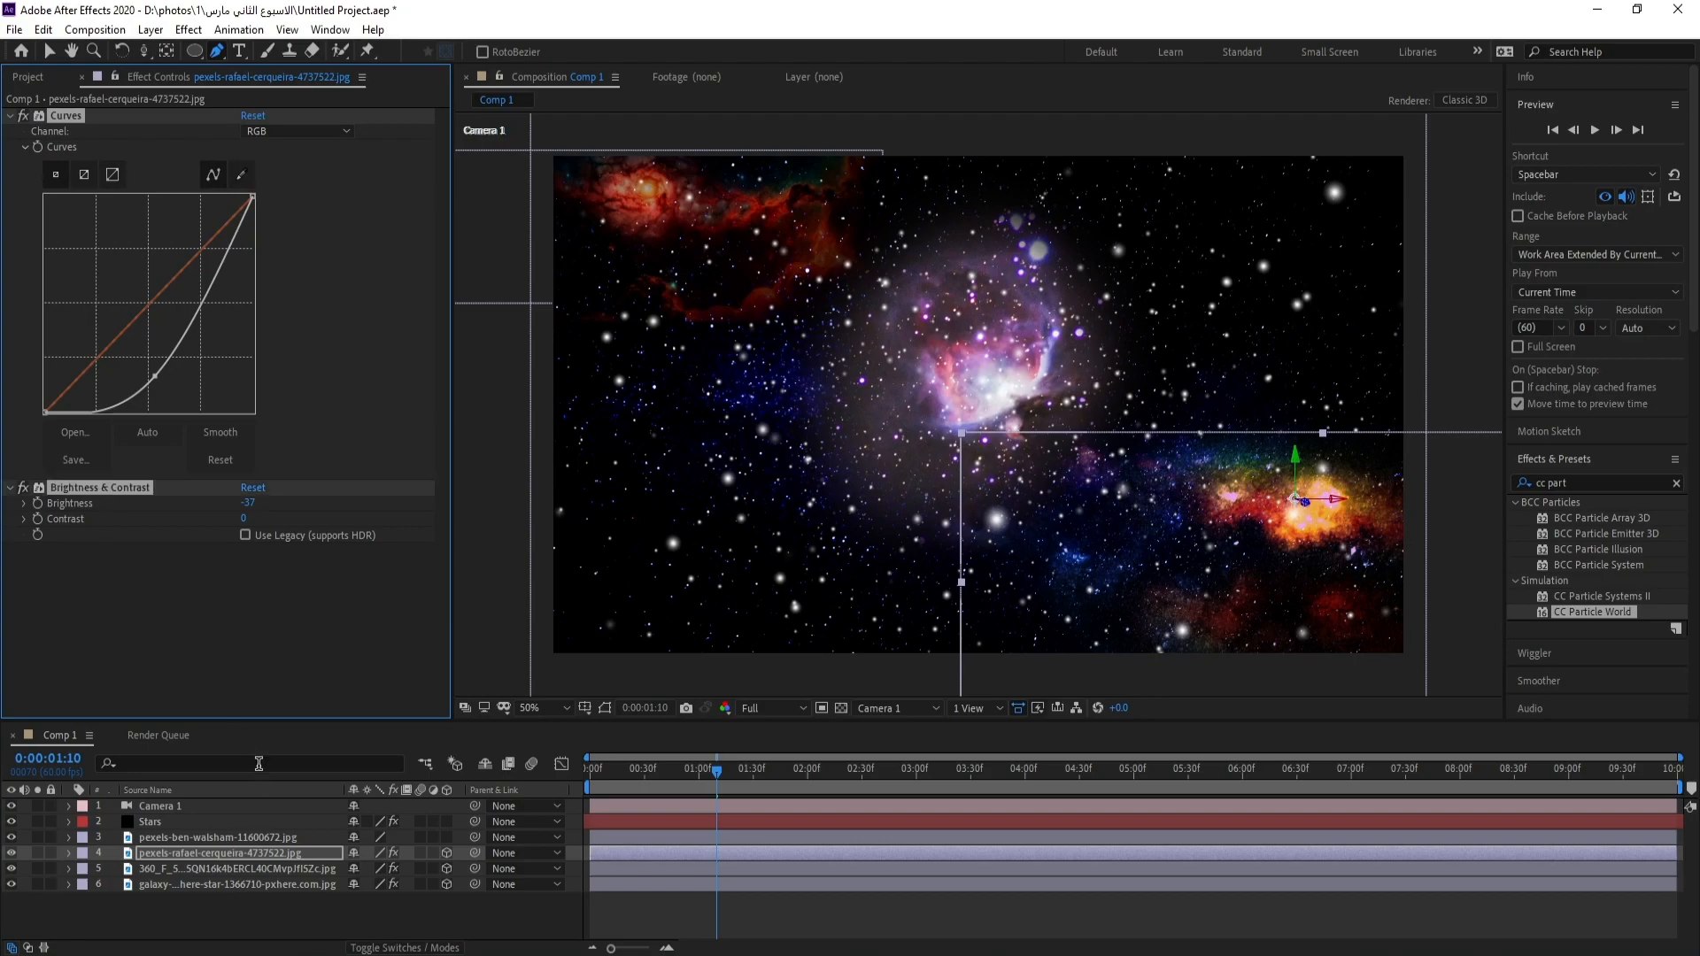
pyautogui.click(247, 842)
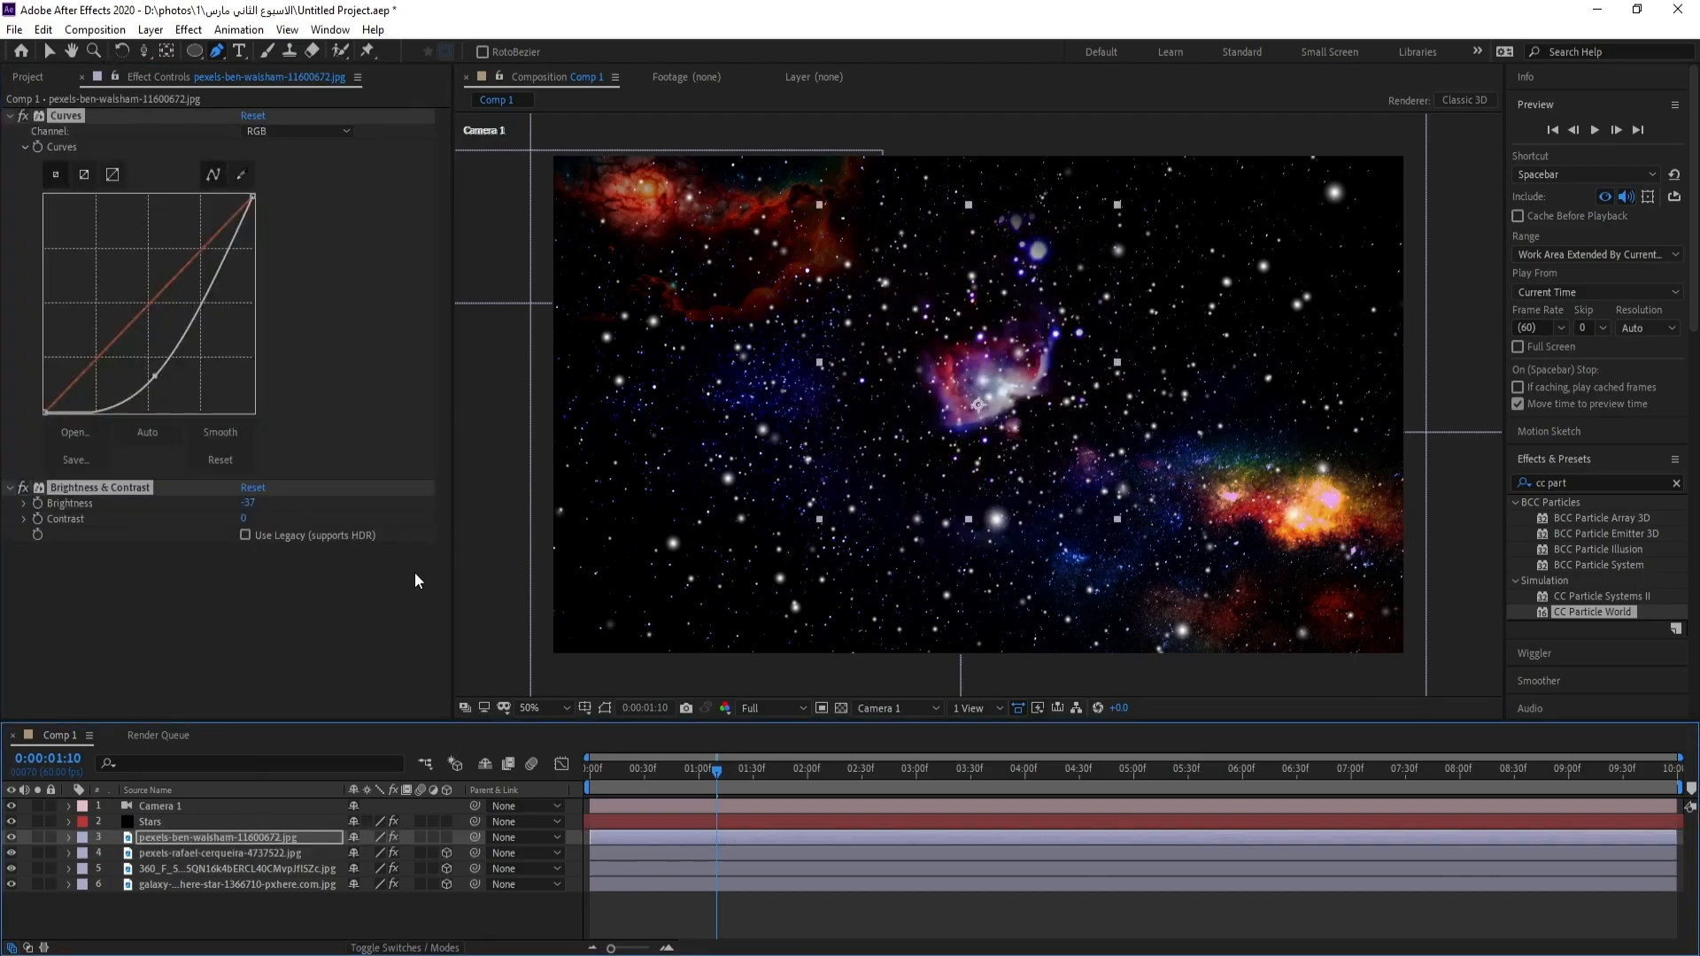
# Step: Make the pexels 11600672 nebula a 3D layer and set its blending mode to Screen
pyautogui.click(255, 843)
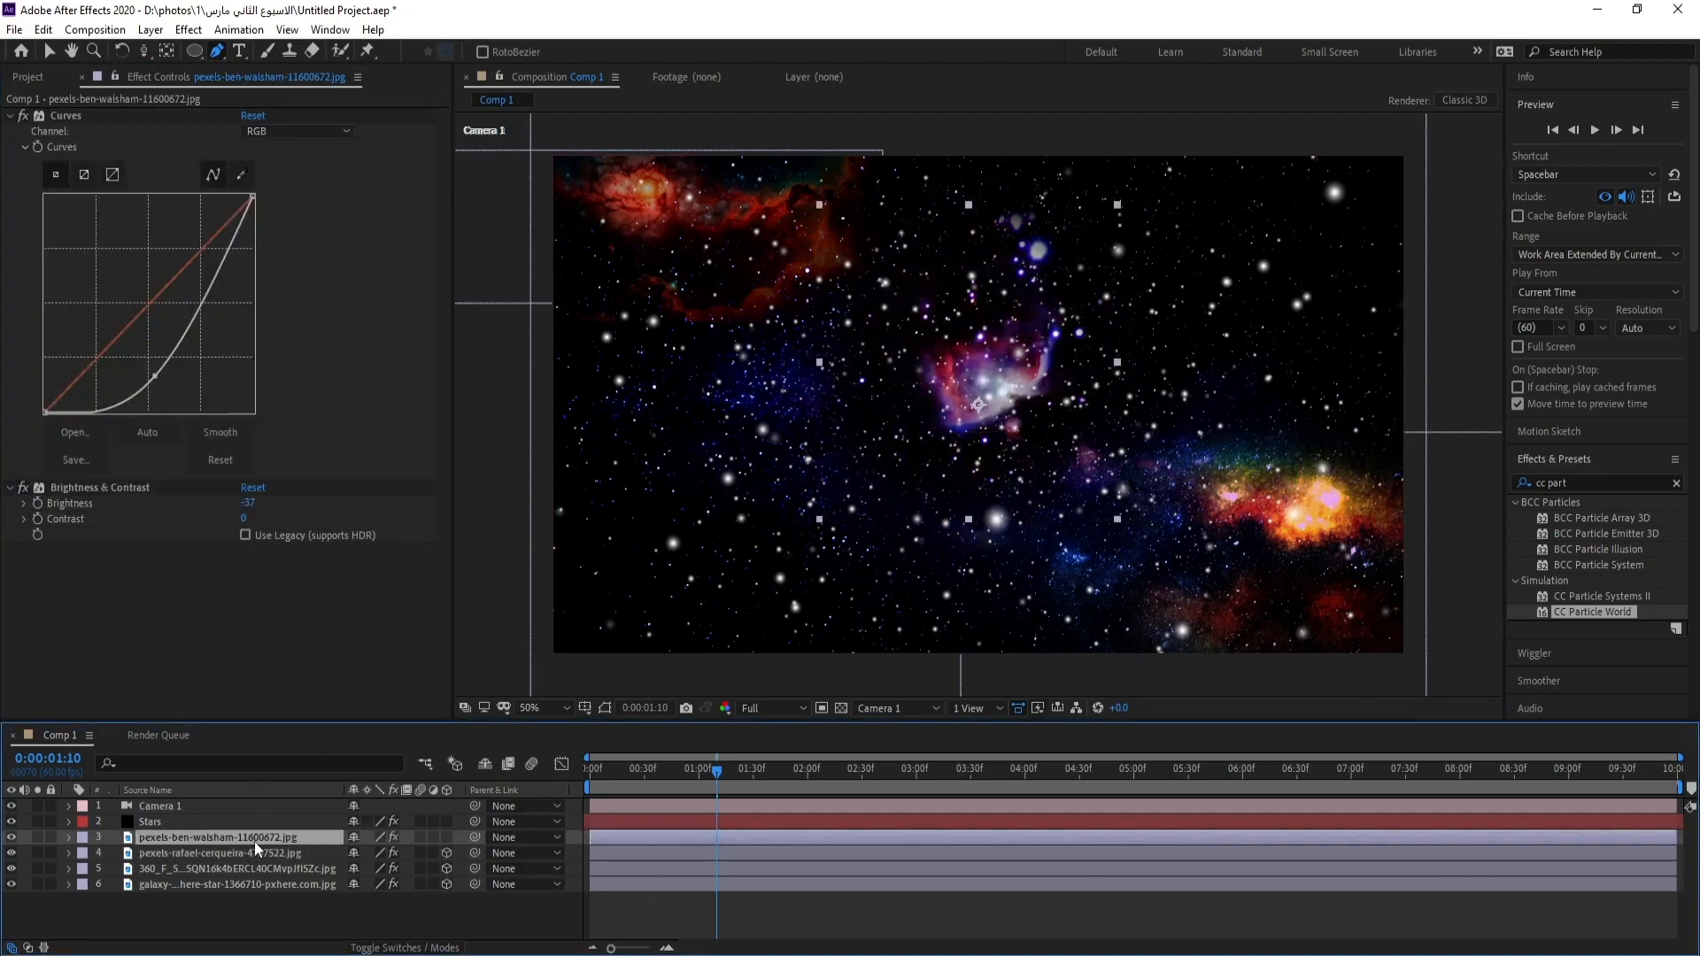
pyautogui.click(446, 838)
pyautogui.click(400, 948)
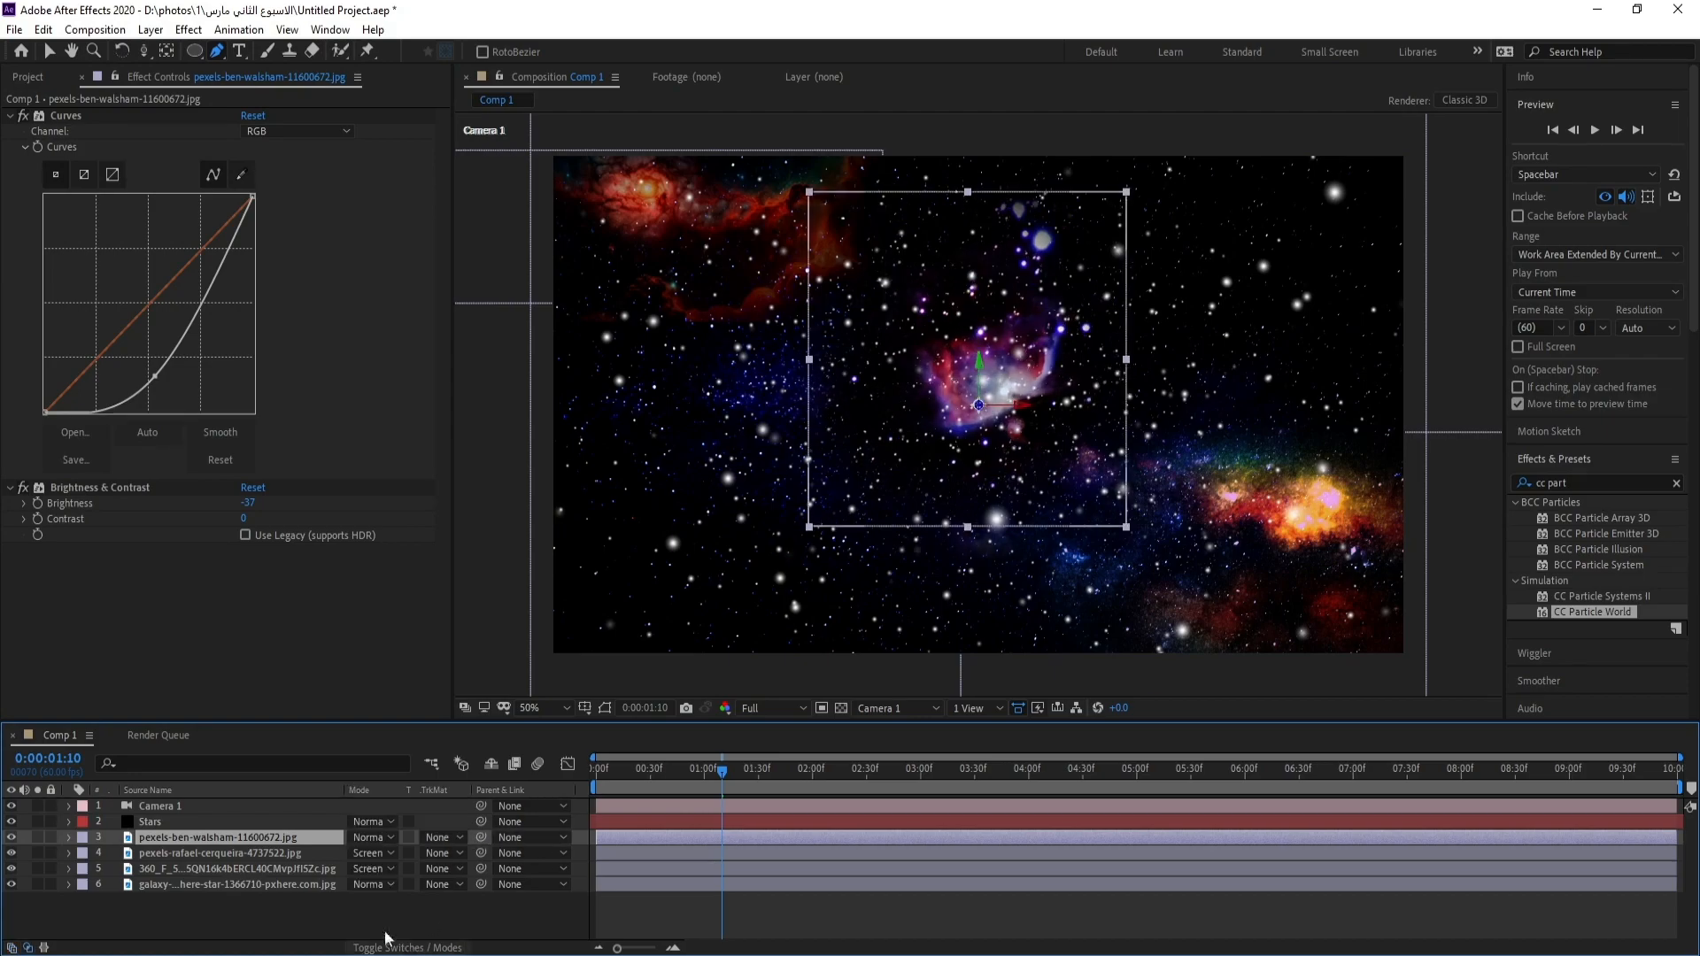
pyautogui.click(358, 841)
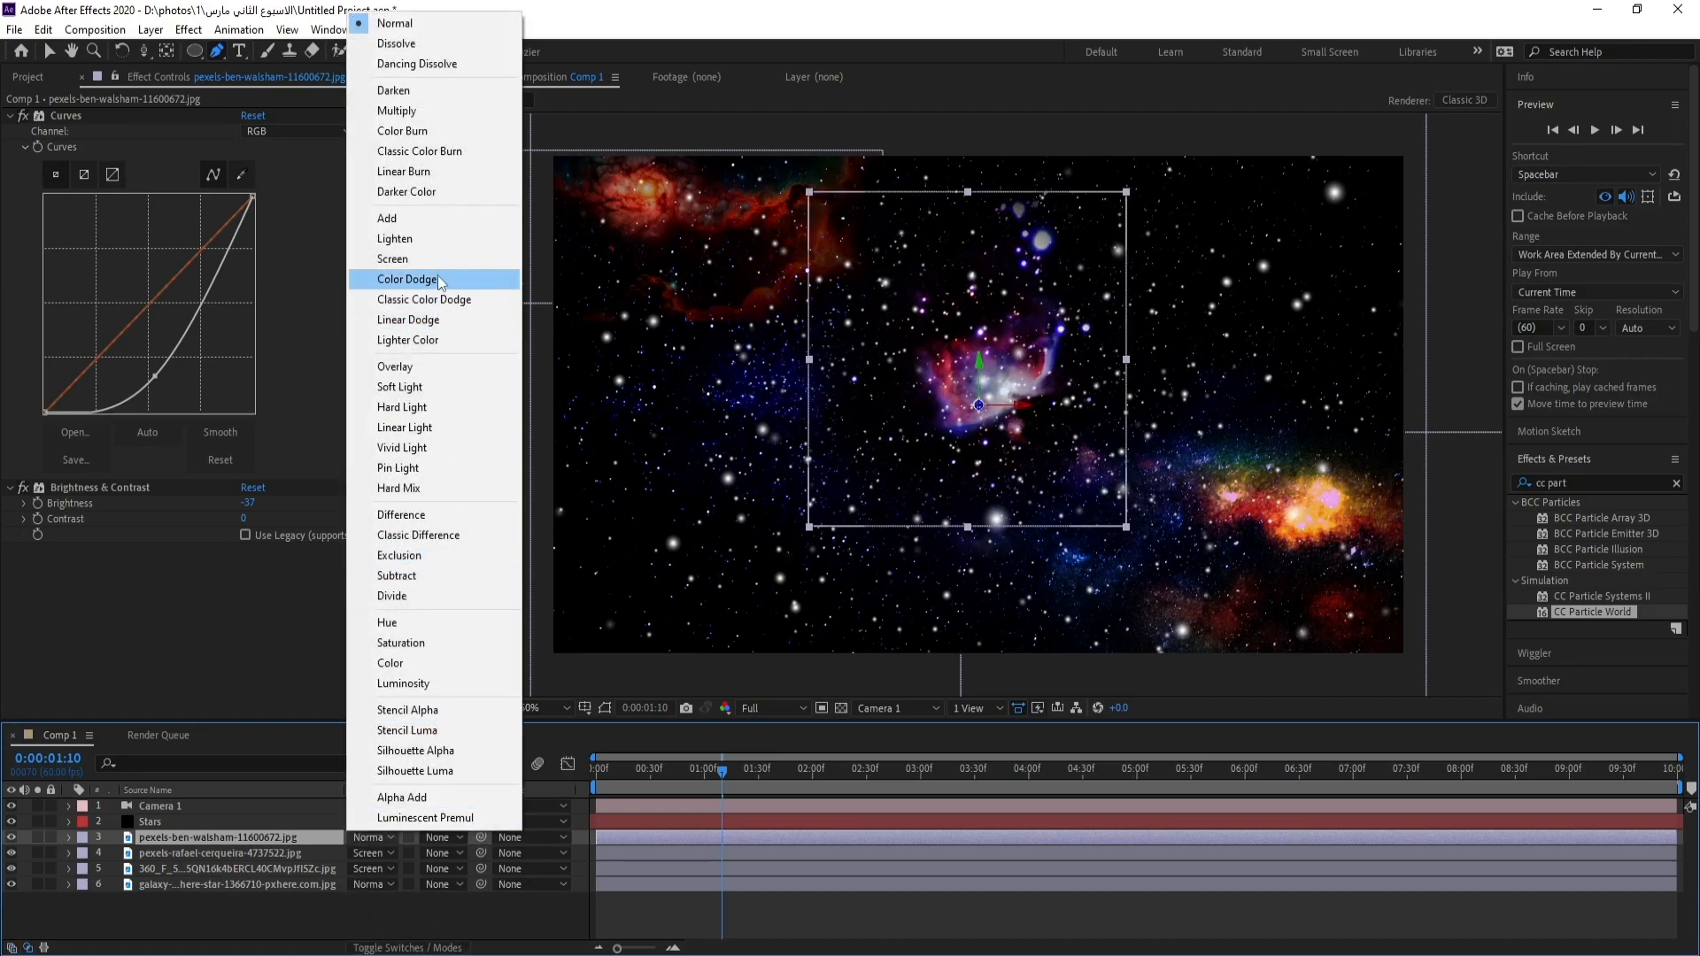
pyautogui.click(416, 258)
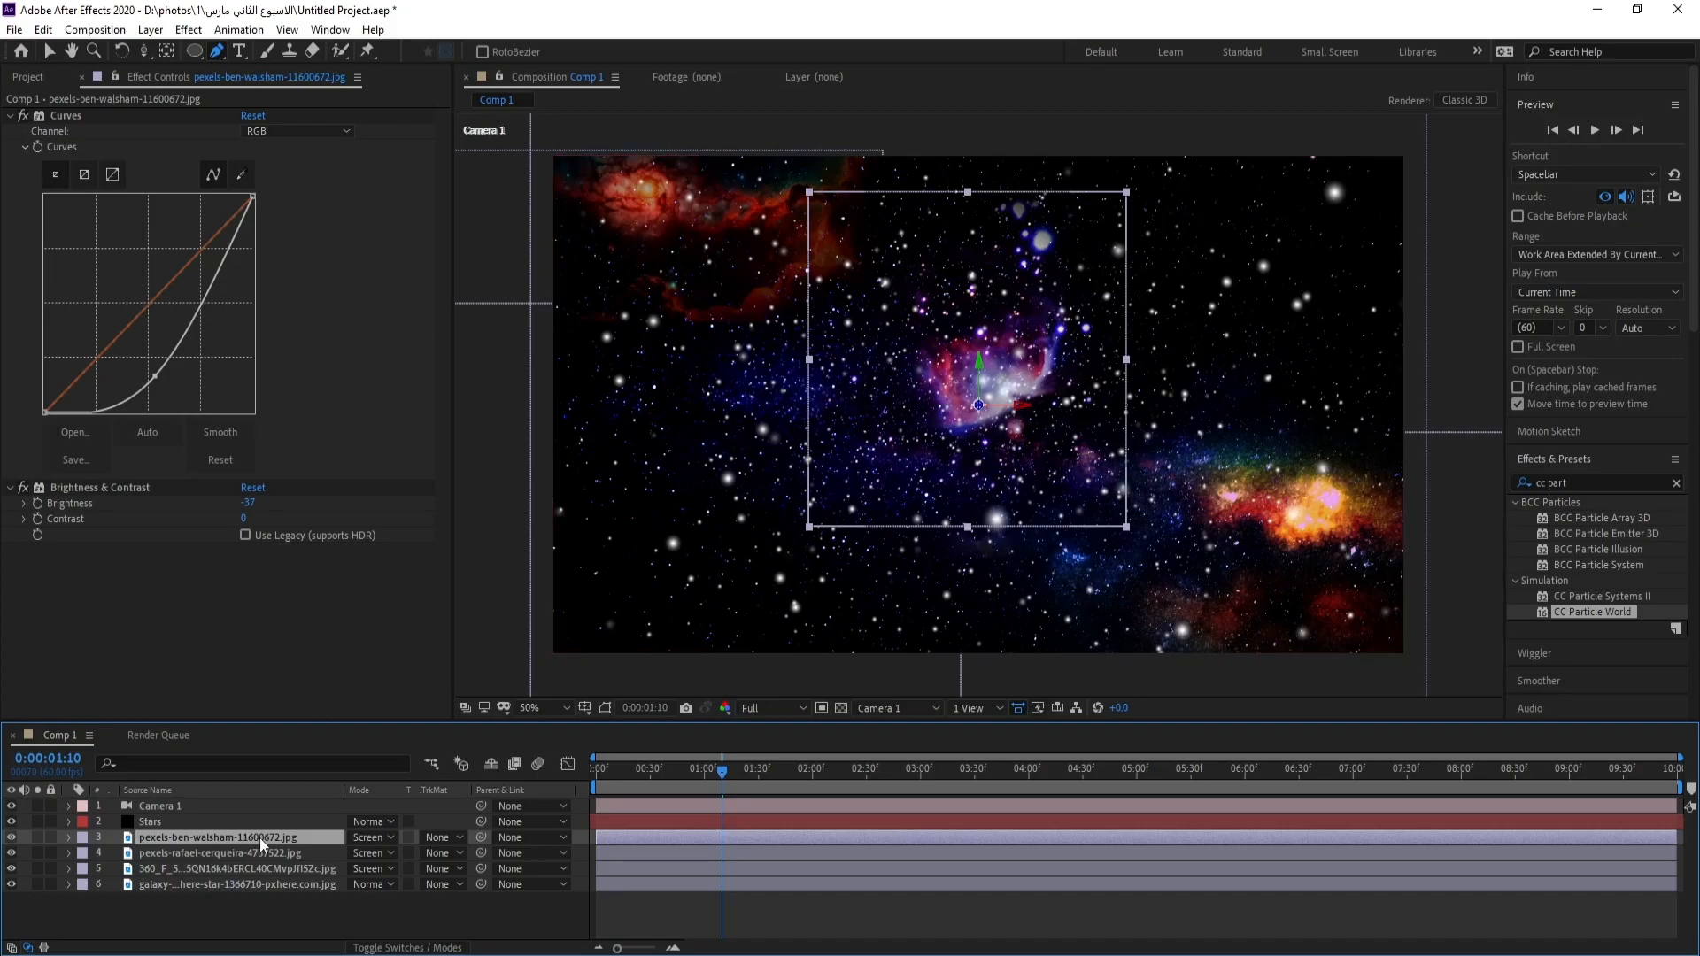
# Step: Move the purple nebula closer to the camera and lower, at Position 960, 638, -607, and briefly play the composition
pyautogui.press('p')
pyautogui.moveTo(407, 853); pyautogui.dragTo(177, 857)
pyautogui.moveTo(416, 854); pyautogui.dragTo(325, 853)
pyautogui.click(51, 52)
pyautogui.moveTo(979, 361); pyautogui.dragTo(978, 426)
pyautogui.press('space')
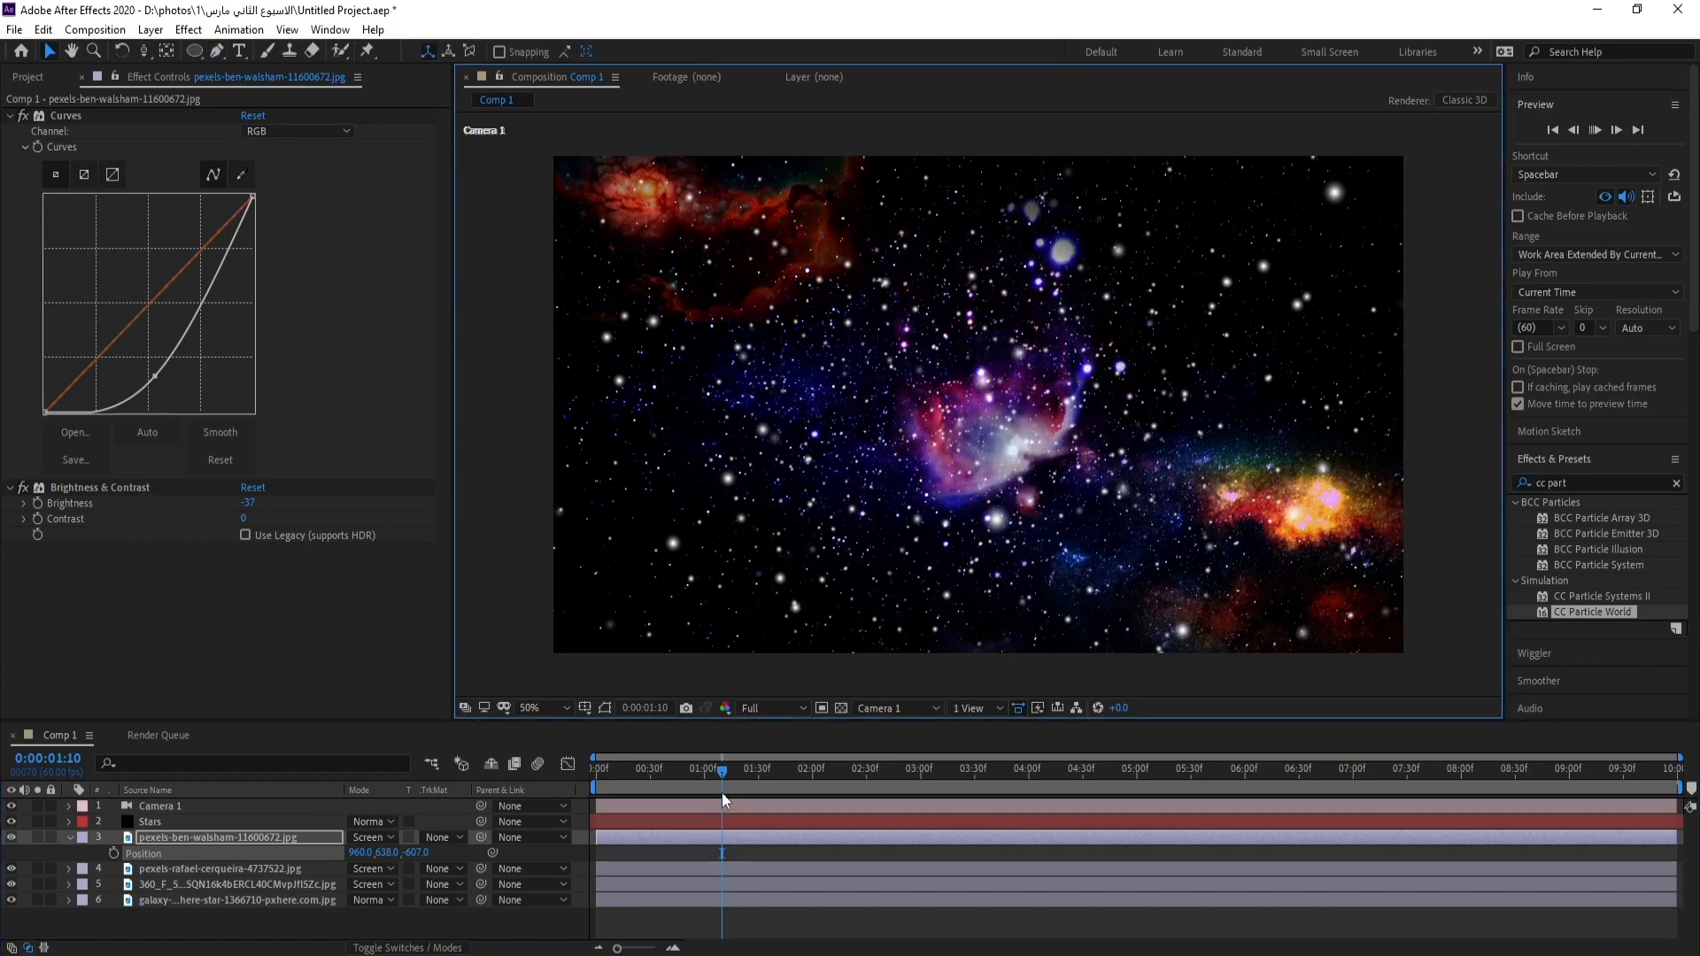
pyautogui.press('space')
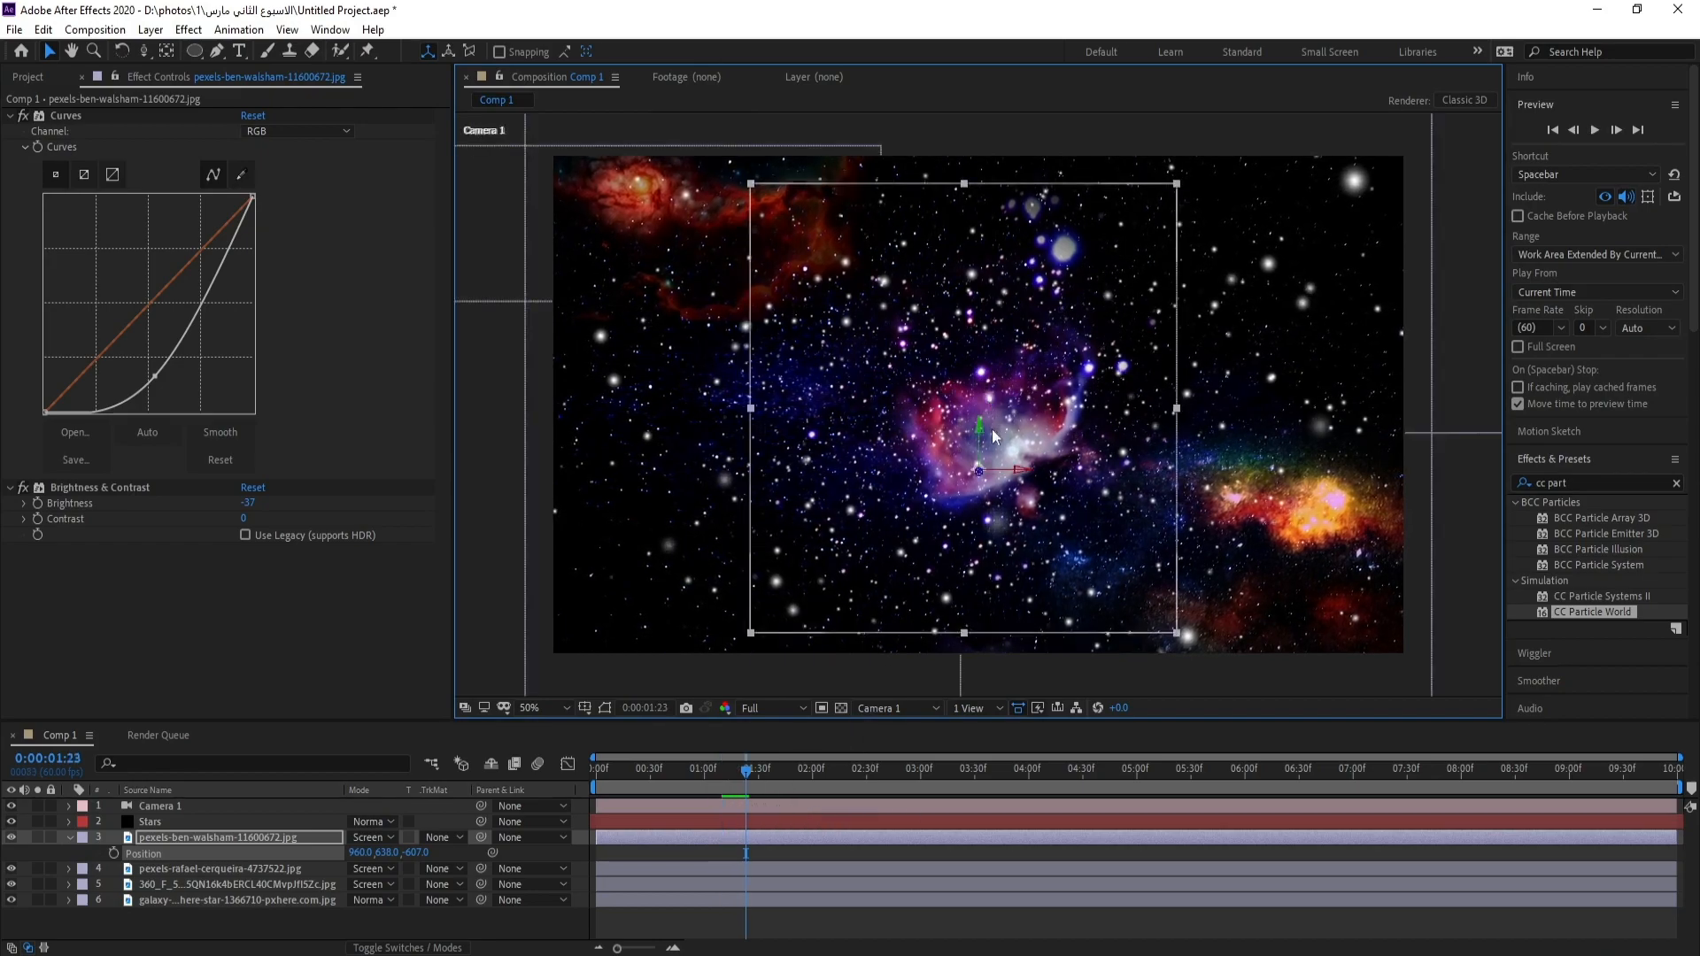
# Step: Bring the purple nebula closer and into the frame's lower-left area, at Position 658, 824, -757, judging it at 0:00:04:18
pyautogui.moveTo(416, 853); pyautogui.dragTo(848, 847)
pyautogui.moveTo(751, 781); pyautogui.dragTo(1068, 789)
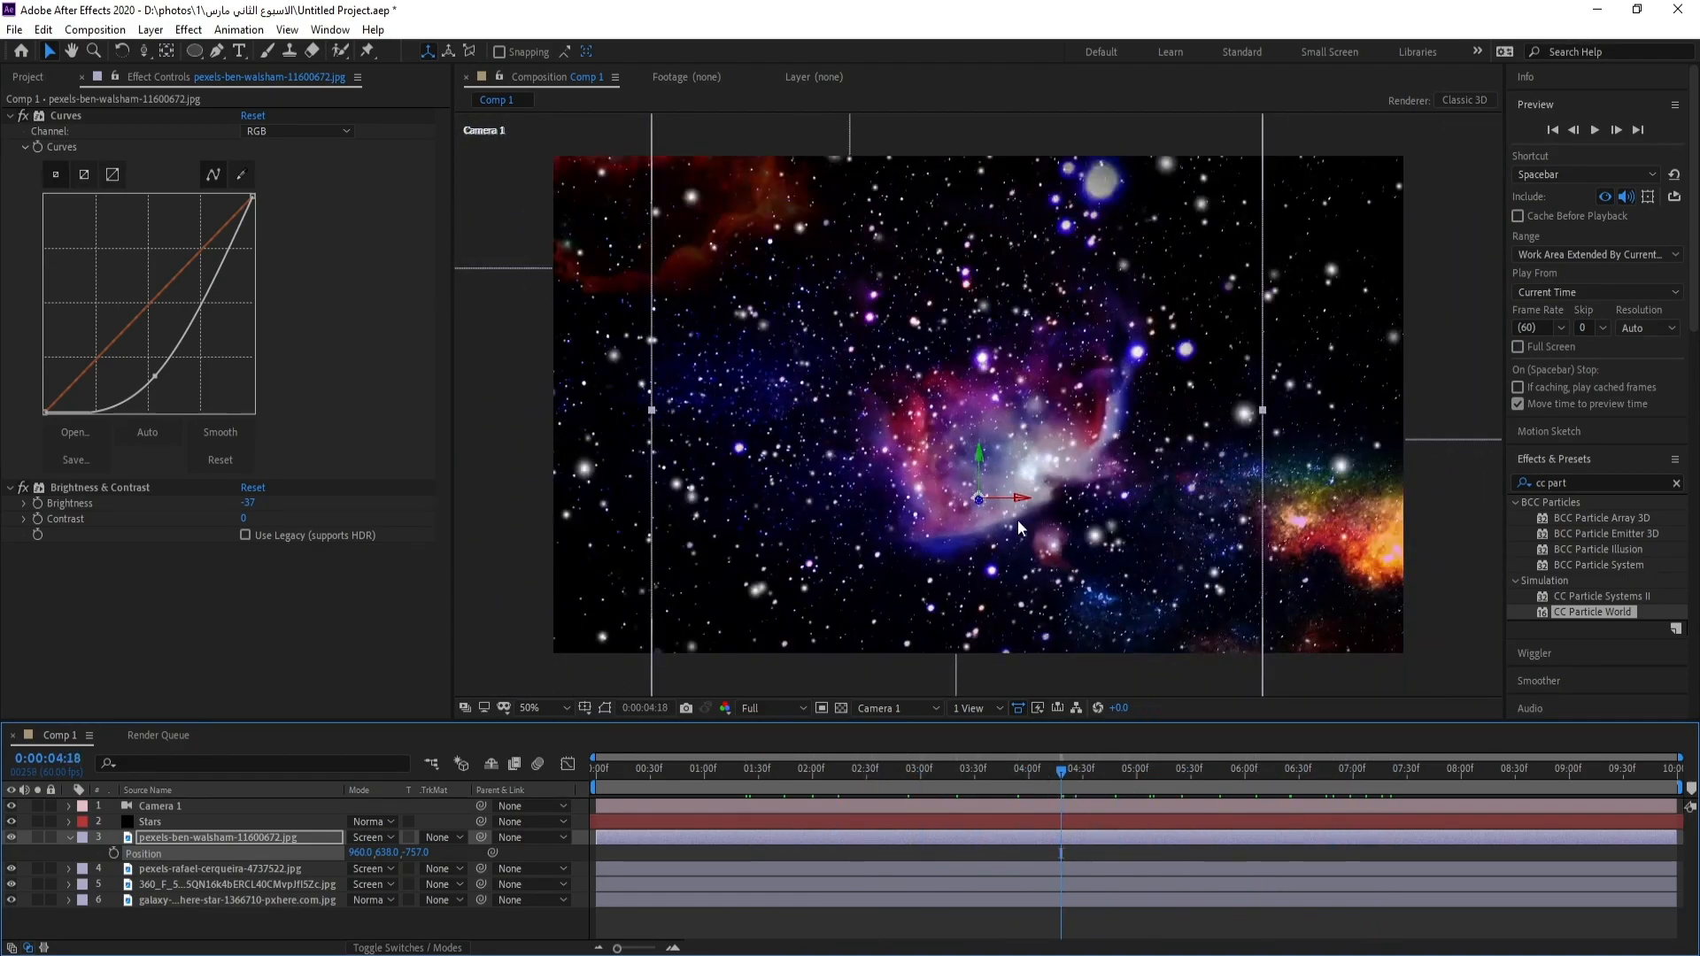
pyautogui.moveTo(962, 505); pyautogui.dragTo(894, 529)
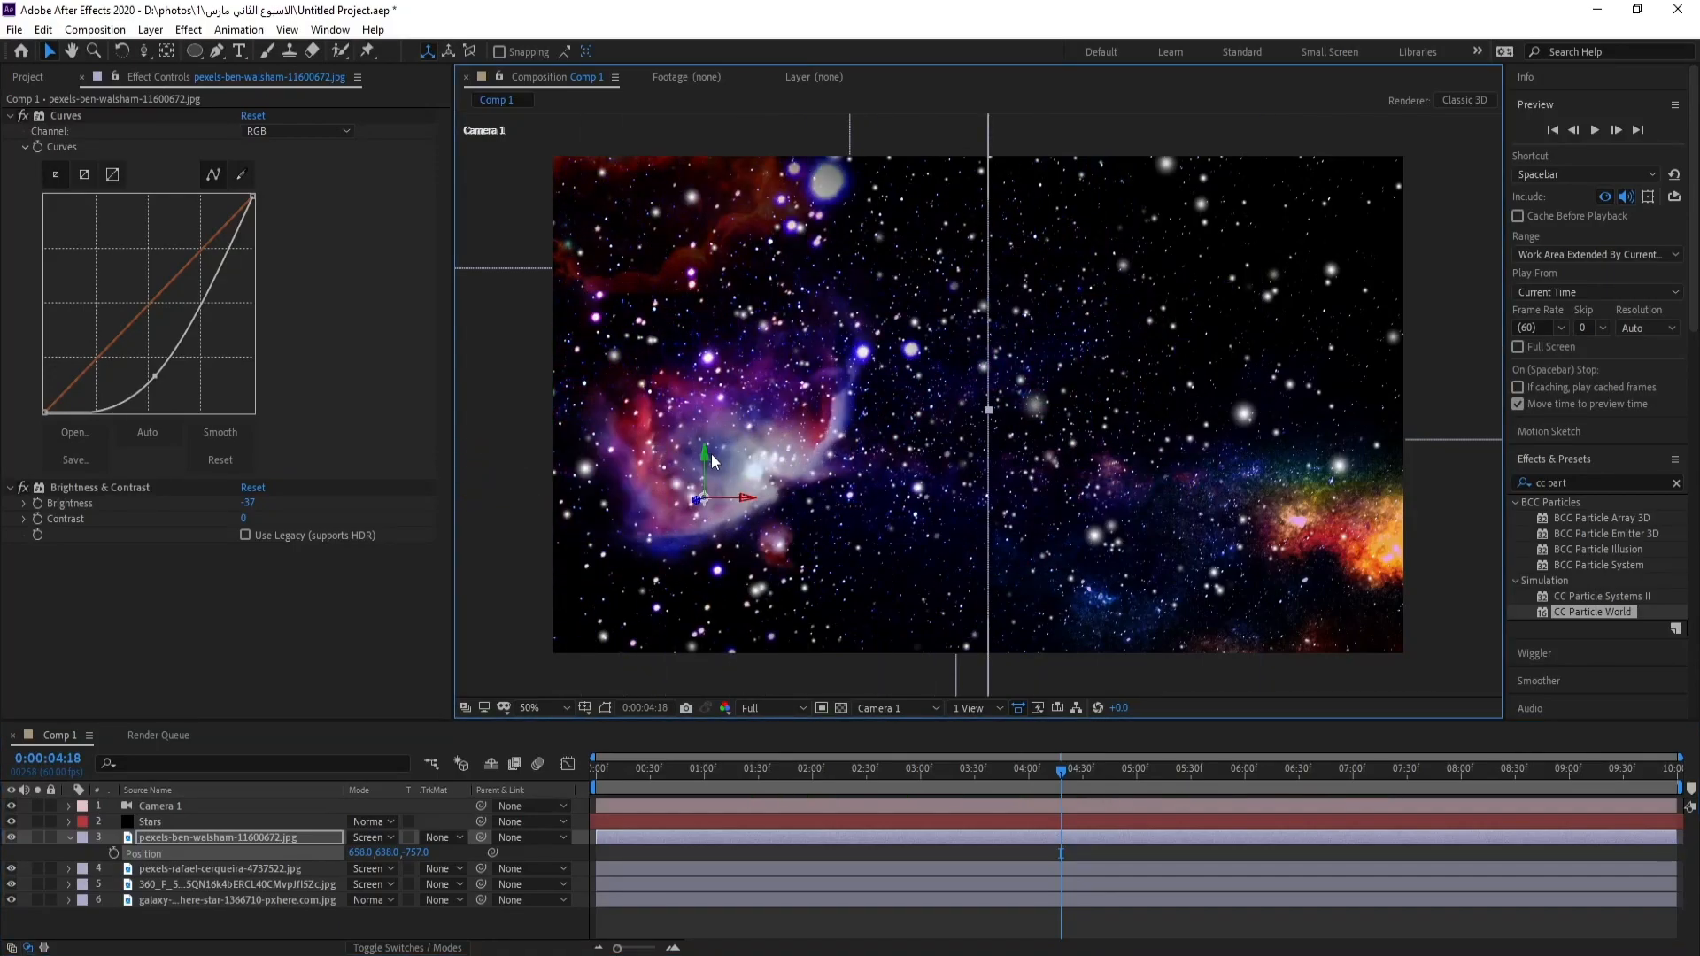
pyautogui.moveTo(703, 478); pyautogui.dragTo(699, 537)
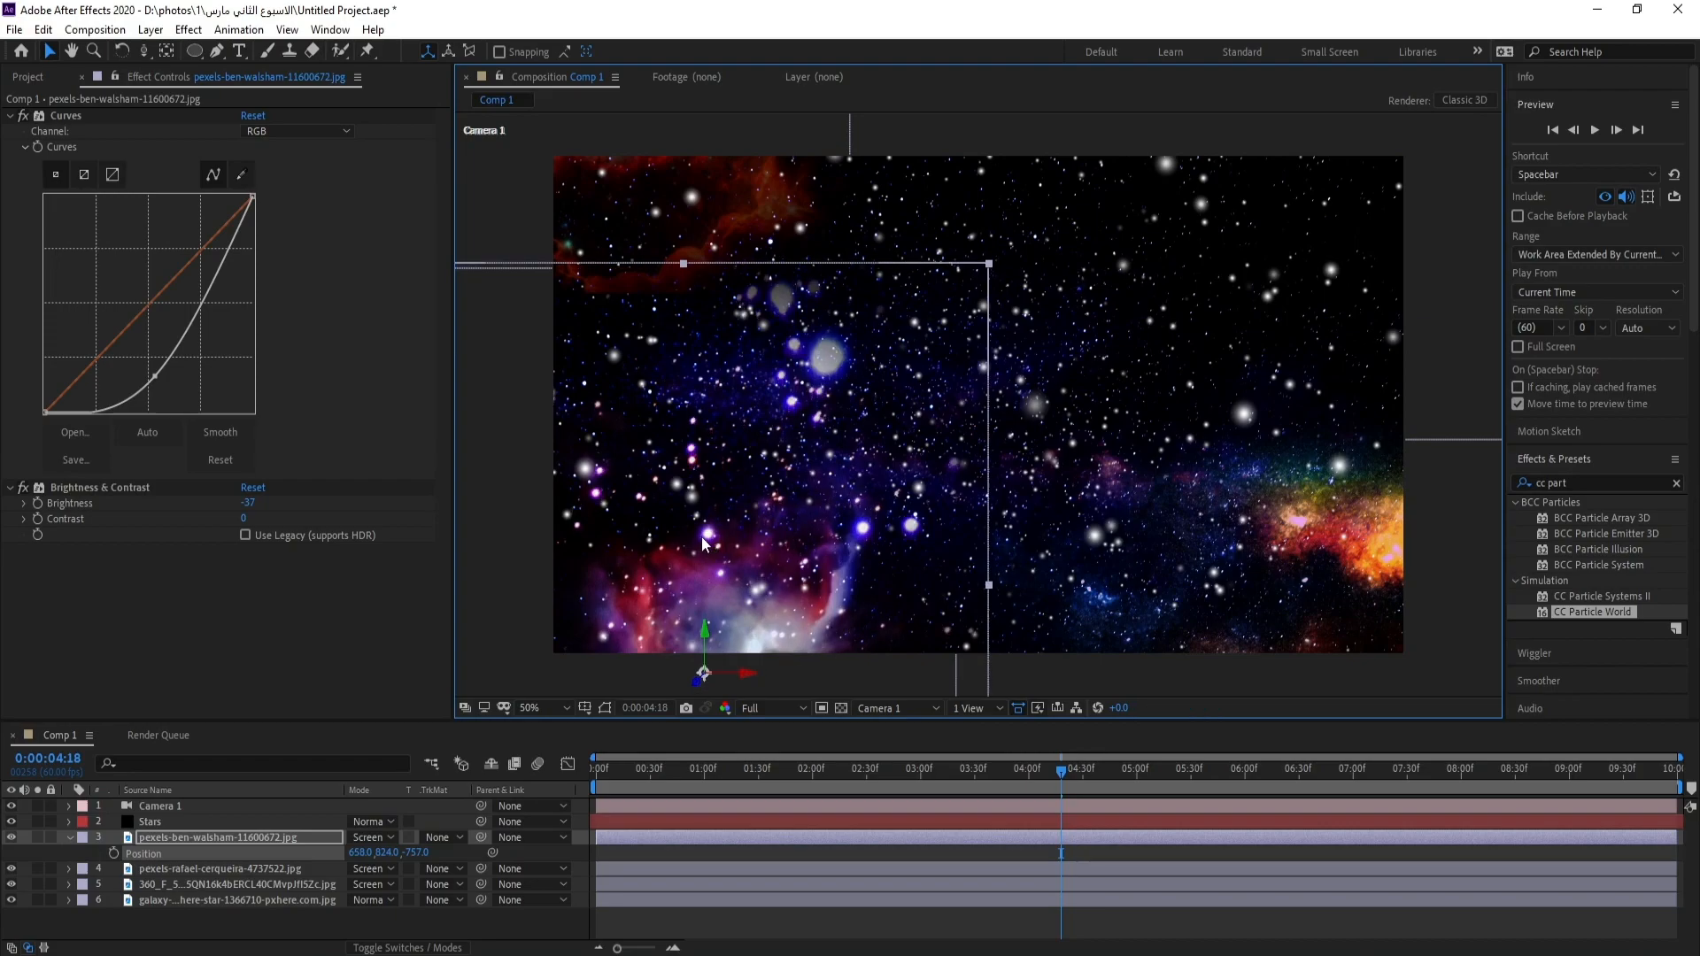
# Step: Pull the upper points of the purple nebula's mask down closer to the nebula and scrub through the animation to check it
pyautogui.click(299, 839)
pyautogui.click(606, 708)
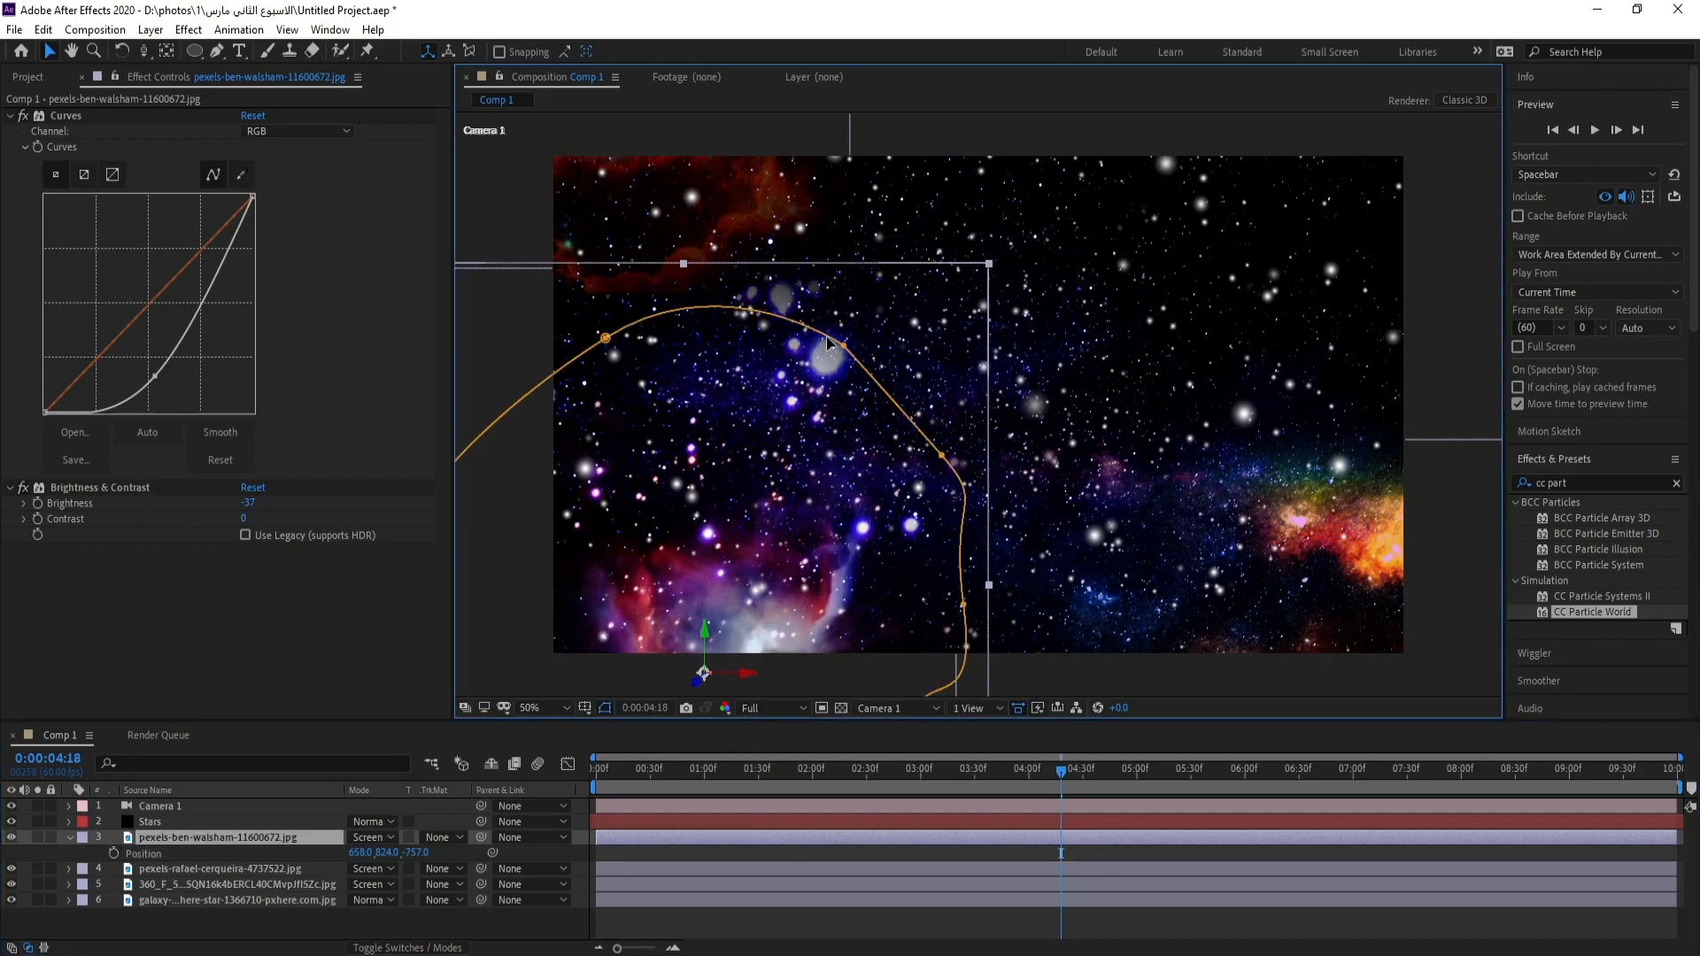
pyautogui.moveTo(843, 348); pyautogui.dragTo(834, 406)
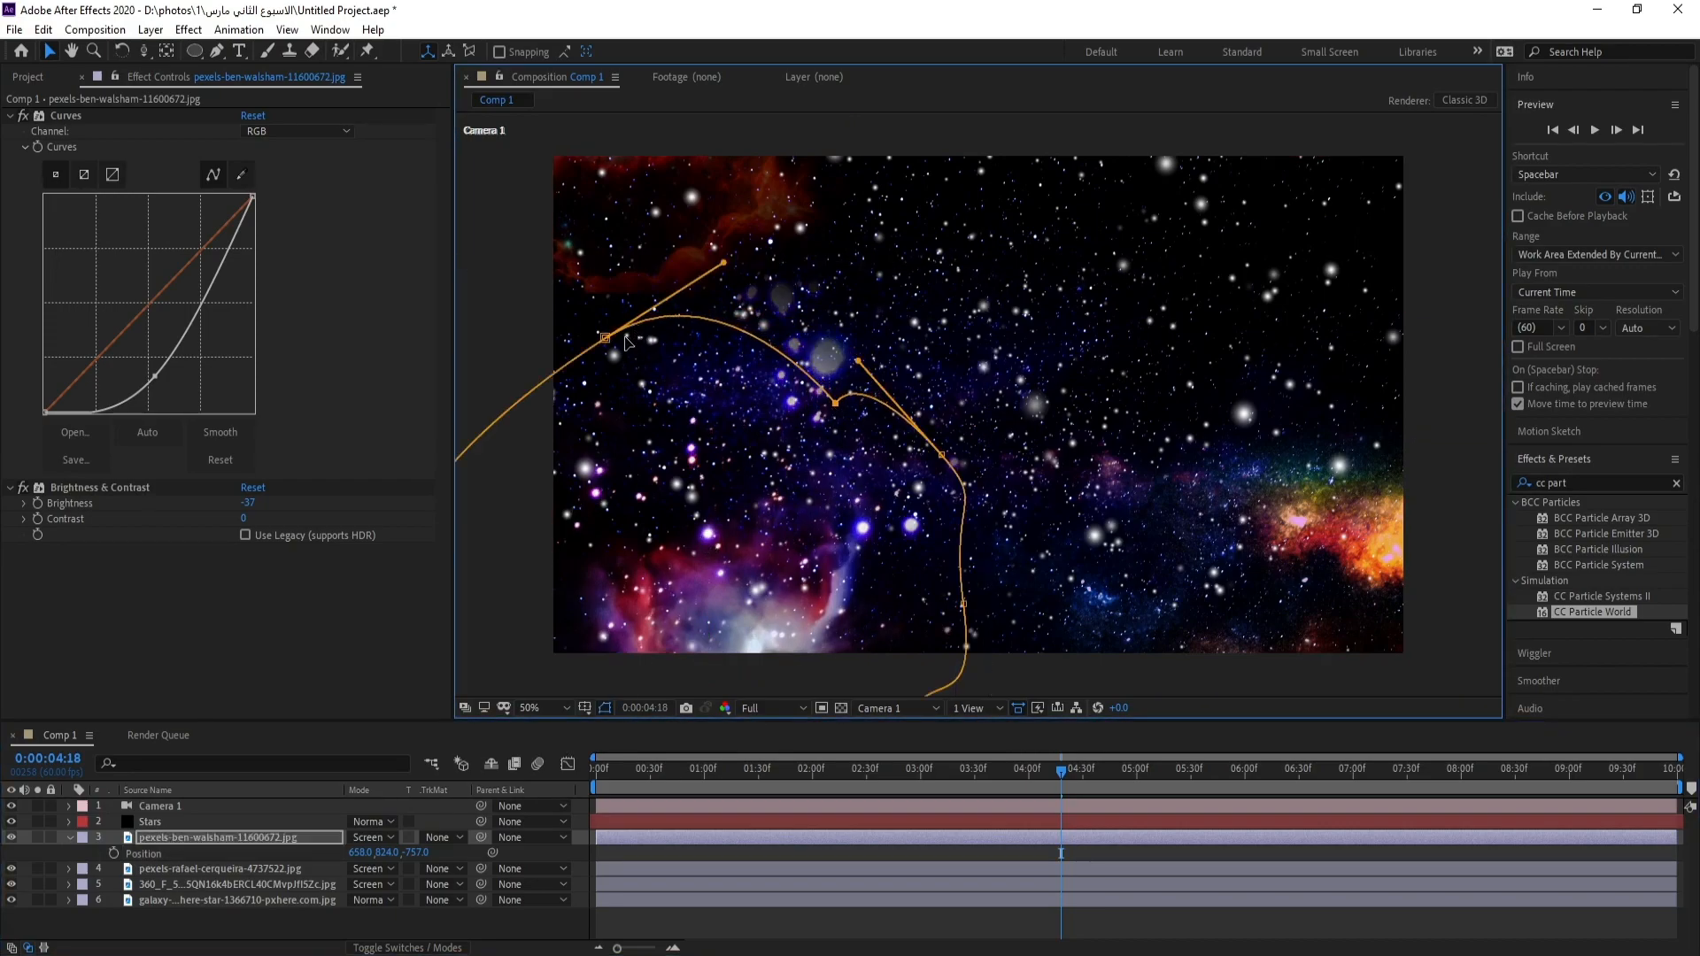
pyautogui.moveTo(606, 337); pyautogui.dragTo(598, 438)
pyautogui.moveTo(836, 404); pyautogui.dragTo(815, 455)
pyautogui.moveTo(941, 455); pyautogui.dragTo(928, 548)
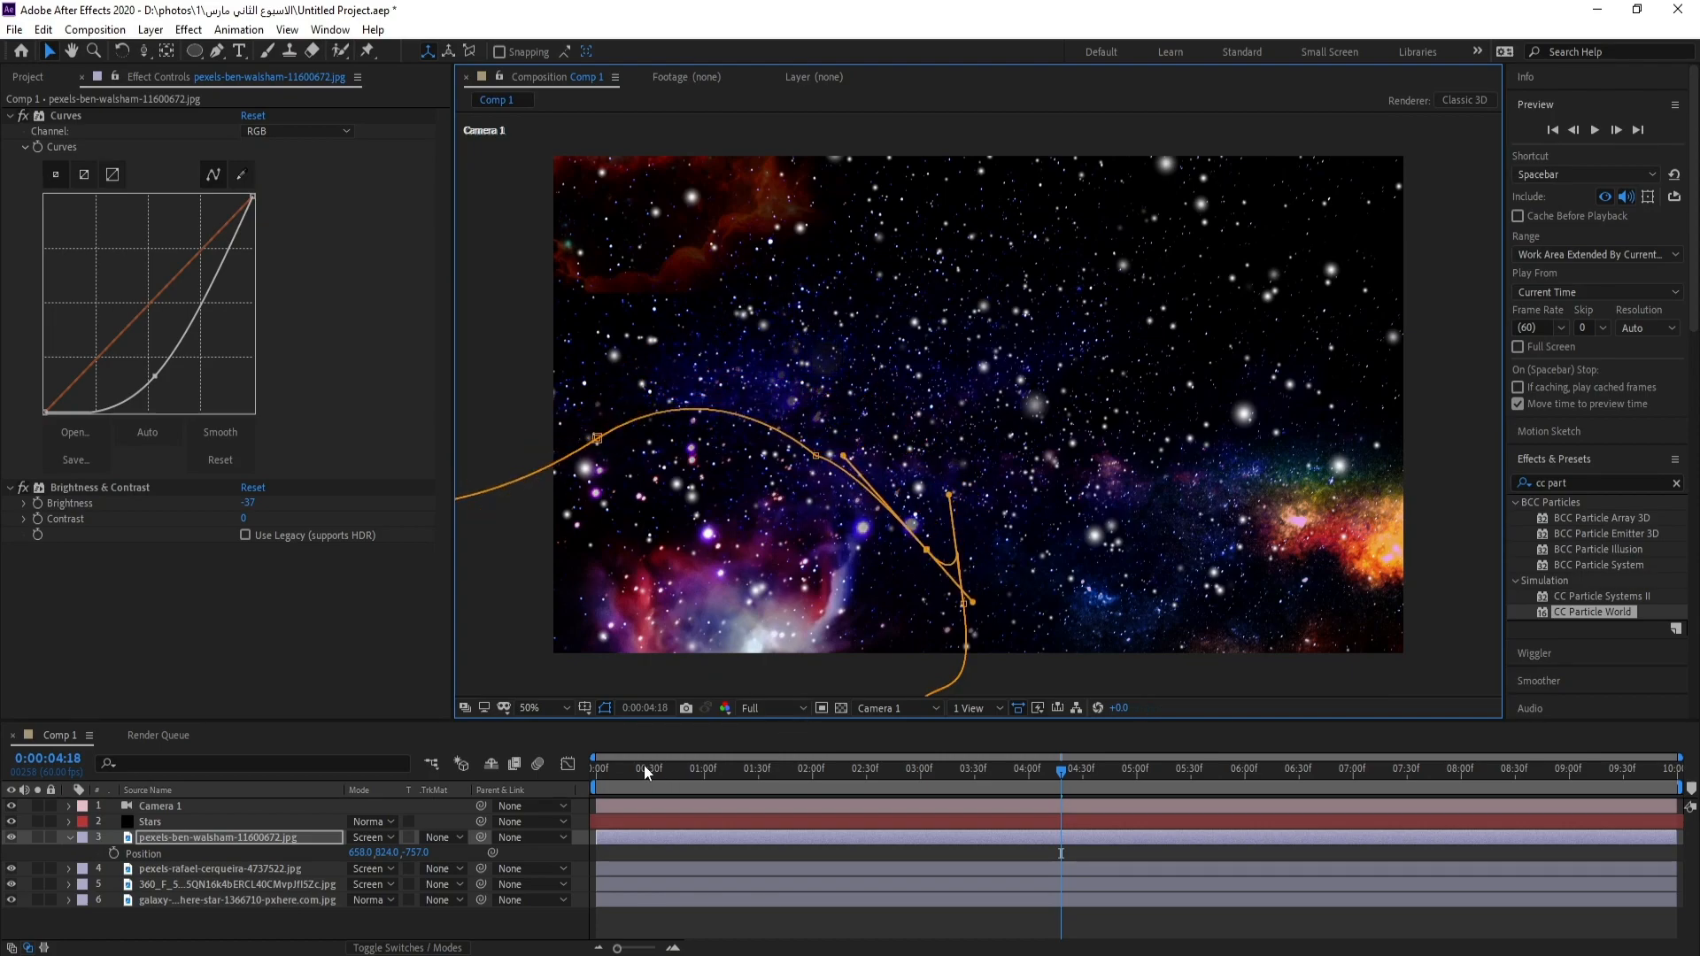
pyautogui.moveTo(644, 767); pyautogui.dragTo(980, 776)
pyautogui.click(600, 709)
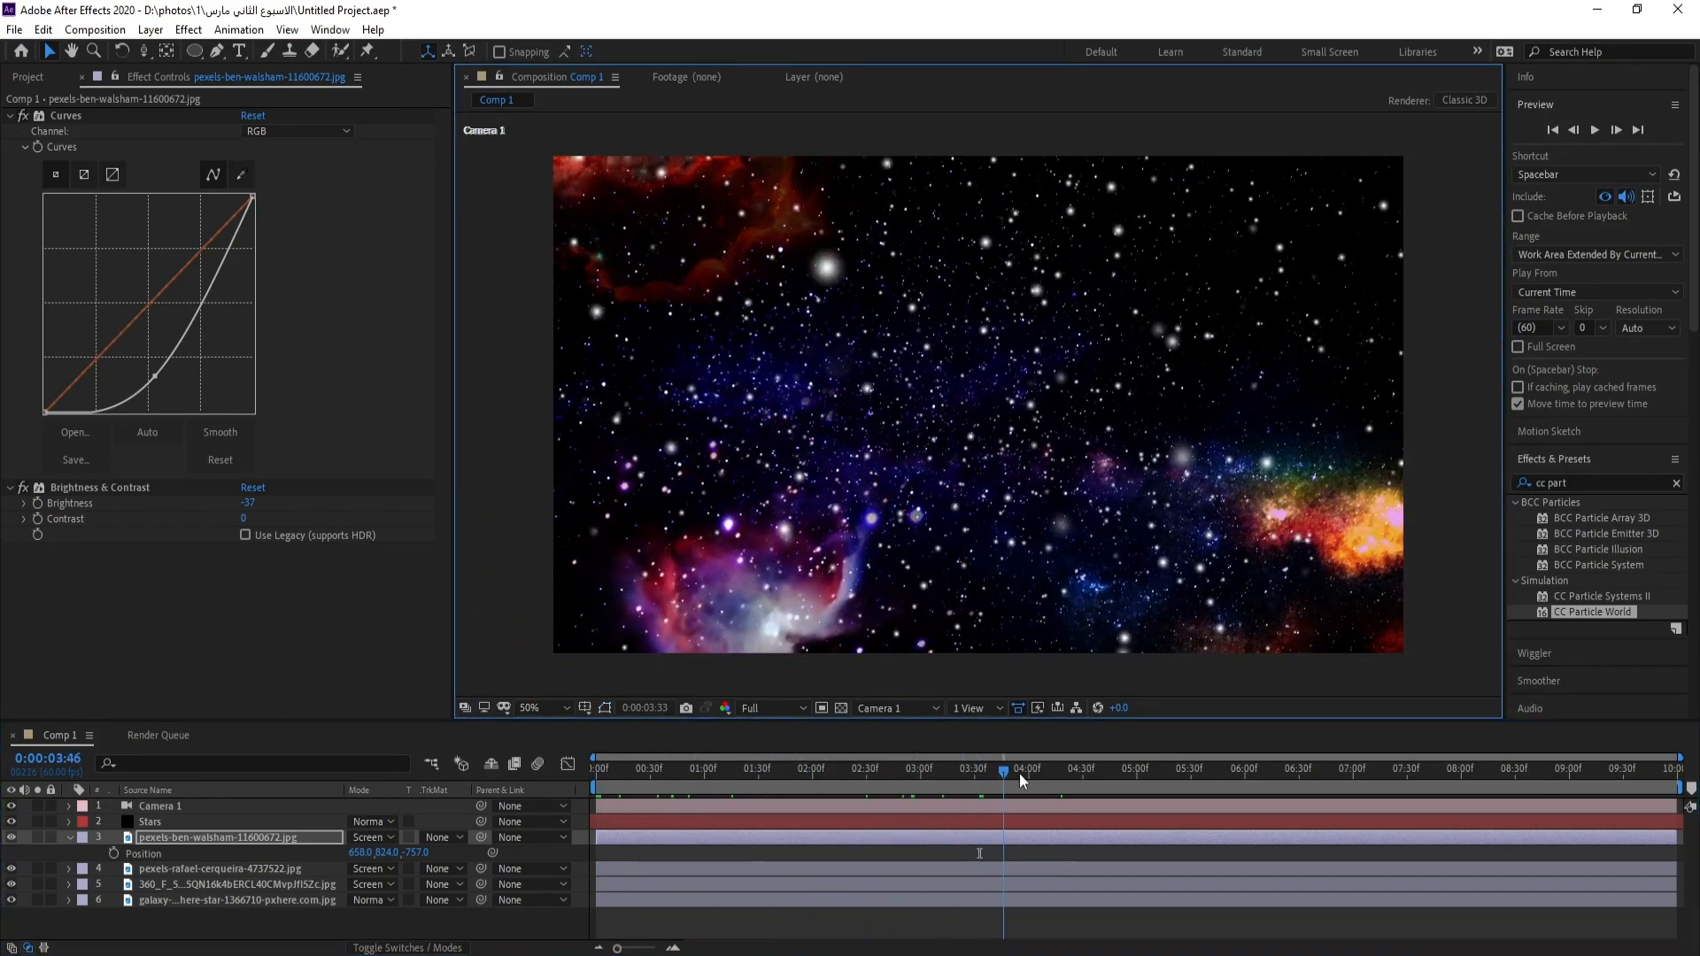
pyautogui.click(1088, 772)
pyautogui.moveTo(1151, 769); pyautogui.dragTo(567, 779)
pyautogui.click(67, 837)
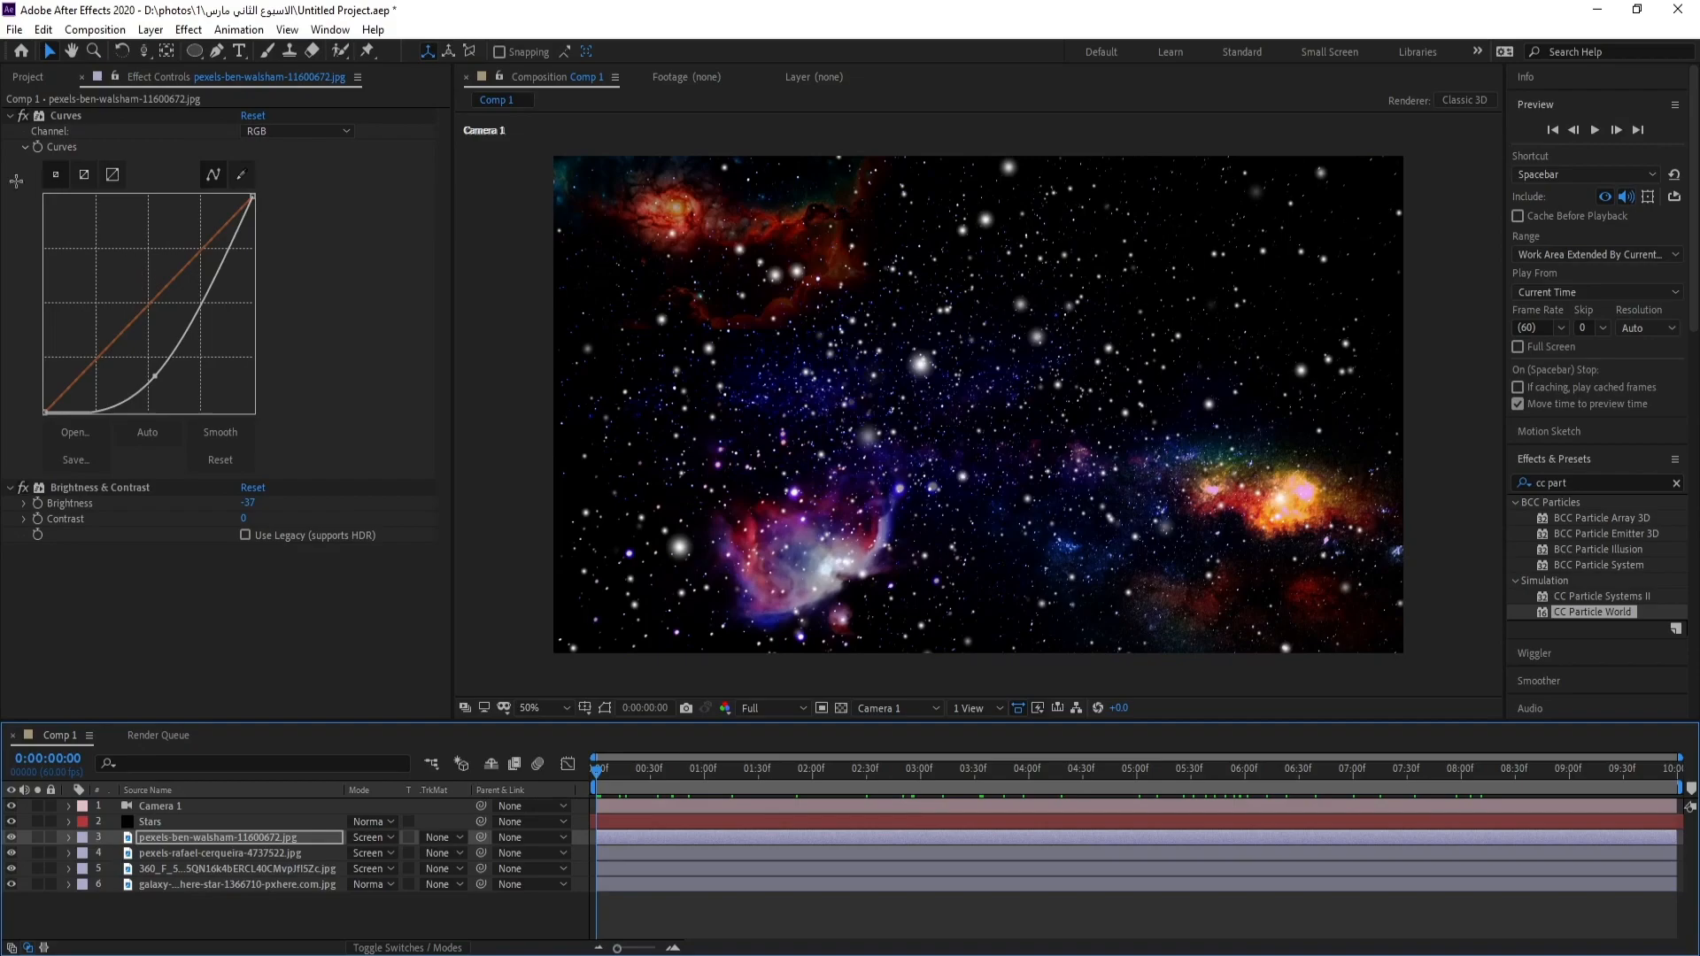
# Step: Import the pexels 11657224 orange nebula image and add it to the composition below the pexels 4737522 layer
pyautogui.click(14, 29)
pyautogui.moveTo(229, 288)
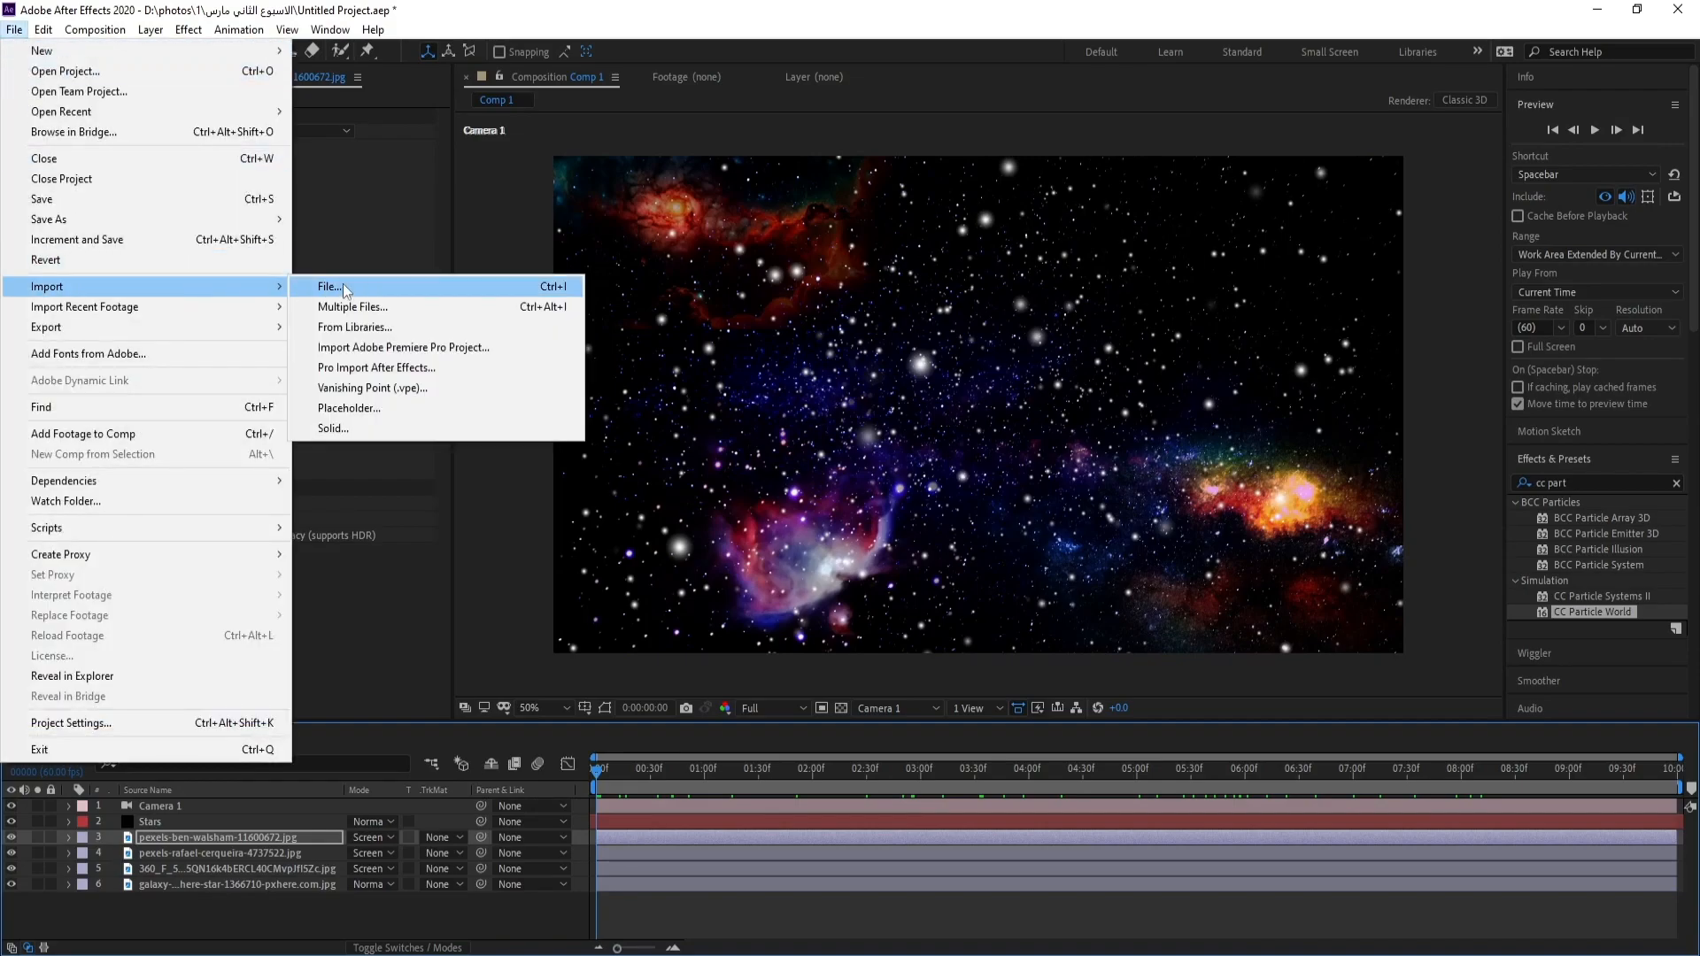
pyautogui.click(345, 290)
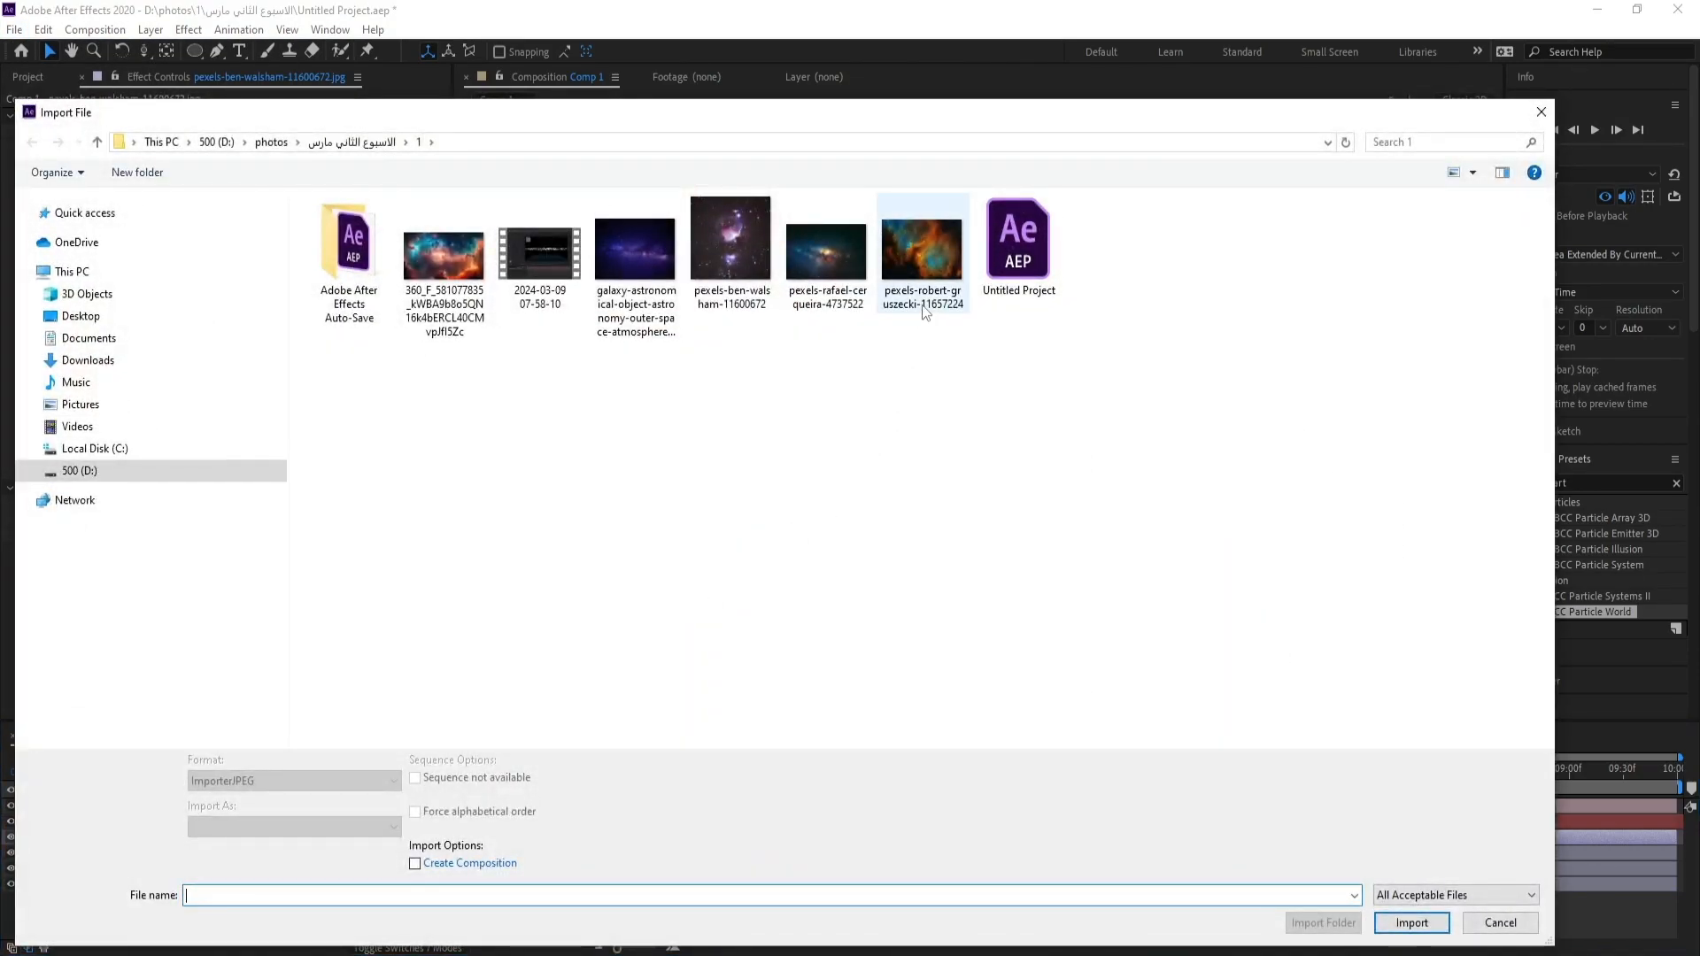
pyautogui.doubleClick(941, 280)
pyautogui.click(71, 331)
pyautogui.moveTo(70, 330); pyautogui.dragTo(166, 907)
pyautogui.click(183, 873)
pyautogui.press('s')
pyautogui.moveTo(405, 900); pyautogui.dragTo(359, 900)
pyautogui.hotkey('ctrl', 'z')
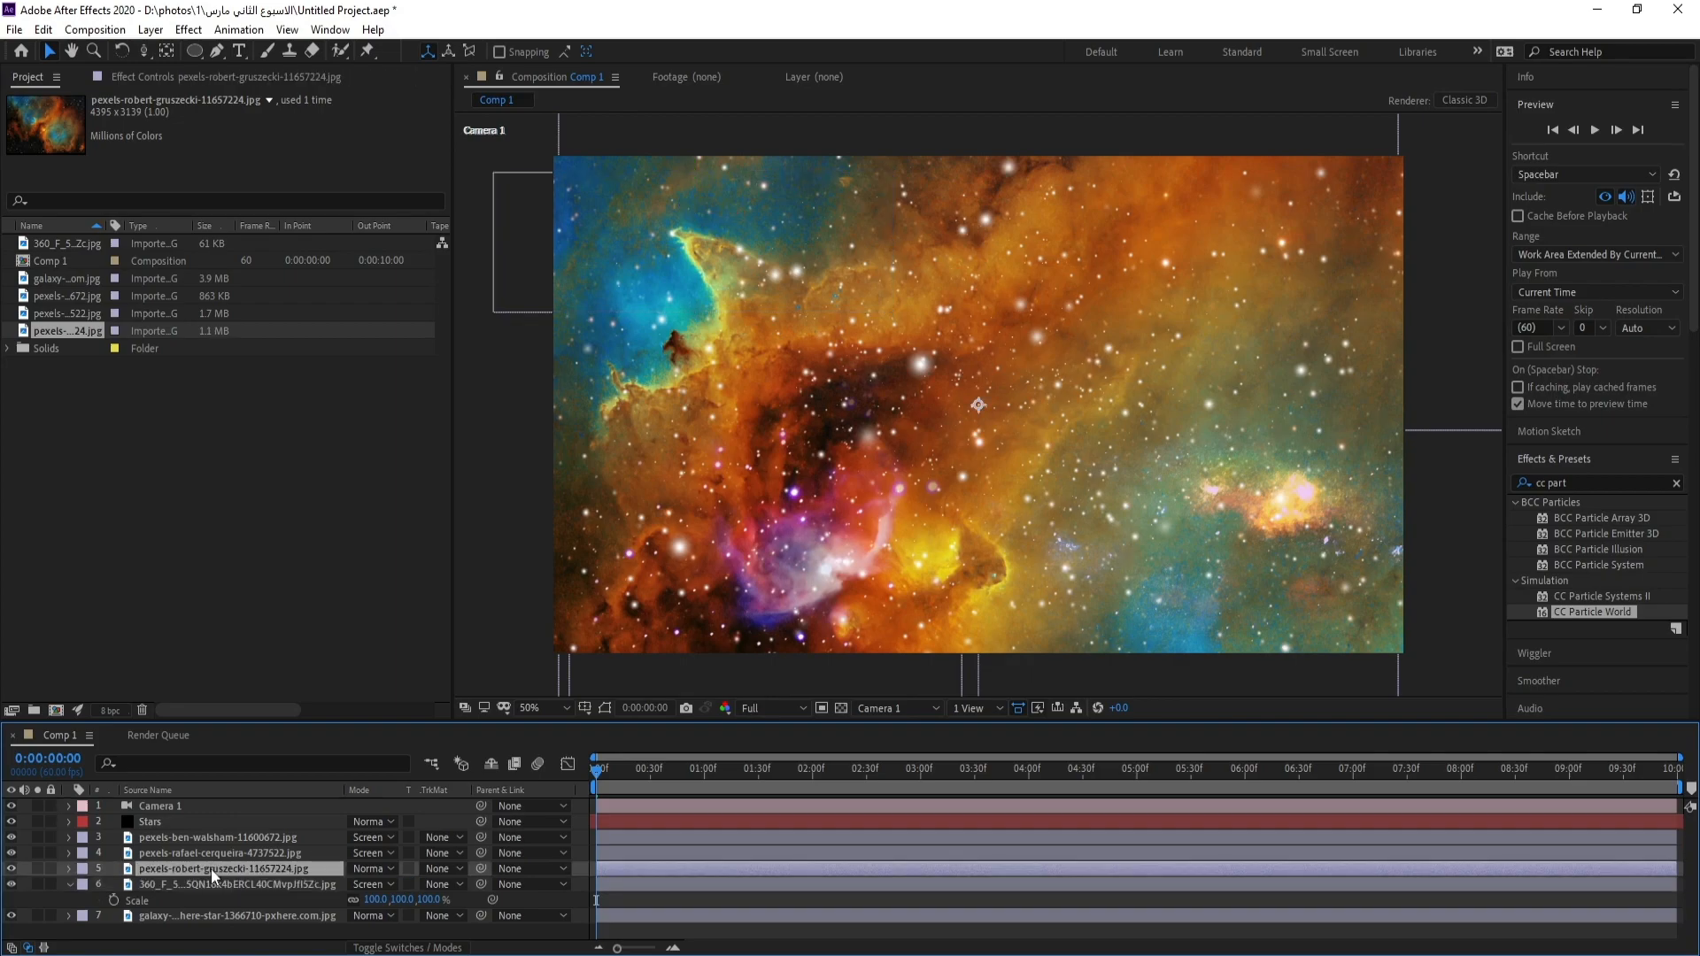
# Step: Move the orange nebula layer between the 360_F and galaxy layers and scale it to 41%
pyautogui.click(211, 868)
pyautogui.press('s')
pyautogui.moveTo(367, 885); pyautogui.dragTo(182, 902)
pyautogui.click(70, 900)
pyautogui.click(182, 870)
pyautogui.moveTo(365, 902); pyautogui.dragTo(359, 899)
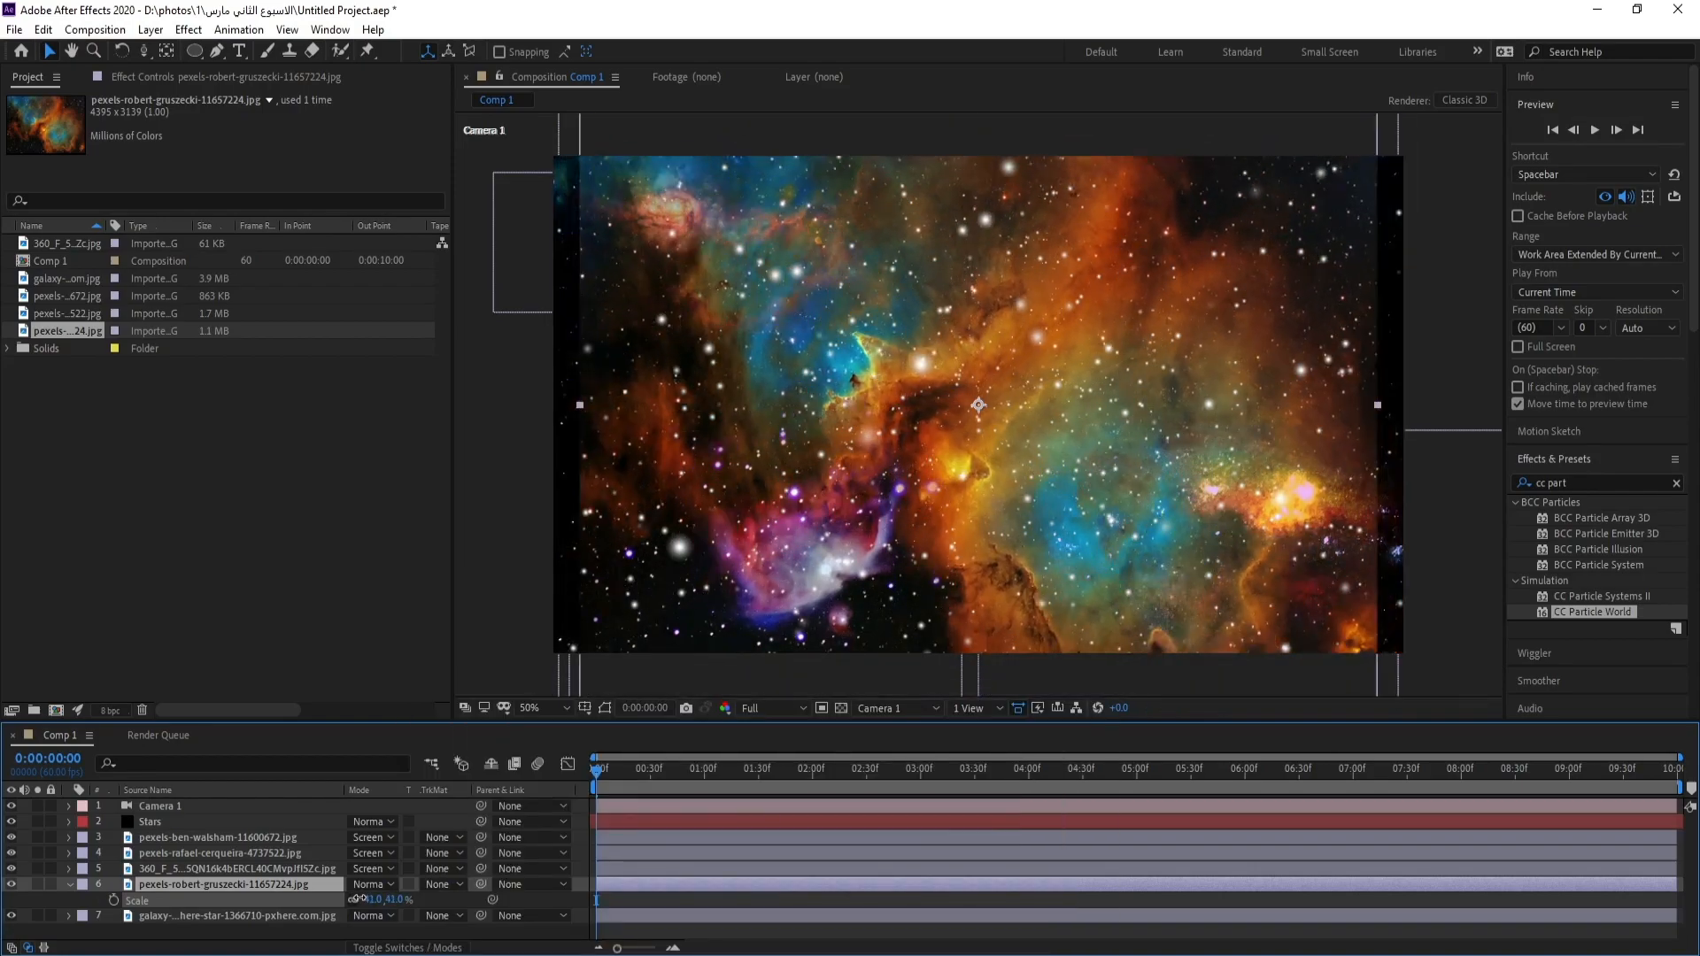
# Step: Copy the Curves and Brightness & Contrast effects from the galaxy background layer onto the orange nebula layer
pyautogui.click(238, 917)
pyautogui.click(200, 76)
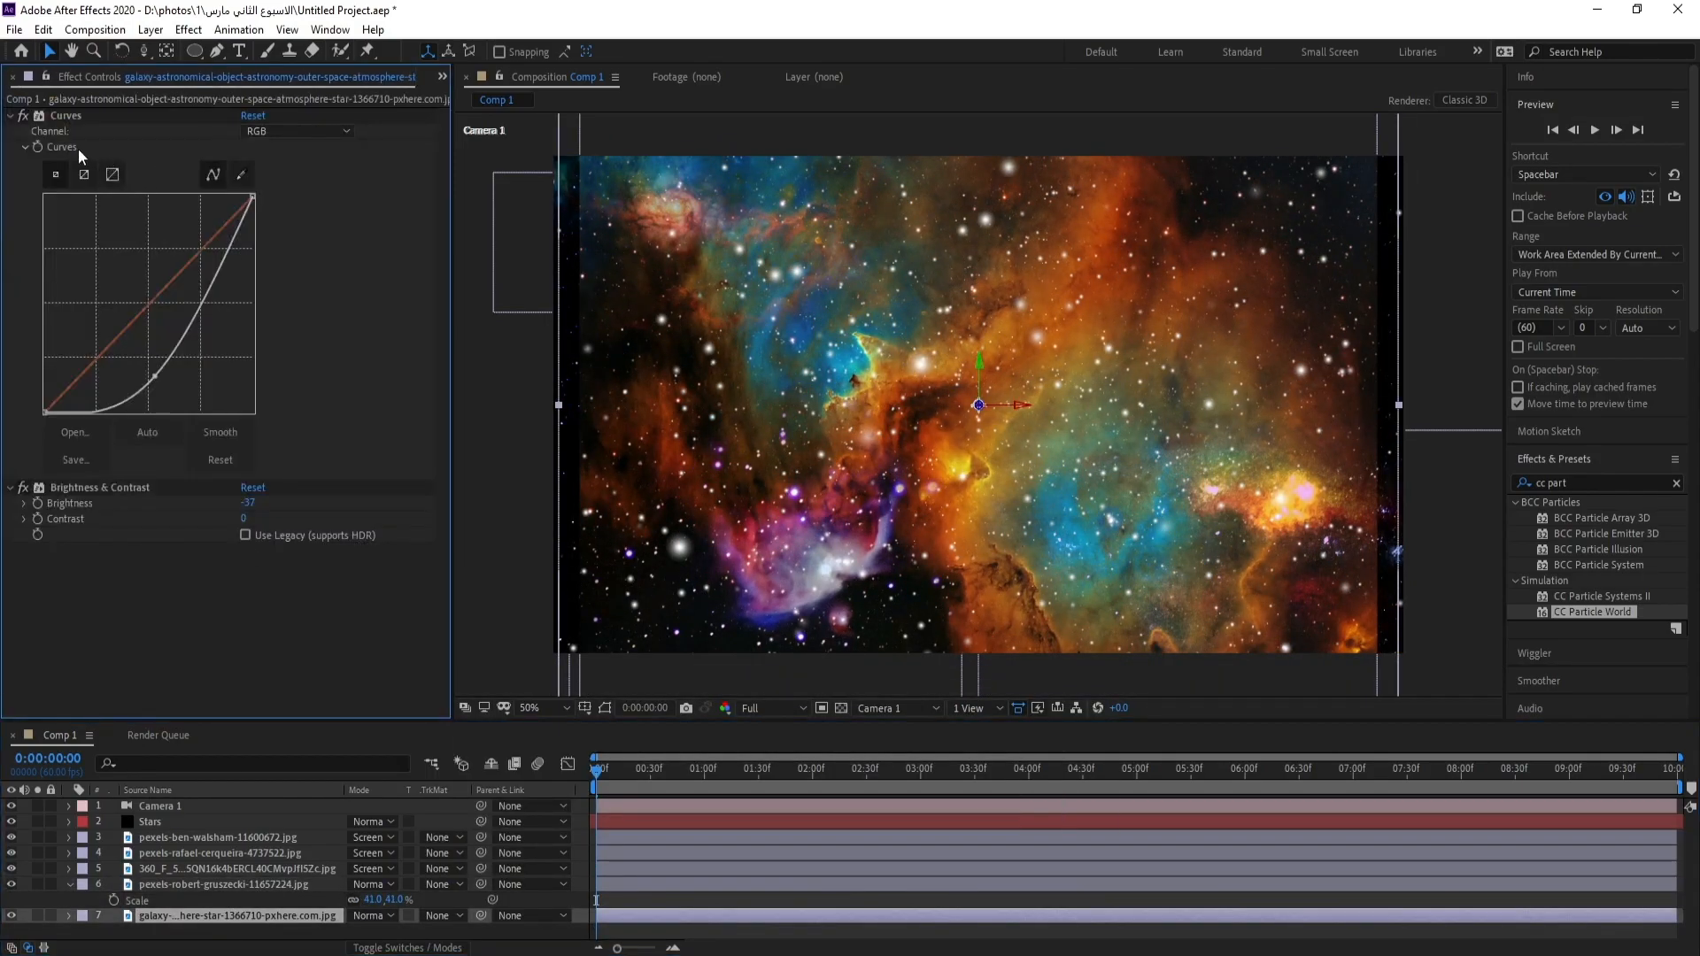
pyautogui.click(56, 121)
pyautogui.keyDown('ctrl'); pyautogui.click(143, 490); pyautogui.keyUp('ctrl')
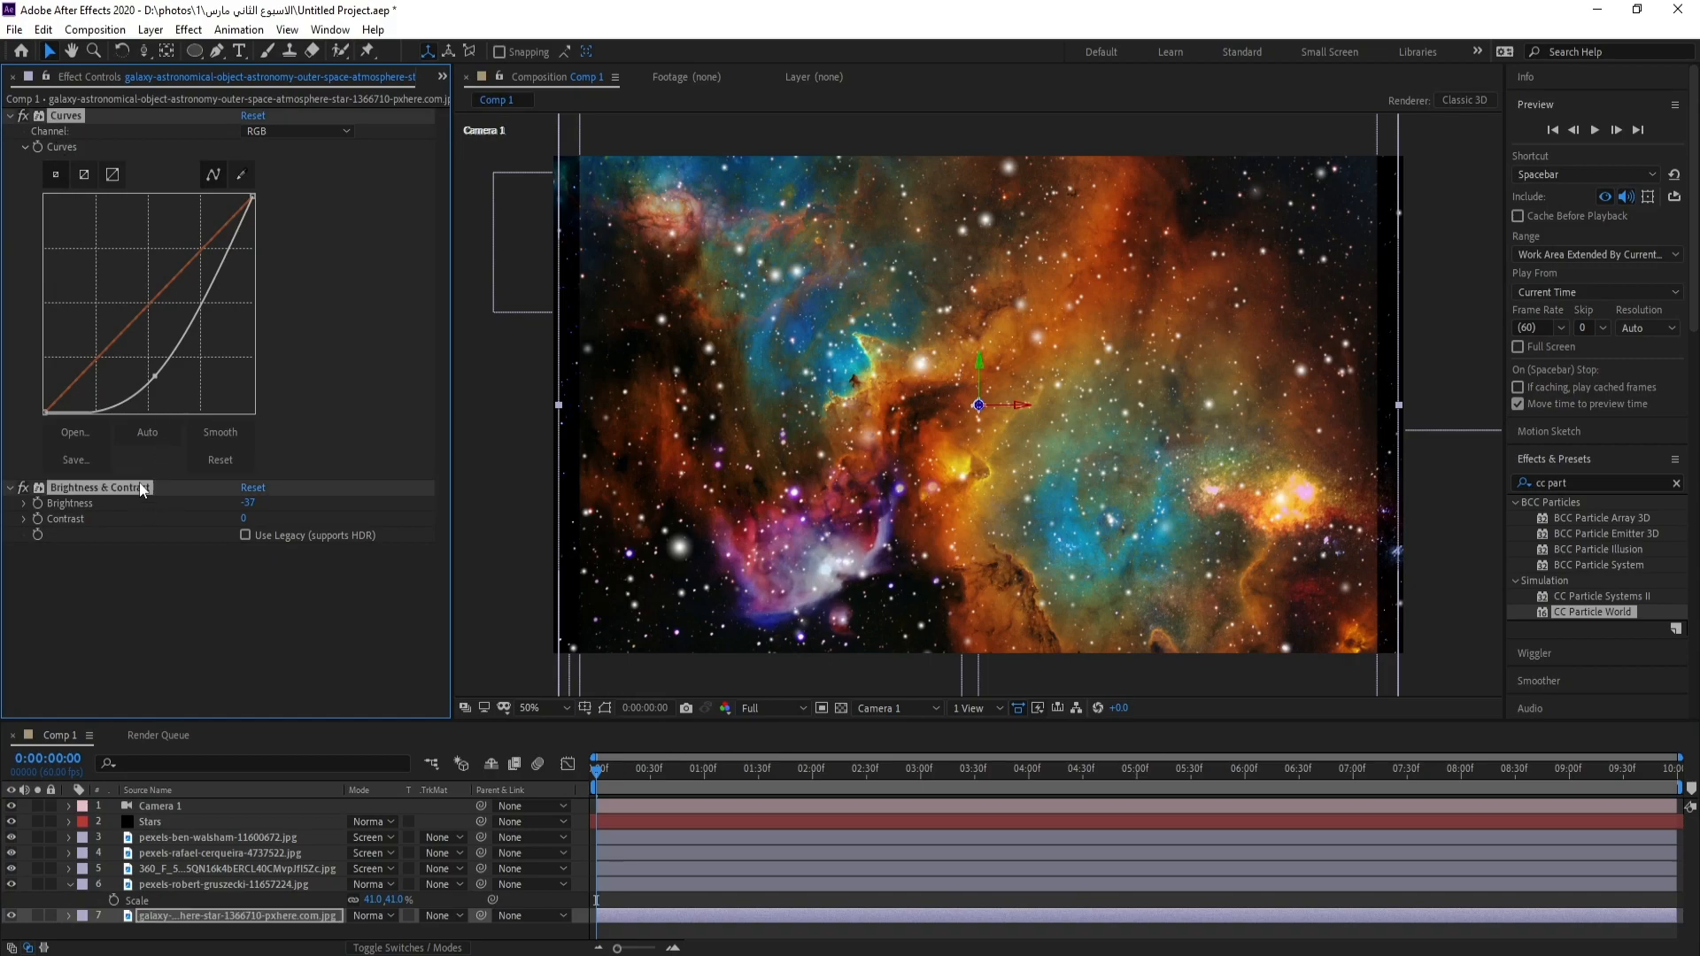
pyautogui.click(246, 885)
pyautogui.hotkey('ctrl', 'v')
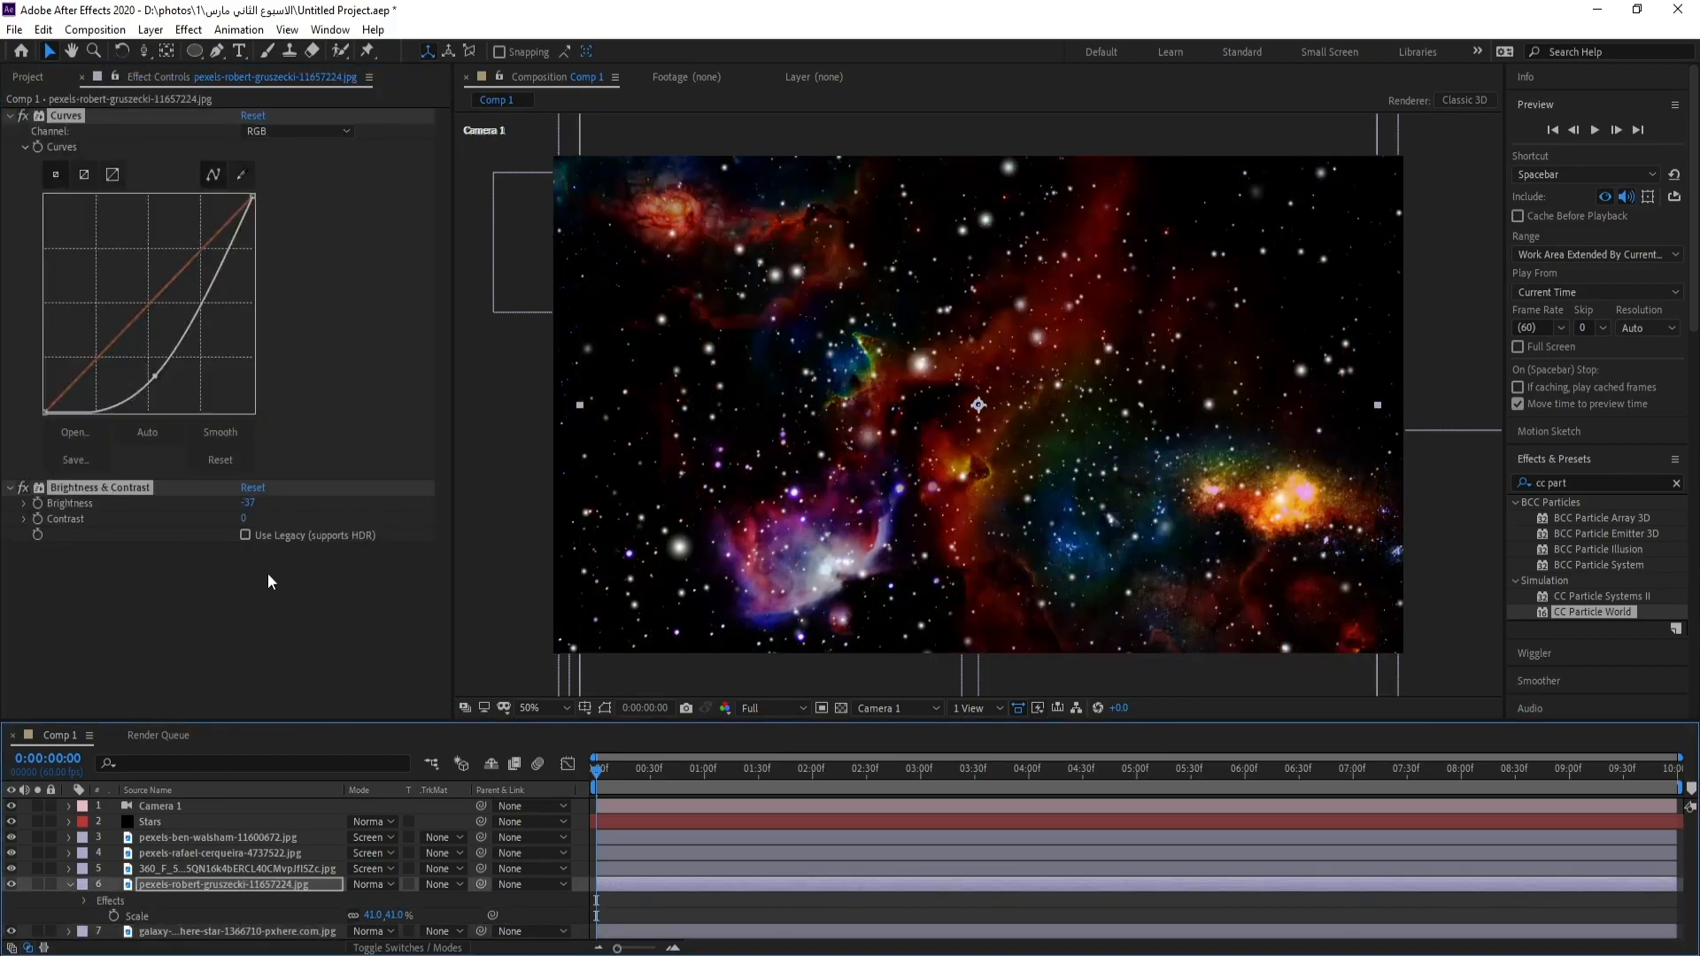
pyautogui.press('space')
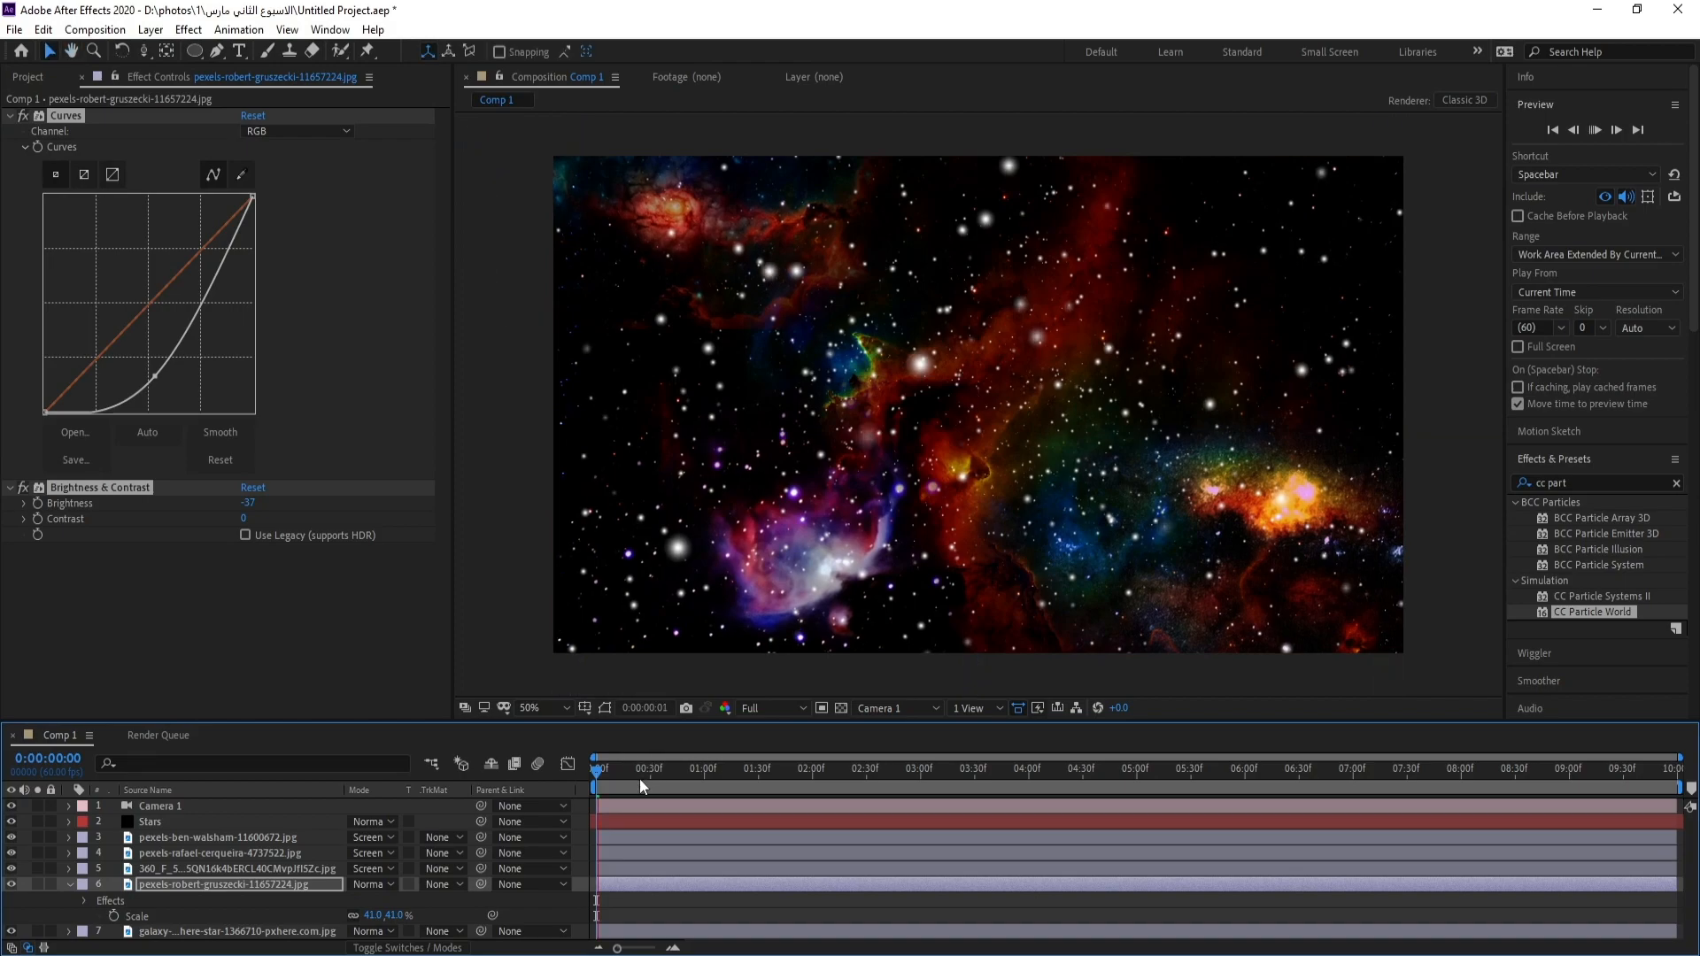
# Step: Make the orange nebula layer 3D, reveal its rotation properties and preview the camera move
pyautogui.click(269, 884)
pyautogui.click(383, 948)
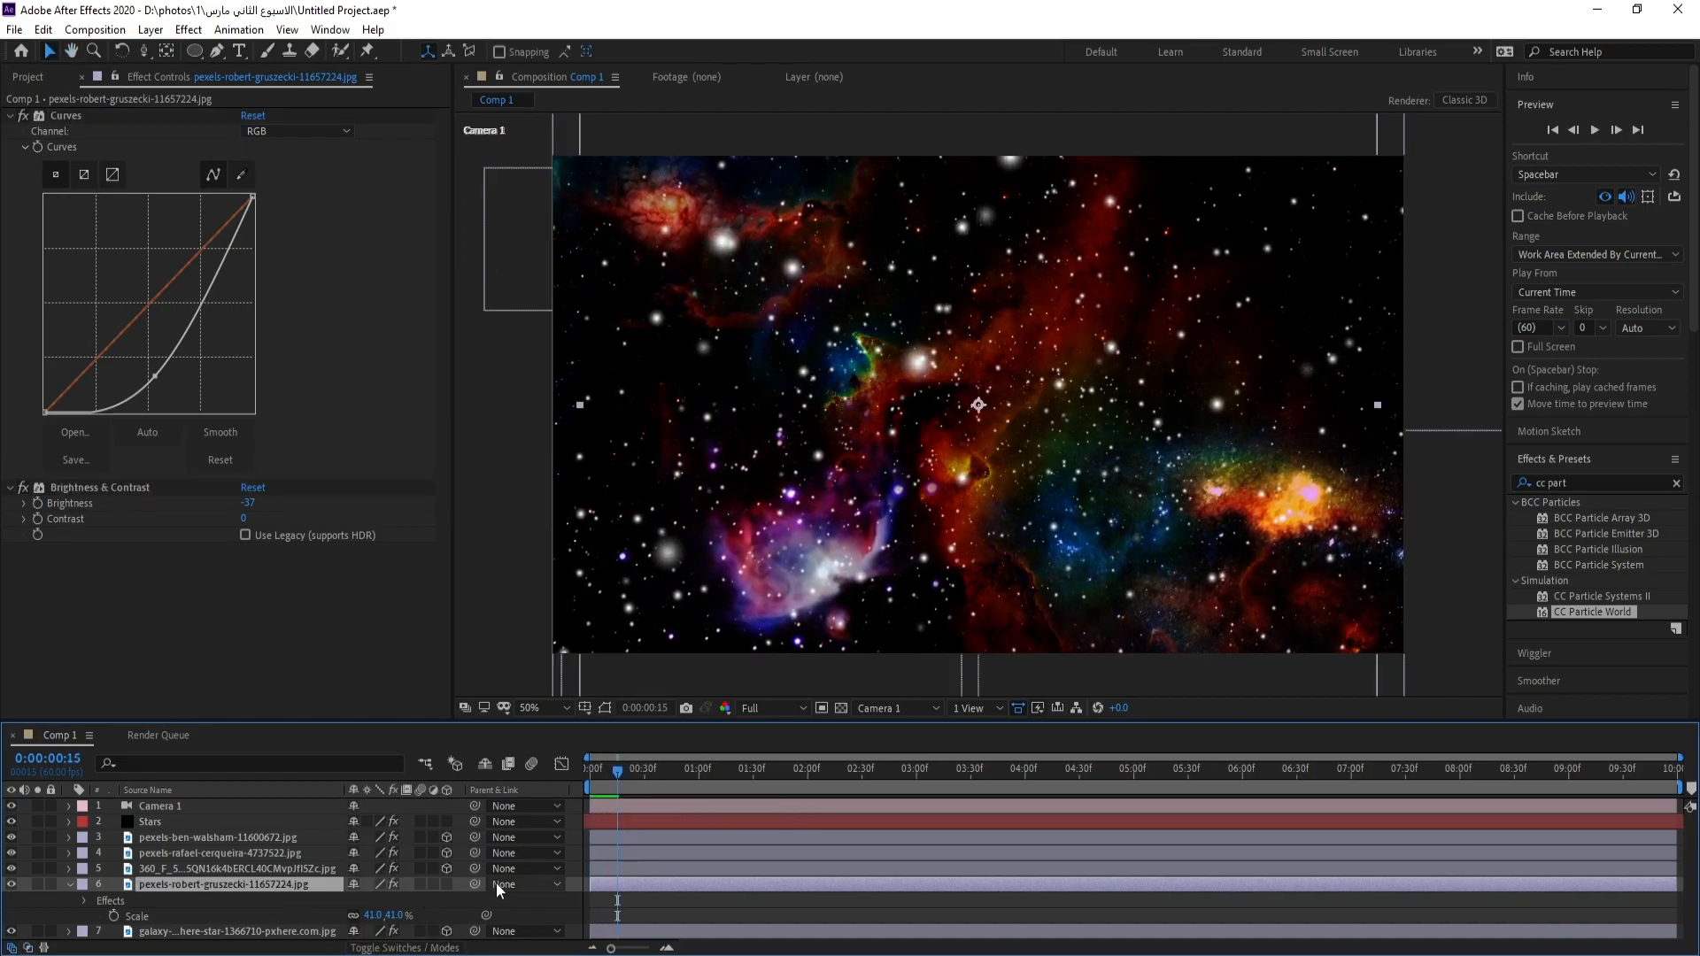
pyautogui.hotkey('shift', 'r')
pyautogui.press('space')
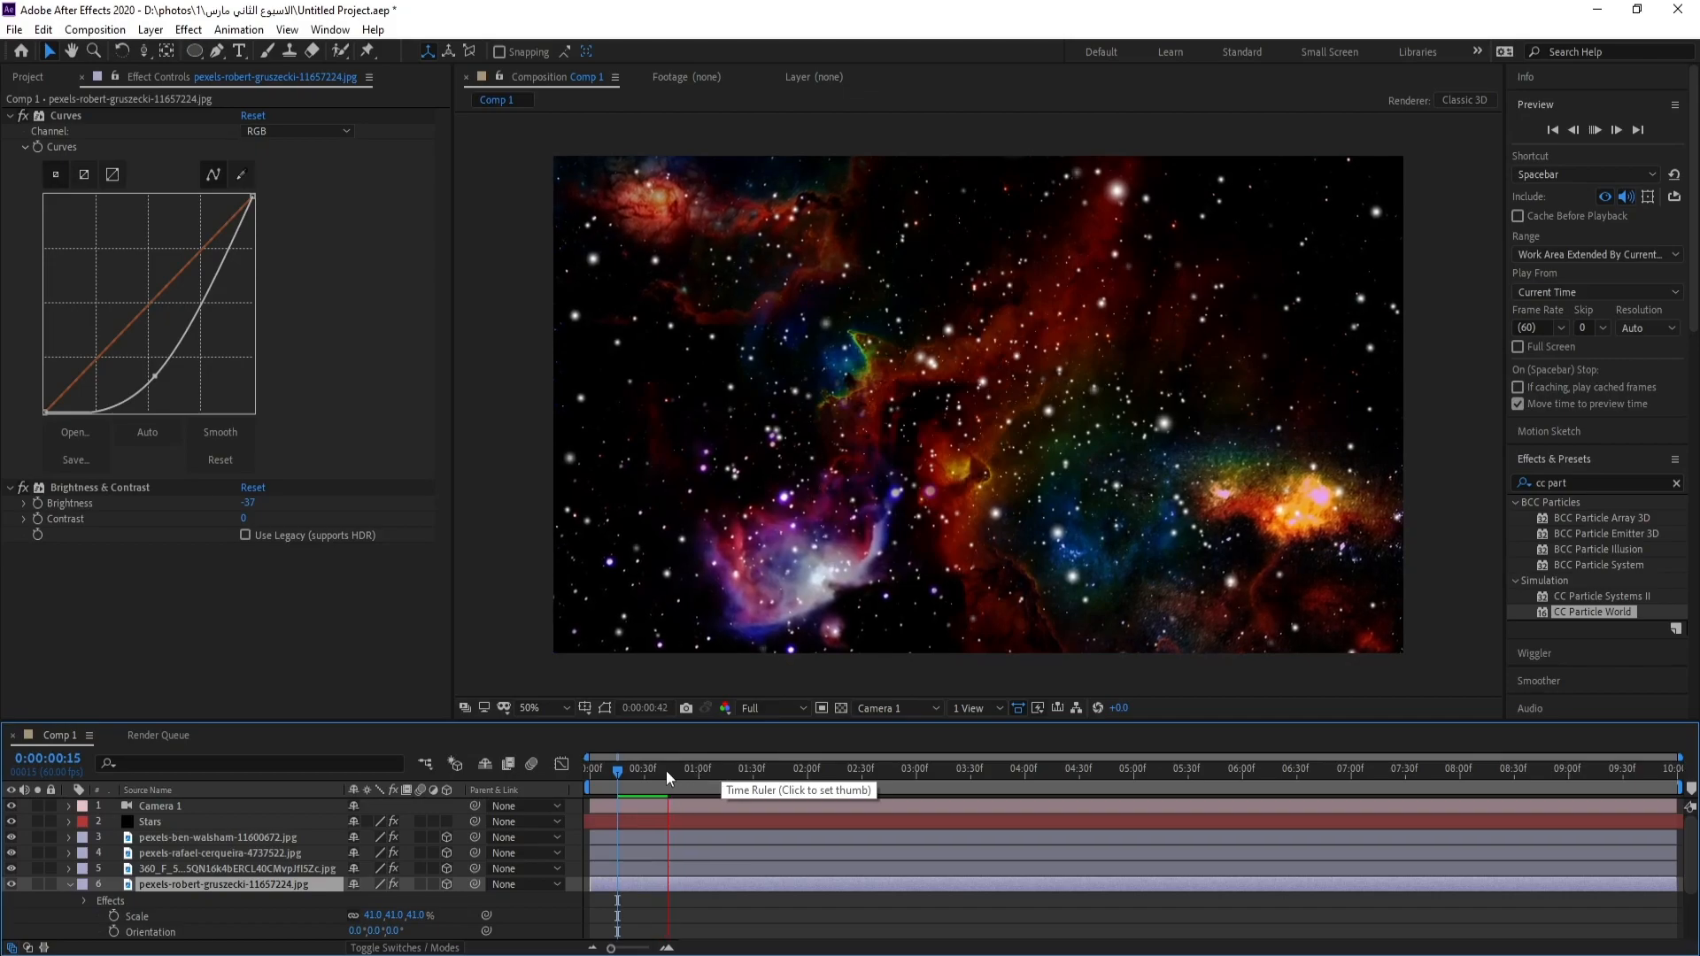
# Step: Raise the midpoint of the orange nebula's RGB curve slightly to brighten its midtones, and preview the result
pyautogui.click(152, 381)
pyautogui.moveTo(152, 381); pyautogui.dragTo(146, 374)
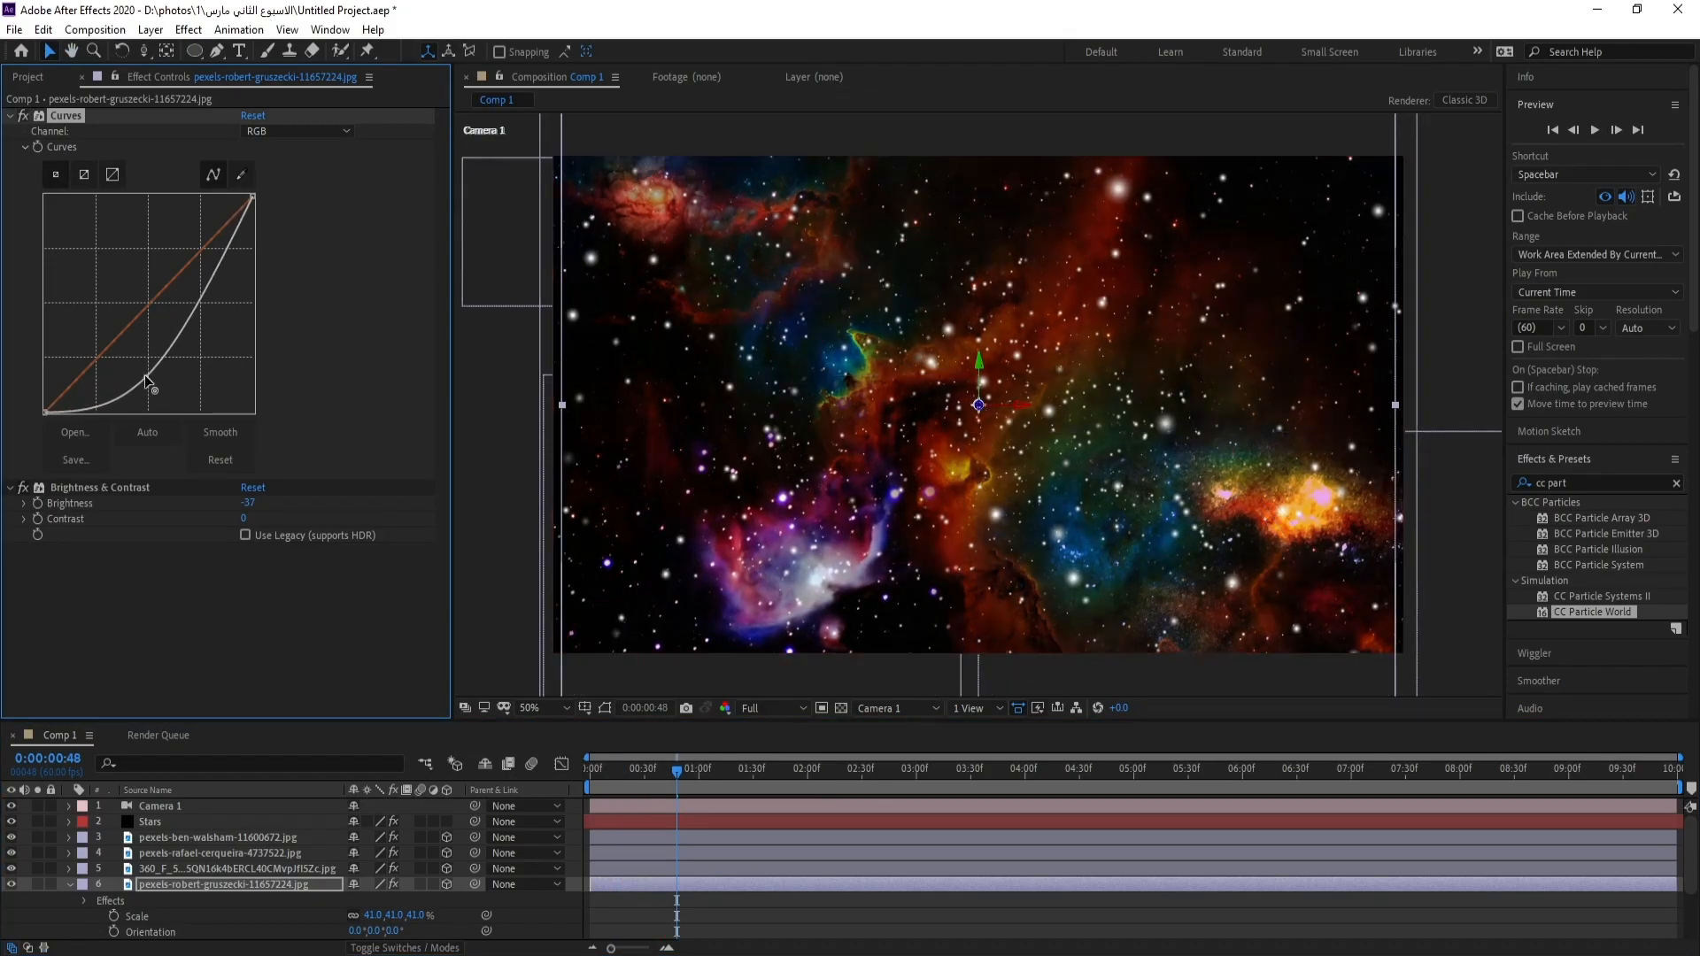
pyautogui.press('space')
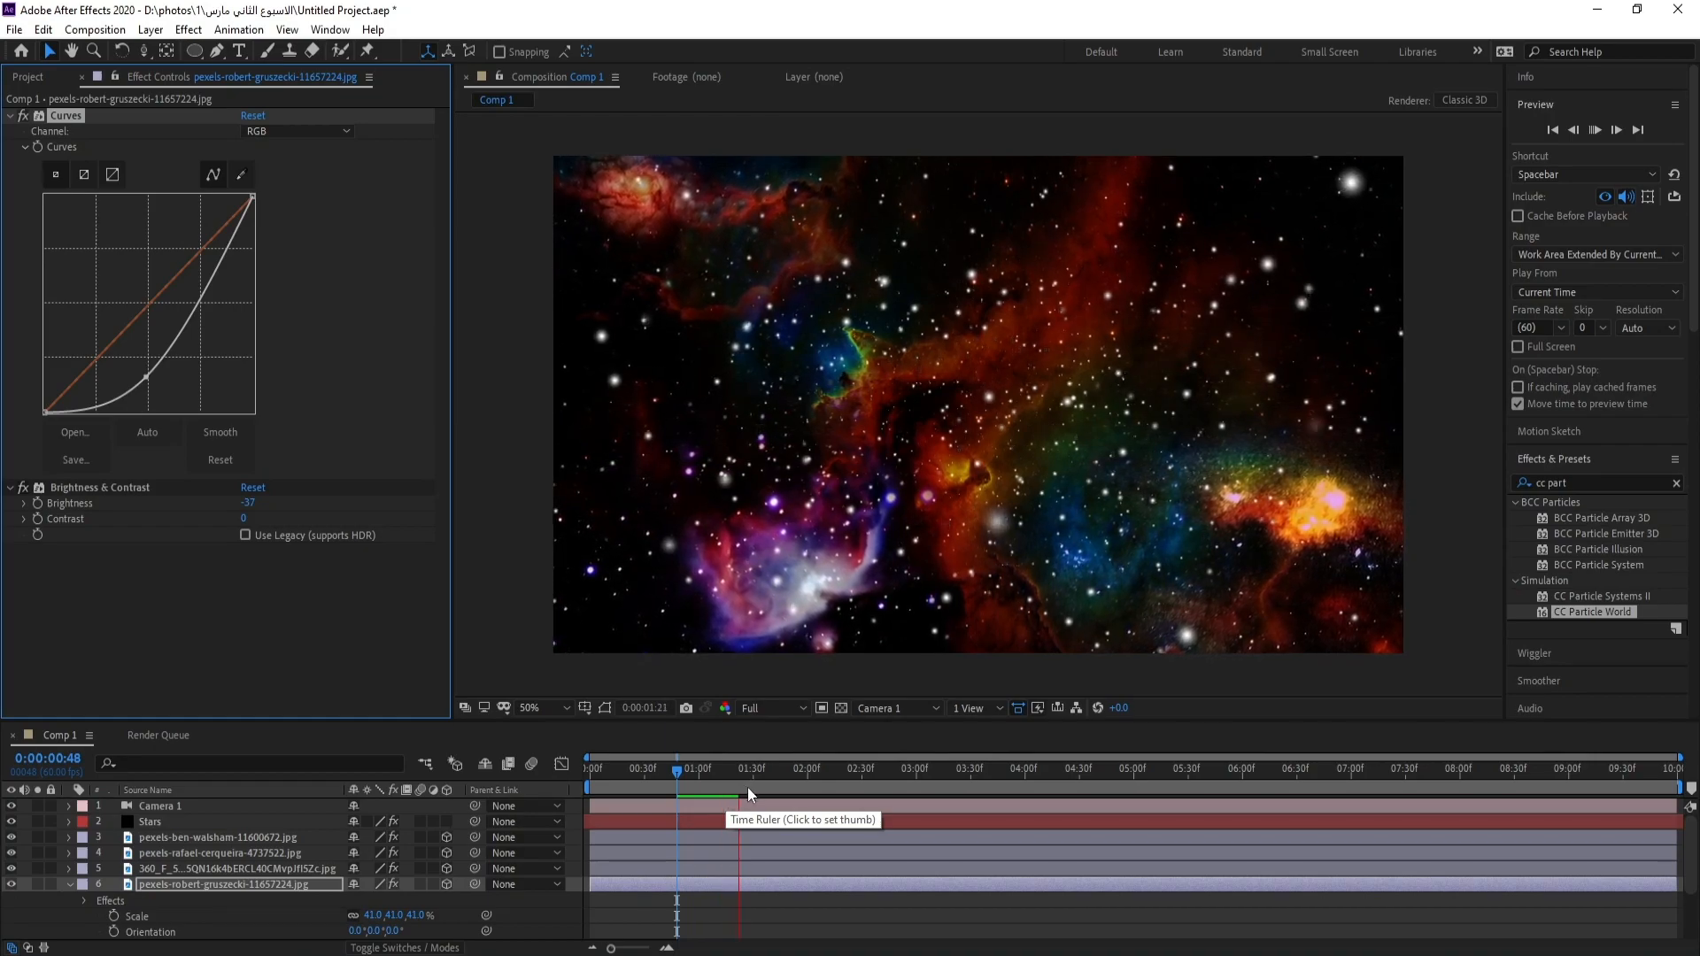
# Step: Try shifting the orange nebula to the left at the end of the animation, and check it near the start
pyautogui.moveTo(774, 783); pyautogui.dragTo(1679, 779)
pyautogui.click(978, 405)
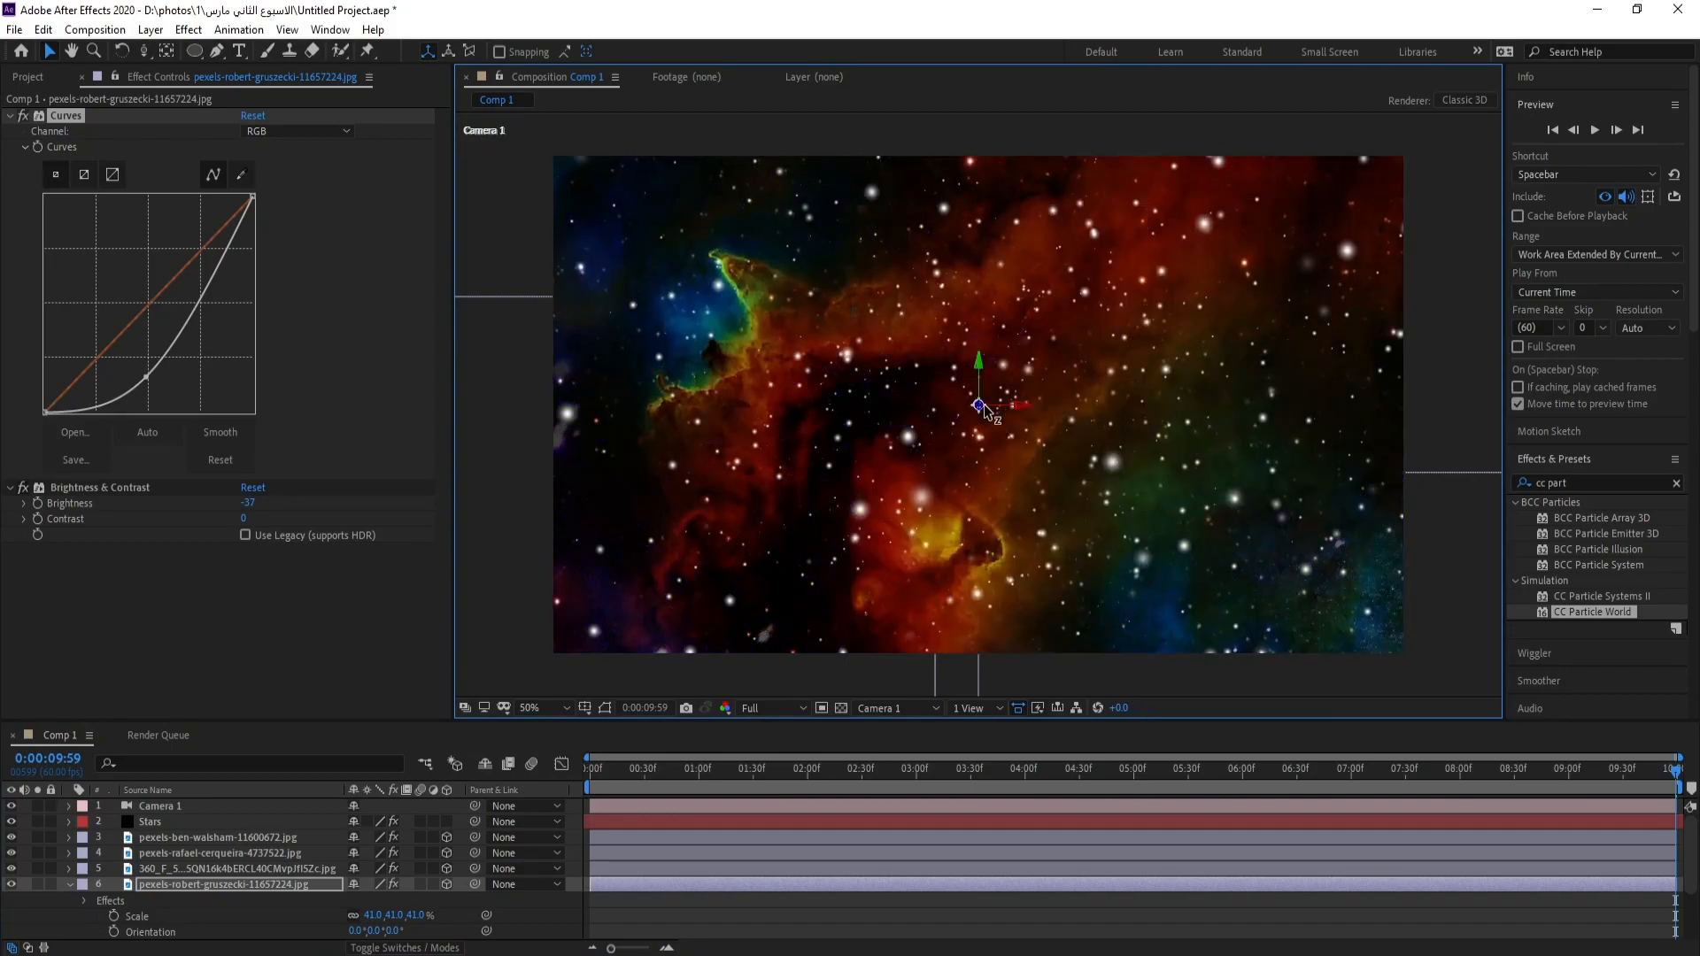
pyautogui.moveTo(990, 403); pyautogui.dragTo(940, 402)
pyautogui.moveTo(655, 778); pyautogui.dragTo(627, 779)
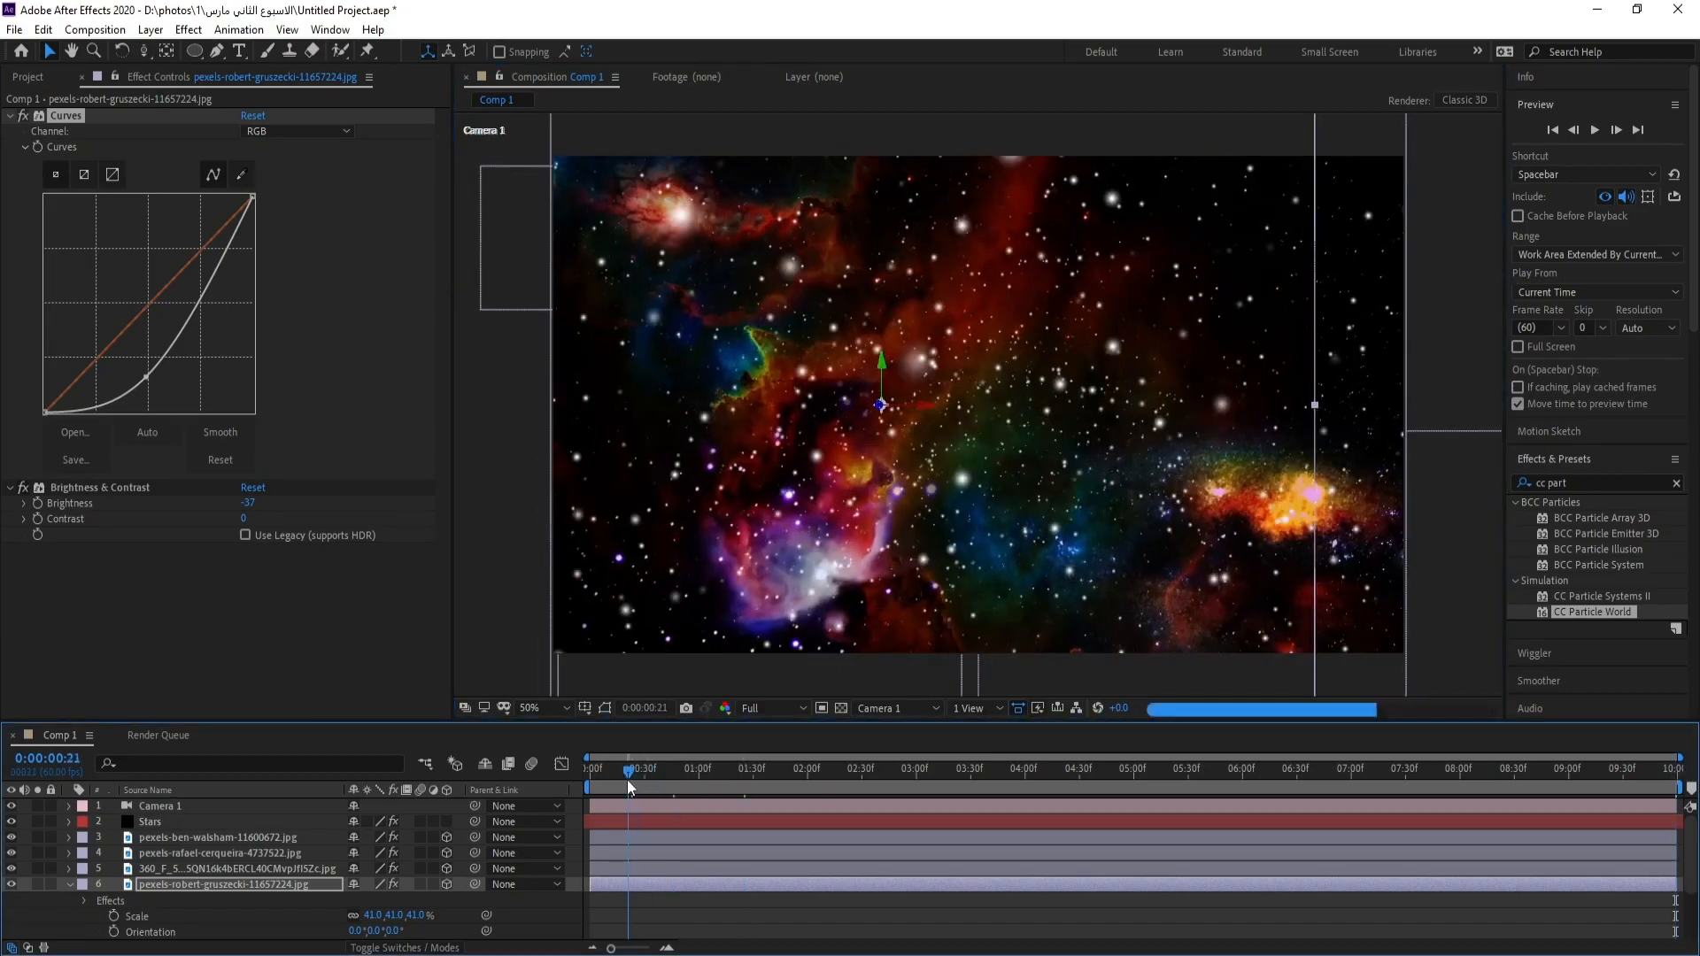
pyautogui.press('space')
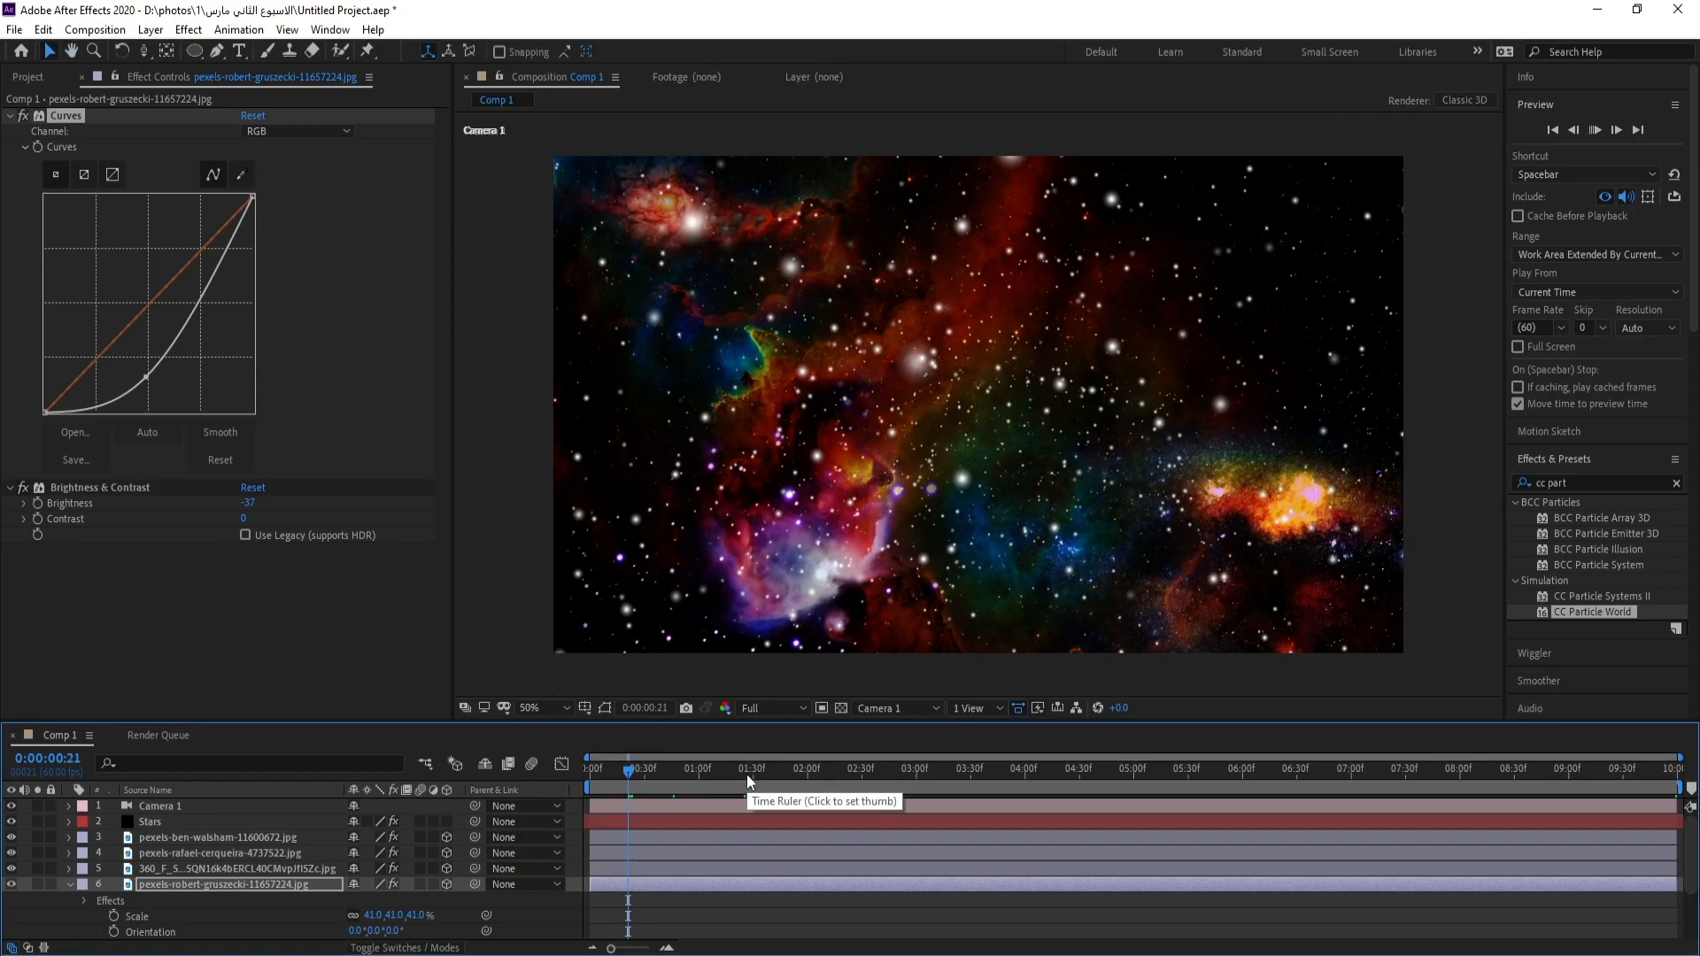
pyautogui.moveTo(646, 776); pyautogui.dragTo(600, 792)
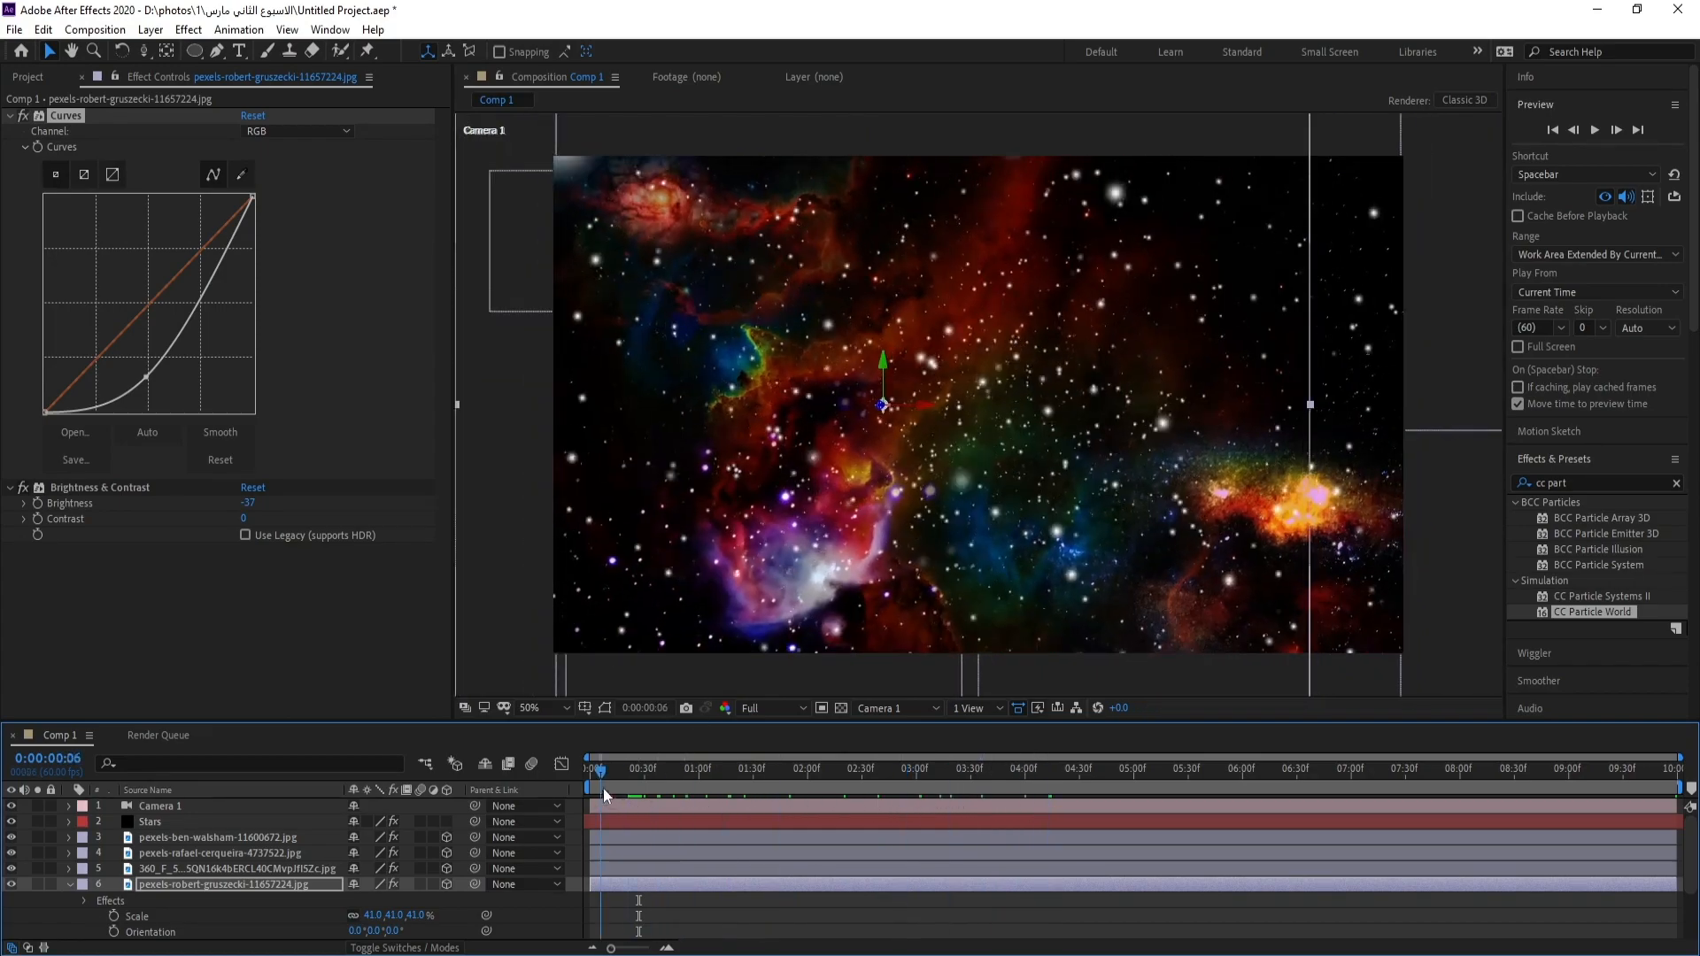
# Step: Move the orange nebula into the frame's upper-right corner and preview the motion
pyautogui.moveTo(927, 402); pyautogui.dragTo(1289, 231)
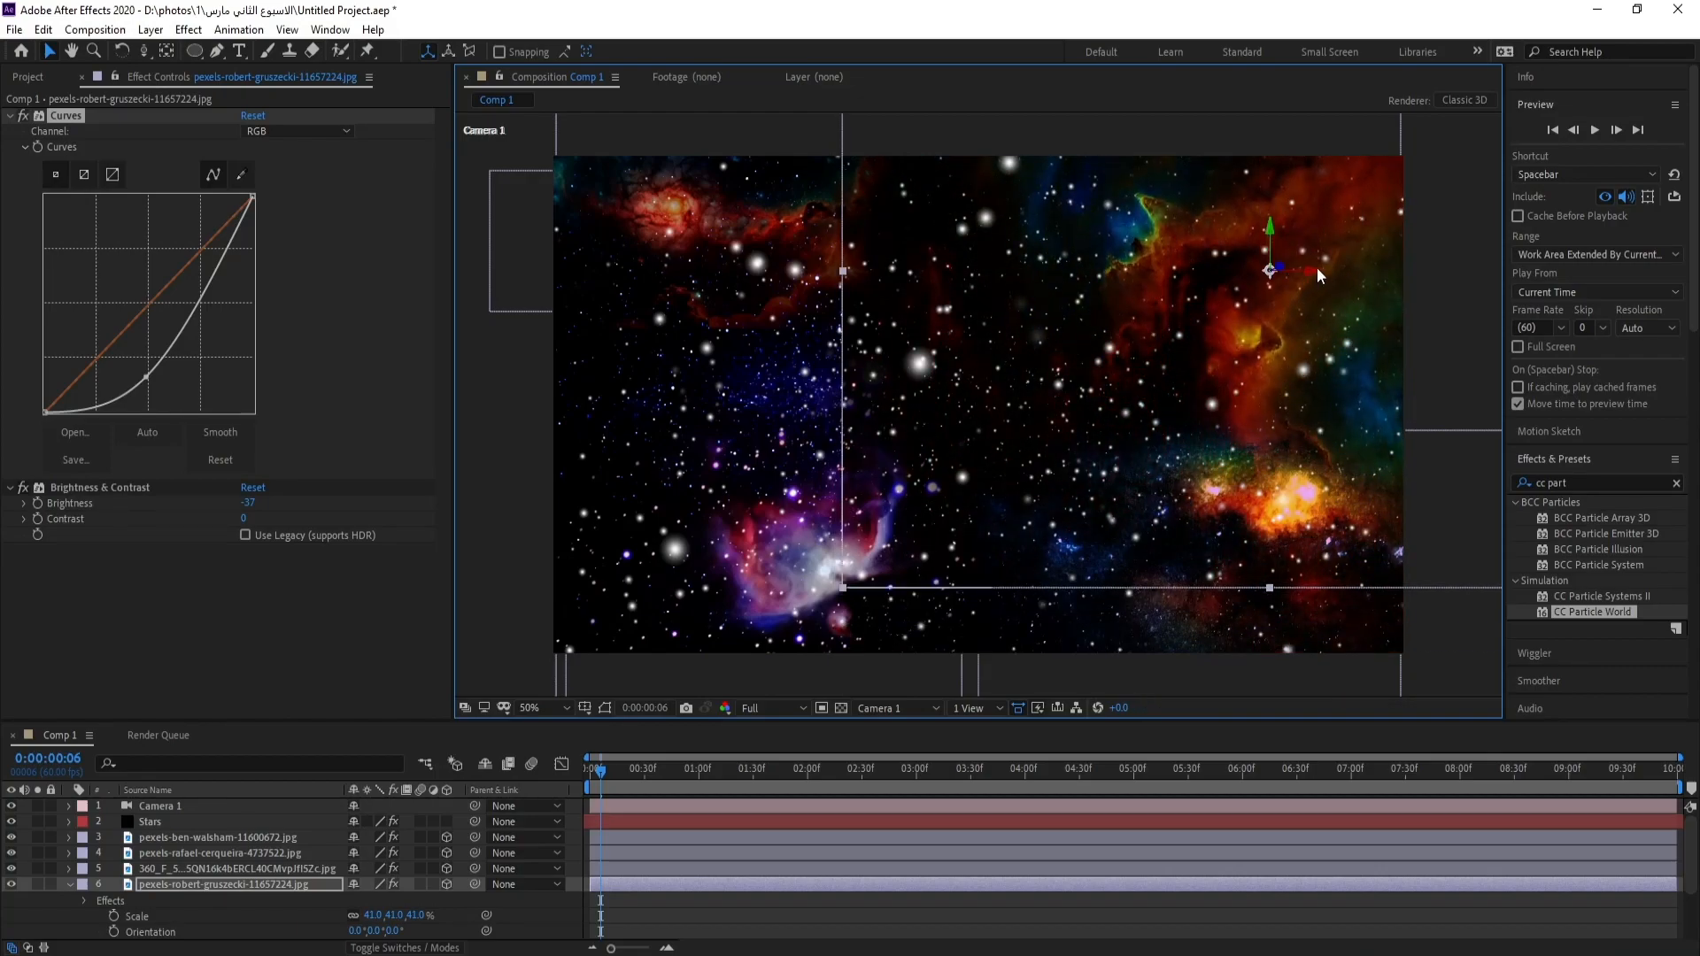
pyautogui.moveTo(1314, 269); pyautogui.dragTo(1406, 271)
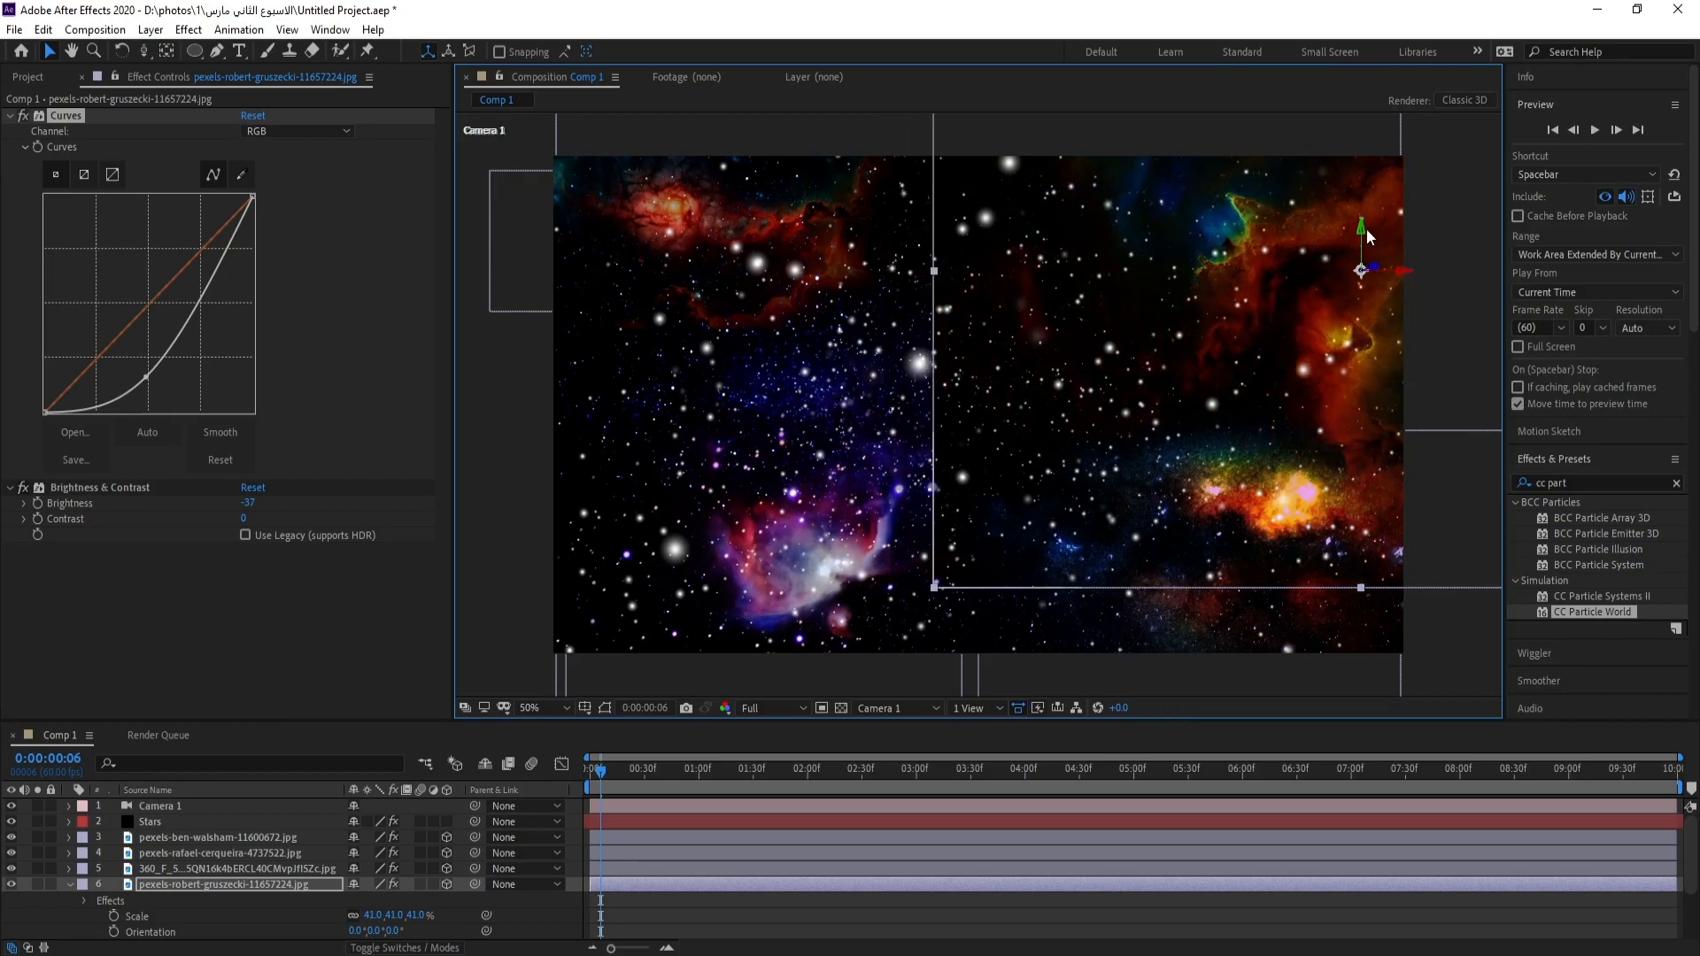
pyautogui.press('space')
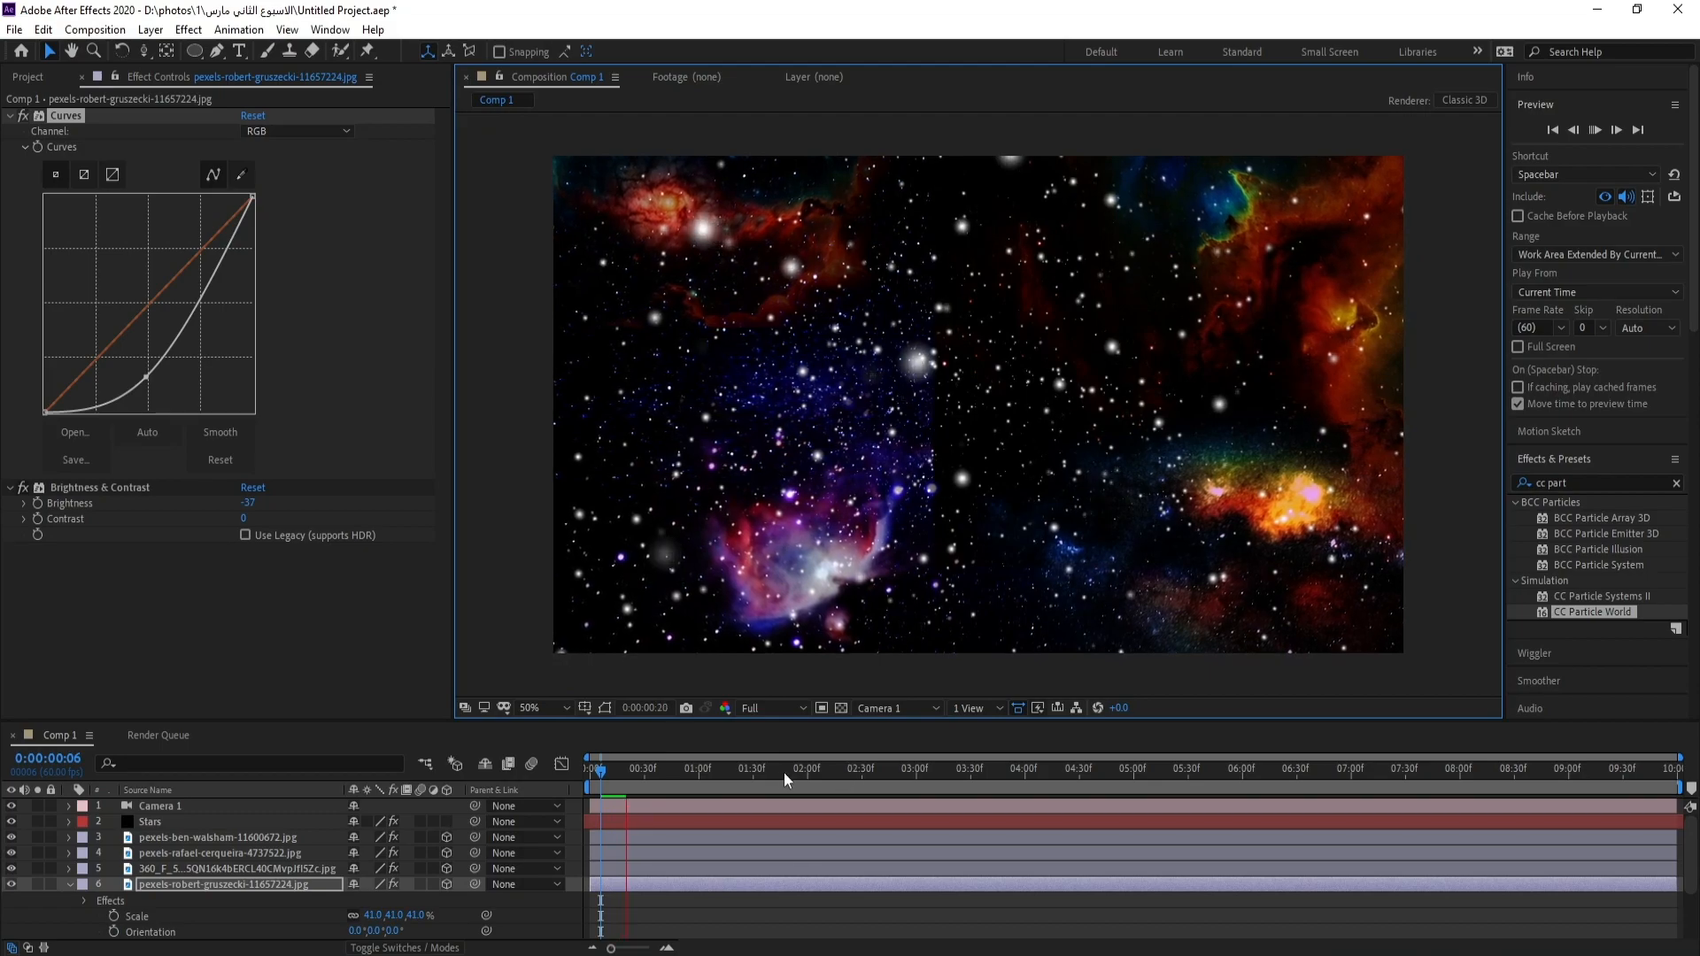
pyautogui.press('space')
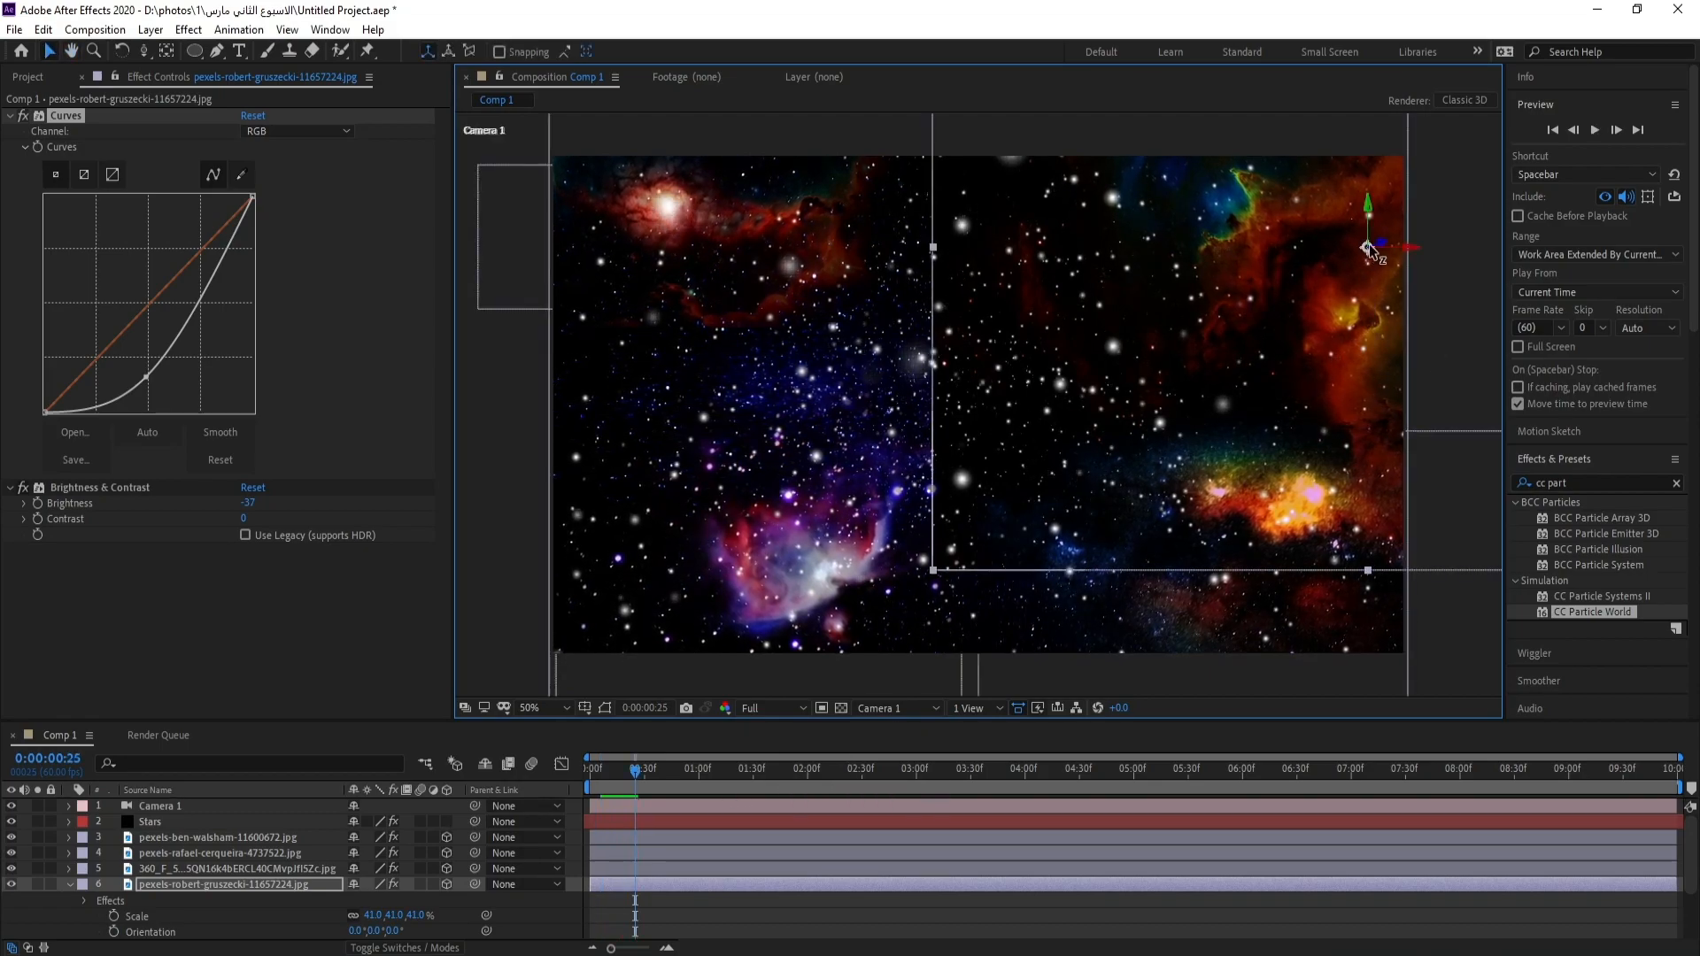
# Step: Bring the orange nebula closer to the camera and shift it slightly left and up within the upper-right area at 0:00:00:00
pyautogui.moveTo(1369, 248); pyautogui.dragTo(1387, 153)
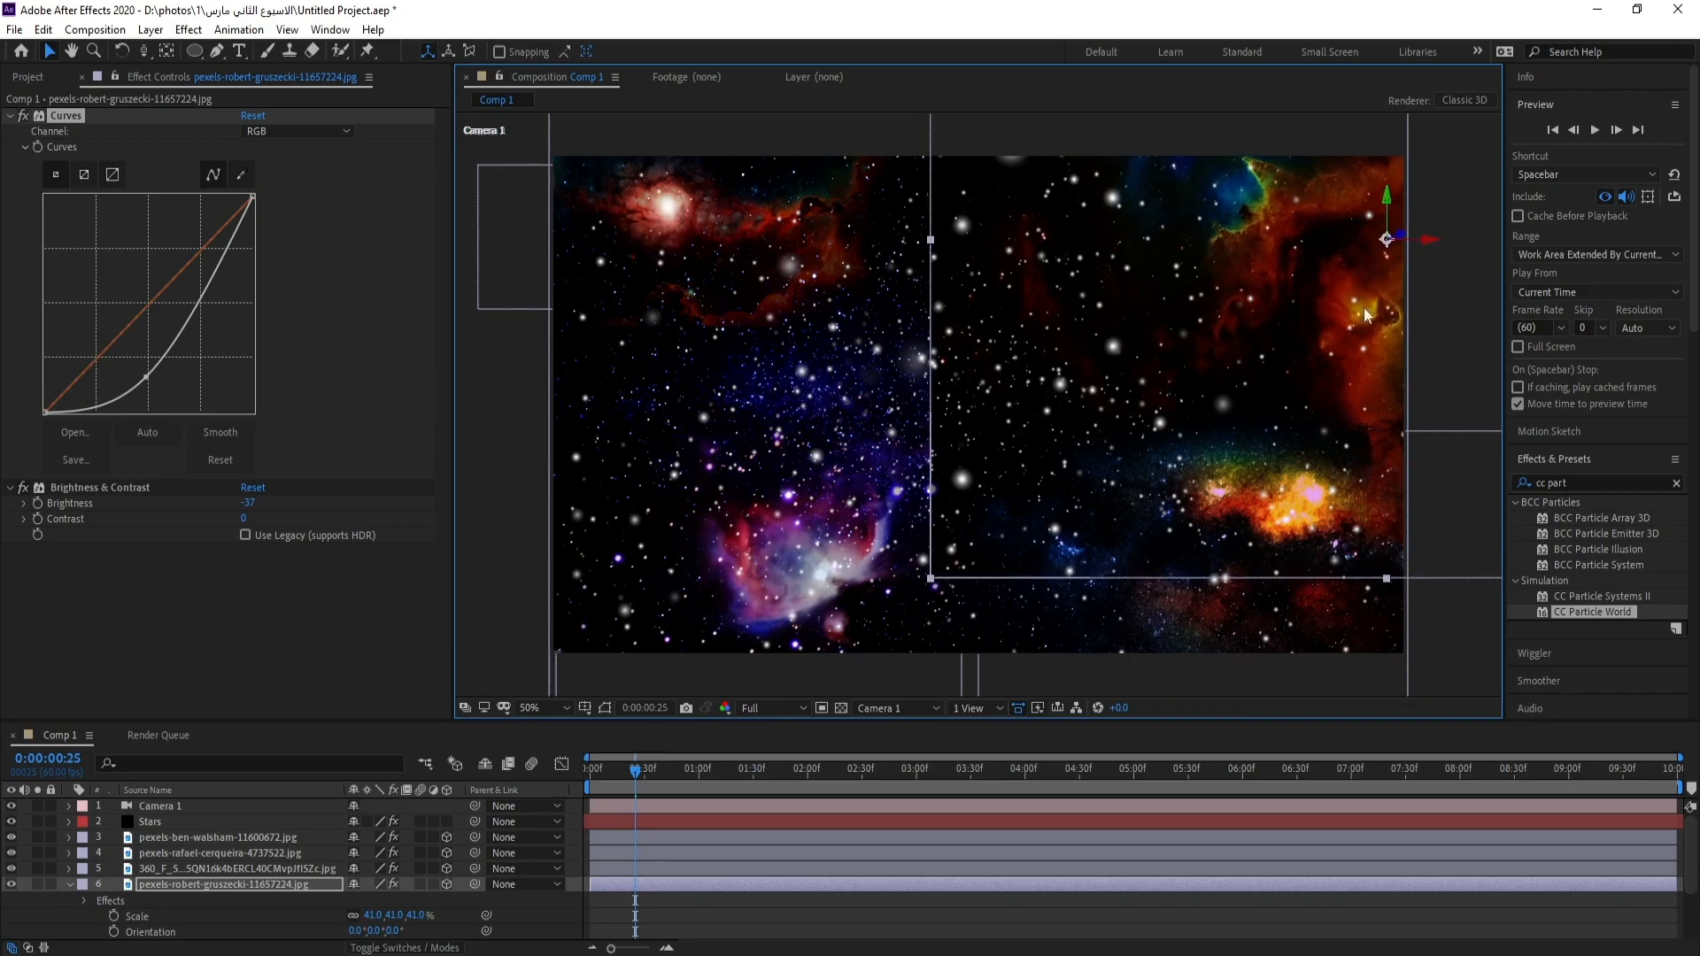
pyautogui.press('Home')
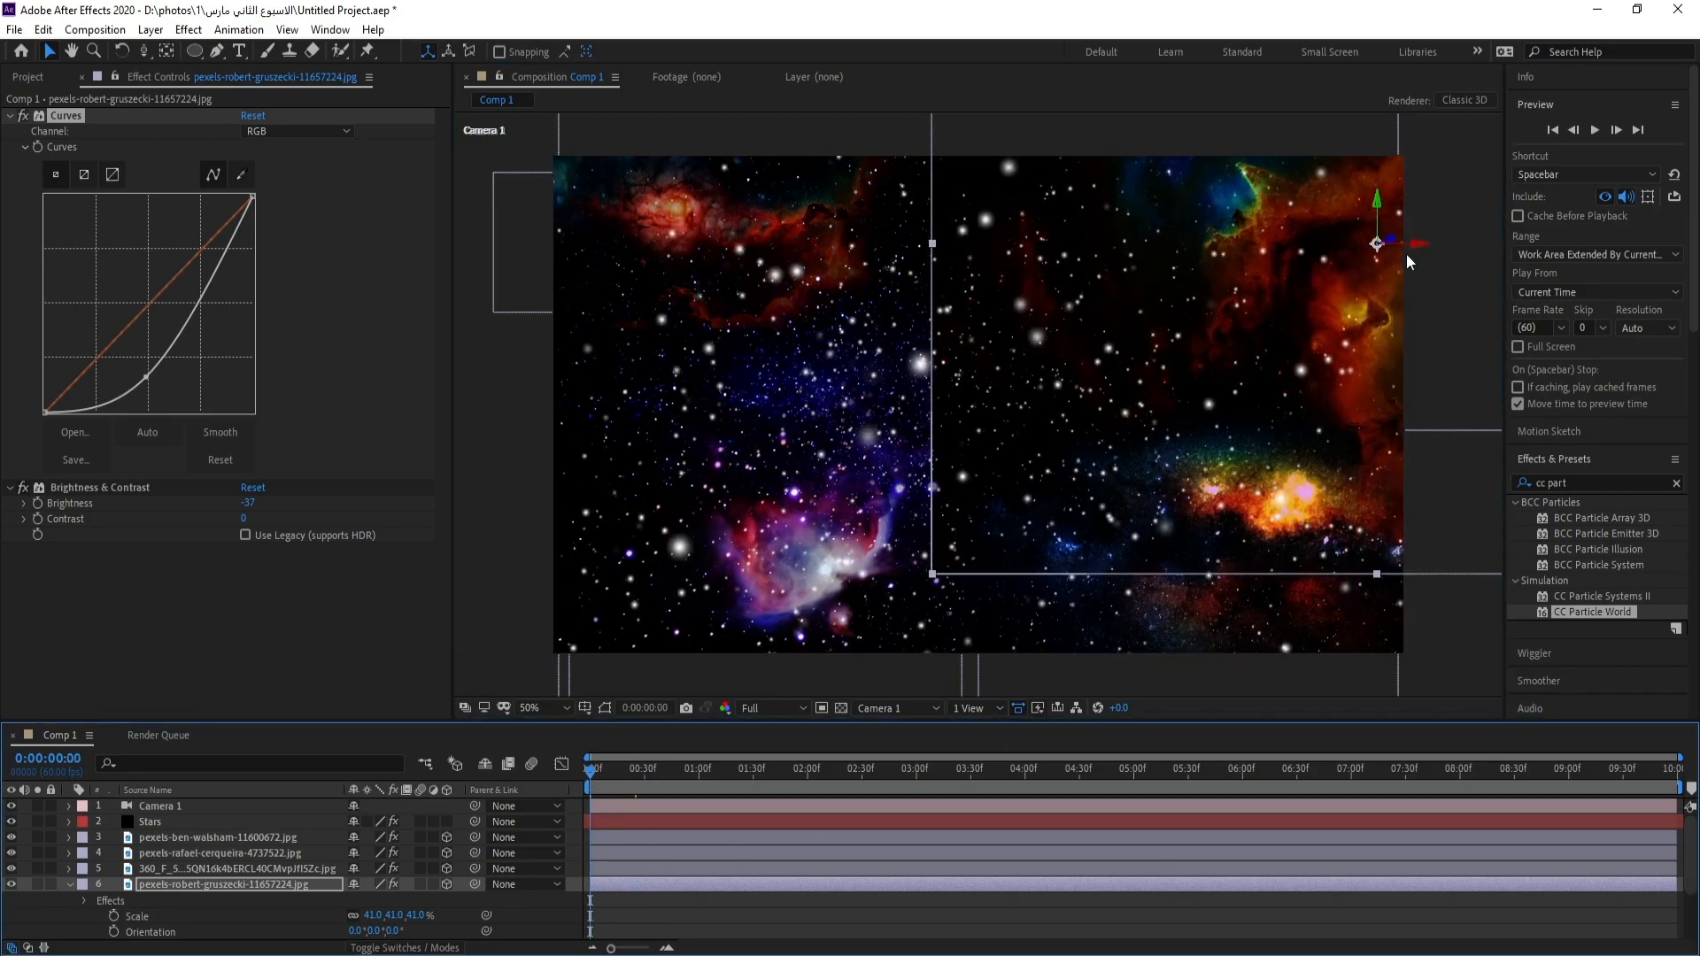
pyautogui.moveTo(1422, 249); pyautogui.dragTo(1299, 210)
pyautogui.moveTo(1305, 131); pyautogui.dragTo(1316, 91)
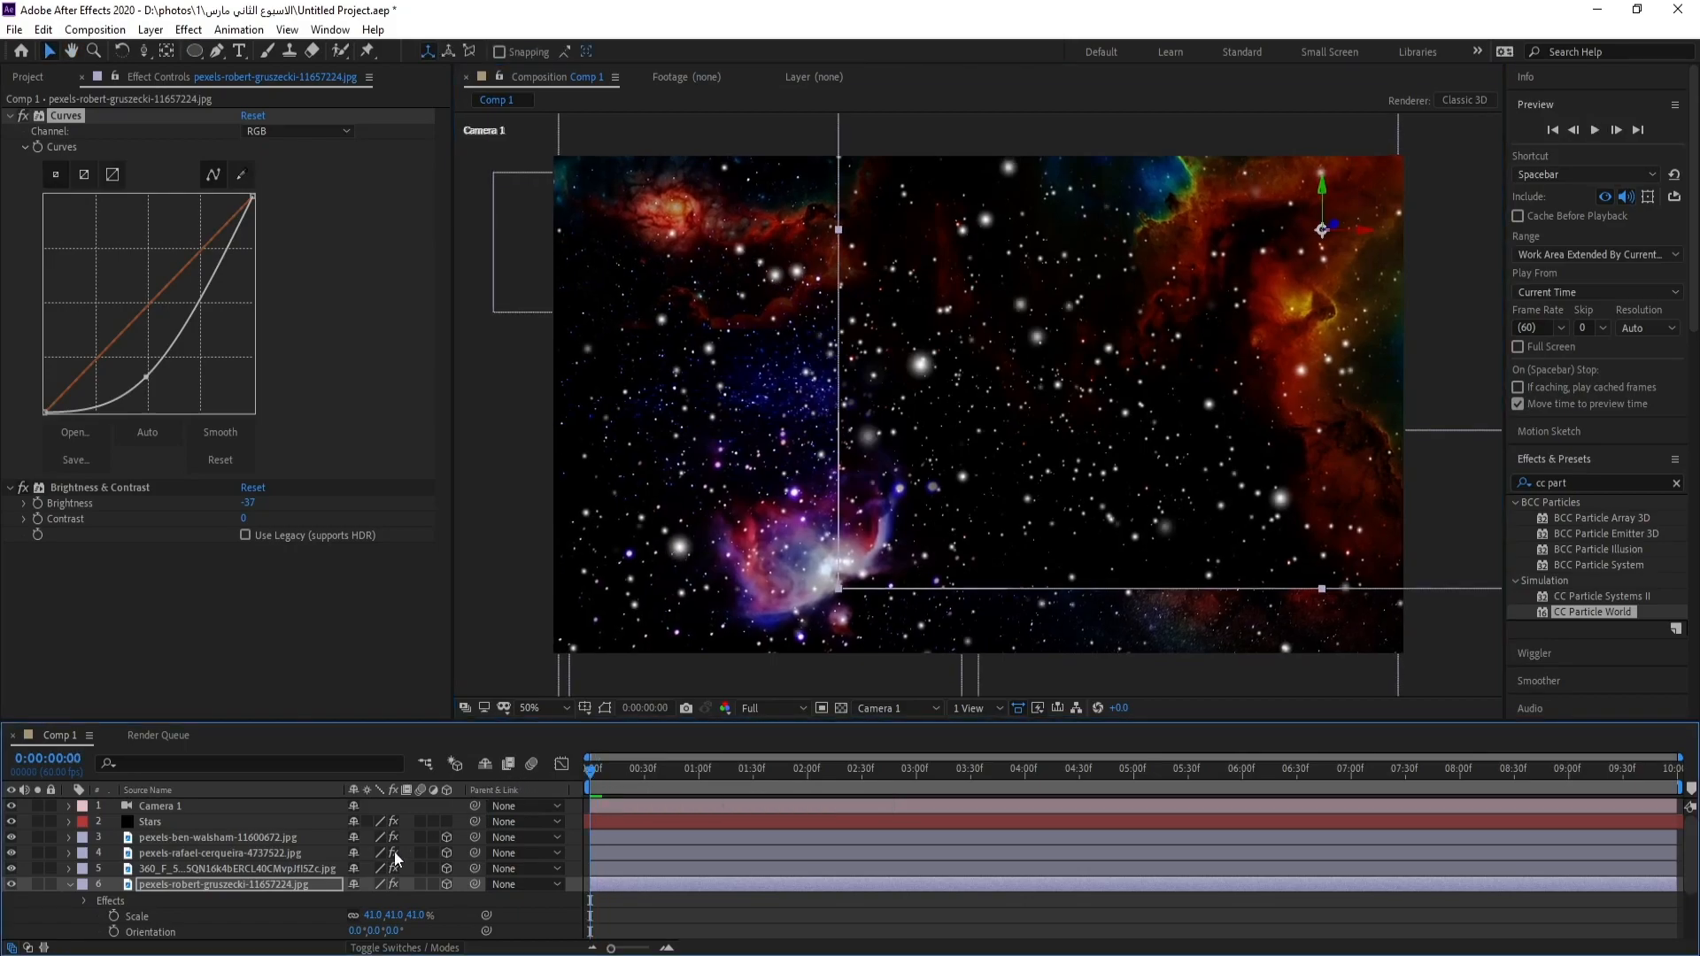
# Step: Draw a closed four-point Pen mask on the orange nebula layer, inset from its left and lower edges and extending past the frame's upper-right corner
pyautogui.click(259, 635)
pyautogui.click(217, 51)
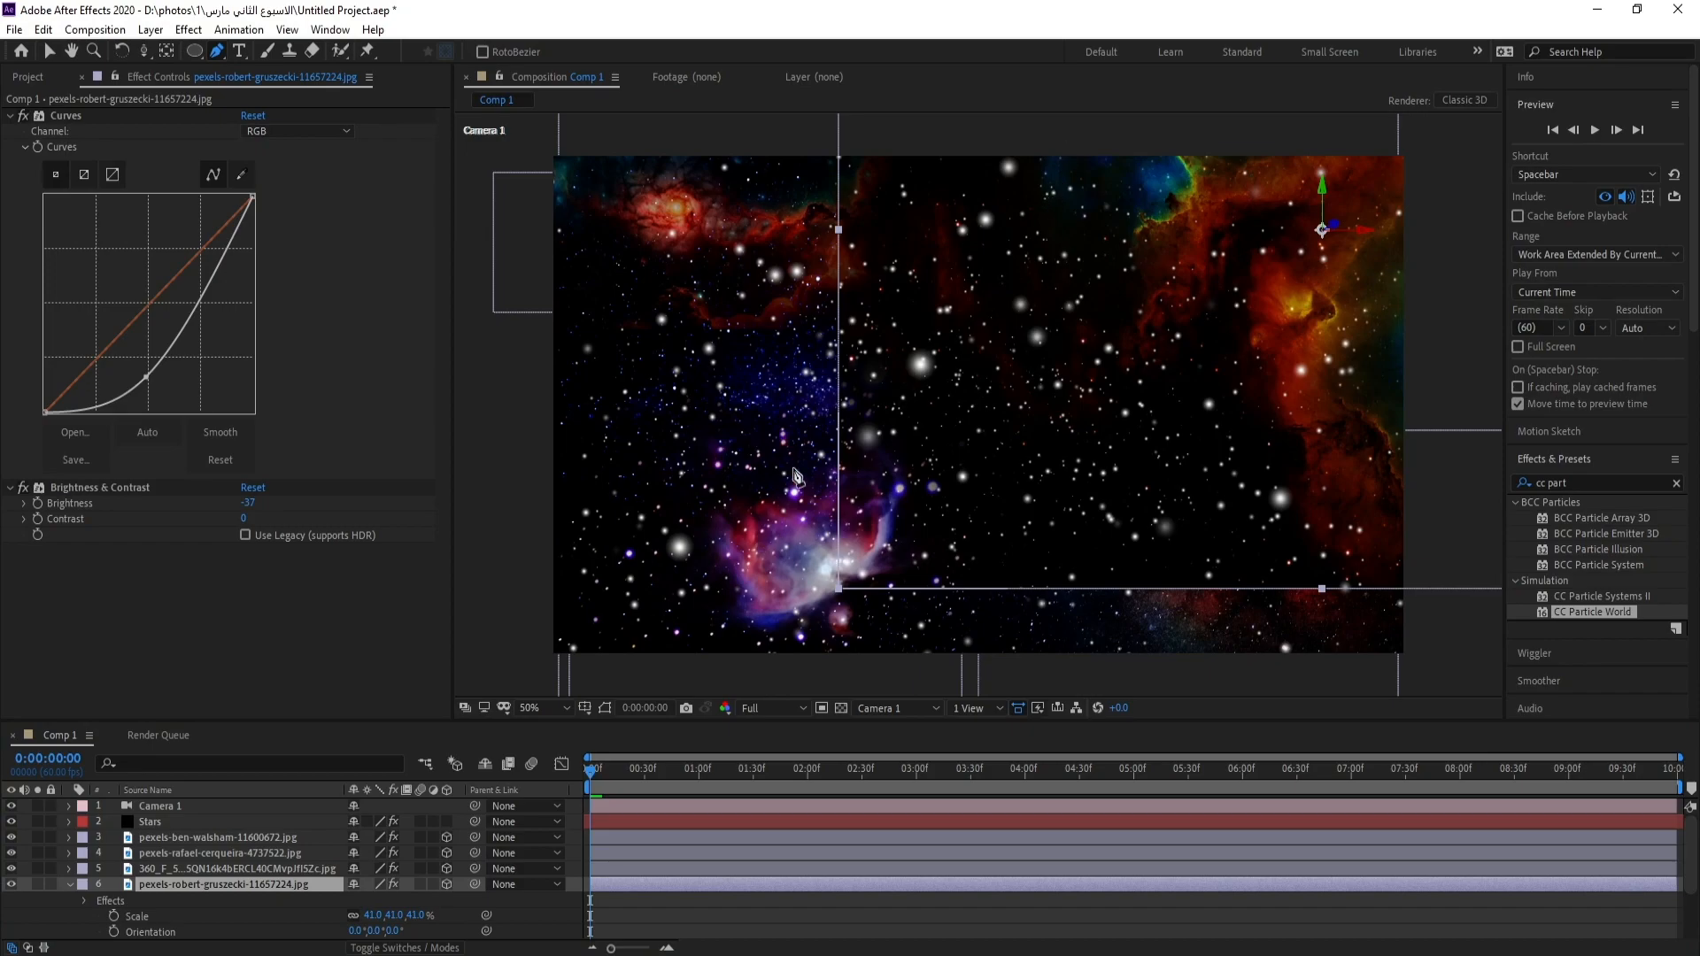
pyautogui.click(867, 133)
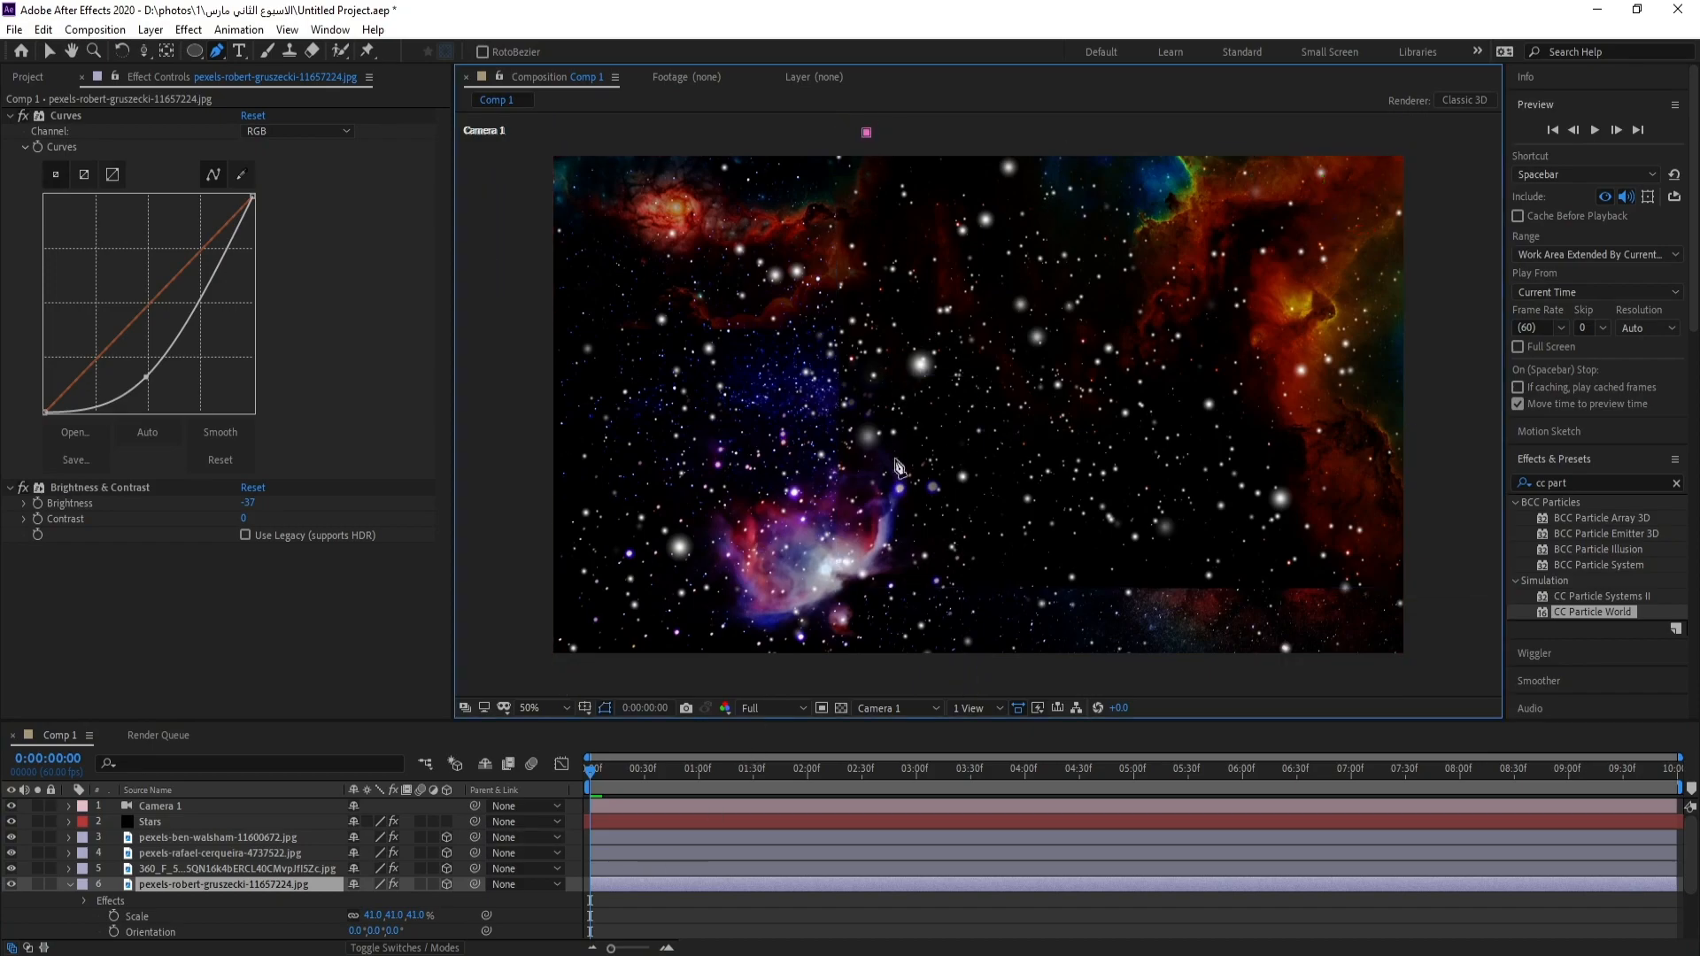
pyautogui.click(885, 555)
pyautogui.click(1422, 570)
pyautogui.click(1431, 141)
pyautogui.click(867, 133)
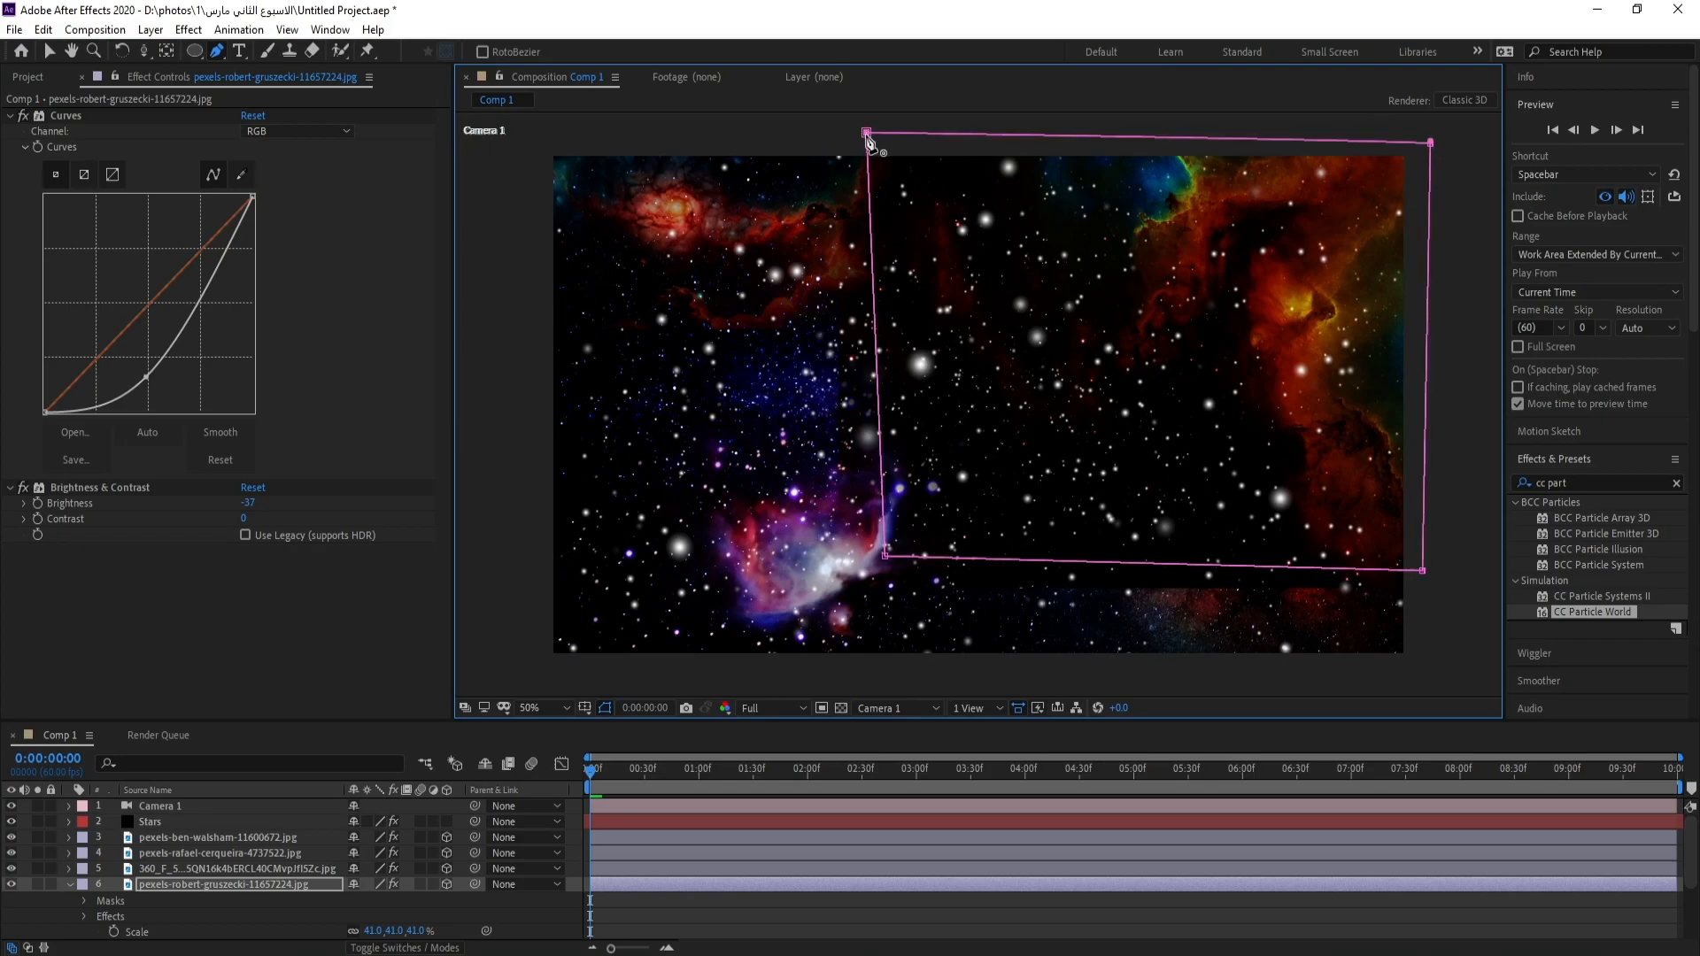
# Step: Feather the orange nebula's mask by 420 pixels, with the mask outlines hidden, to blend its edges
pyautogui.click(85, 901)
pyautogui.click(101, 917)
pyautogui.scroll(-1, 181, 875)
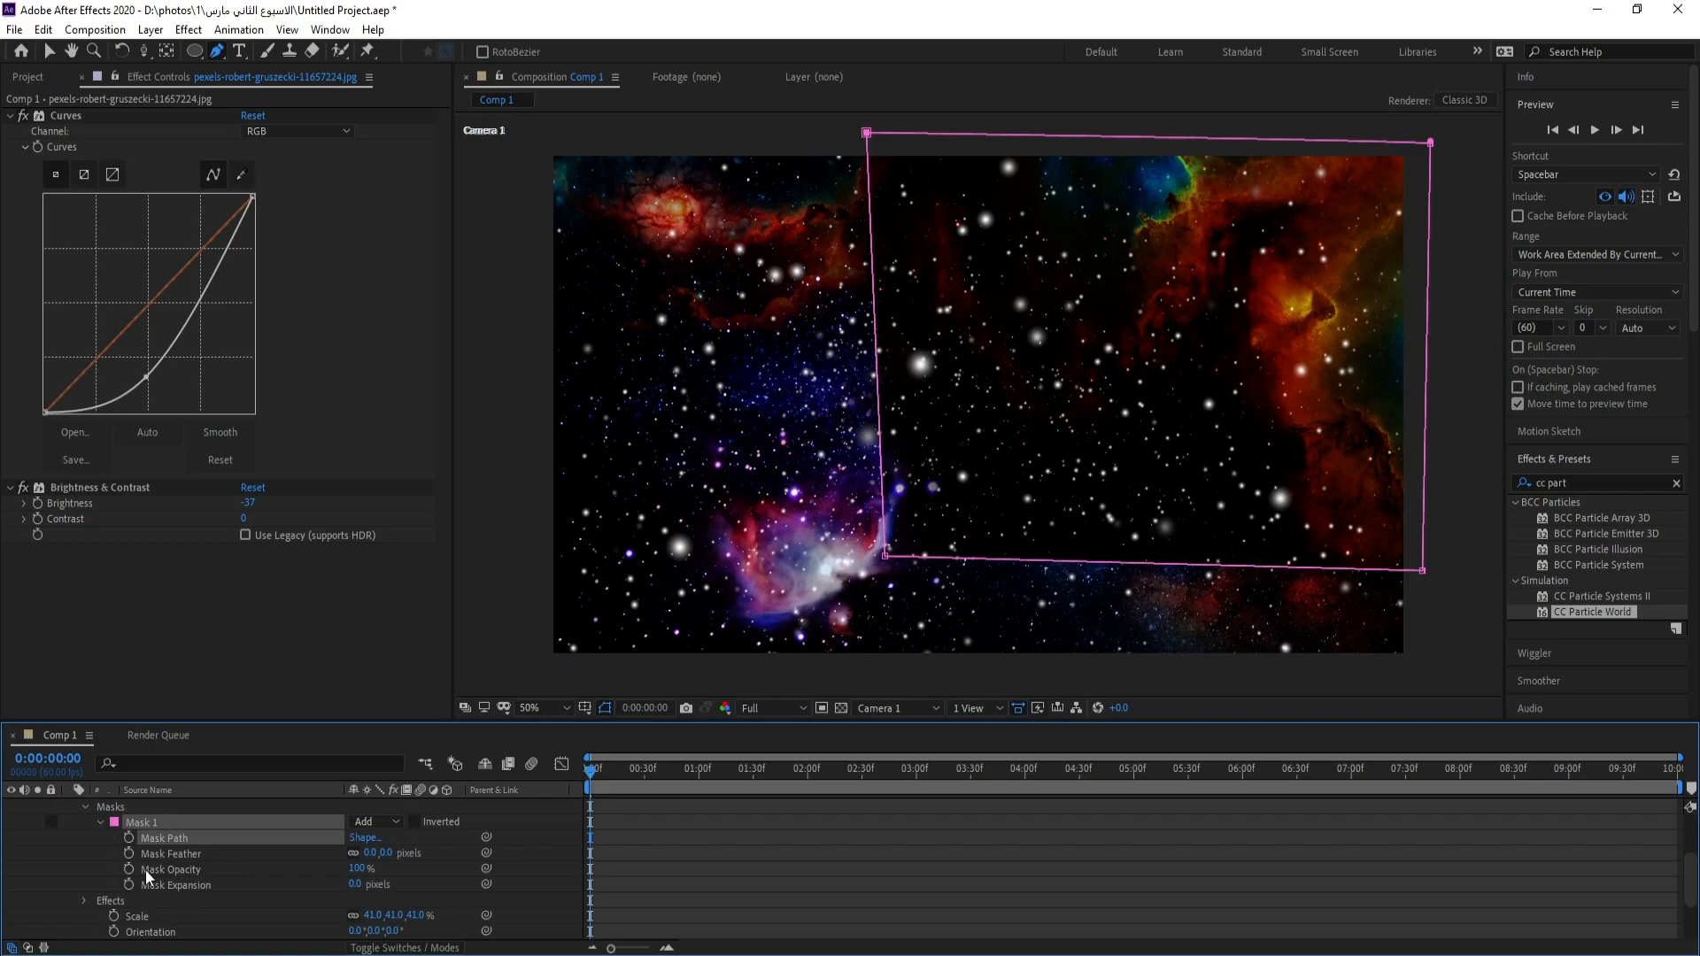
pyautogui.moveTo(372, 853); pyautogui.dragTo(527, 852)
pyautogui.click(605, 707)
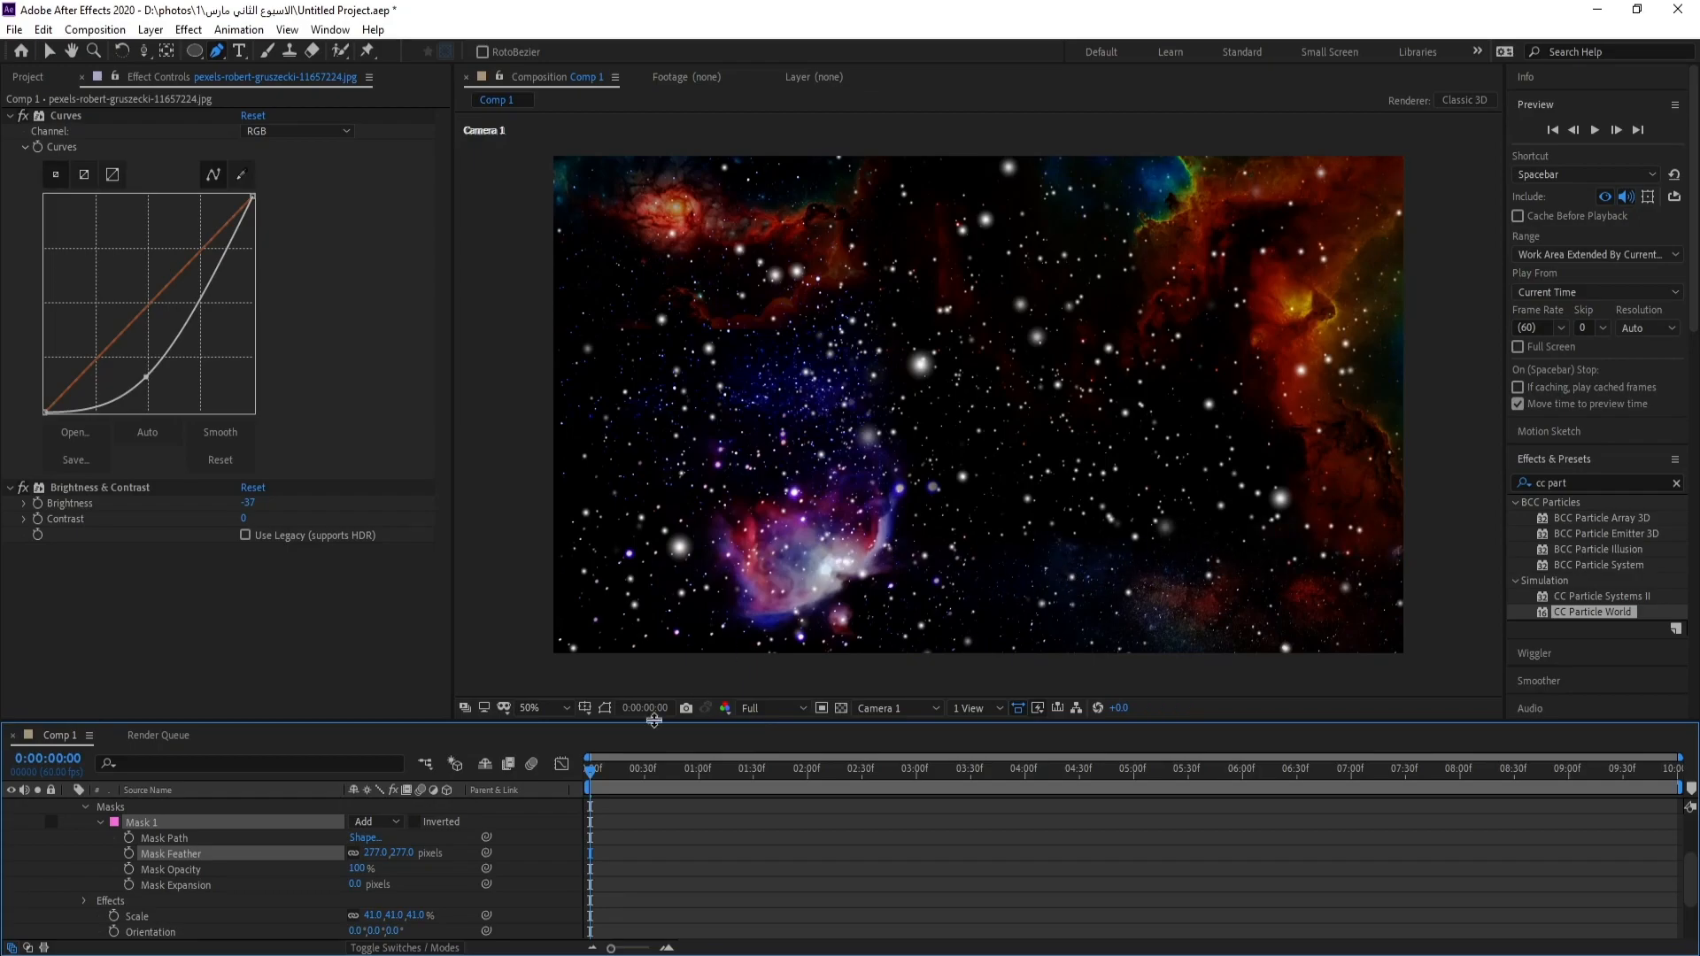
pyautogui.moveTo(406, 853); pyautogui.dragTo(521, 849)
pyautogui.press('space')
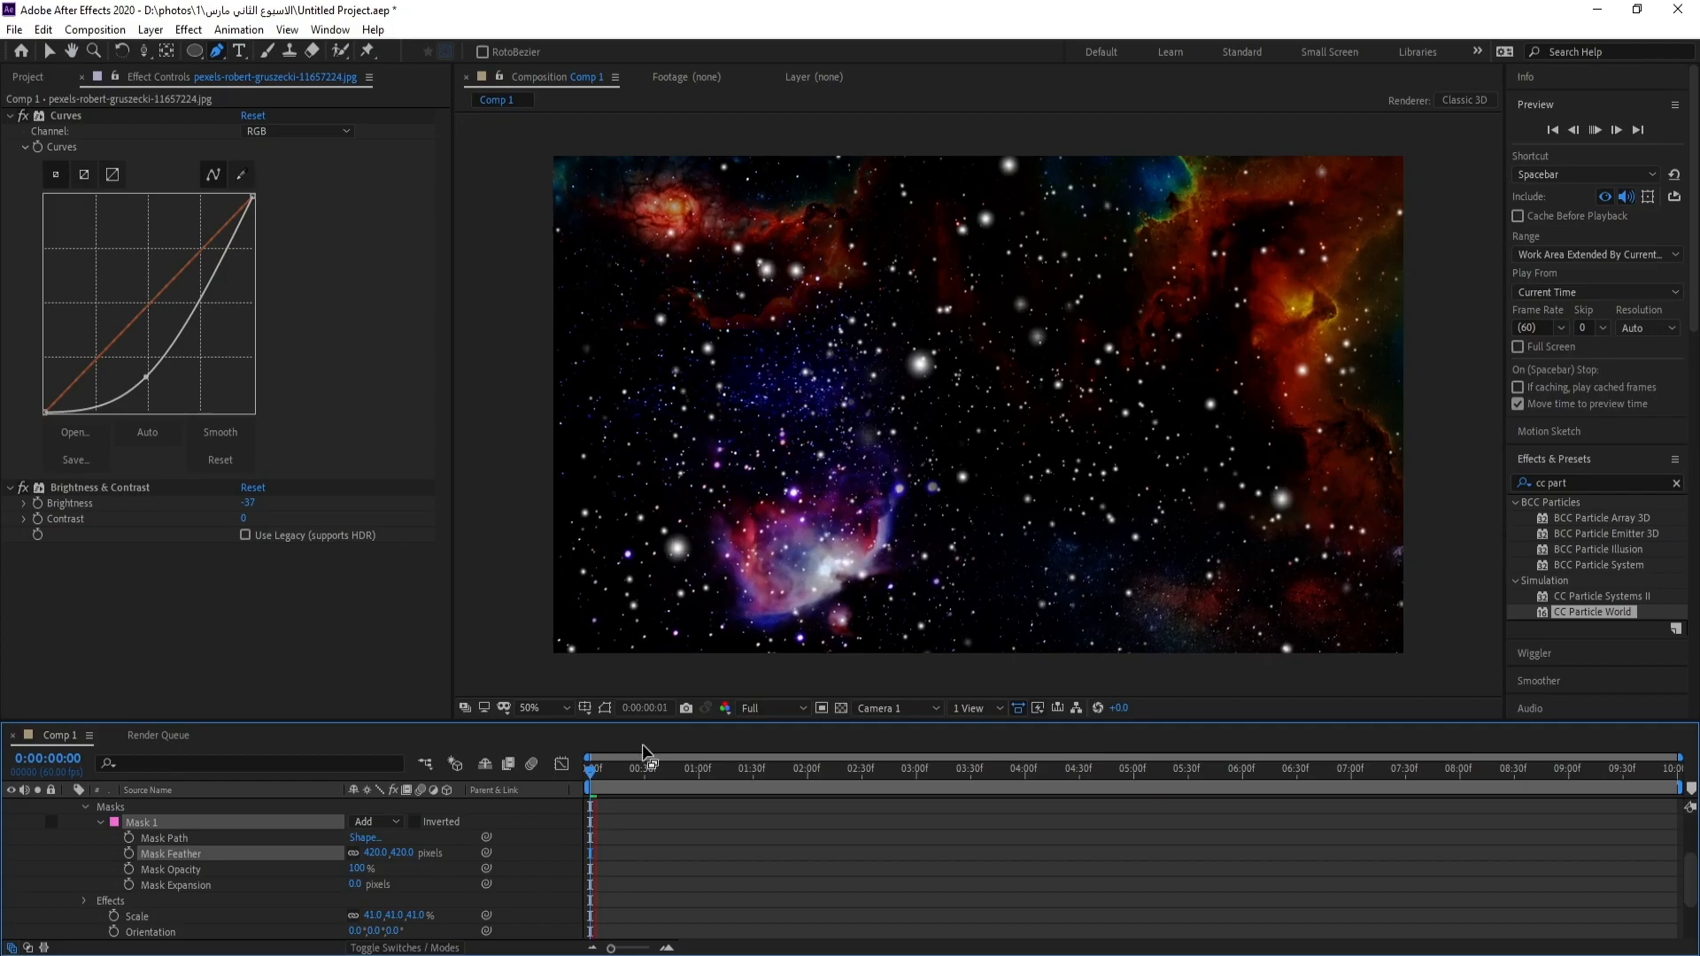
# Step: Collapse the orange nebula layer's properties, scrub through the animation and preview it from the start
pyautogui.click(83, 806)
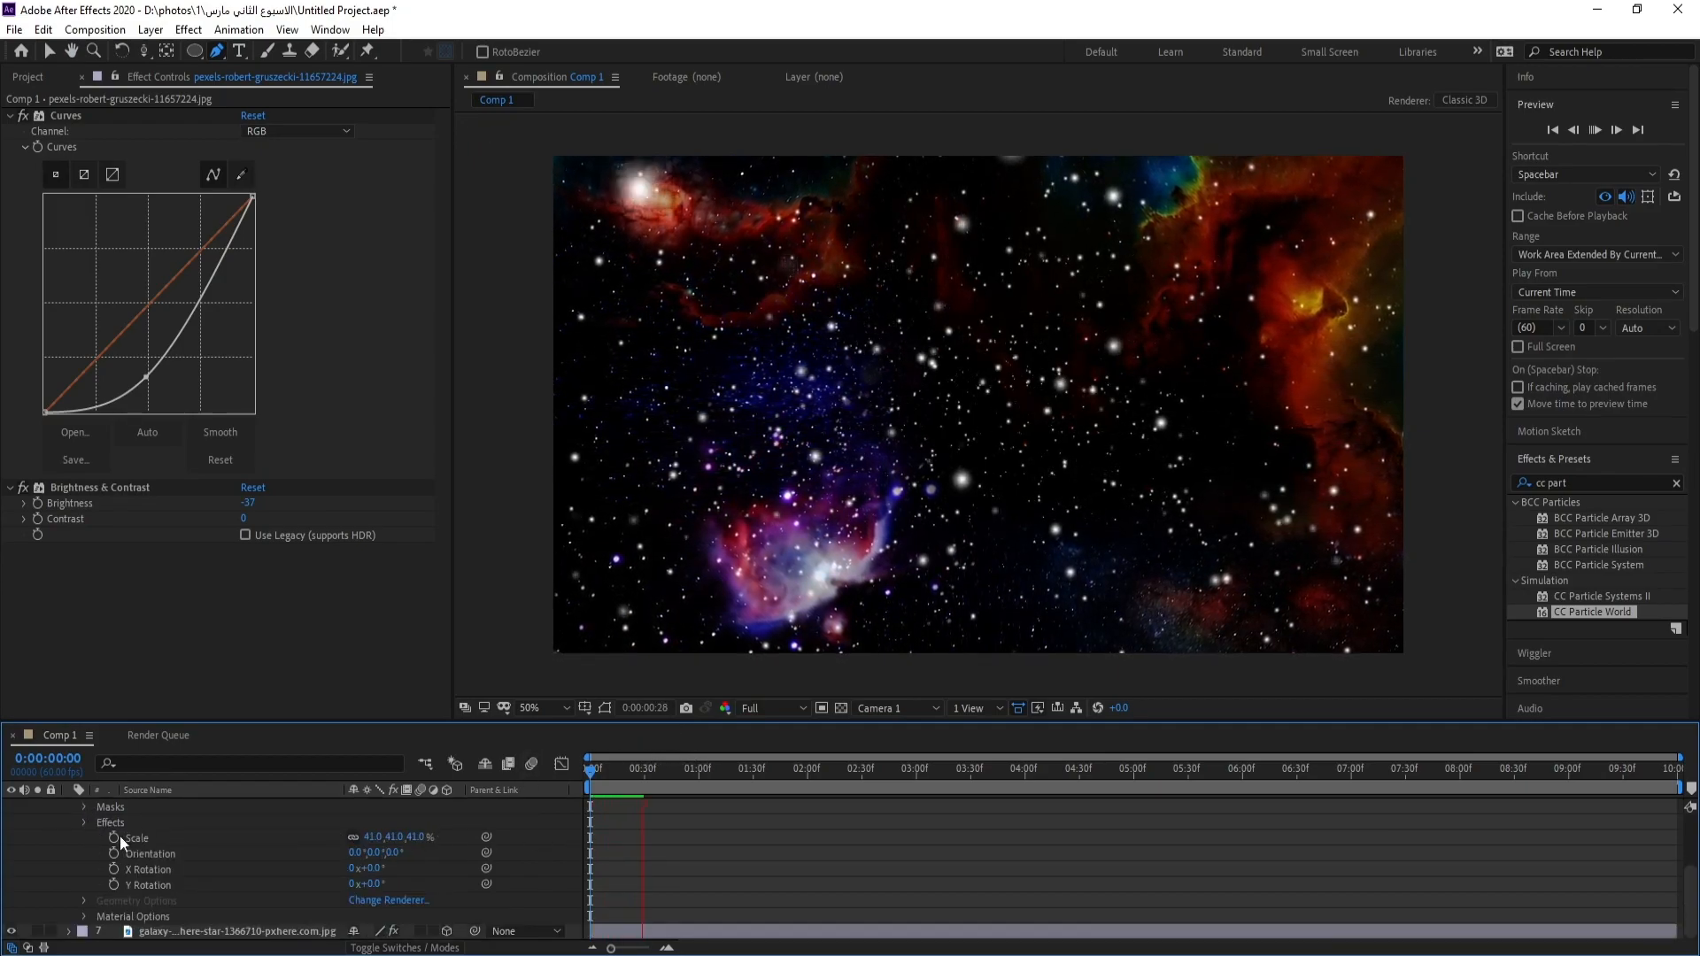
pyautogui.moveTo(786, 771); pyautogui.dragTo(1289, 773)
pyautogui.press('Home')
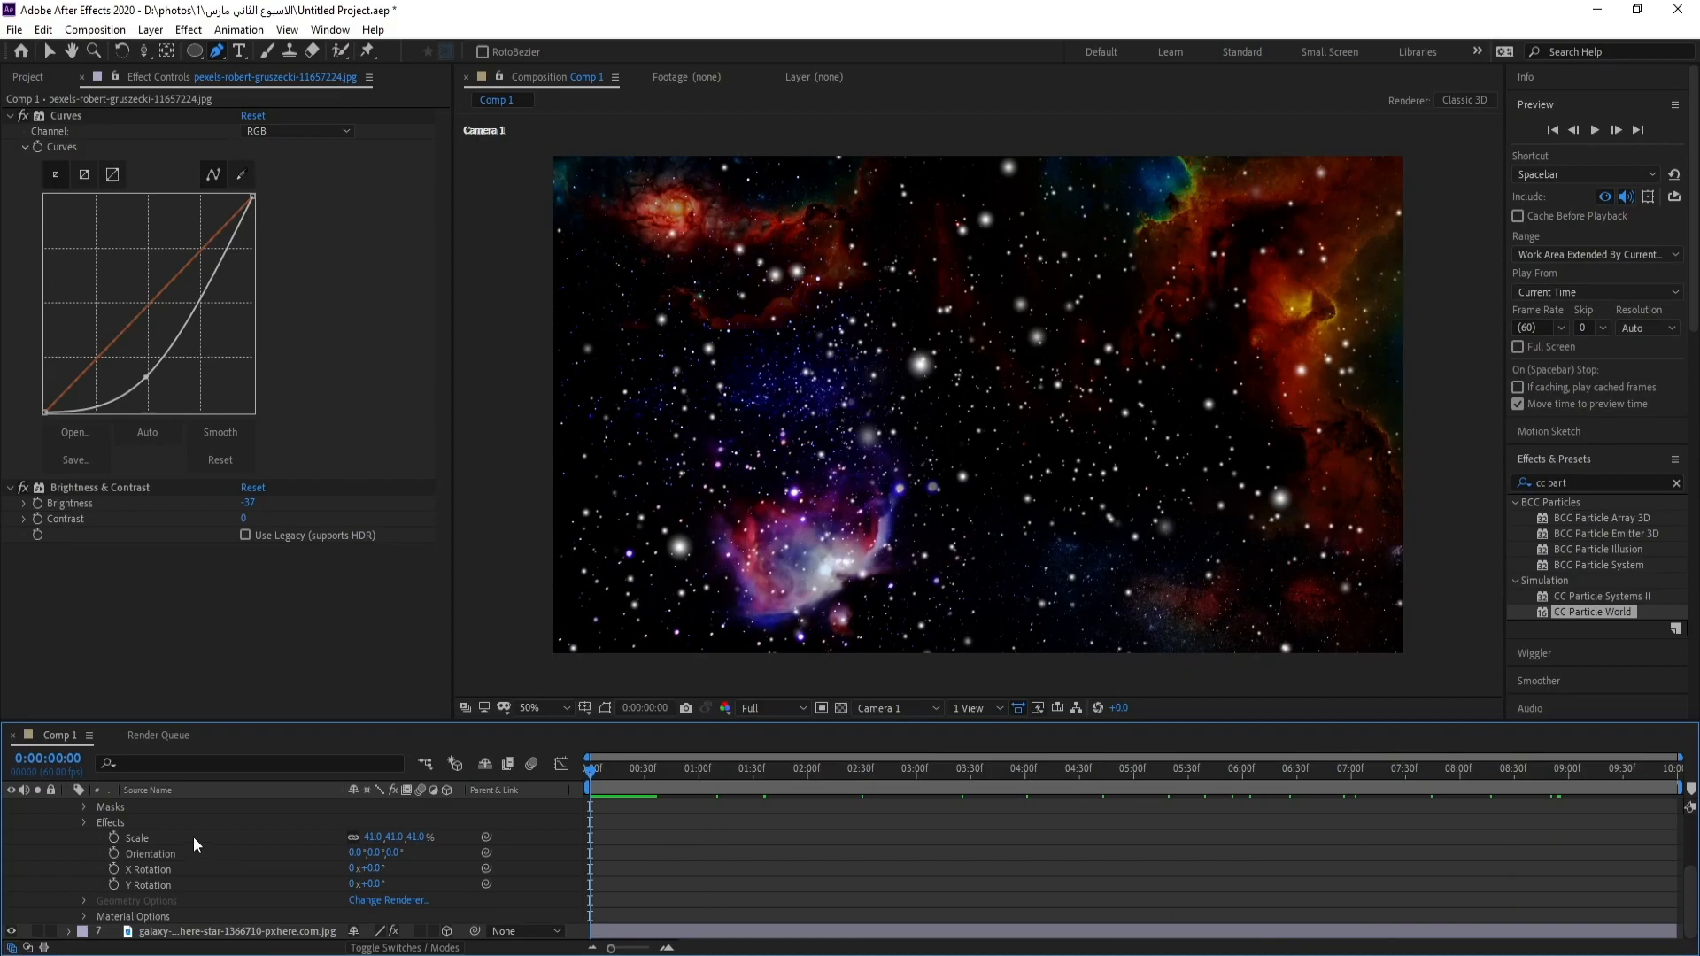
pyautogui.scroll(3, 80, 848)
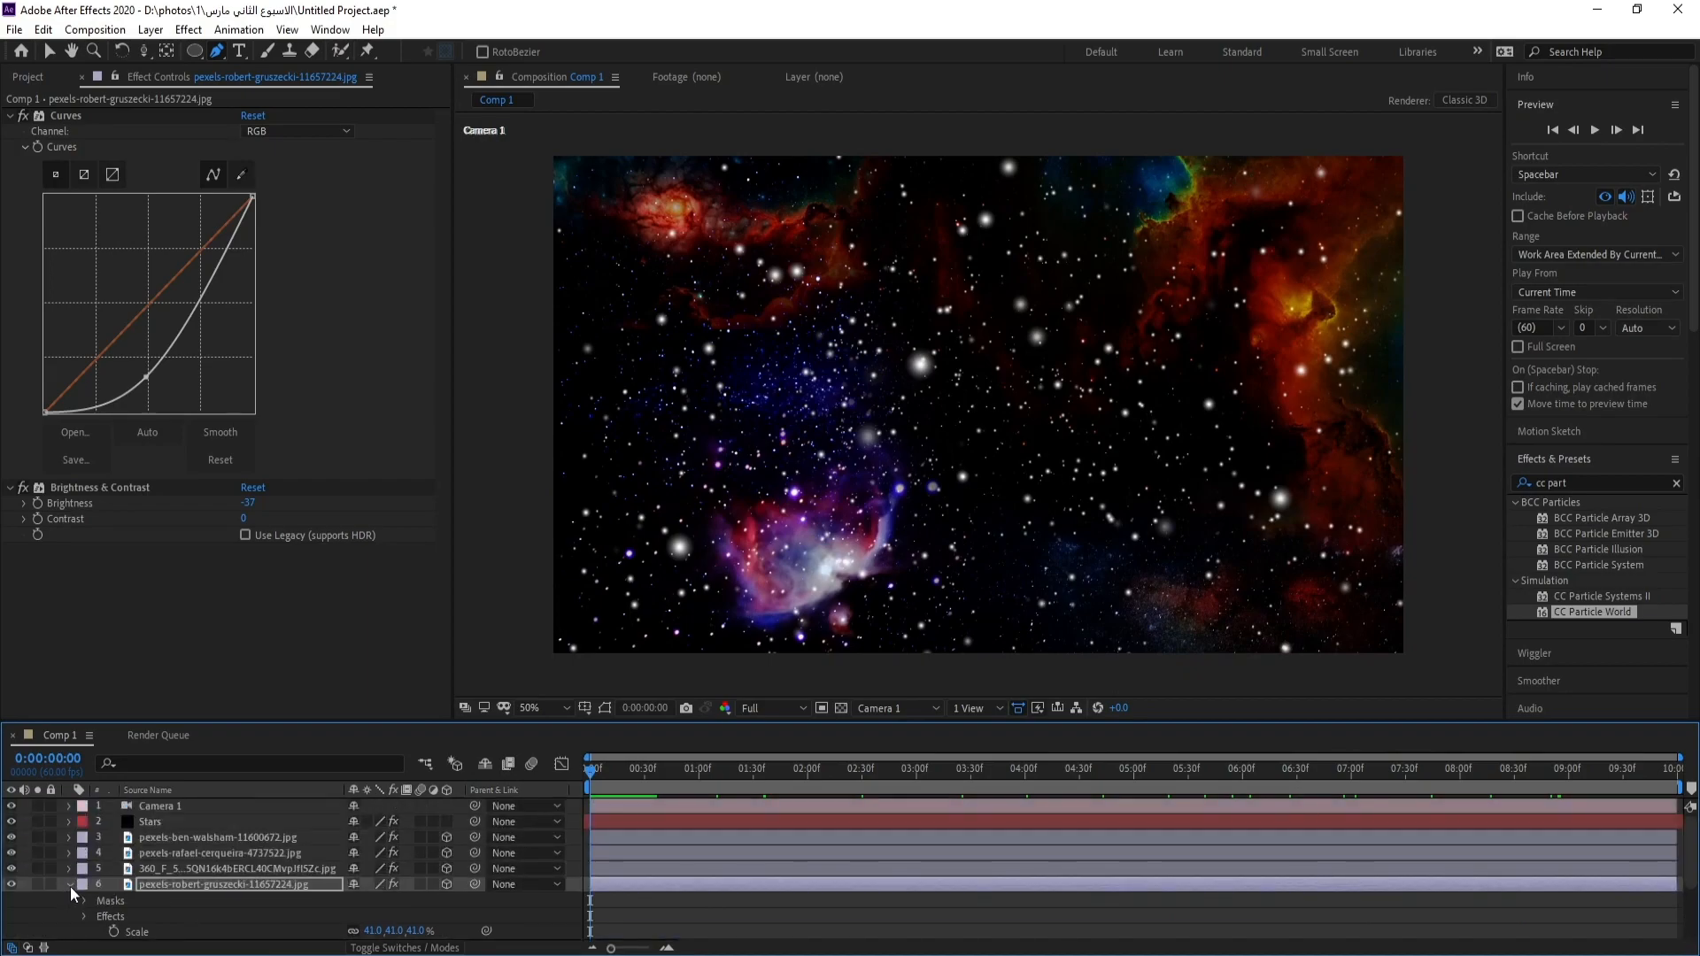
pyautogui.click(70, 885)
pyautogui.press('space')
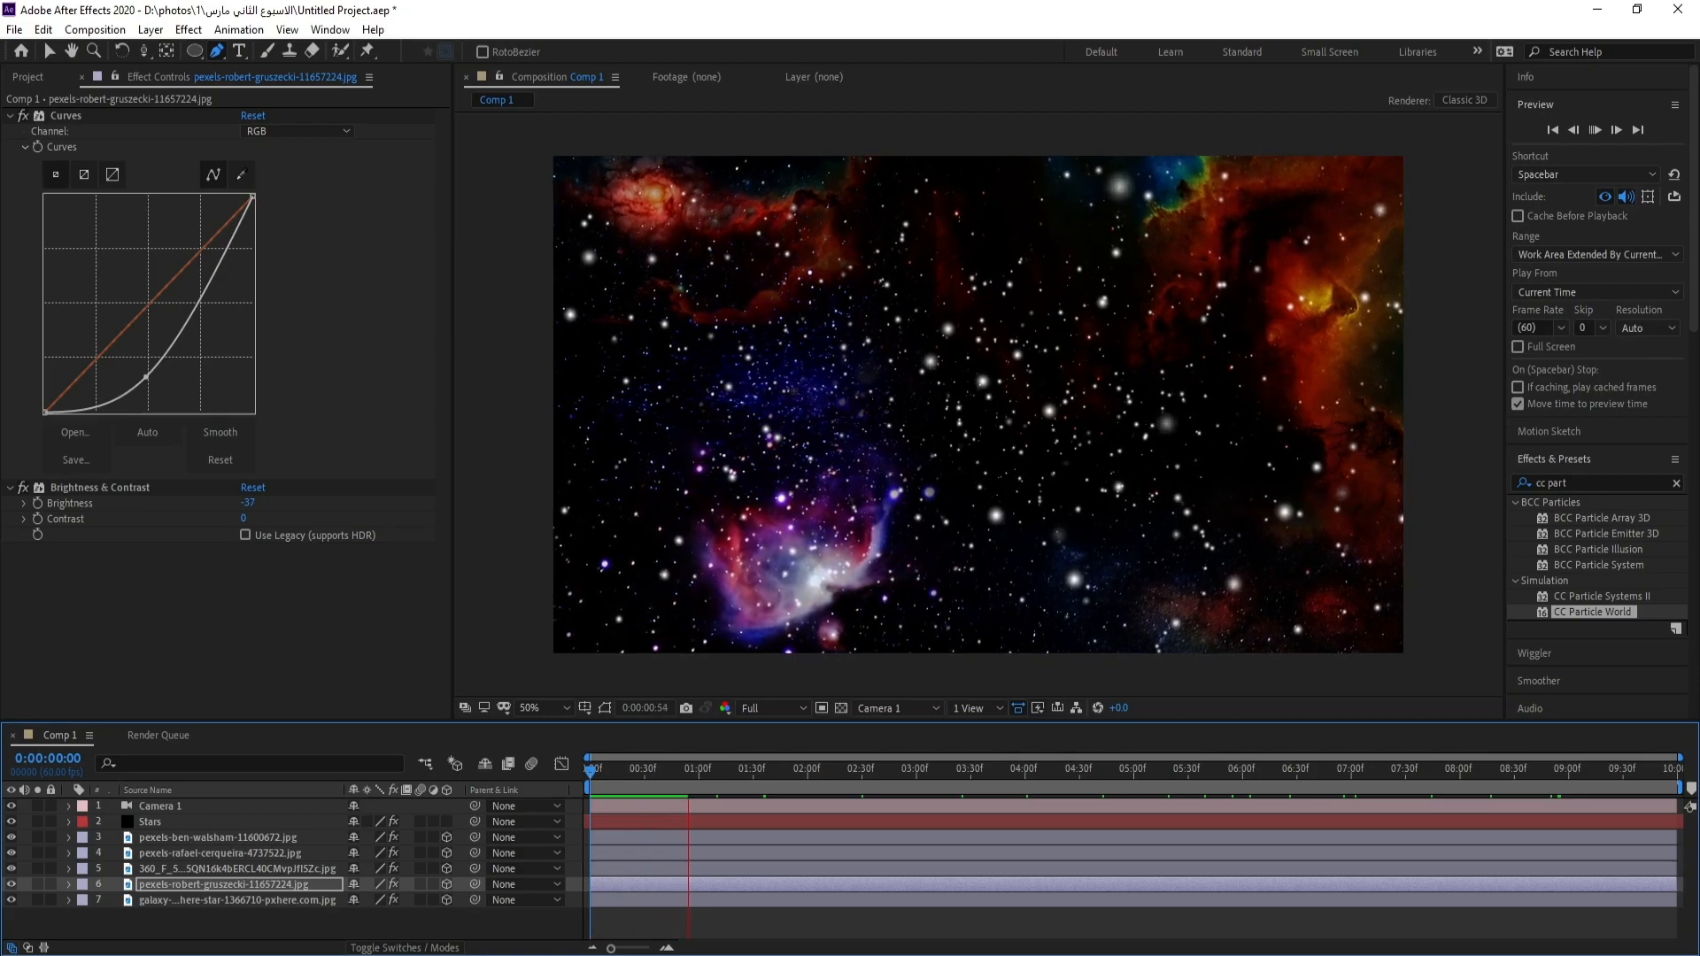
pyautogui.press('space')
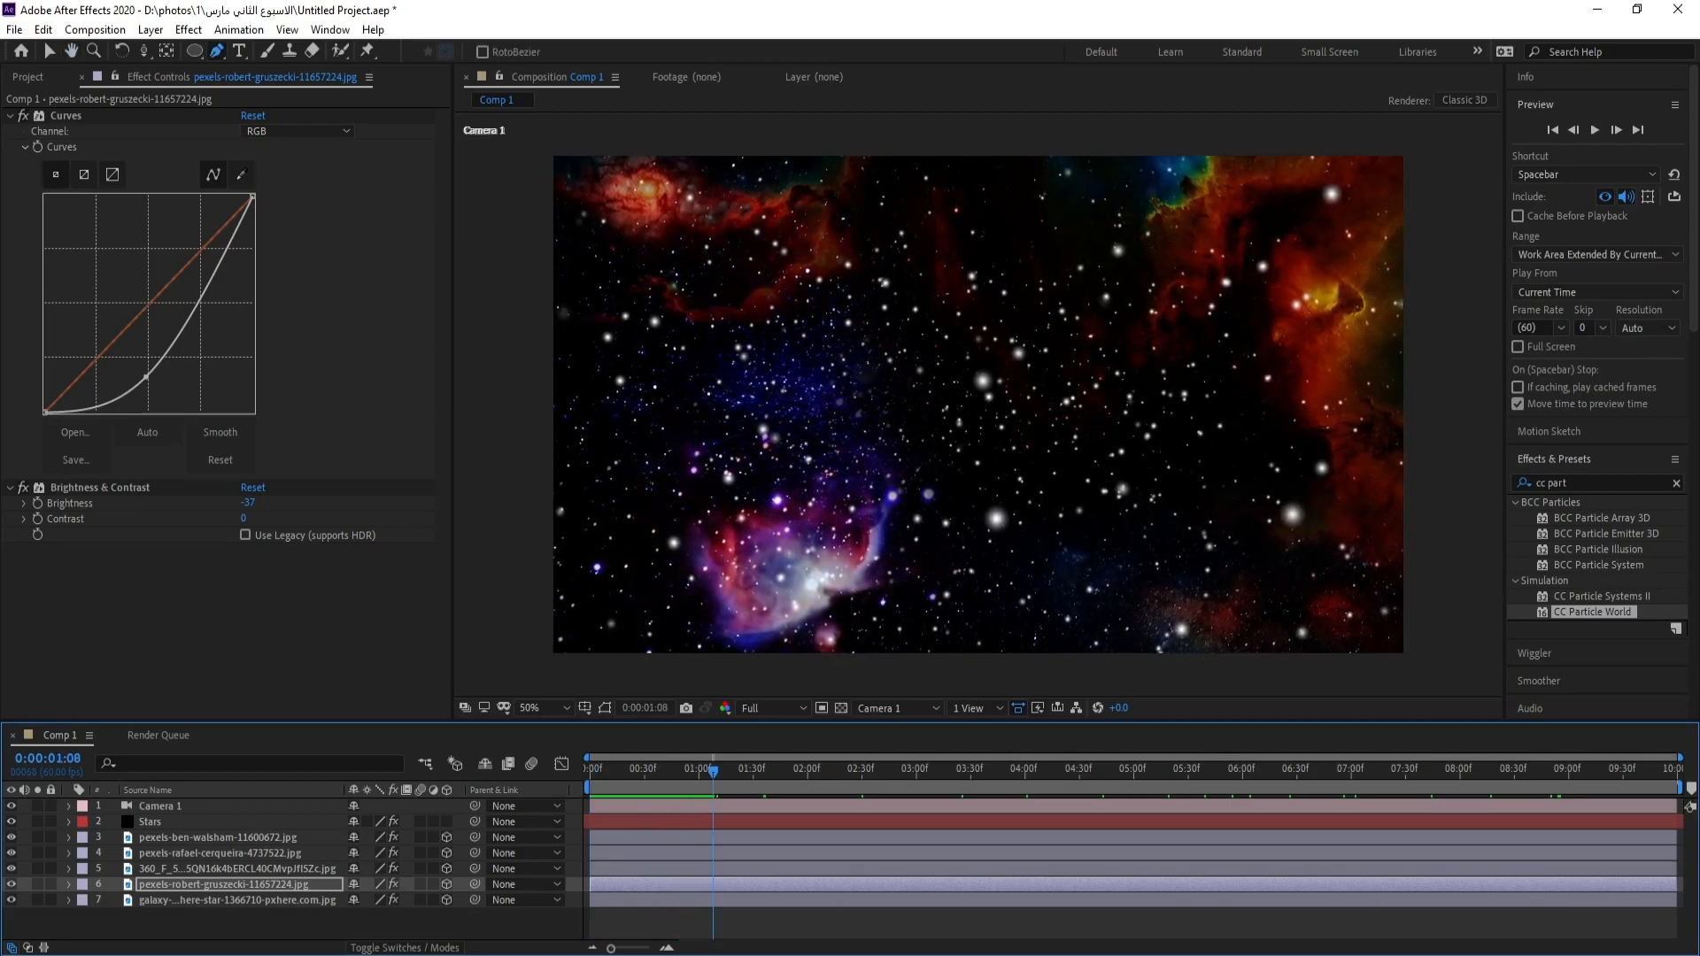